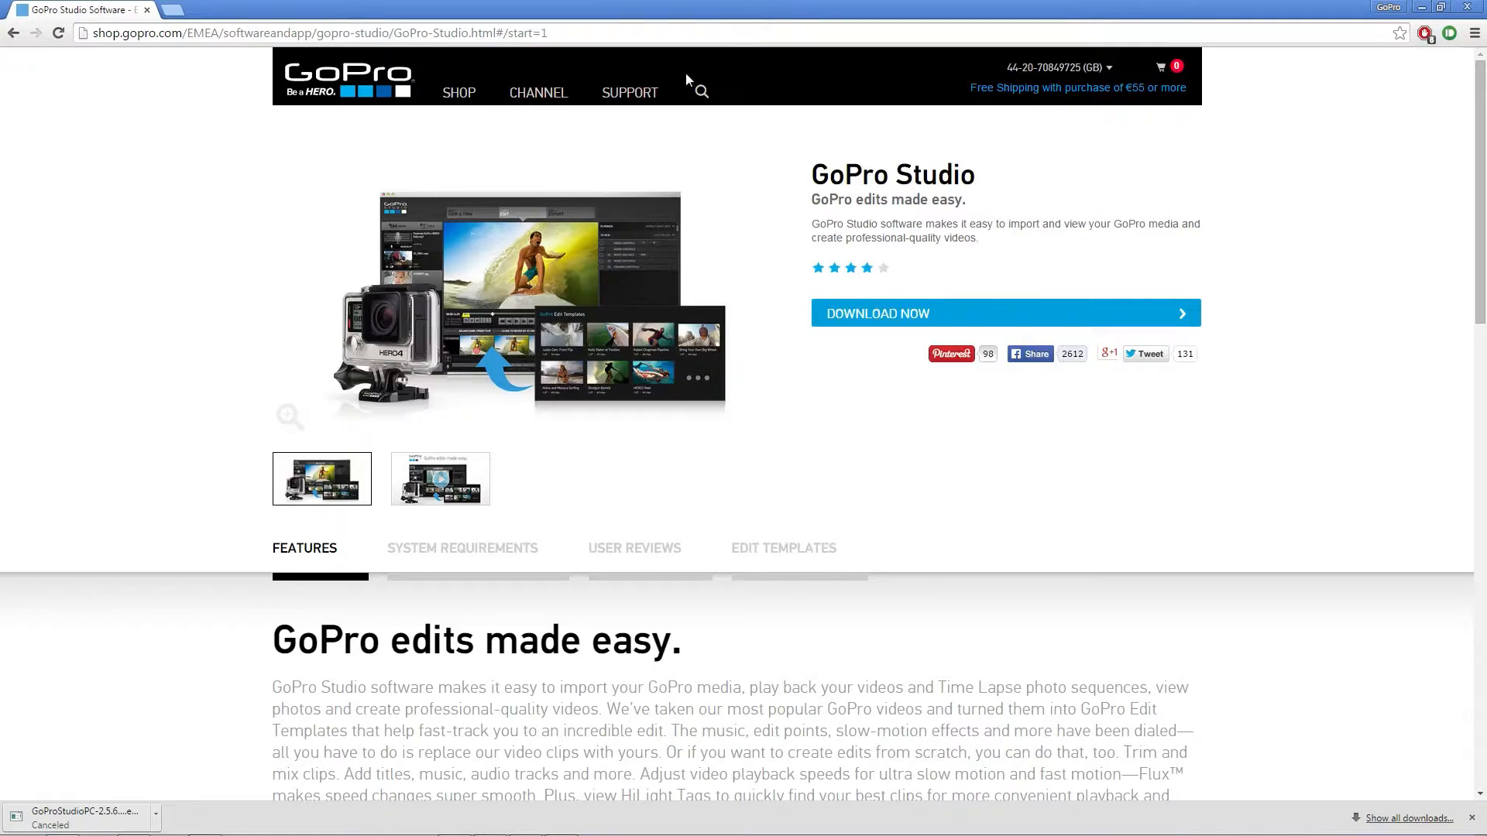
- Open the GoPro Studio product page from the shop's software and app section
left_click(474, 95)
mouse_move(478, 98)
left_click(850, 149)
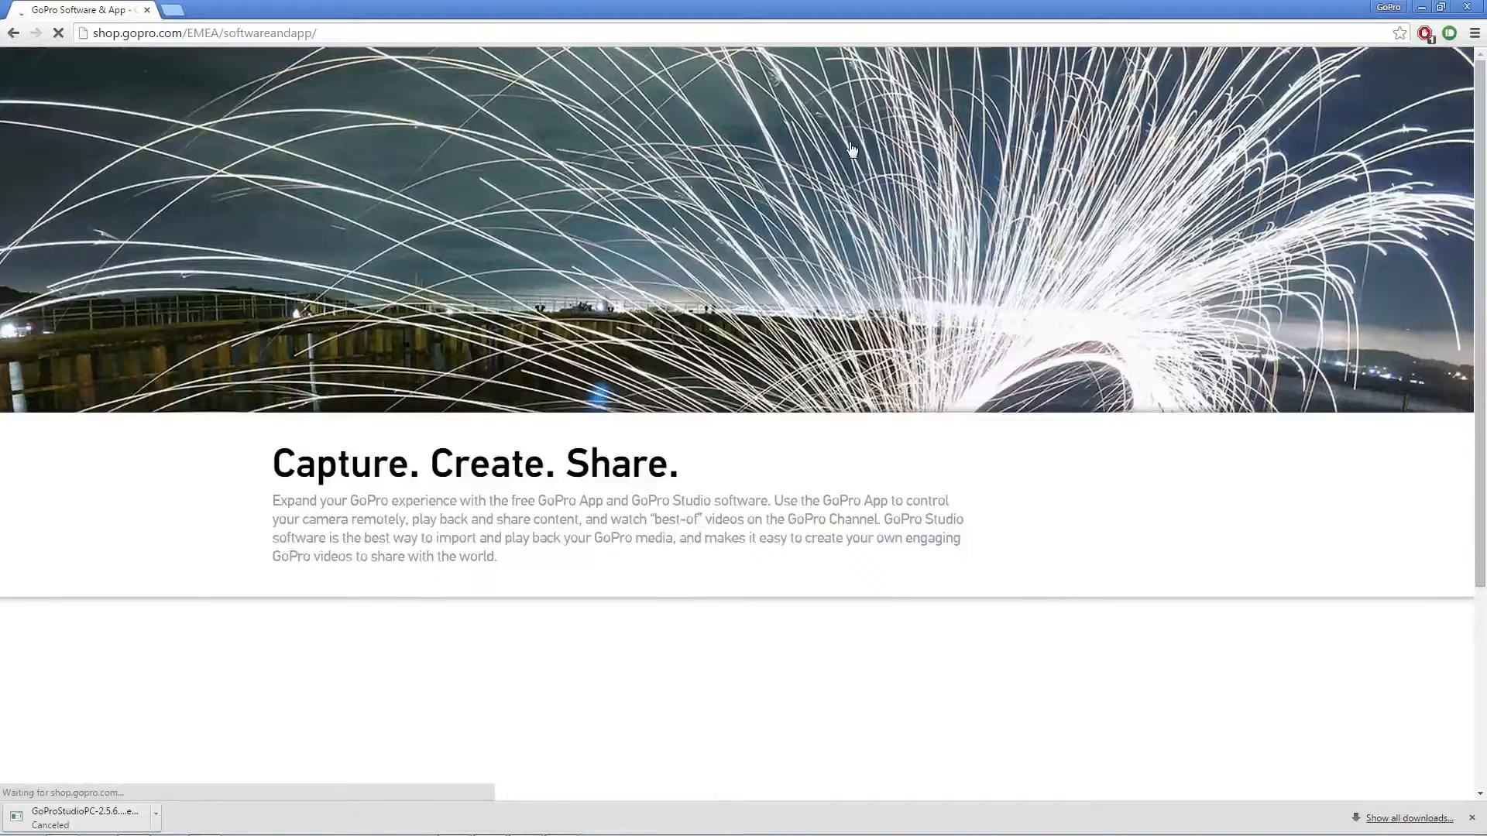
scroll(723, 409, "down", 4)
left_click(624, 422)
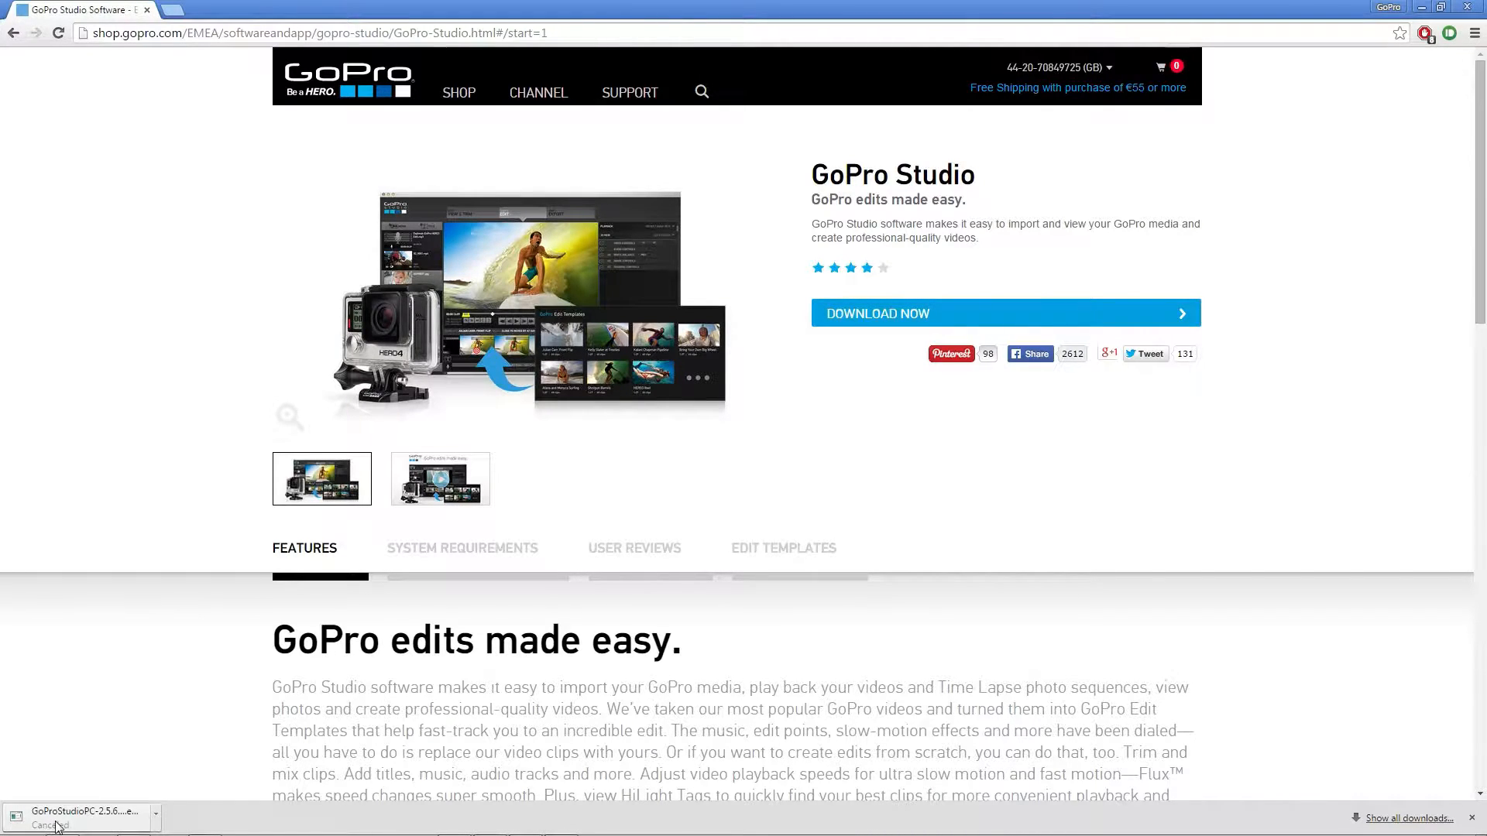
- Switch to GoPro Studio, show the import file list as extra large icons and import the video GOPR9180
left_click_drag(340, 4, 1486, 121)
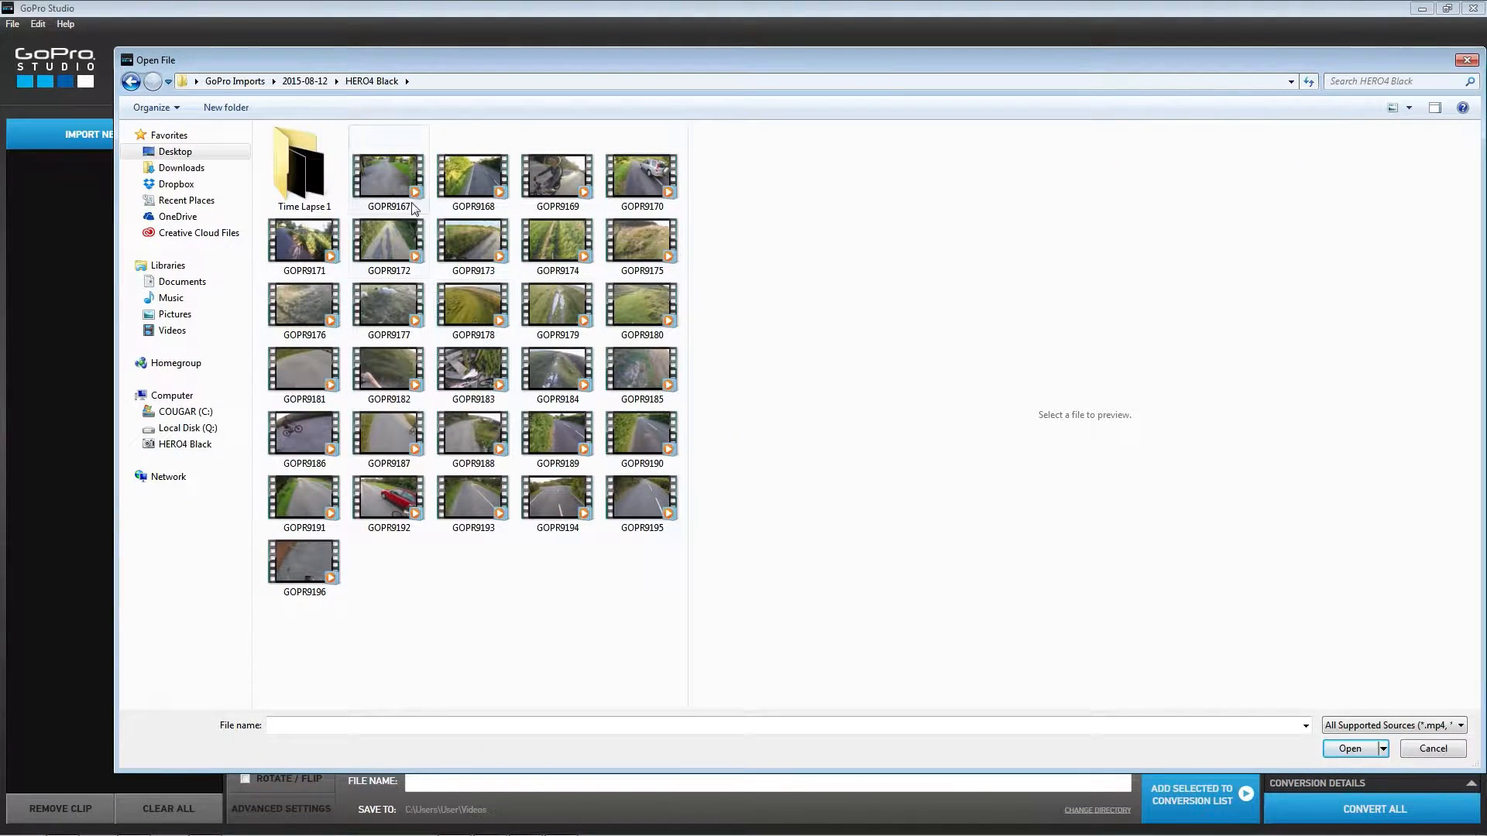
left_click(1409, 108)
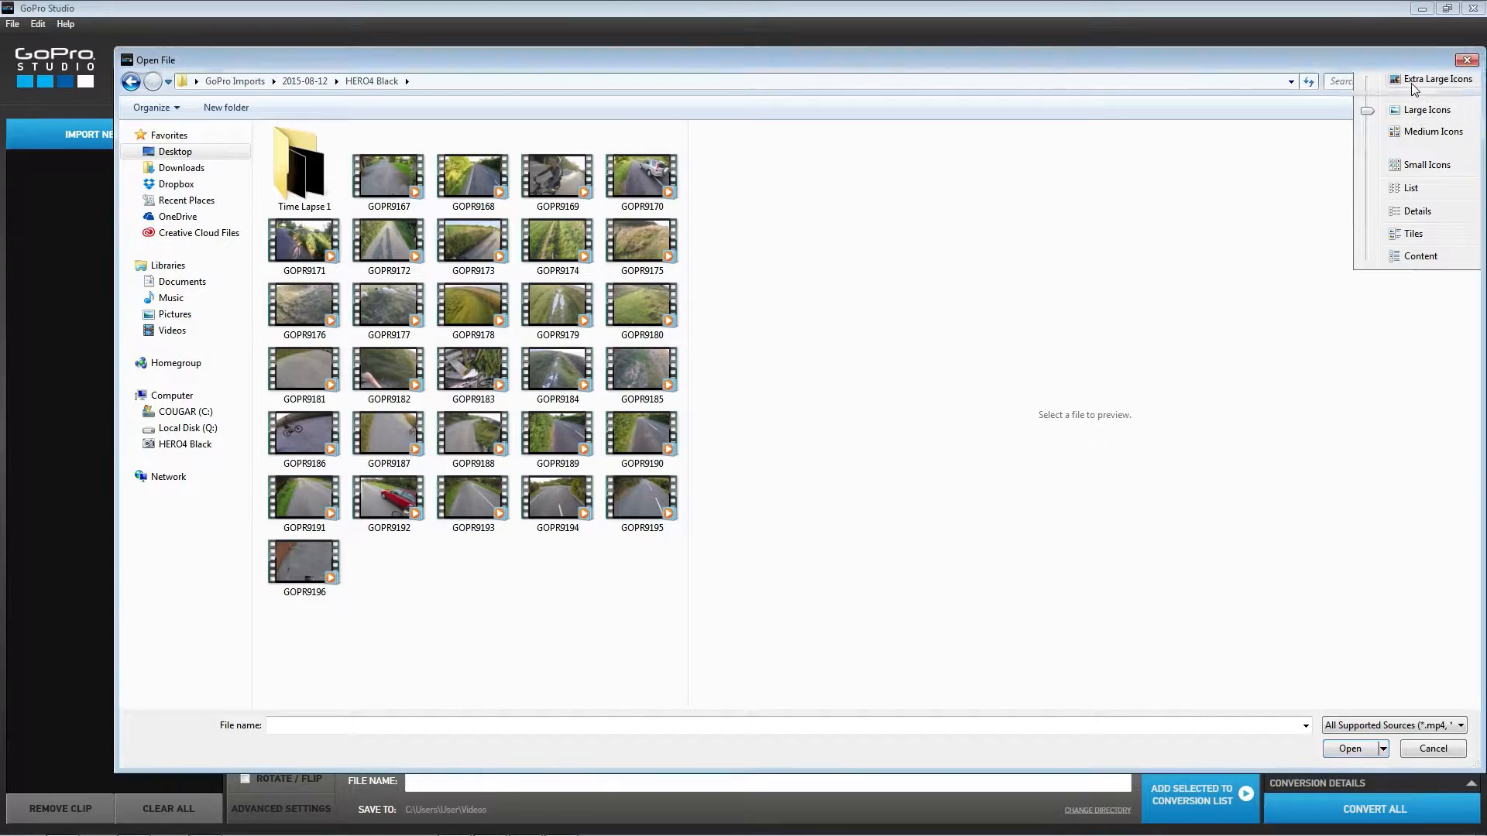
left_click(1417, 80)
left_click_drag(680, 189, 666, 372)
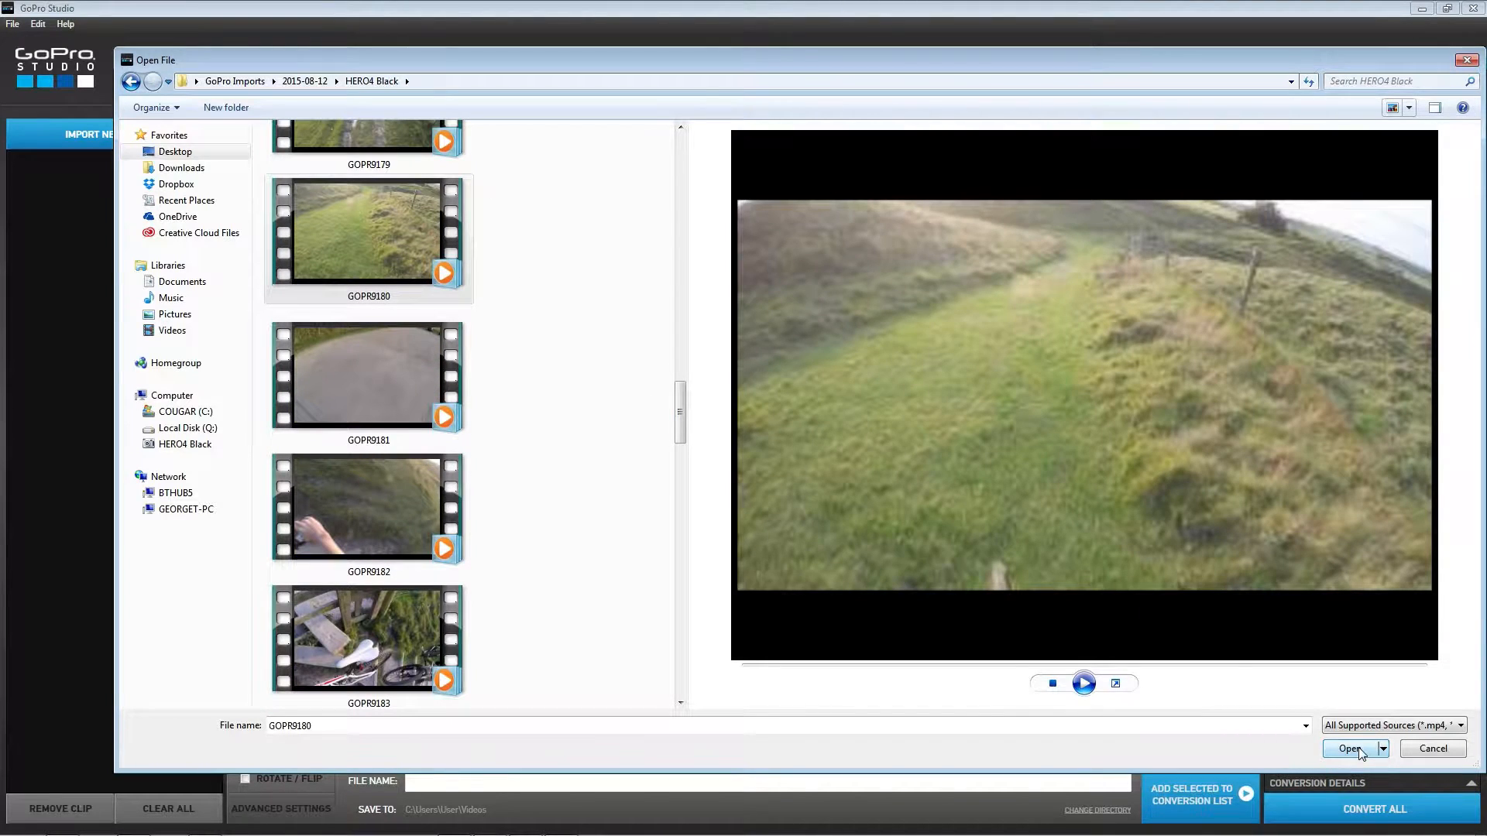
left_click(1351, 748)
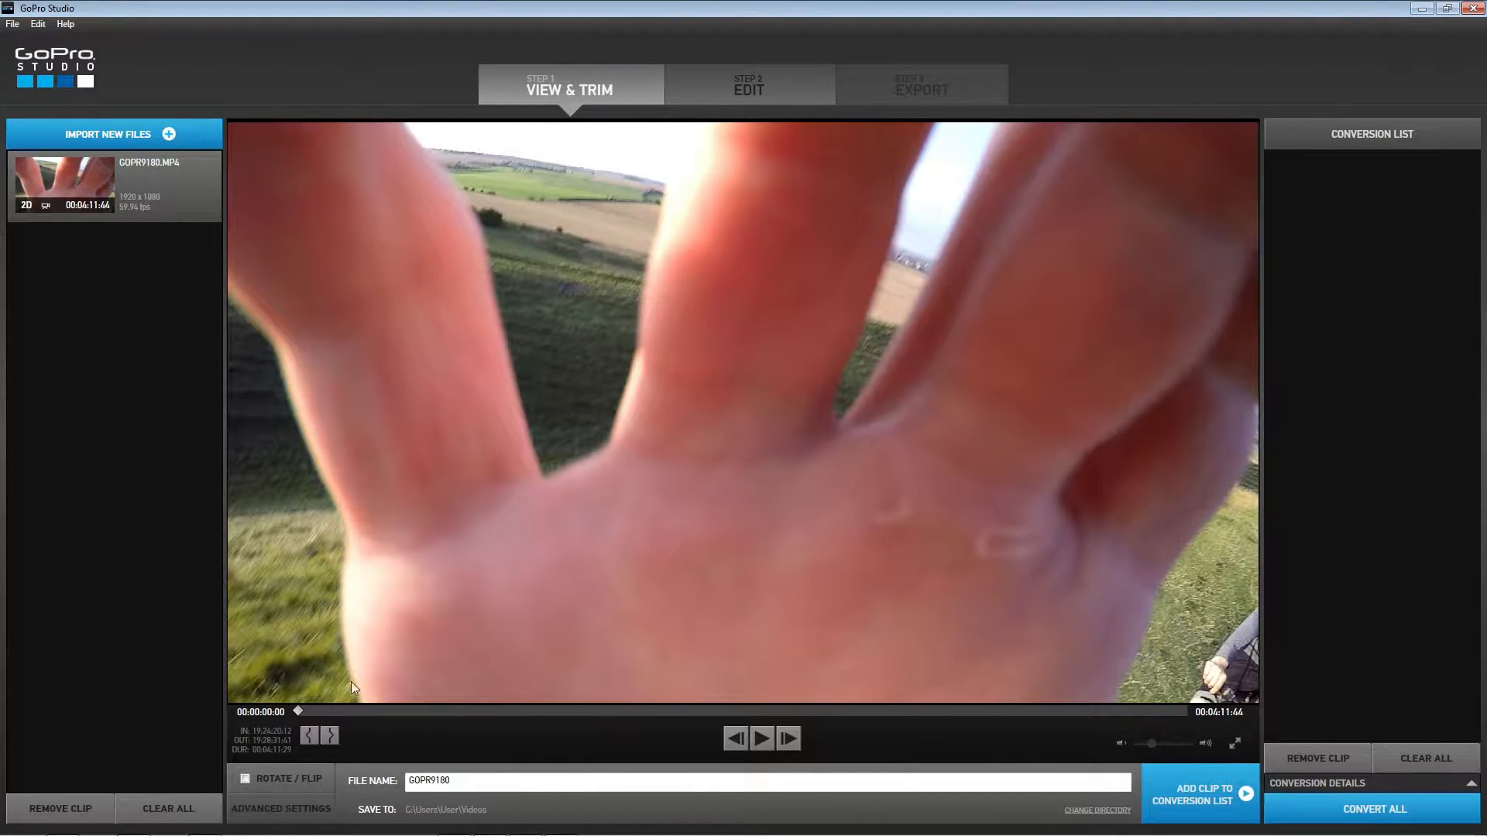
- Trim the GOPR9180 clip by marking the in point at 00:00:59:46 and the out point at 00:03:10:43
left_click_drag(299, 713, 49, 524)
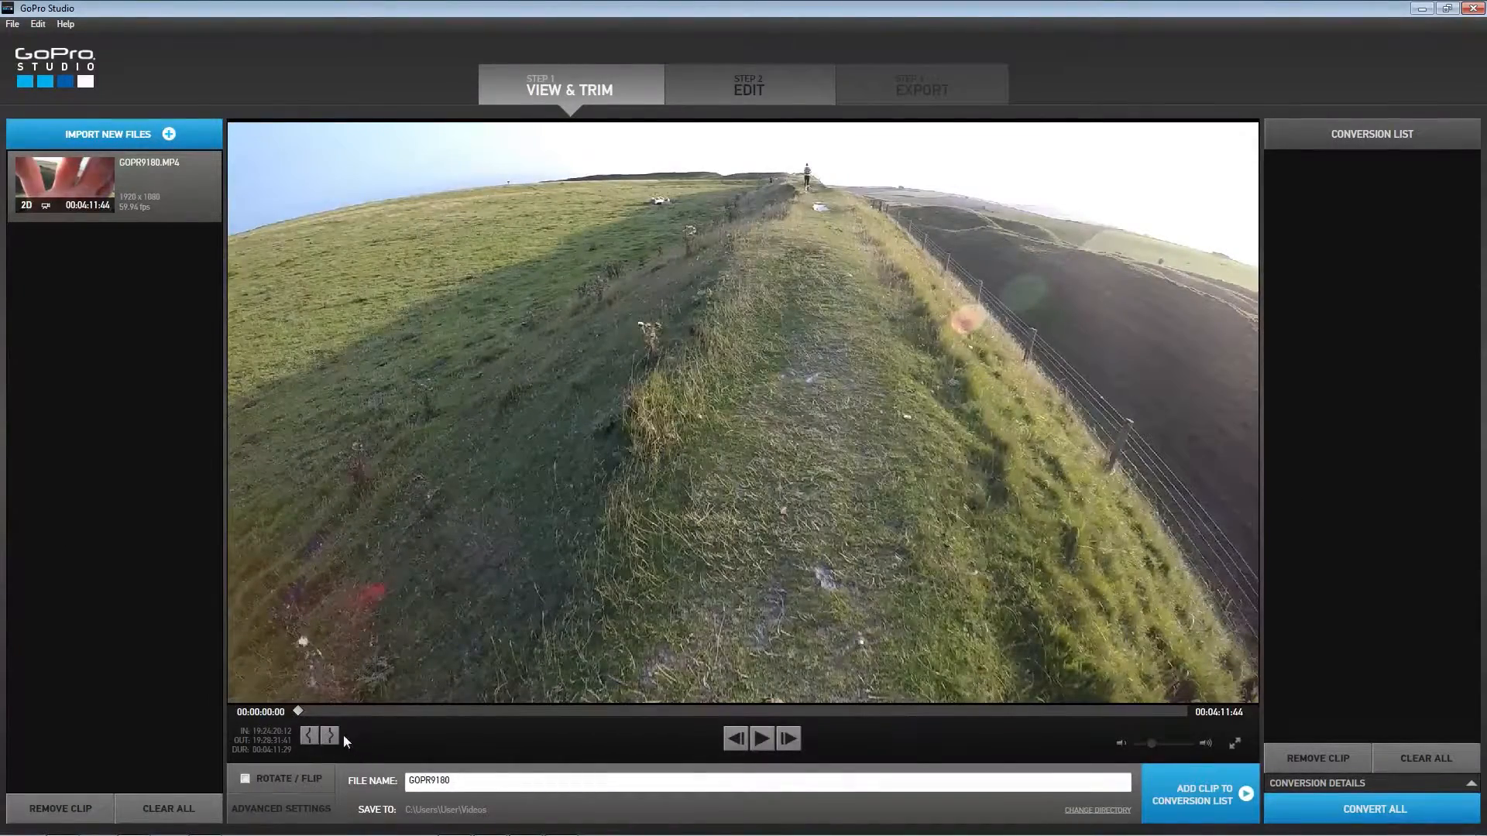
left_click_drag(299, 712, 509, 709)
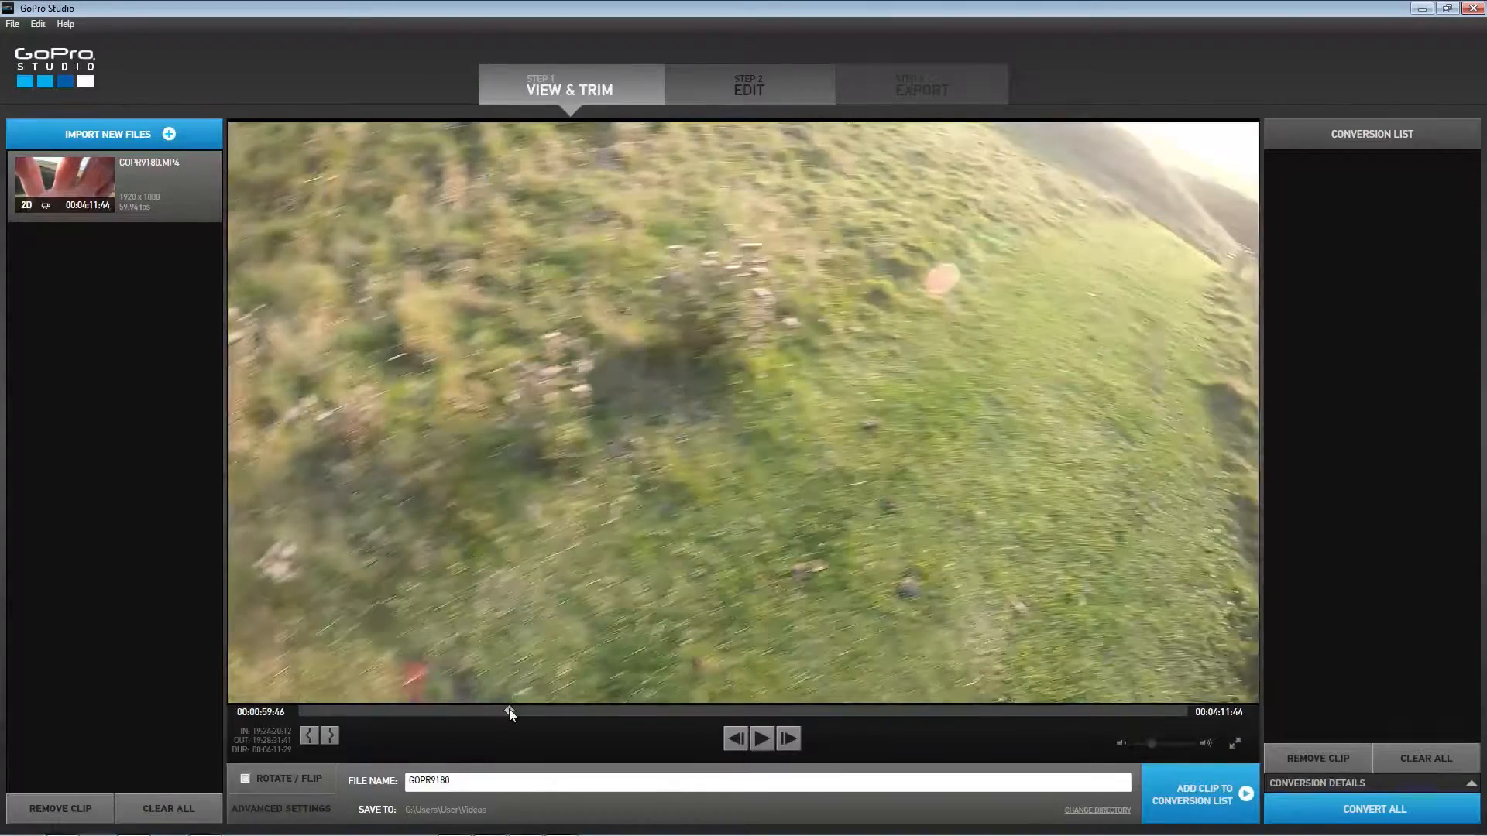
left_click(316, 735)
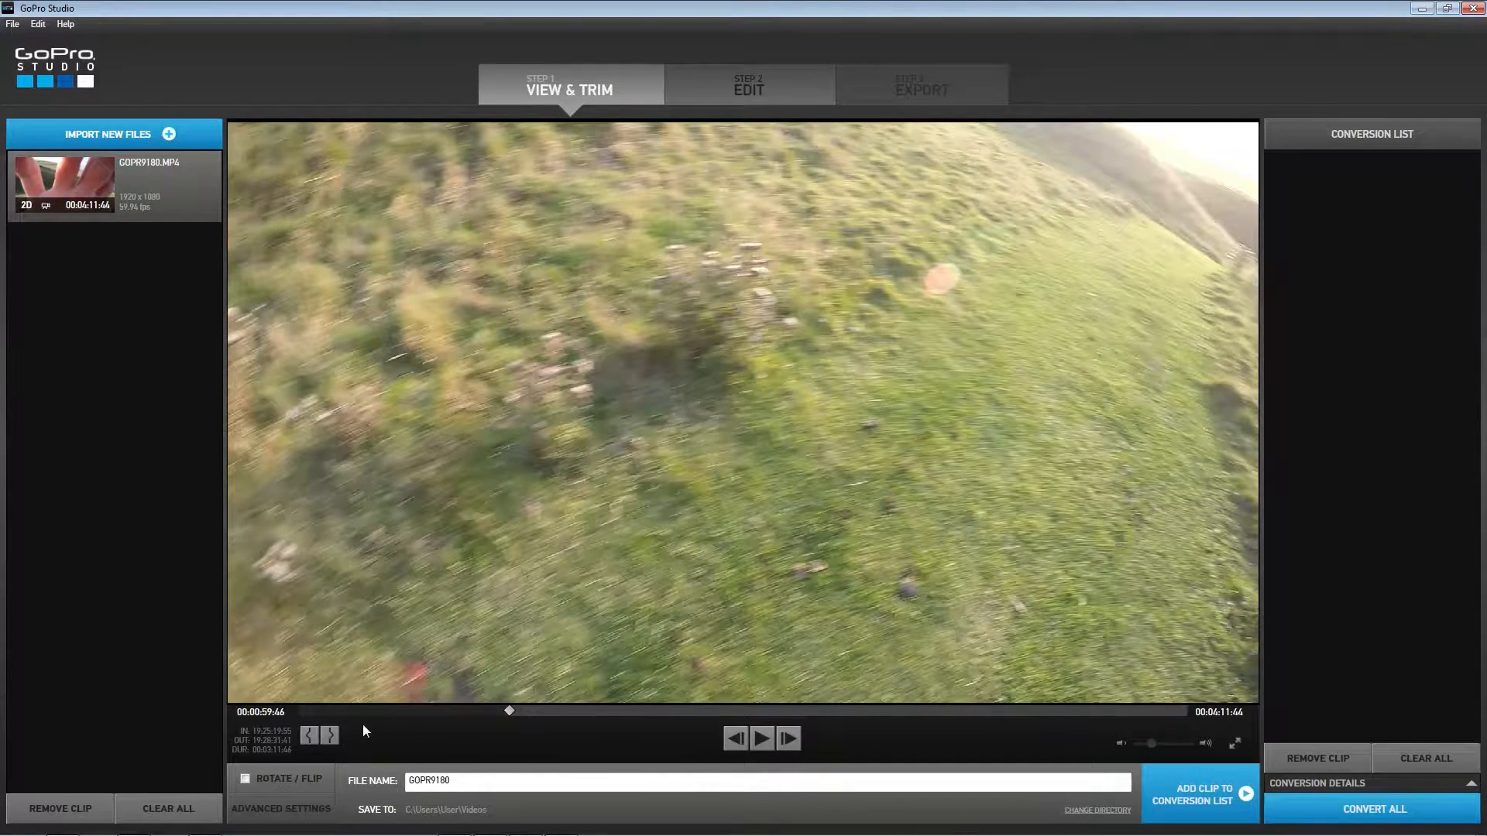
left_click_drag(511, 714, 976, 736)
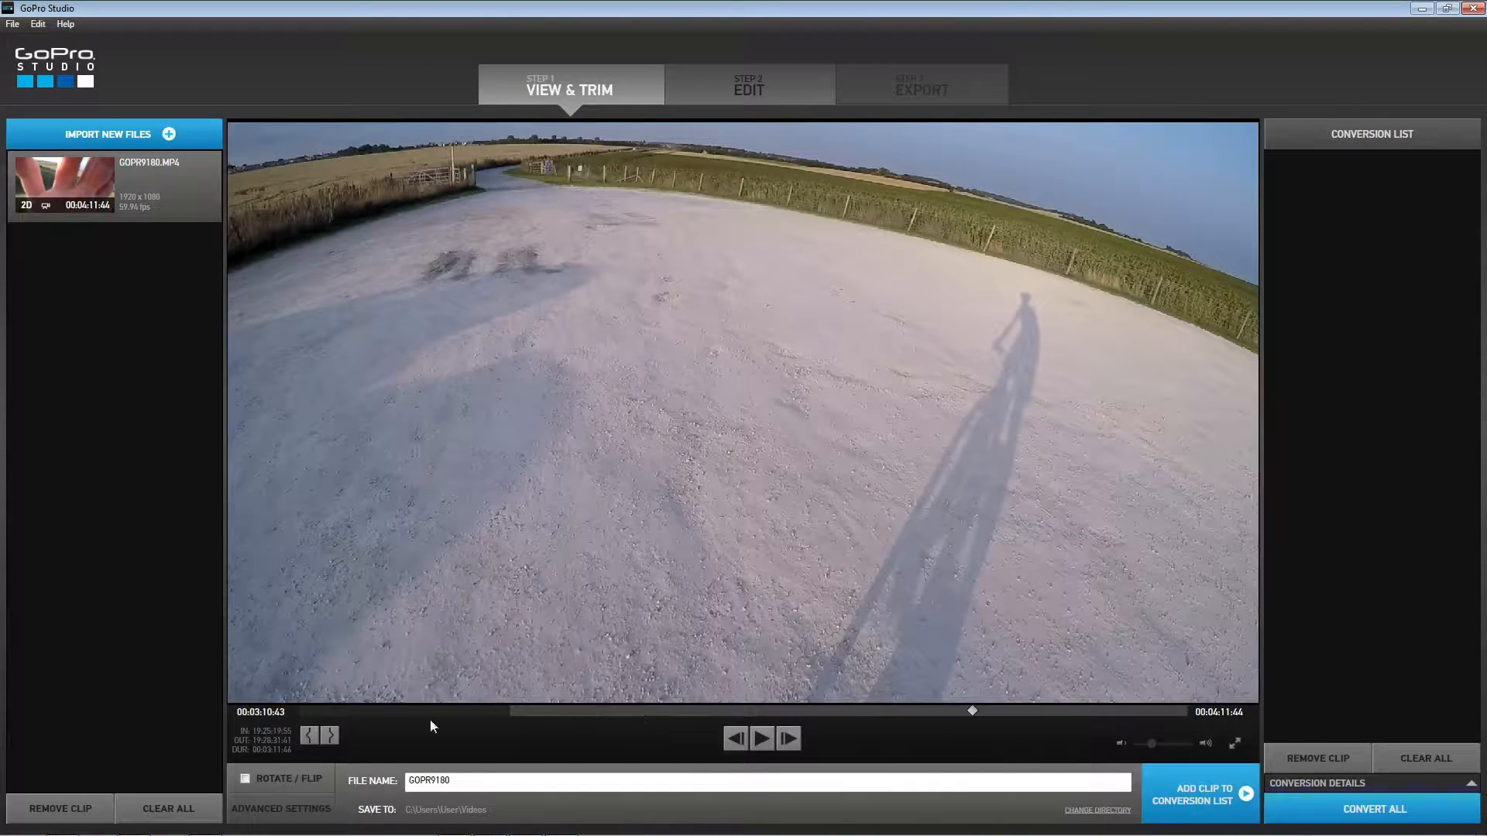
left_click(329, 736)
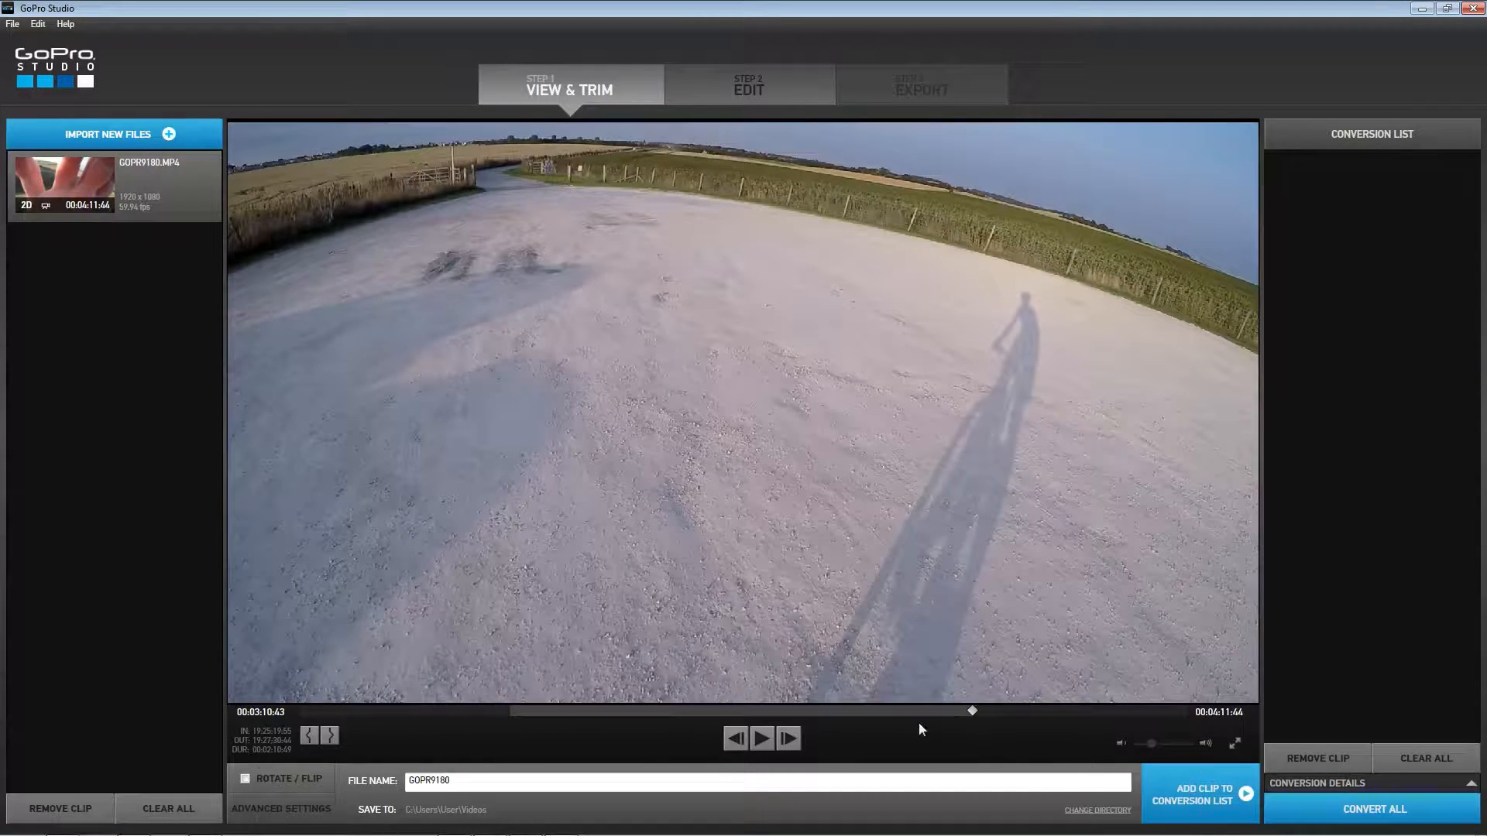
left_click_drag(972, 711, 510, 748)
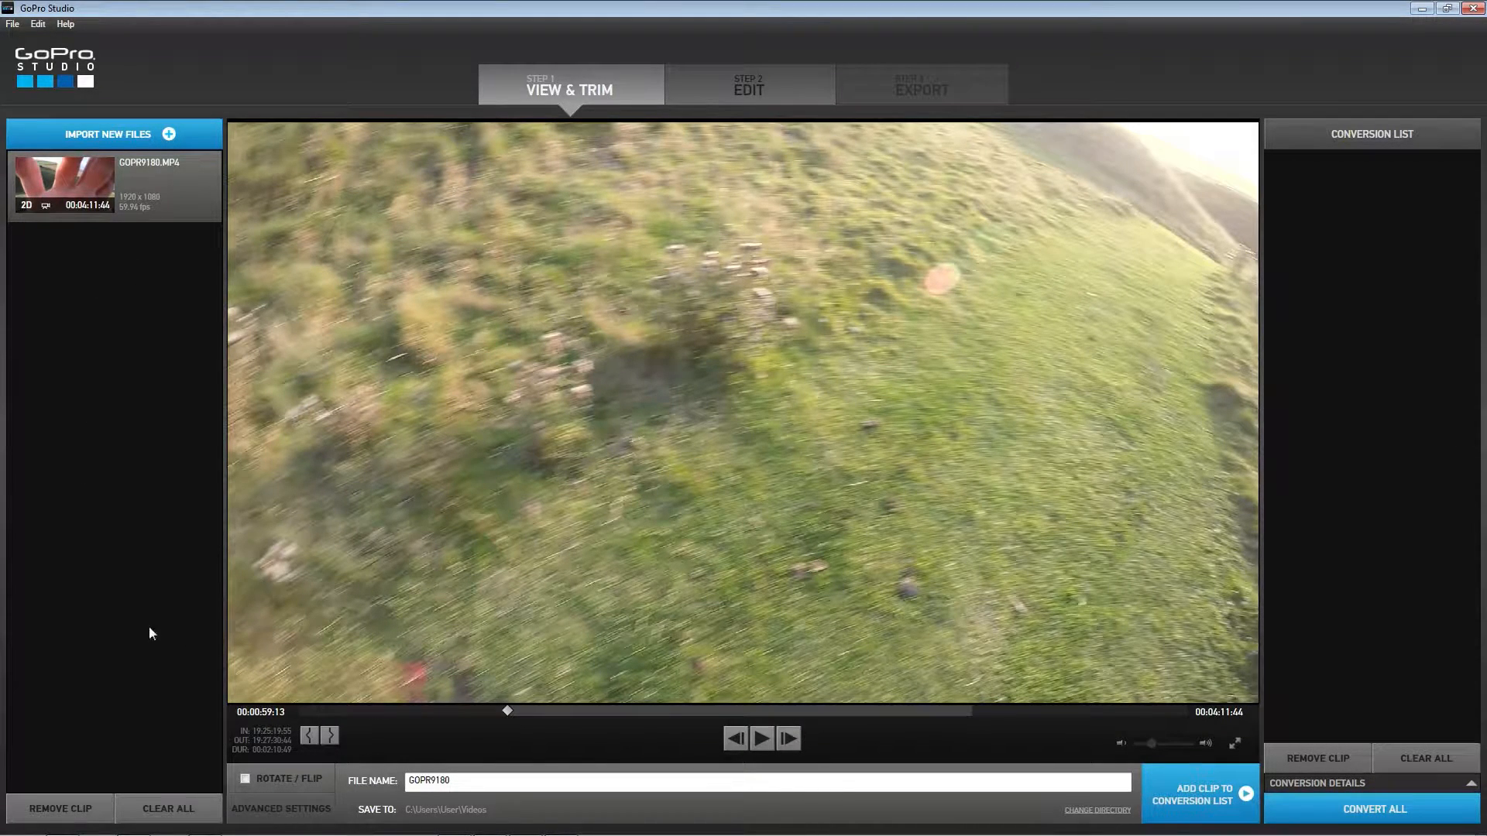
- Review the clip's advanced conversion settings, such as image size, frame rate, file format and quality
left_click(316, 808)
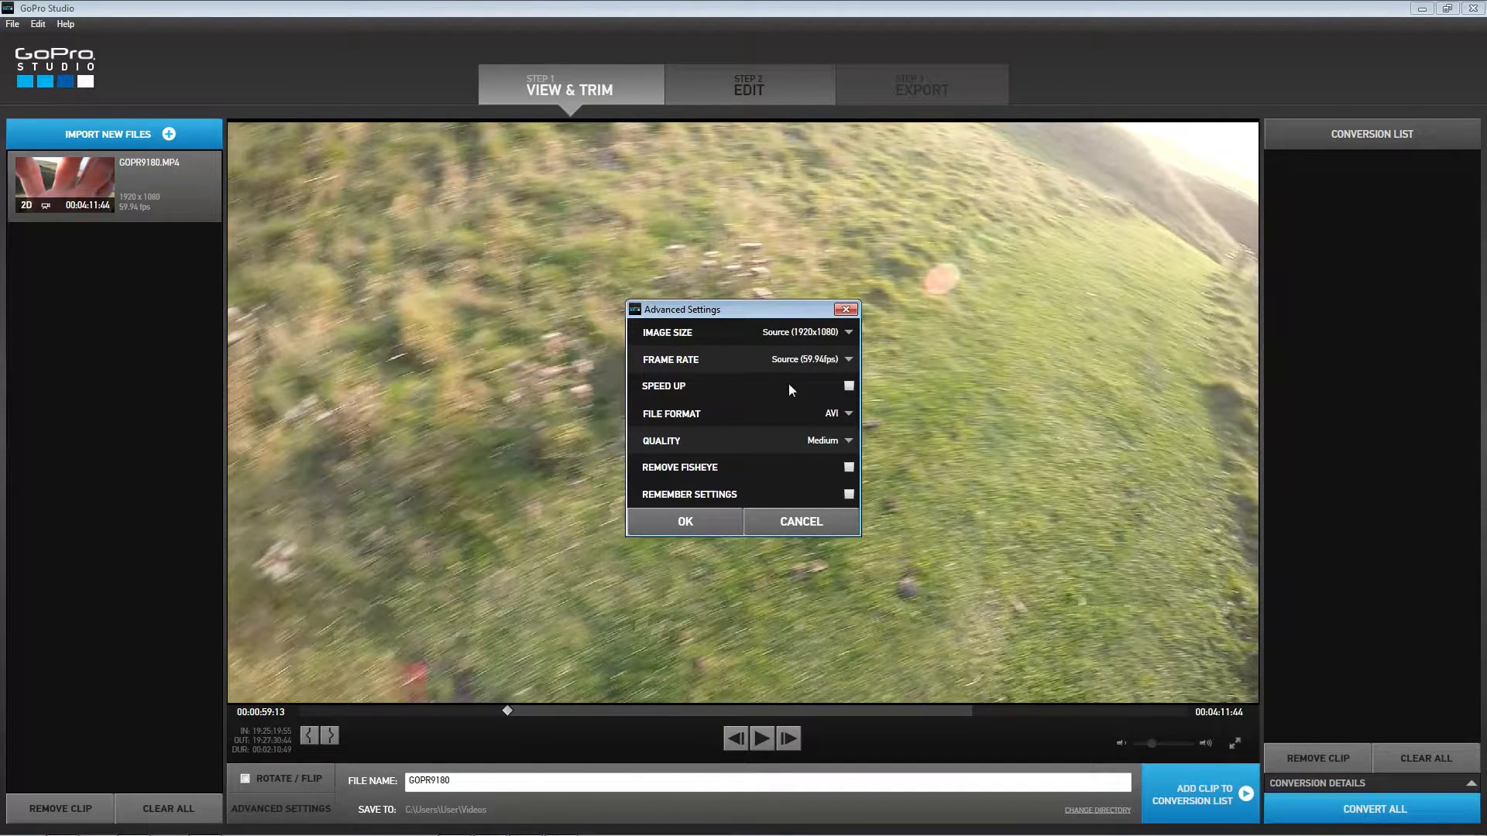
left_click(798, 488)
left_click(712, 519)
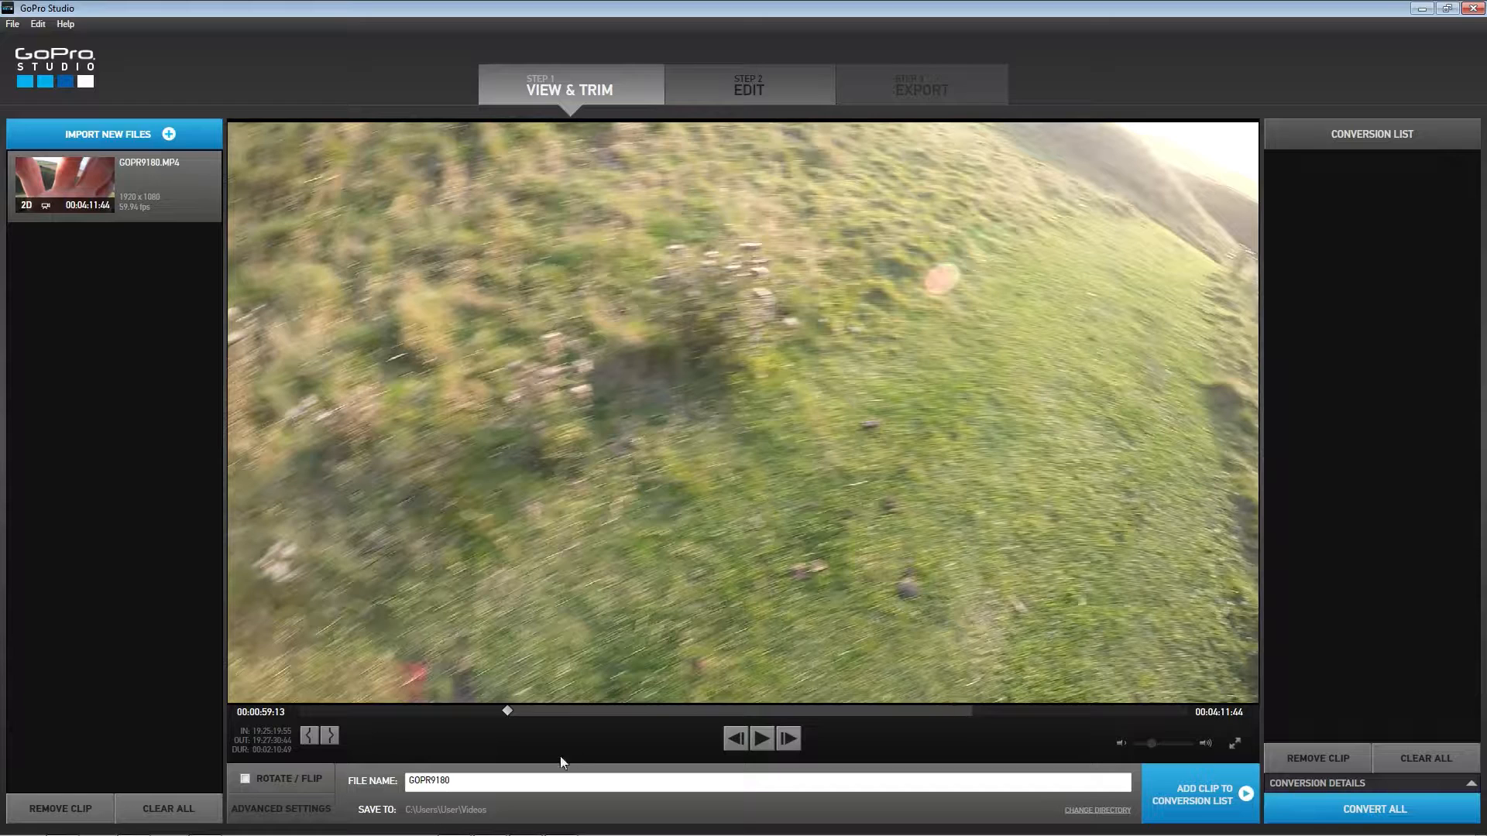
- Set the output file name of the trimmed clip to Racing Downhill
double_click(473, 782)
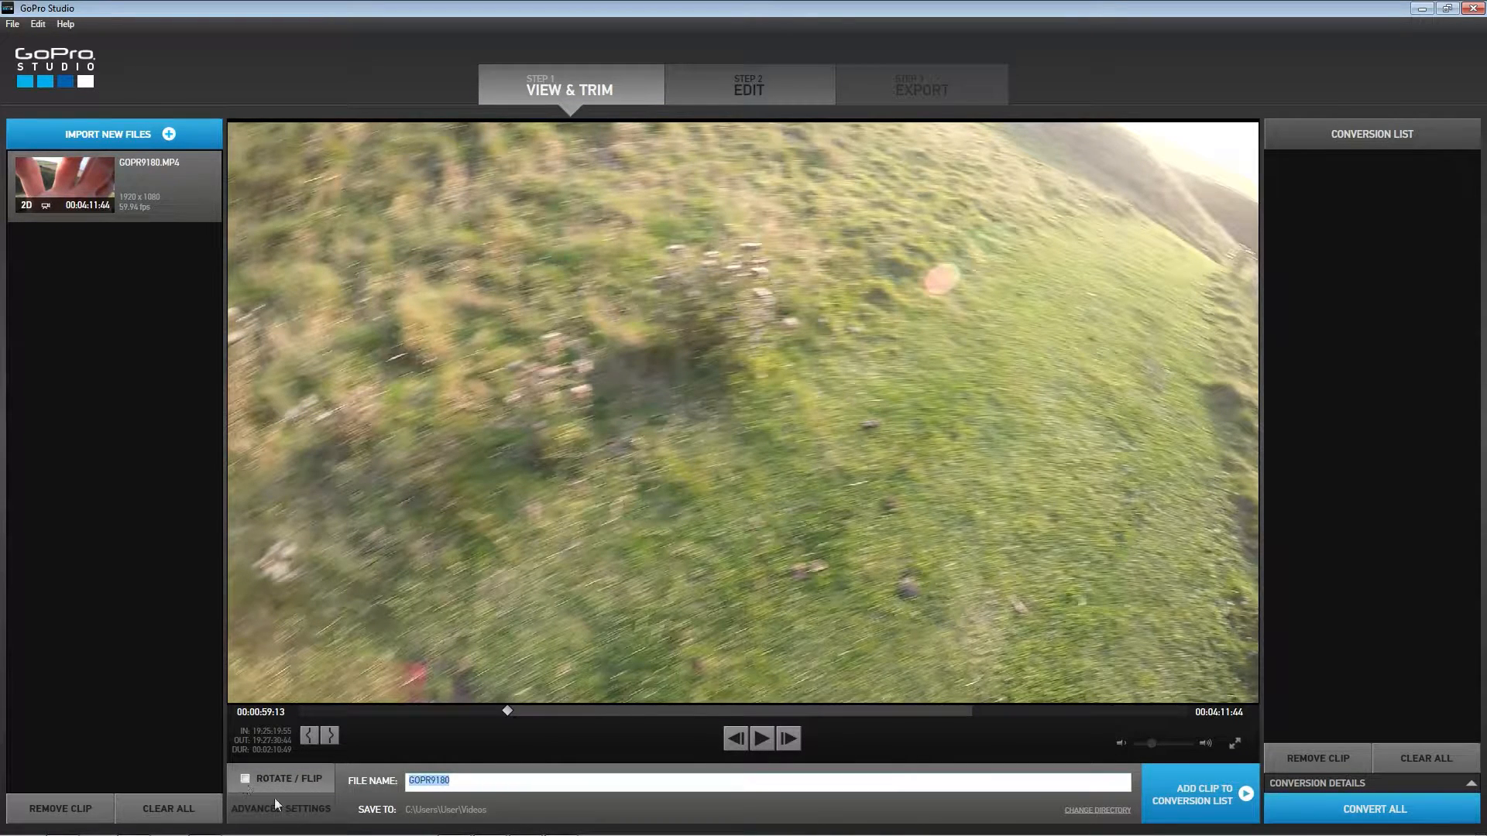
type("Racing Downhill")
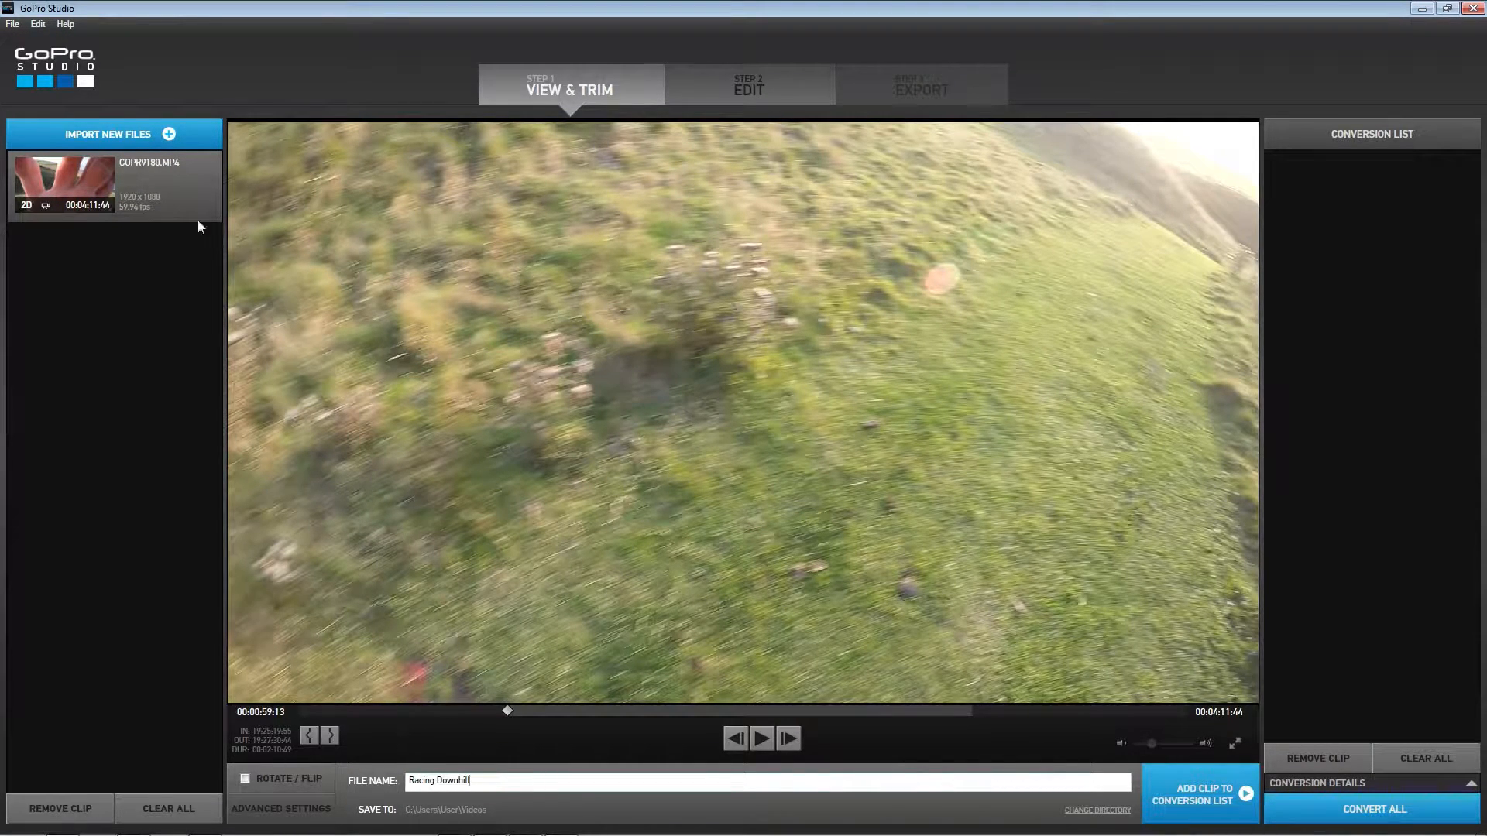
left_click(166, 133)
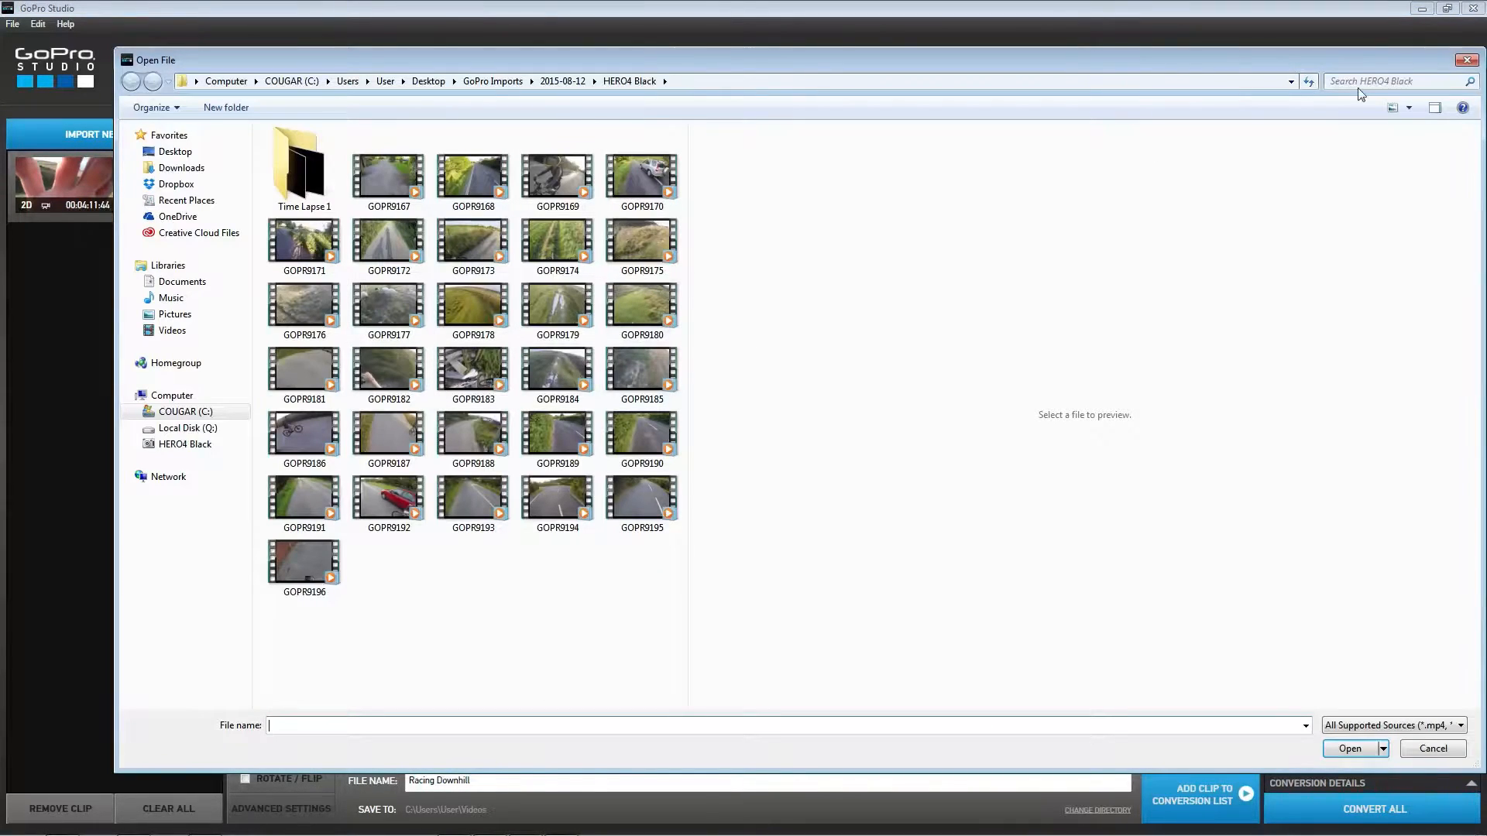
left_click(1472, 58)
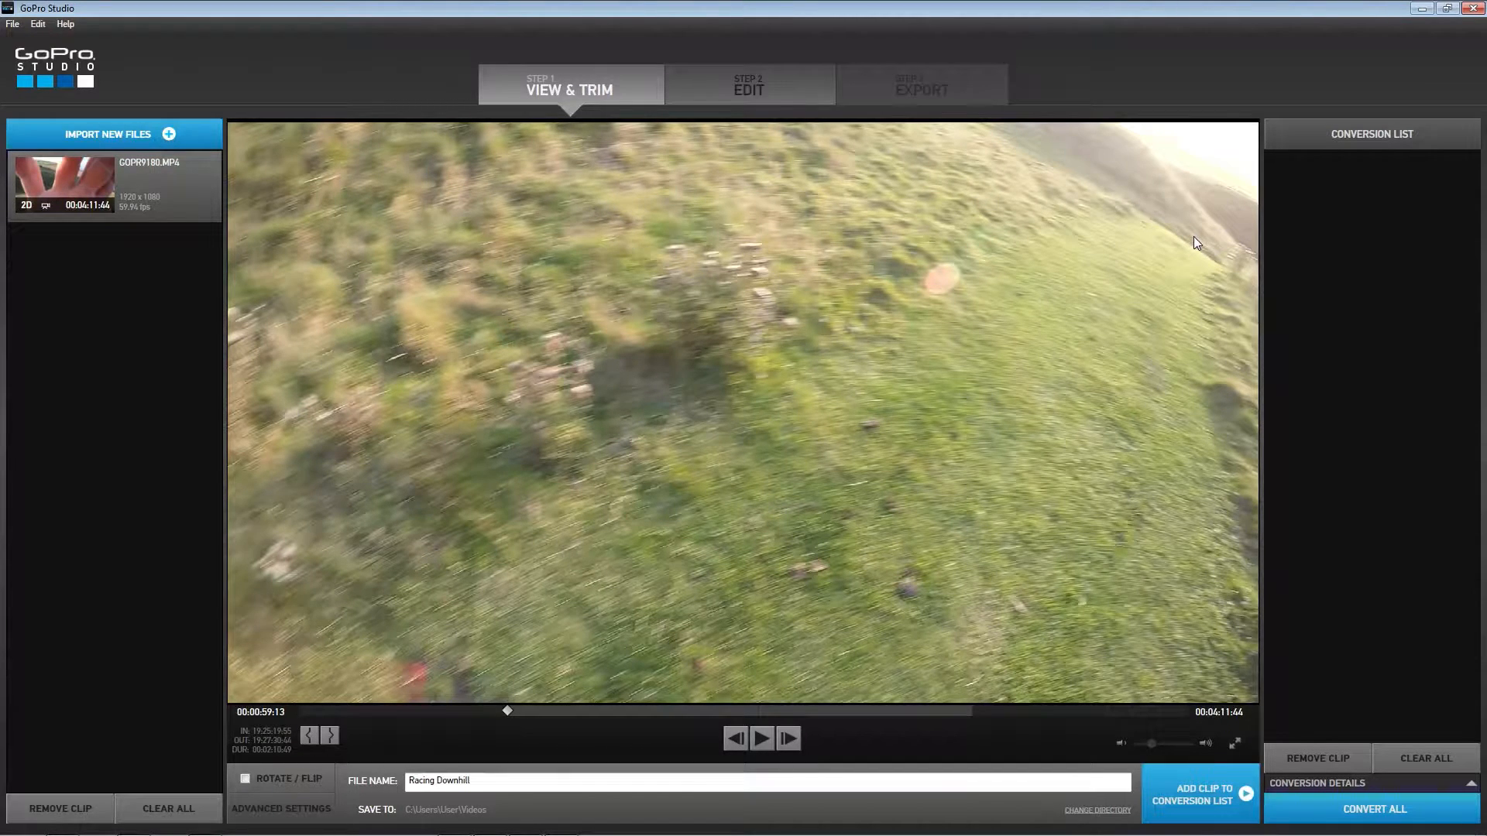
- Play a short stretch of the trimmed clip, lowering the playback volume during the preview
left_click(766, 745)
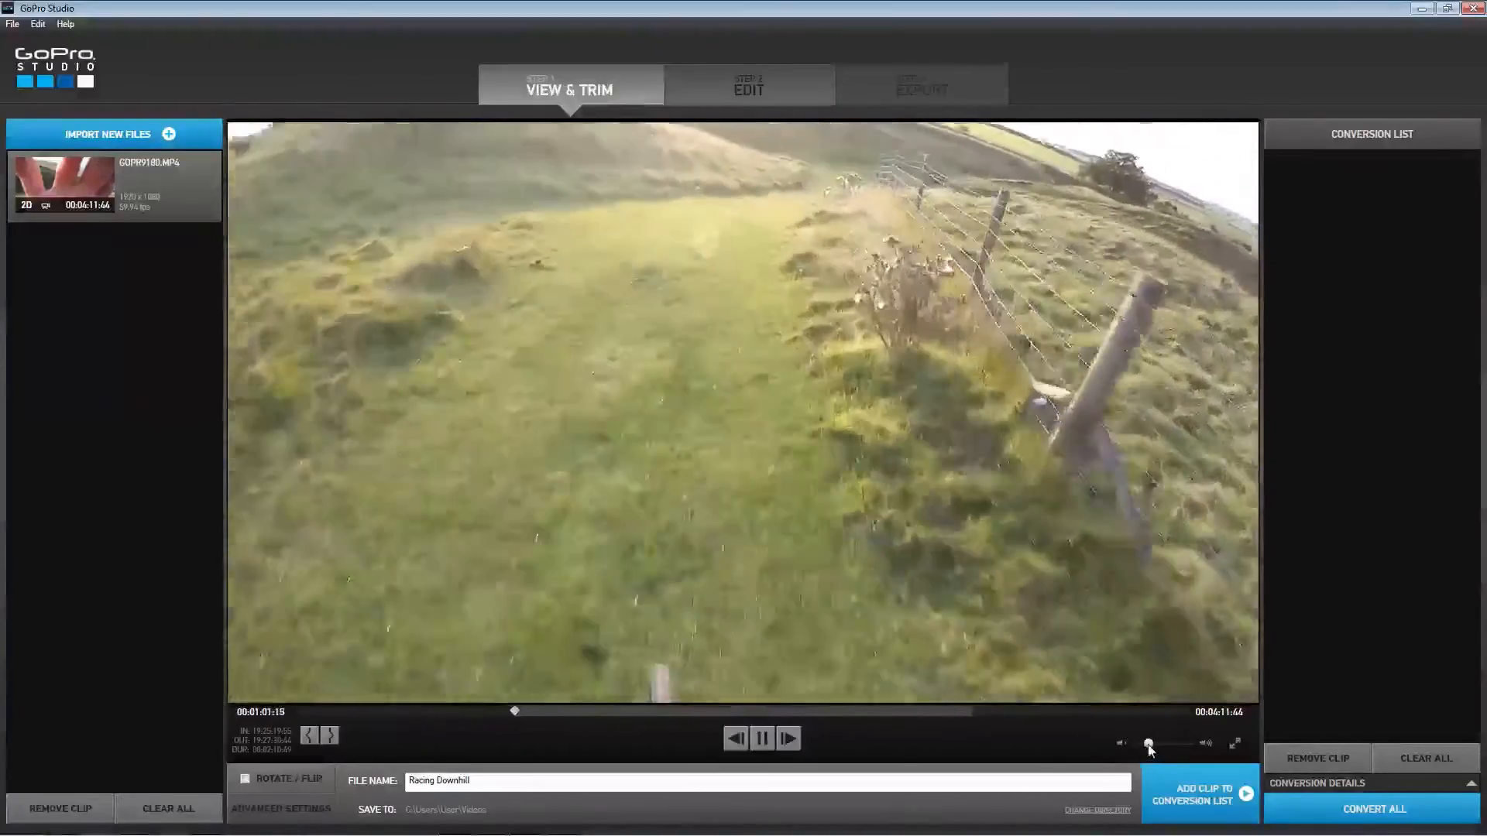
left_click_drag(1148, 745, 1138, 747)
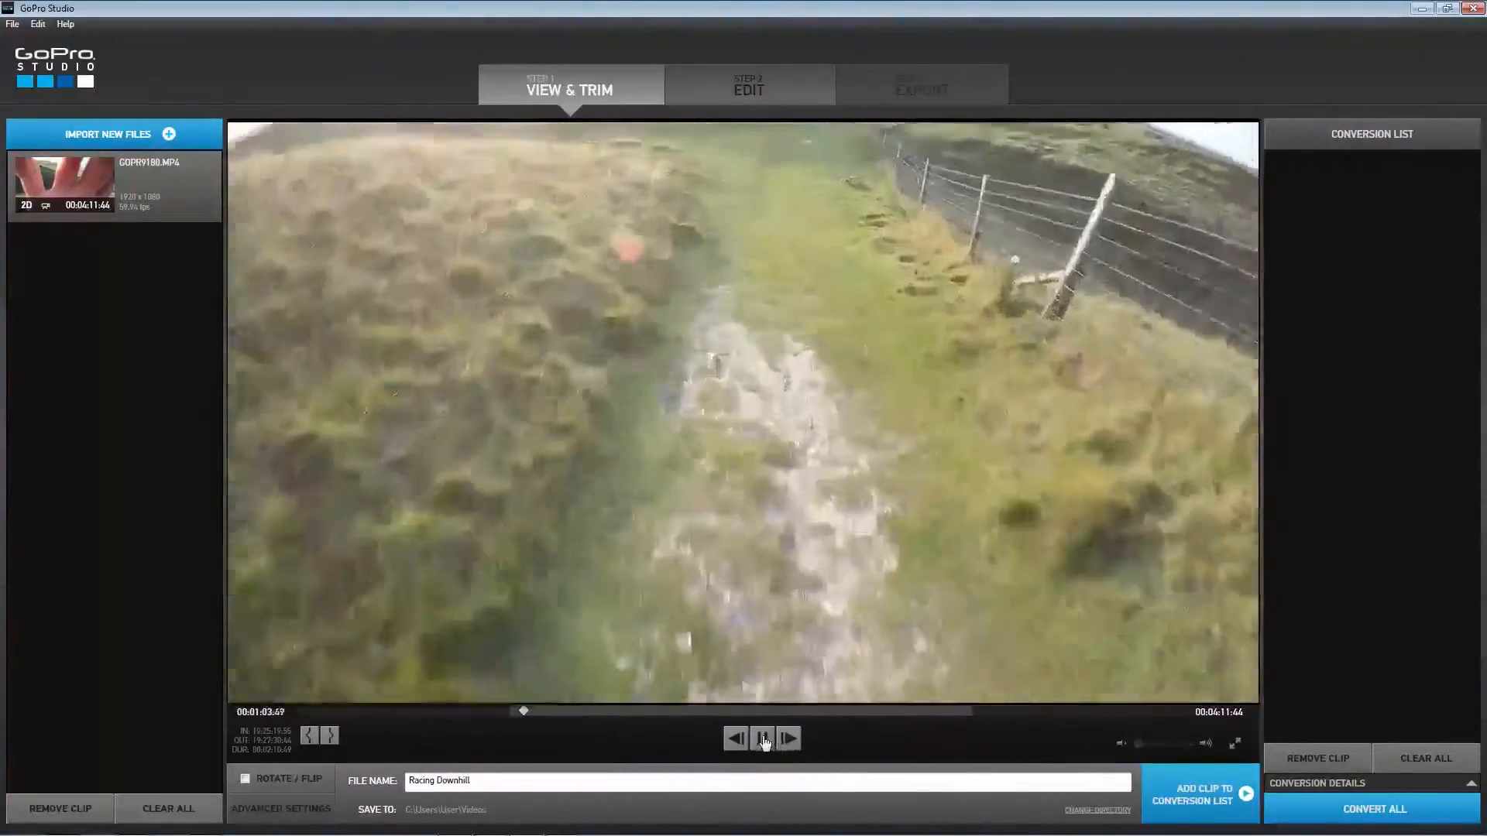
left_click(762, 740)
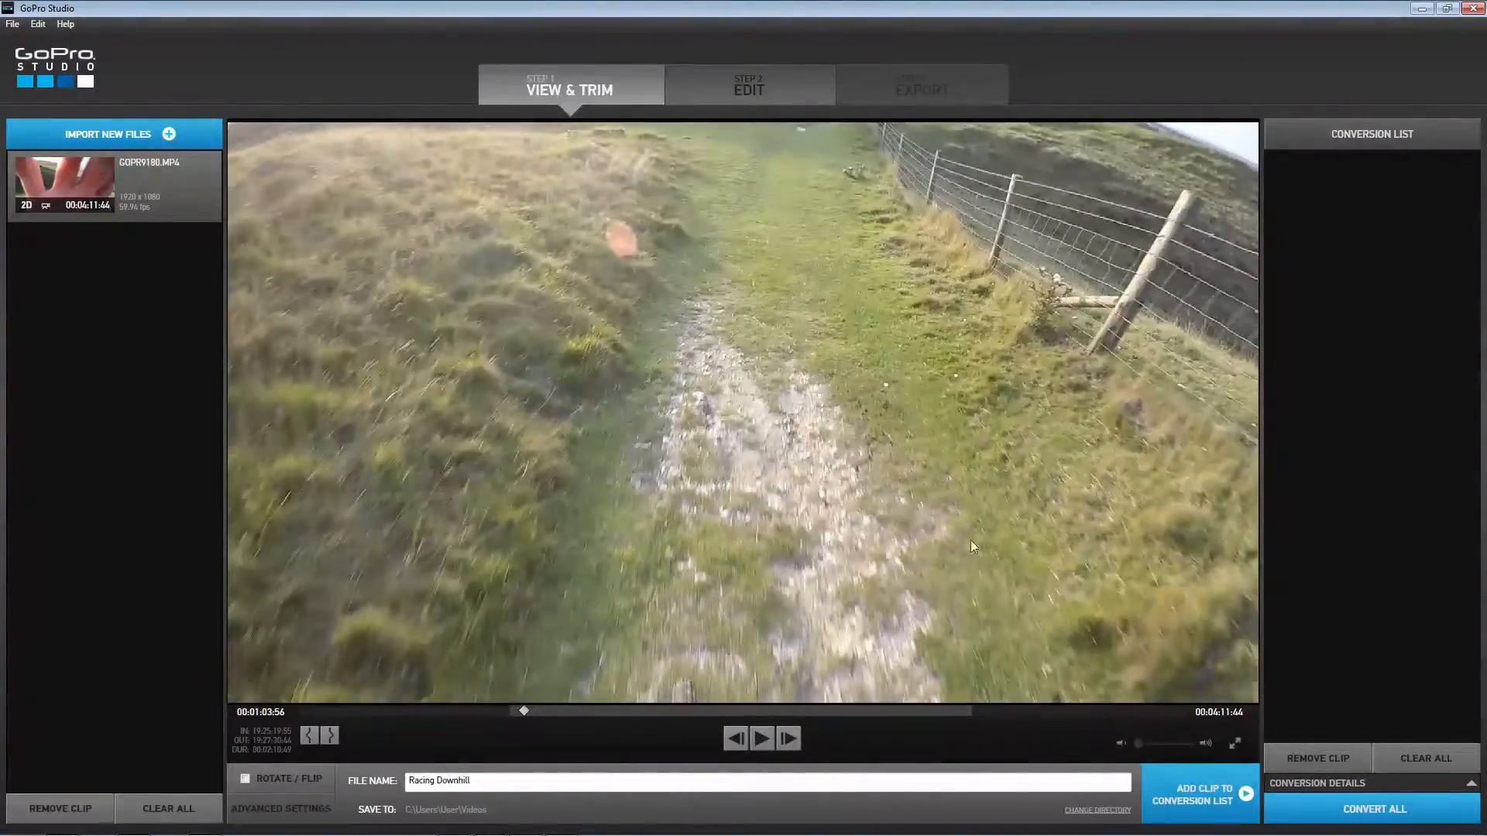
- Add the Racing Downhill clip to the conversion list and convert it
left_click(1217, 794)
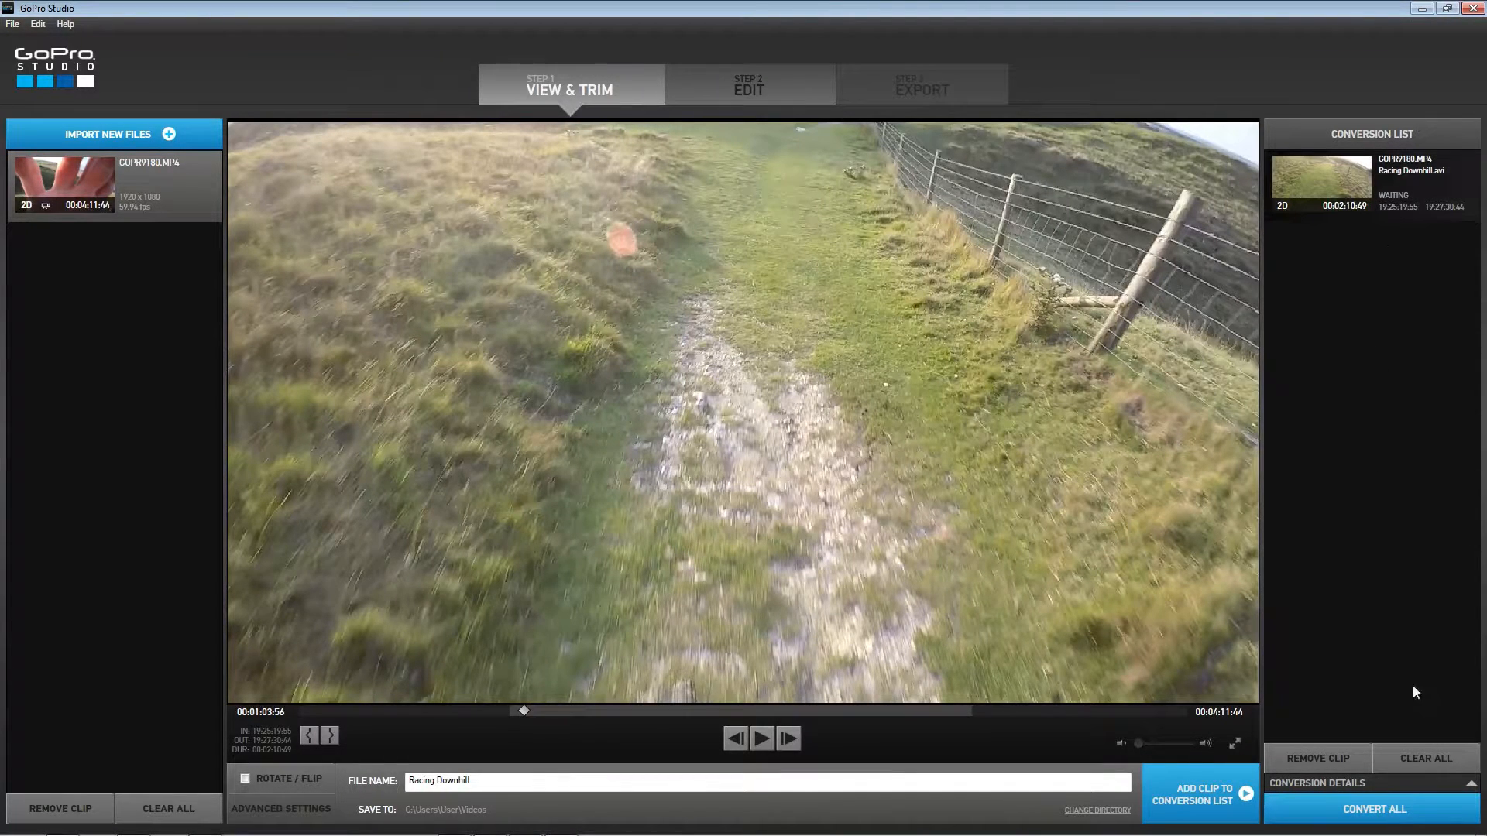
left_click(1408, 806)
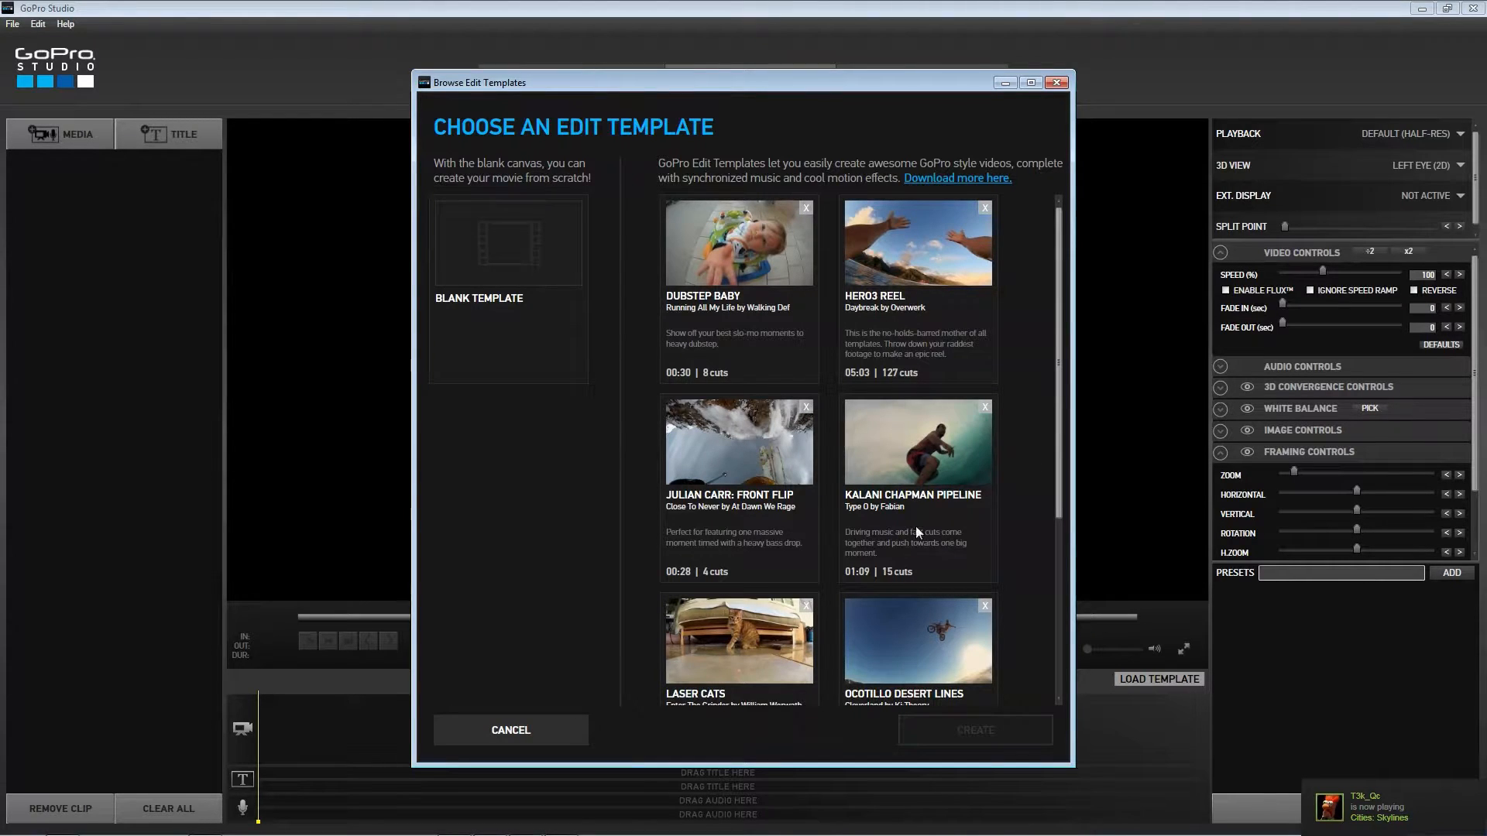
- Browse the edit templates and create a project from the Ocotillo Desert Lines template
scroll(917, 511, "down", 4)
scroll(918, 573, "up", 3)
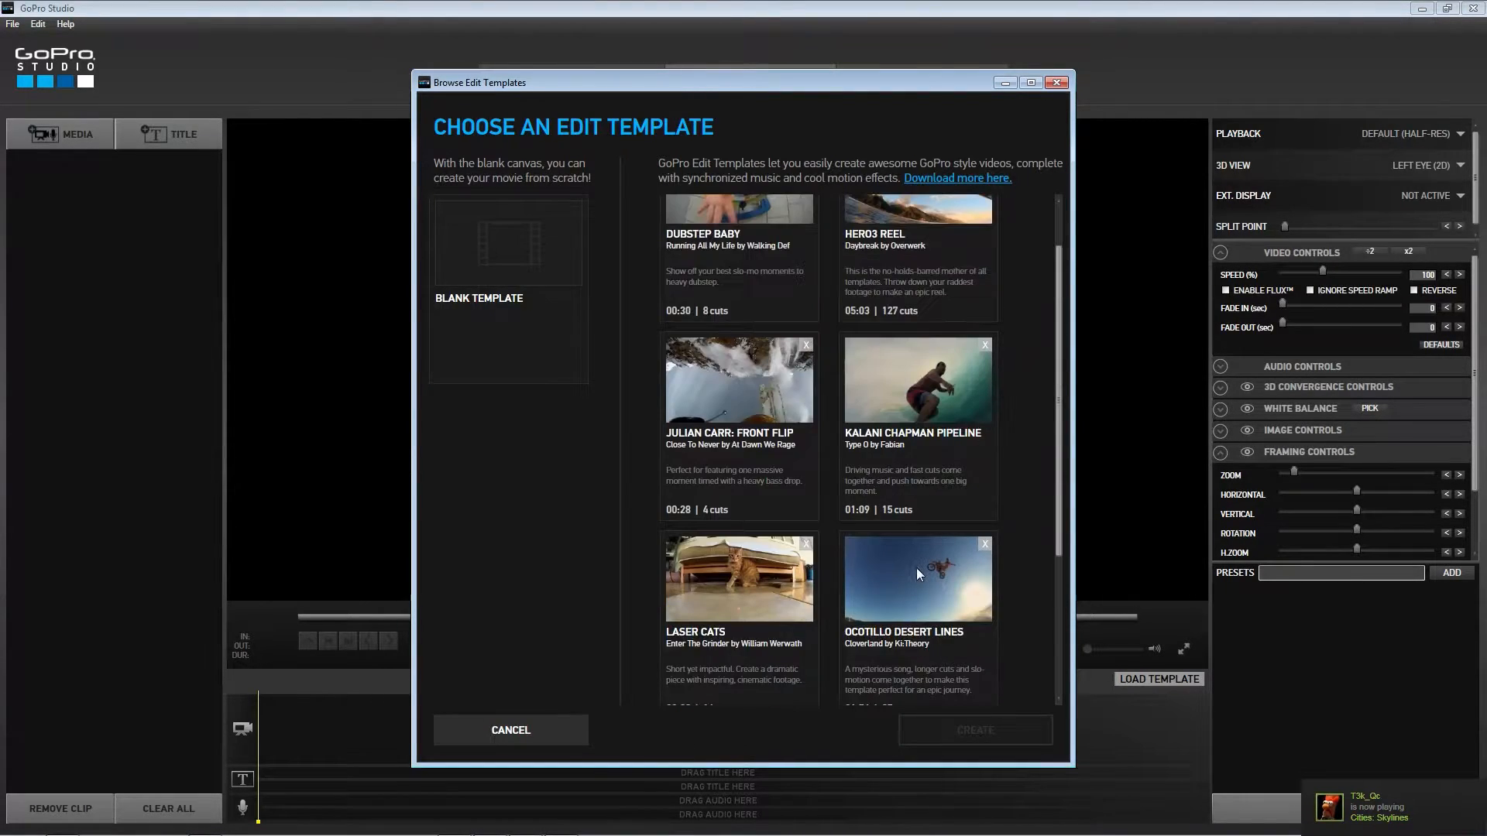
scroll(917, 569, "down", 1)
left_click(917, 569)
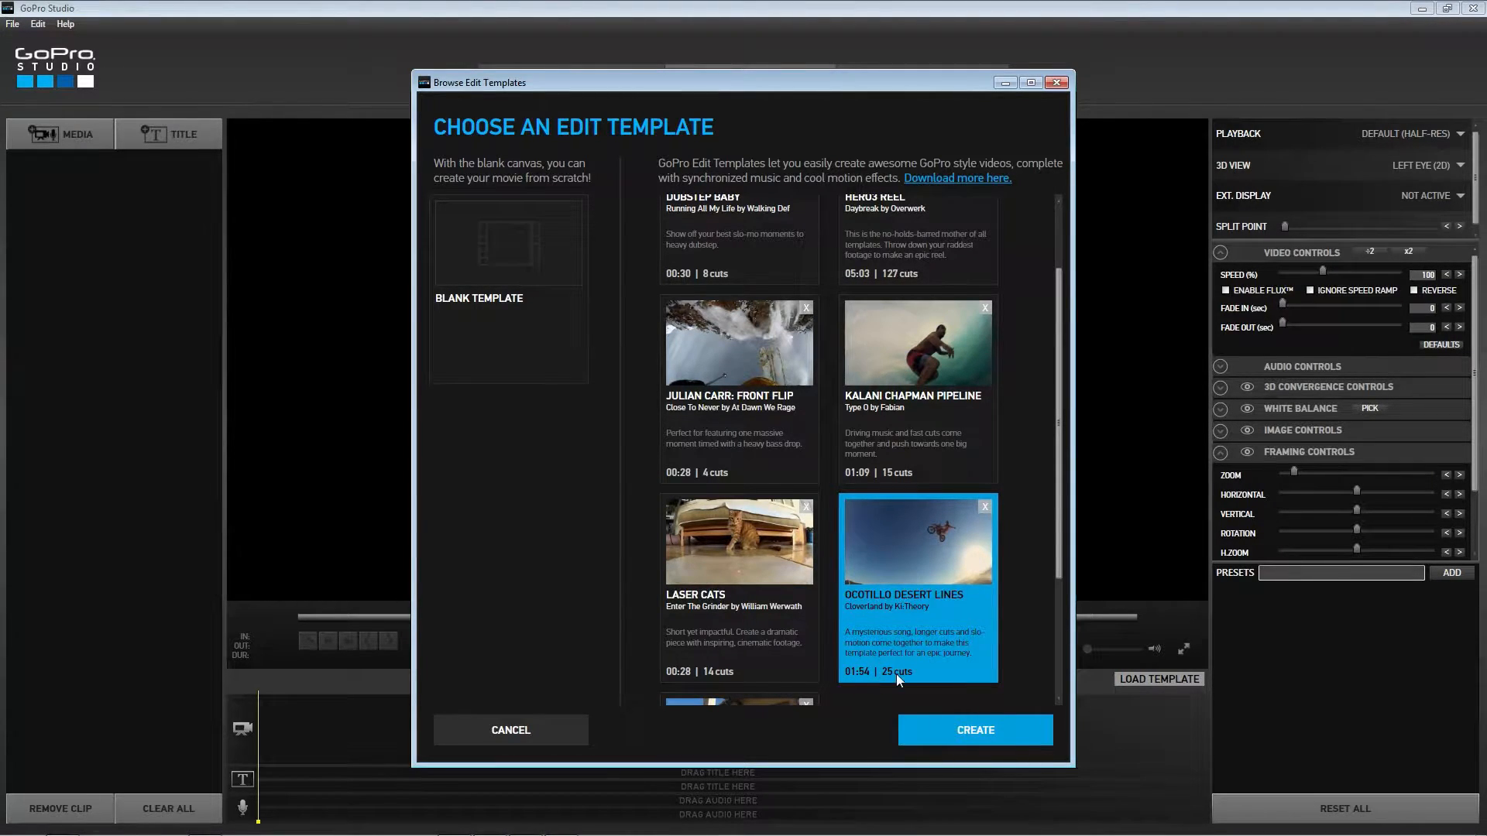
left_click(996, 745)
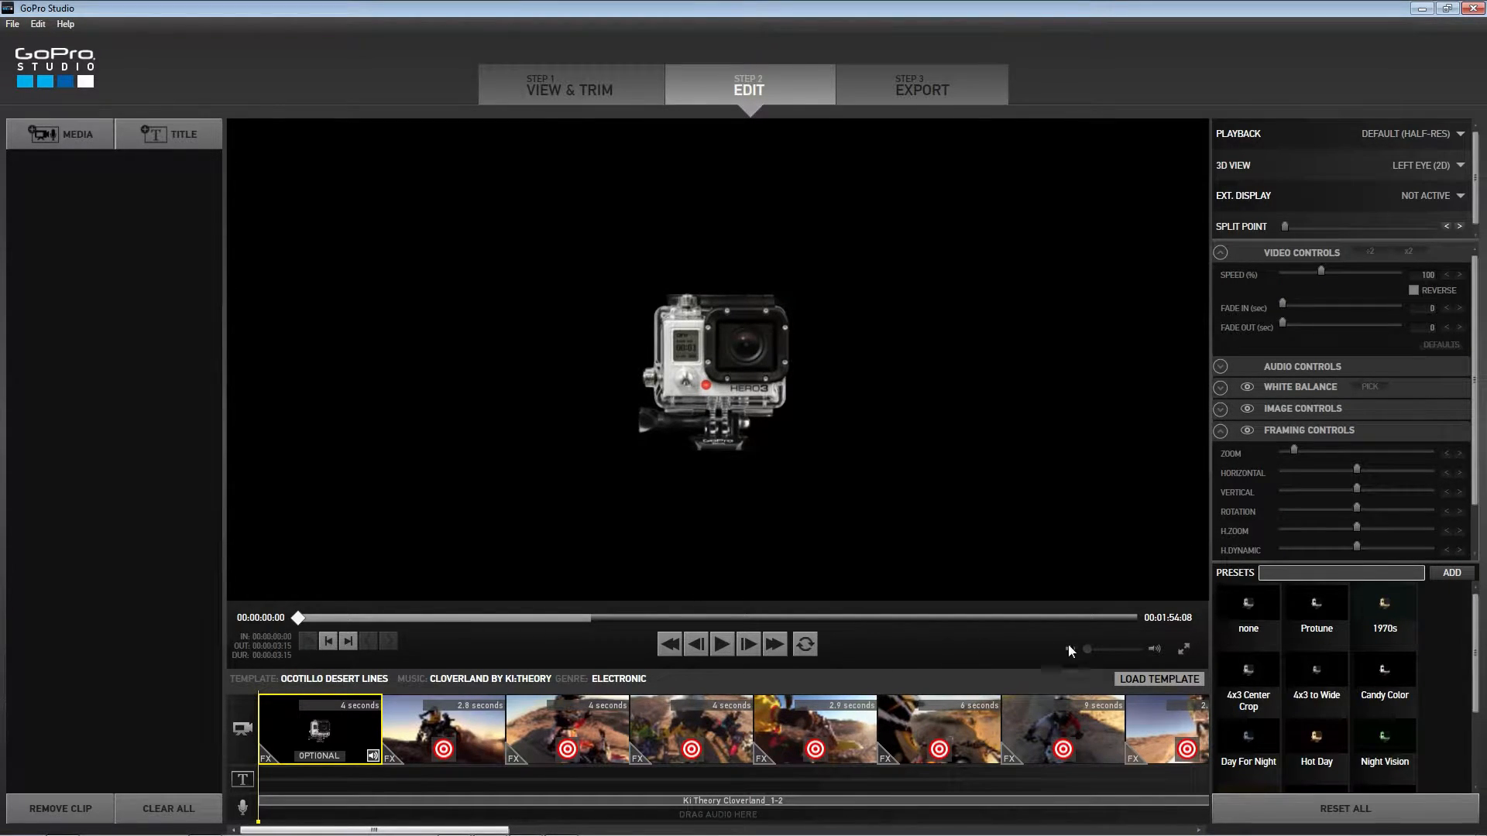
- Preview the template at an adjusted volume and inspect its second placeholder clip and its music track
left_click_drag(1086, 647, 1095, 648)
left_click(719, 655)
left_click(1094, 650)
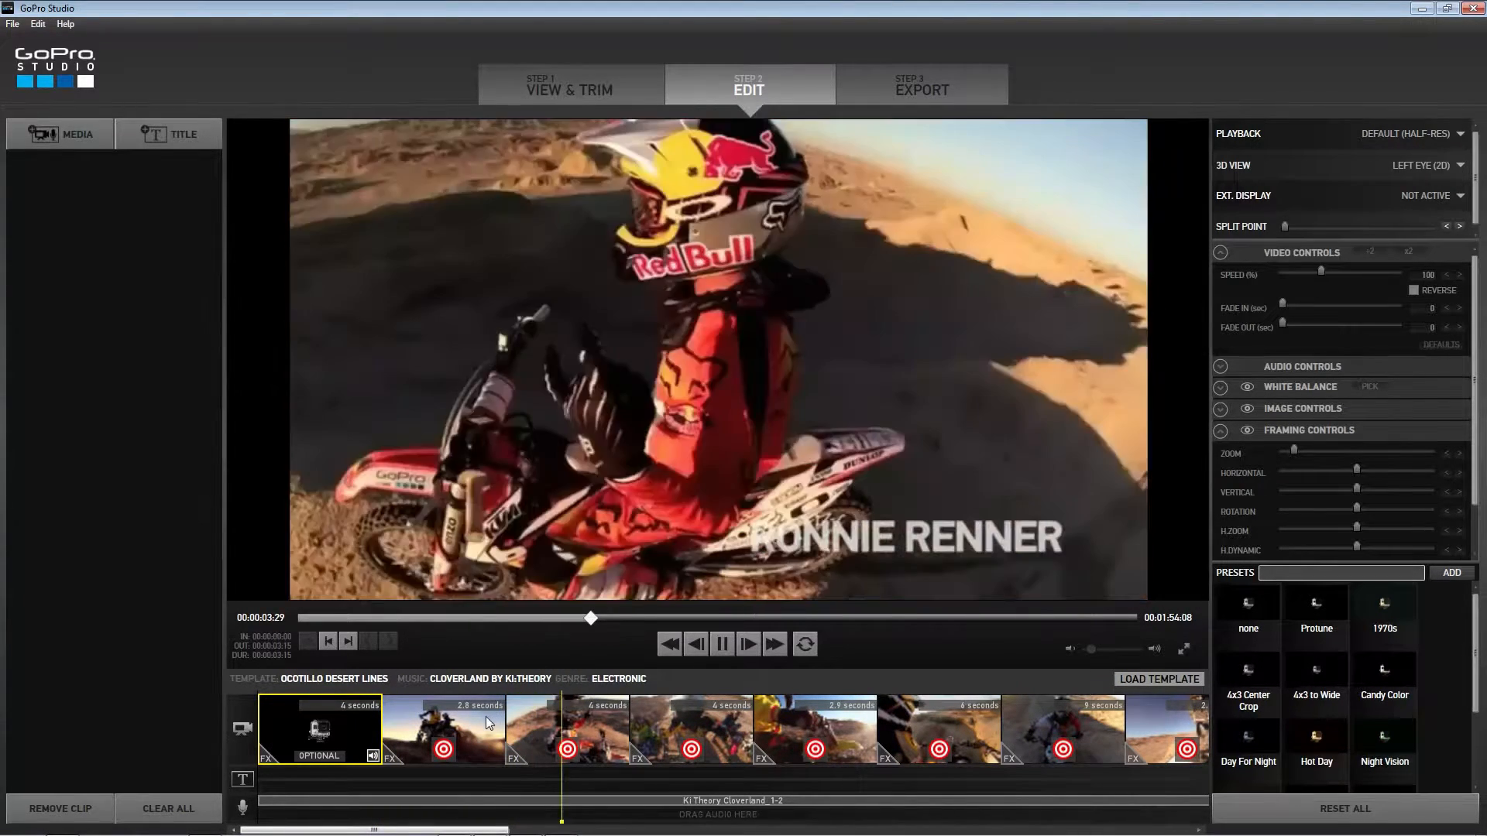
left_click(485, 717)
left_click(465, 800)
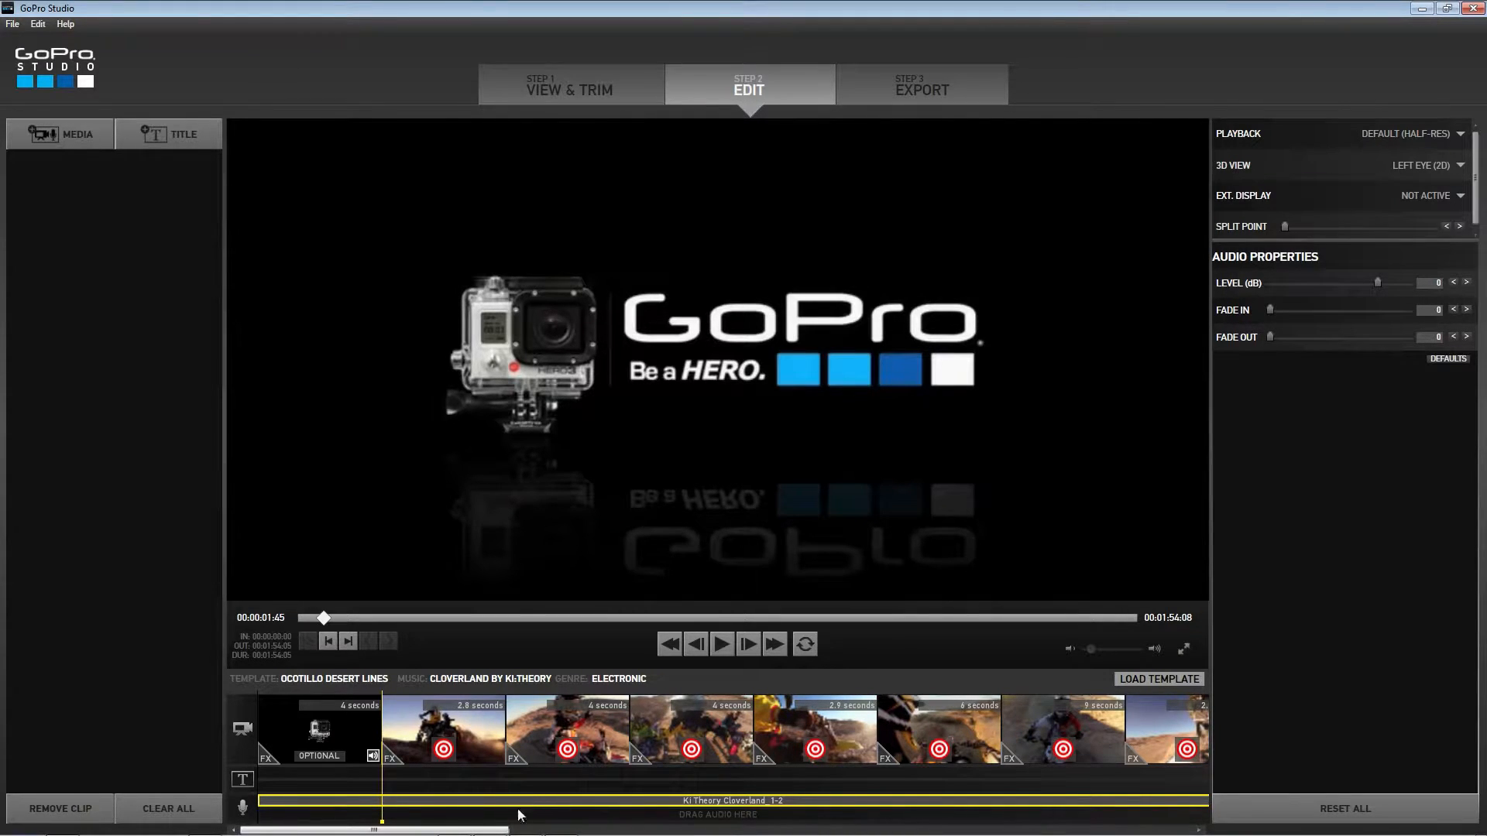
mouse_move(484, 830)
left_mouse_down()
mouse_move(1150, 831)
mouse_move(467, 832)
left_mouse_up()
- Return to the View & Trim stage and proceed to the Edit stage with the converted Racing Downhill-001 clip
left_click(568, 72)
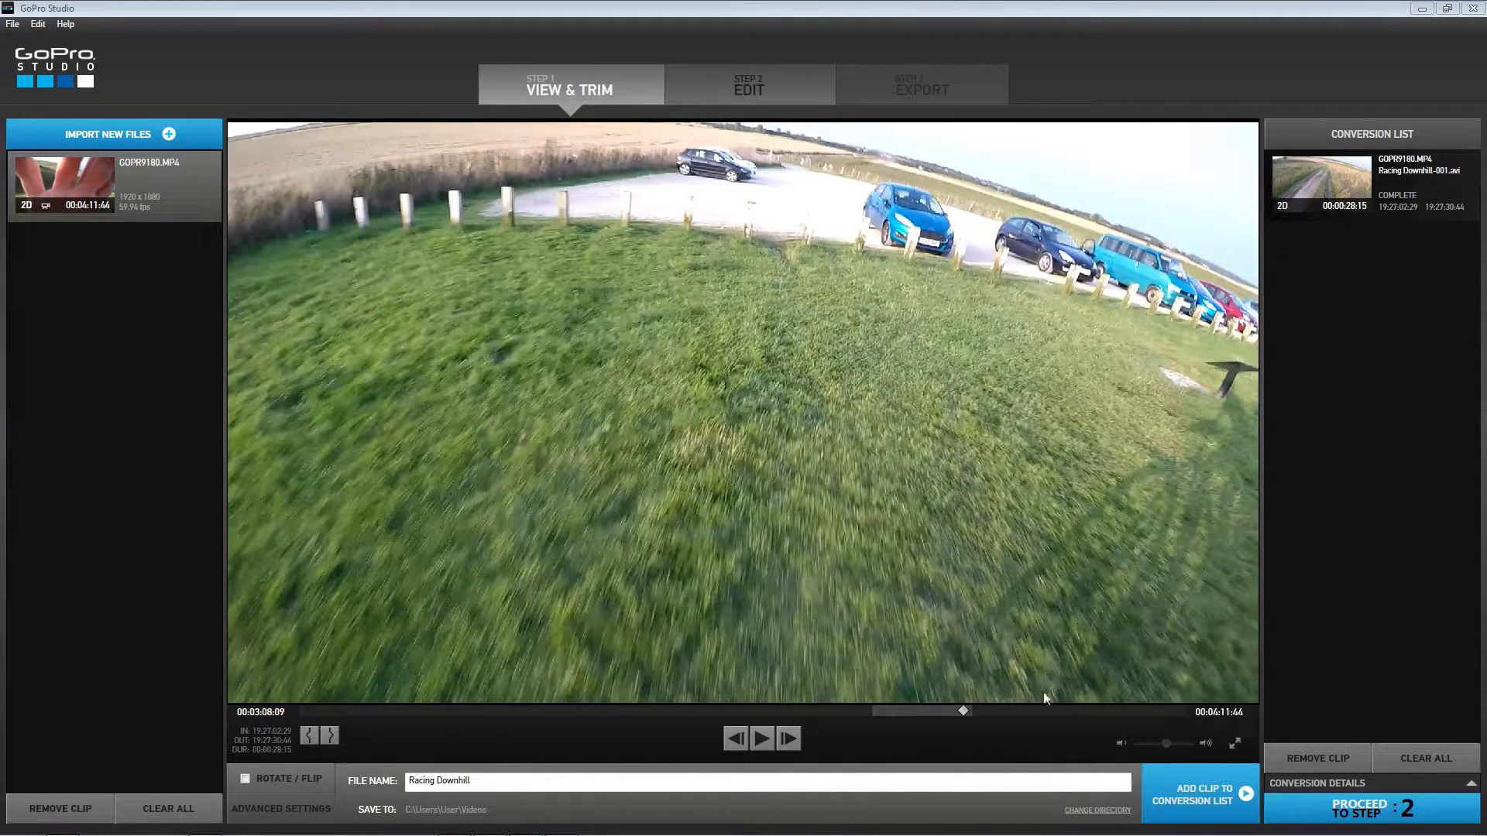
left_click(1325, 809)
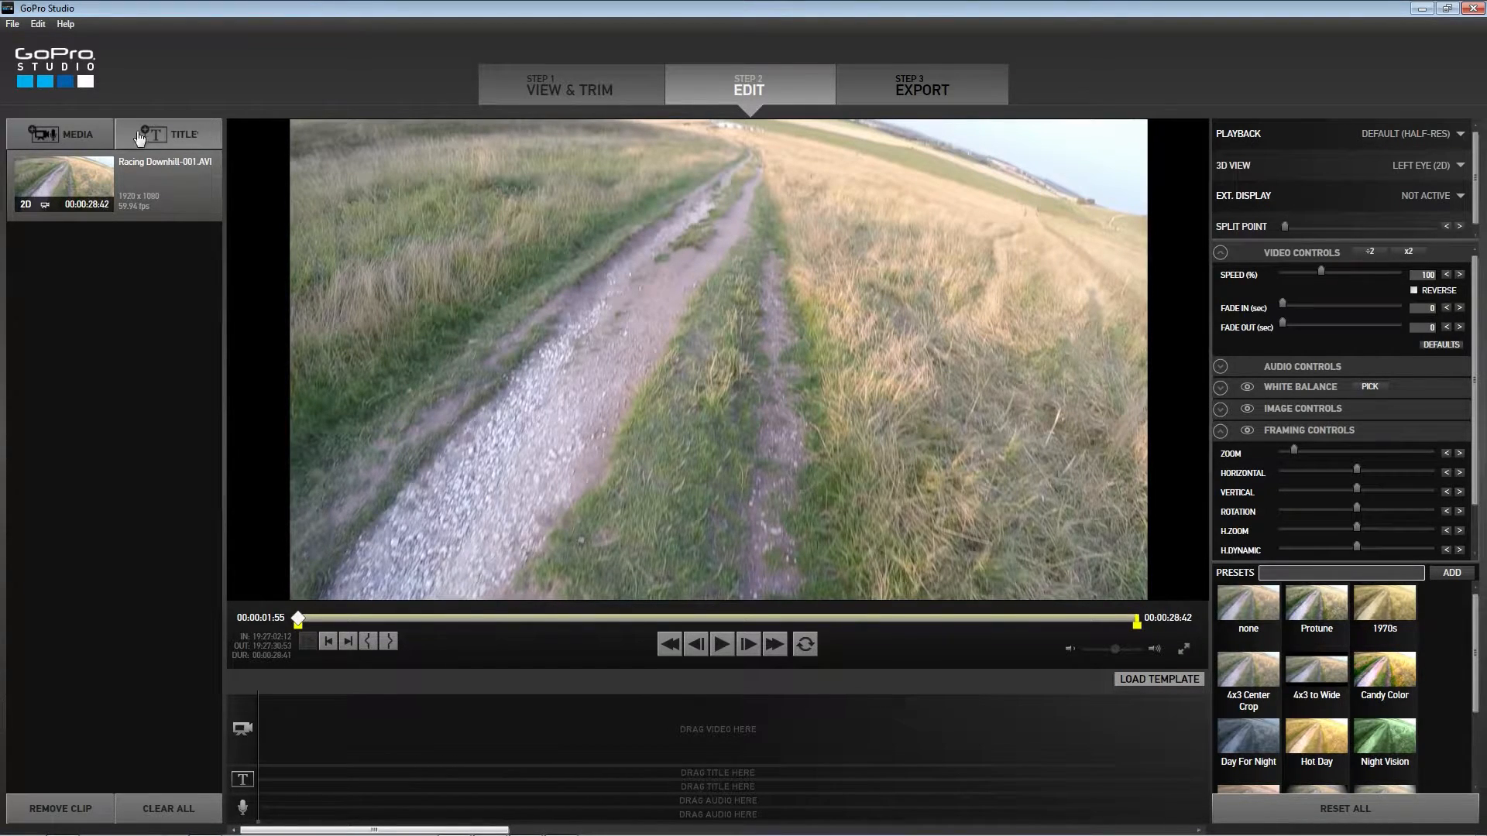
left_click(92, 140)
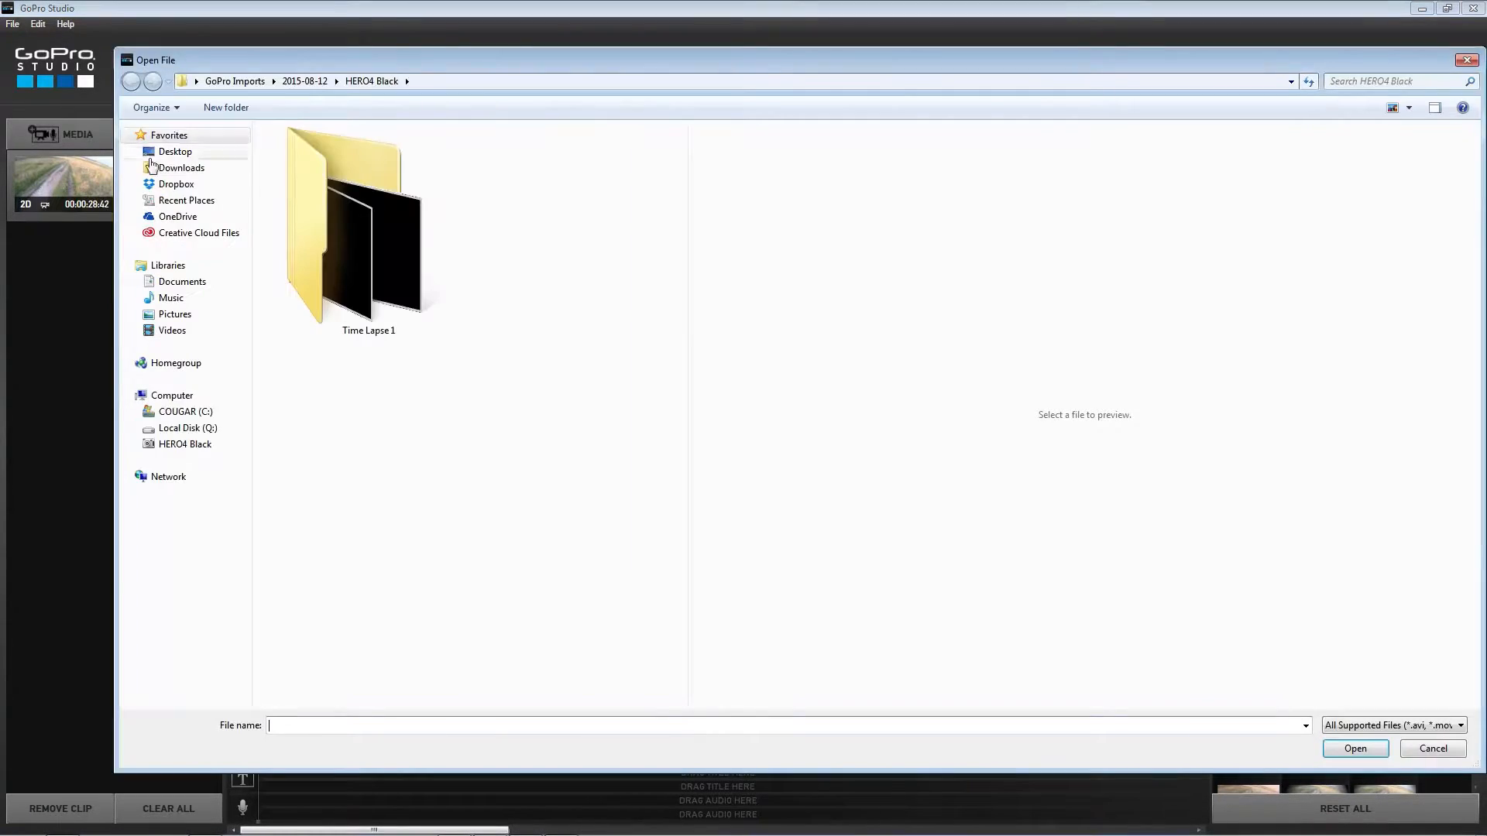
left_click(1467, 60)
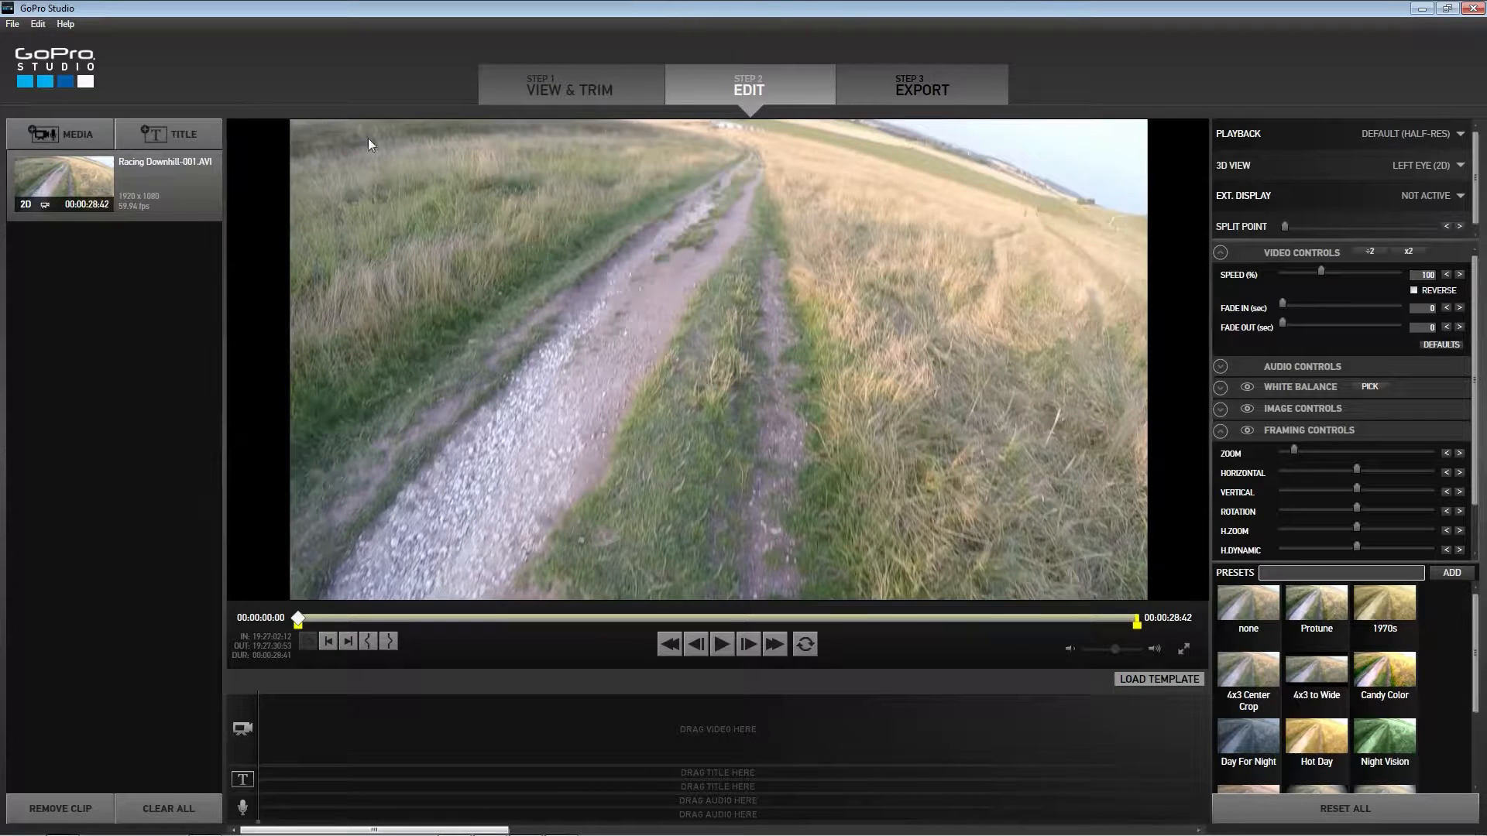
left_click(531, 87)
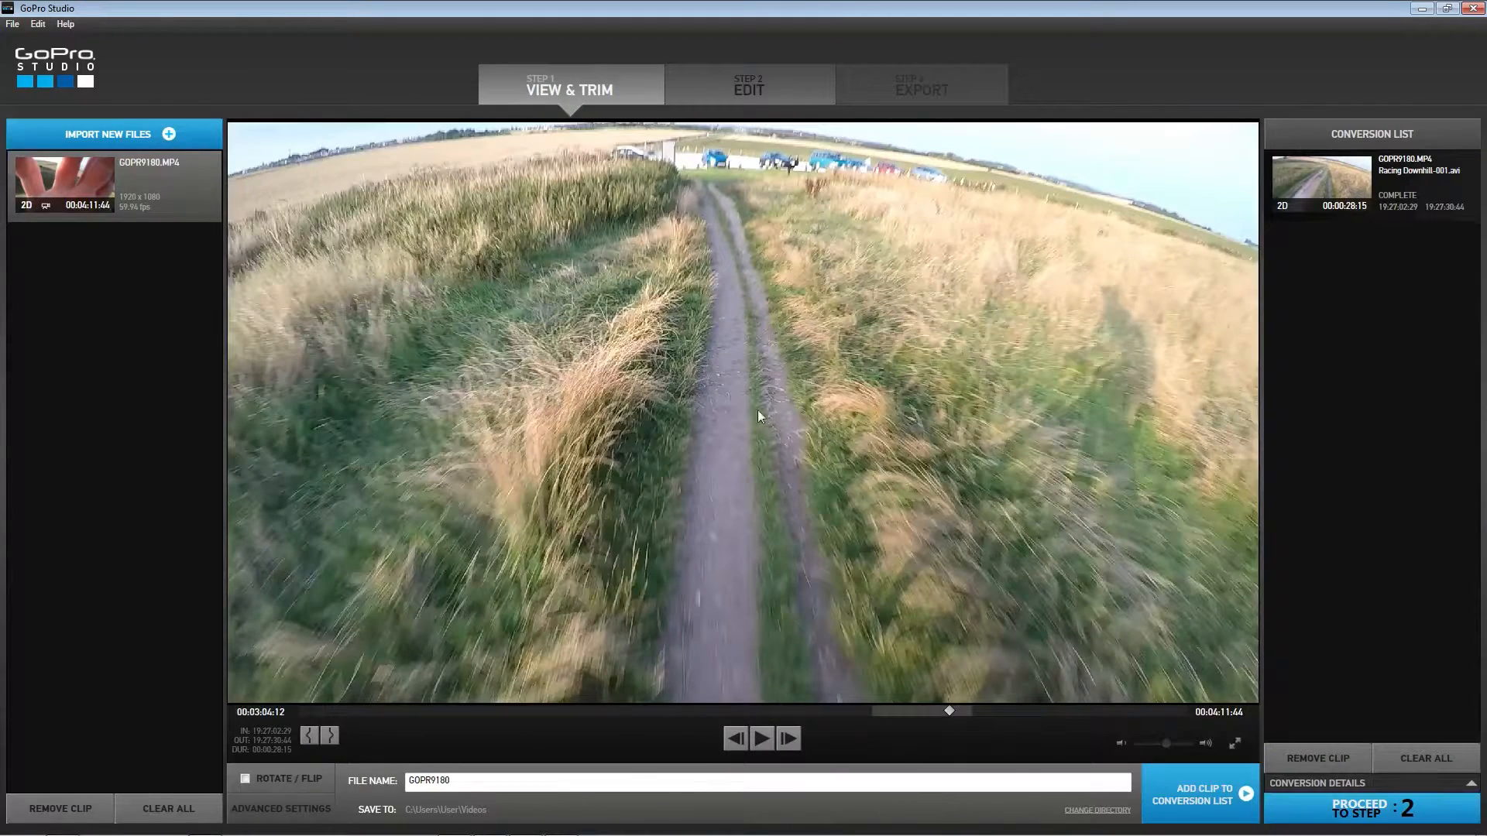
left_click(750, 87)
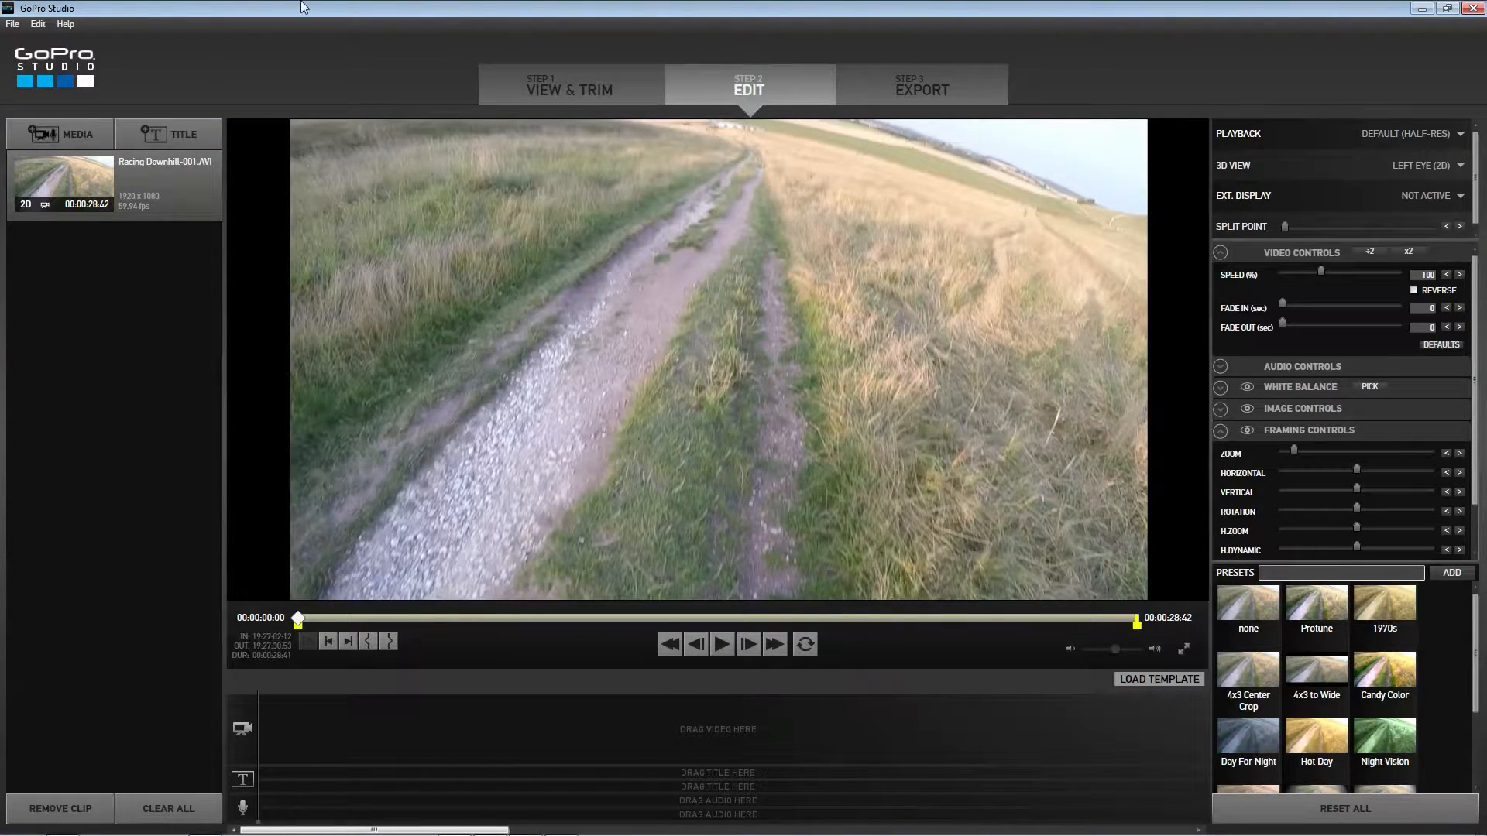
- Place the Racing Downhill-001 clip at the start of the storyboard's video track
left_click_drag(240, 269, 338, 727)
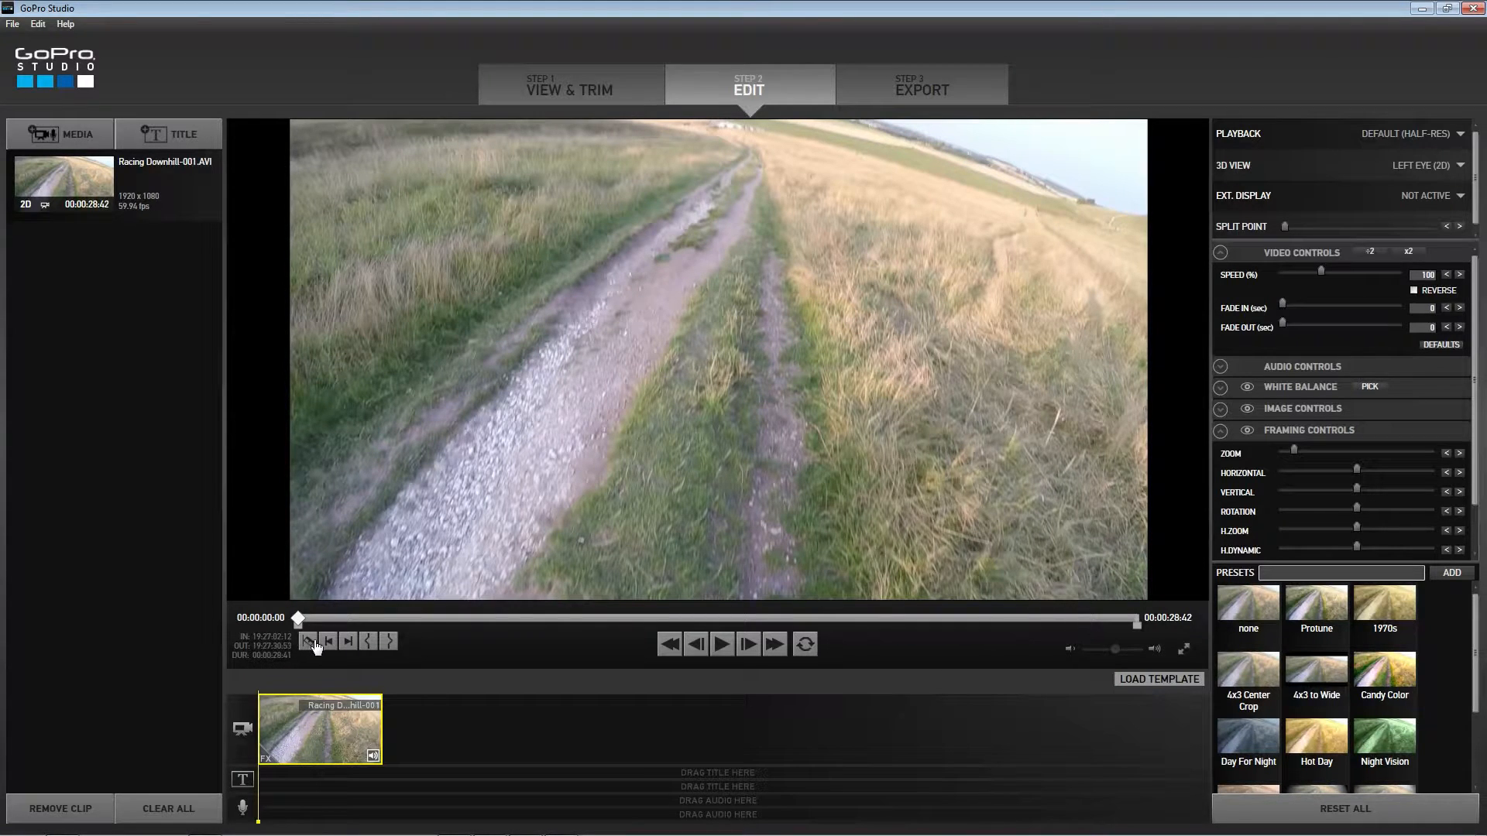
- Split the Racing Downhill-001 clip on the storyboard at about 11 and 14 seconds and preview the resulting middle segment
left_click_drag(297, 621, 584, 621)
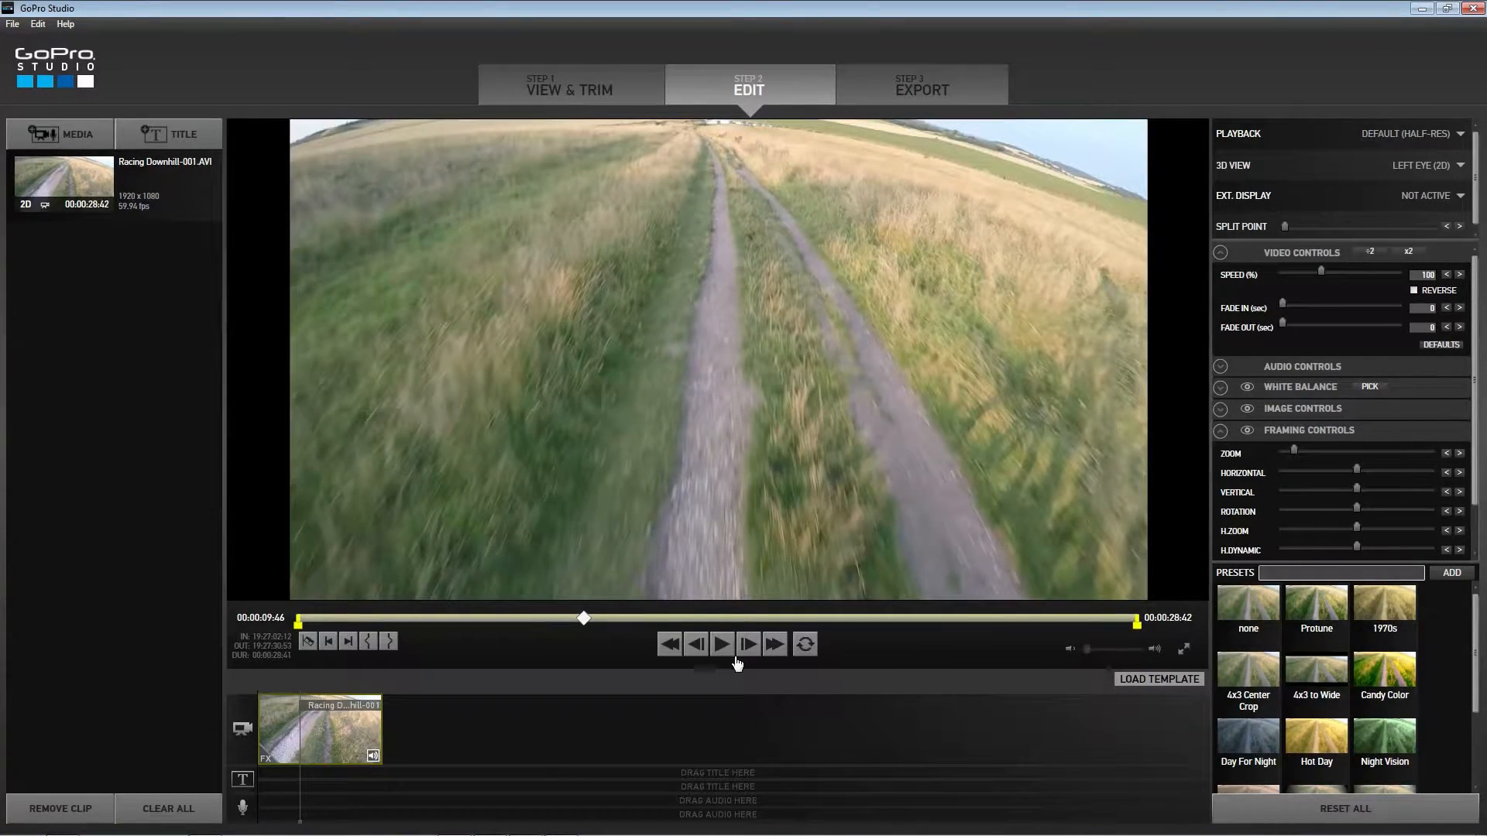
left_click_drag(584, 619, 620, 620)
left_click(311, 642)
key("space")
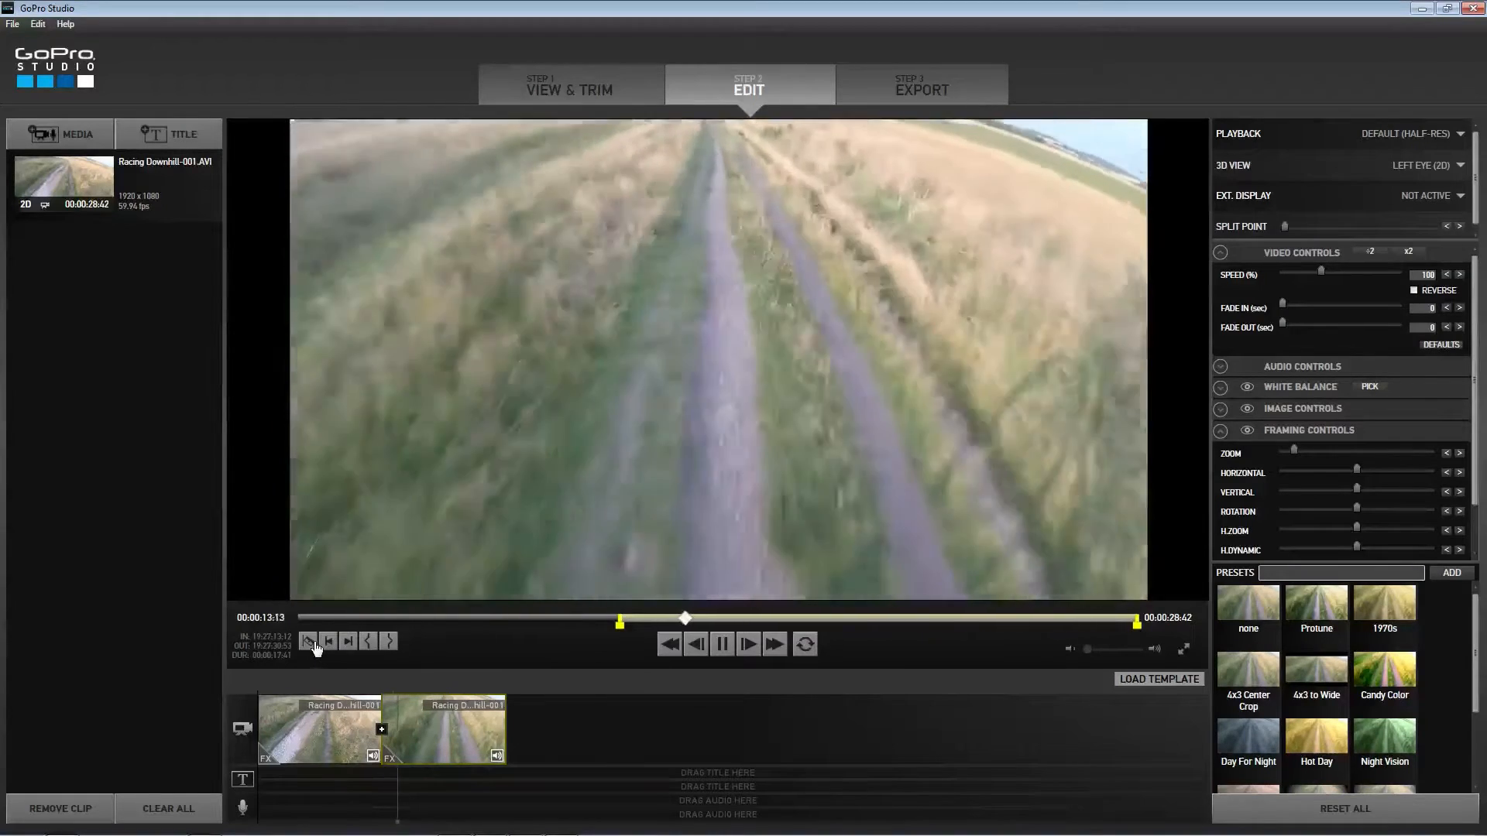
key("space")
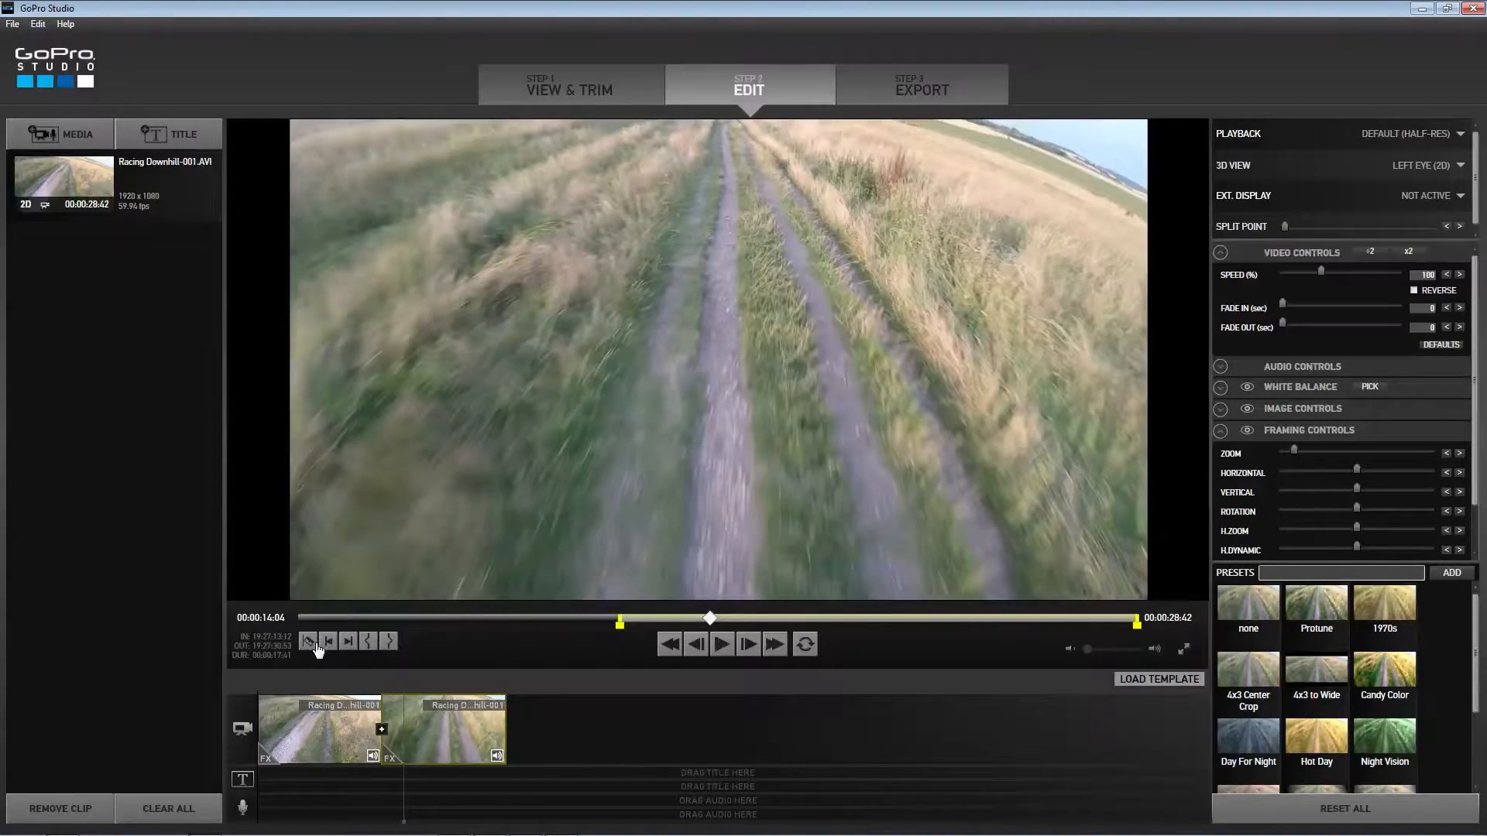
left_click(310, 642)
left_click(443, 728)
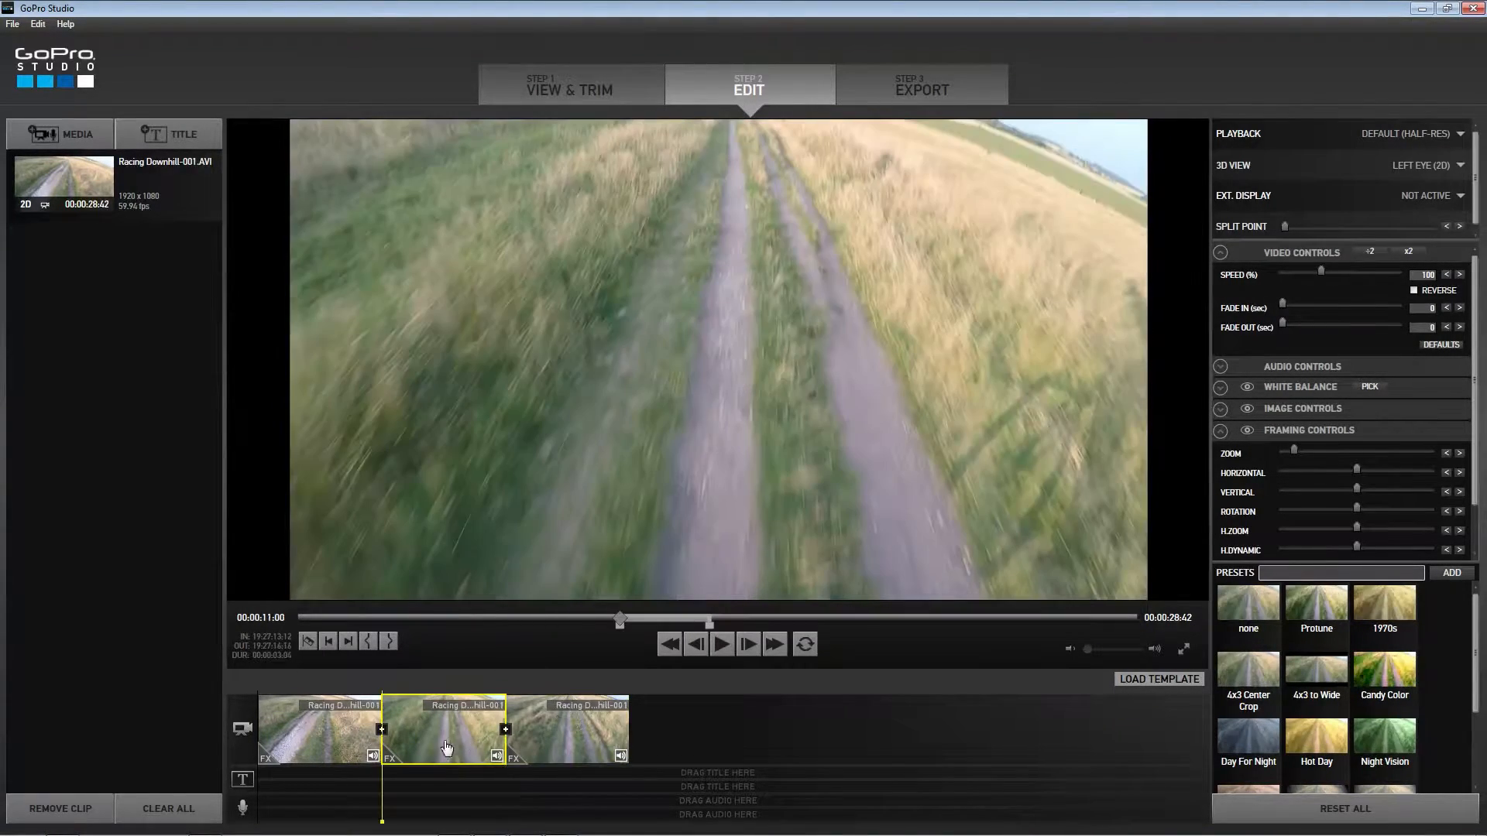
key("space")
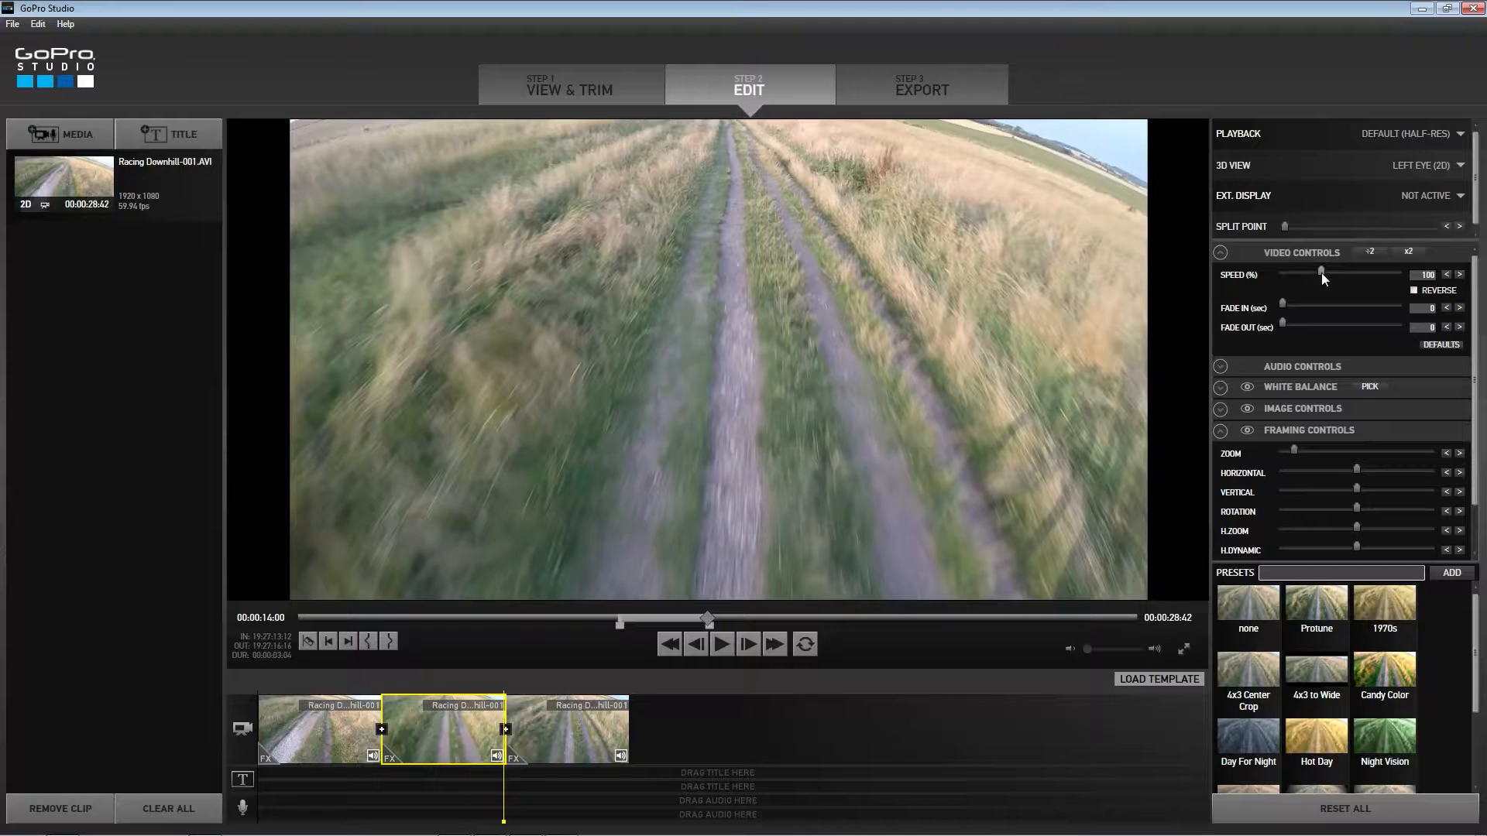
- Try playback speeds of 85% and 45% on the middle segment and preview the slow motion
left_click_drag(1321, 273, 1318, 273)
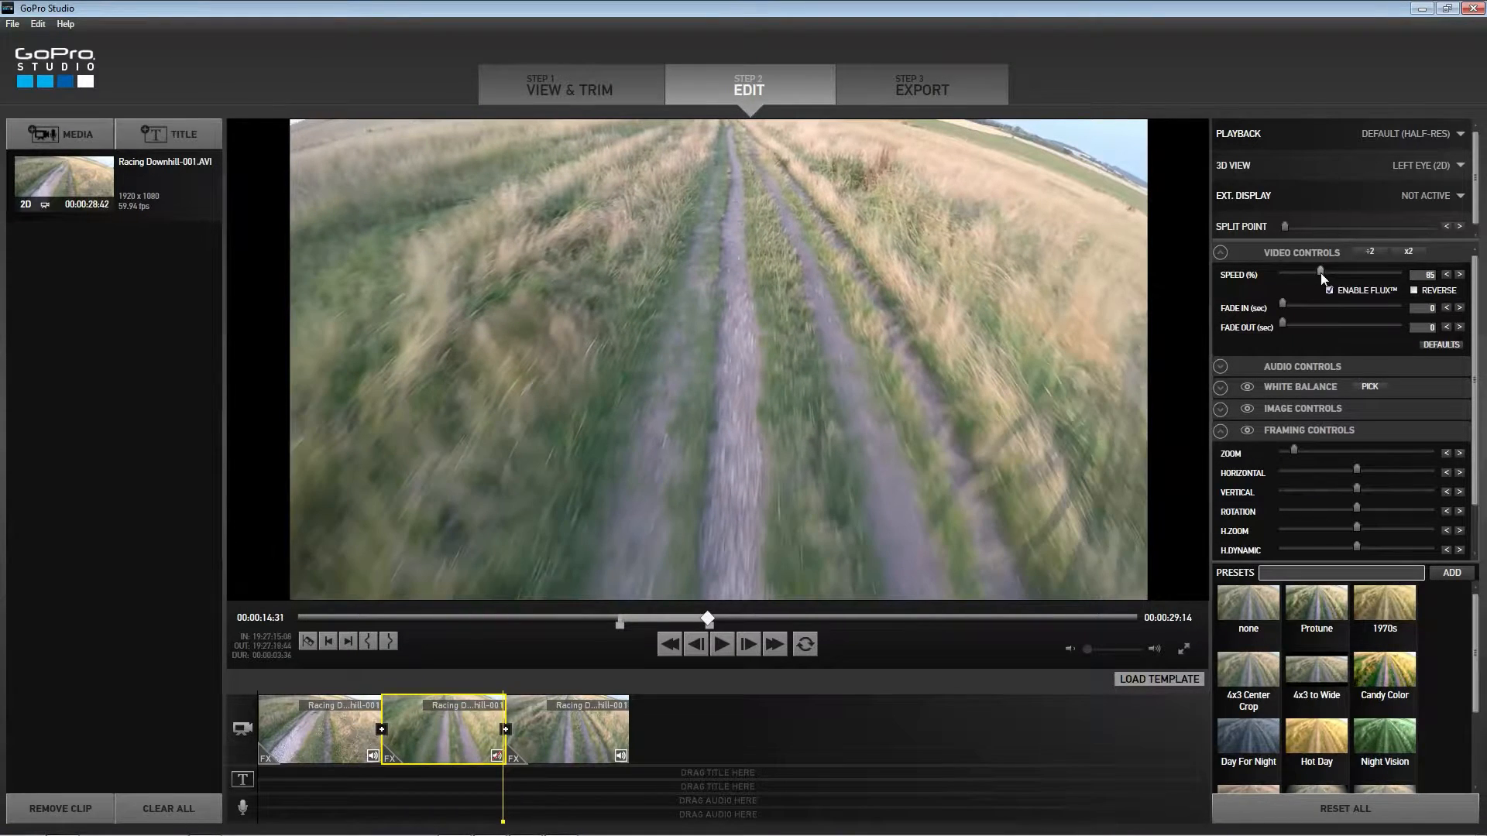
key("ctrl+z")
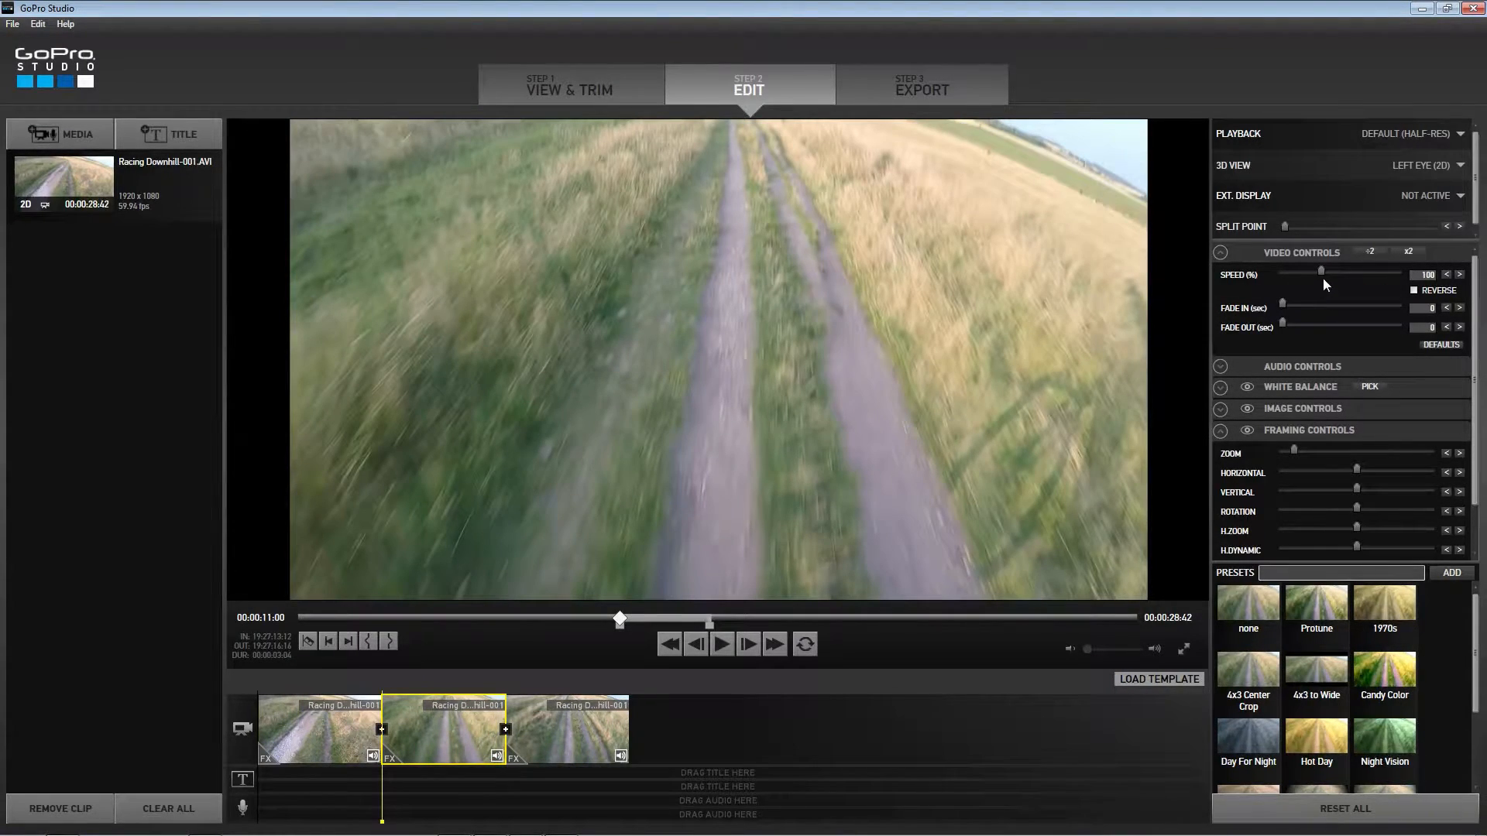
left_click(1445, 276)
type("45")
left_click(721, 647)
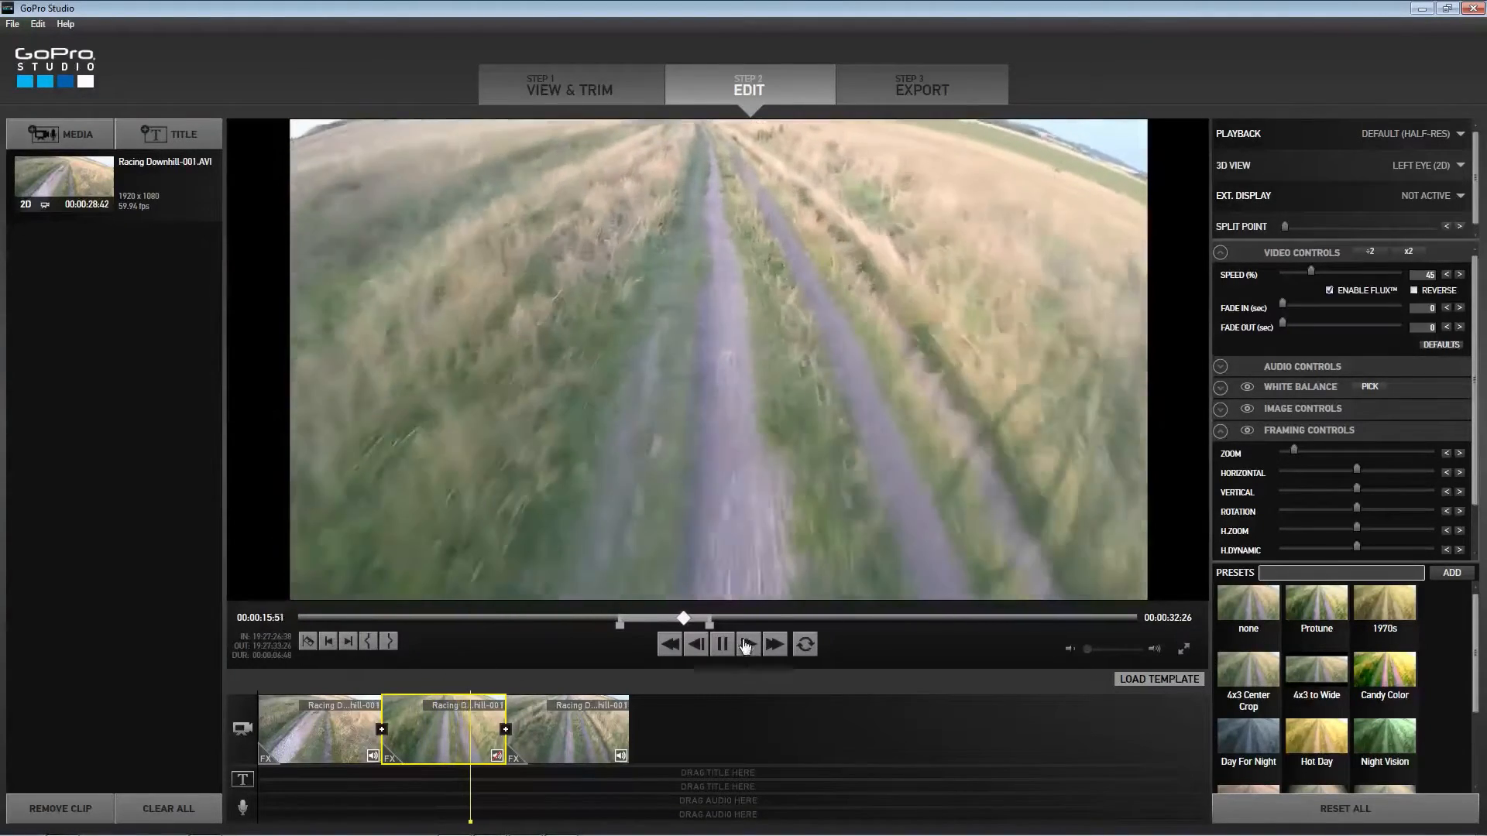
left_click(748, 644)
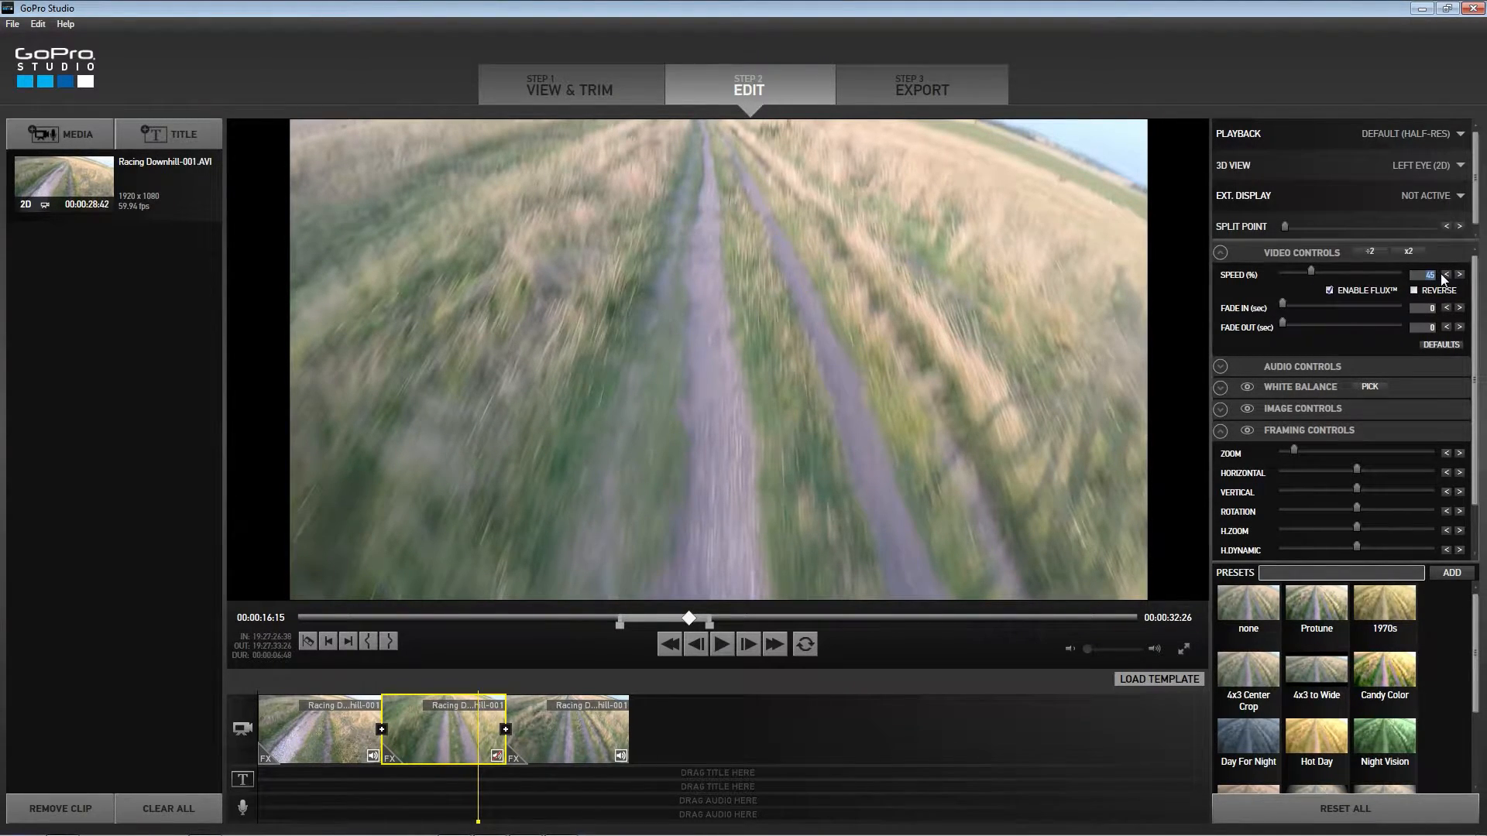
- Set the middle segment's speed to 15% and preview the stronger slow motion
type("14")
key("Return")
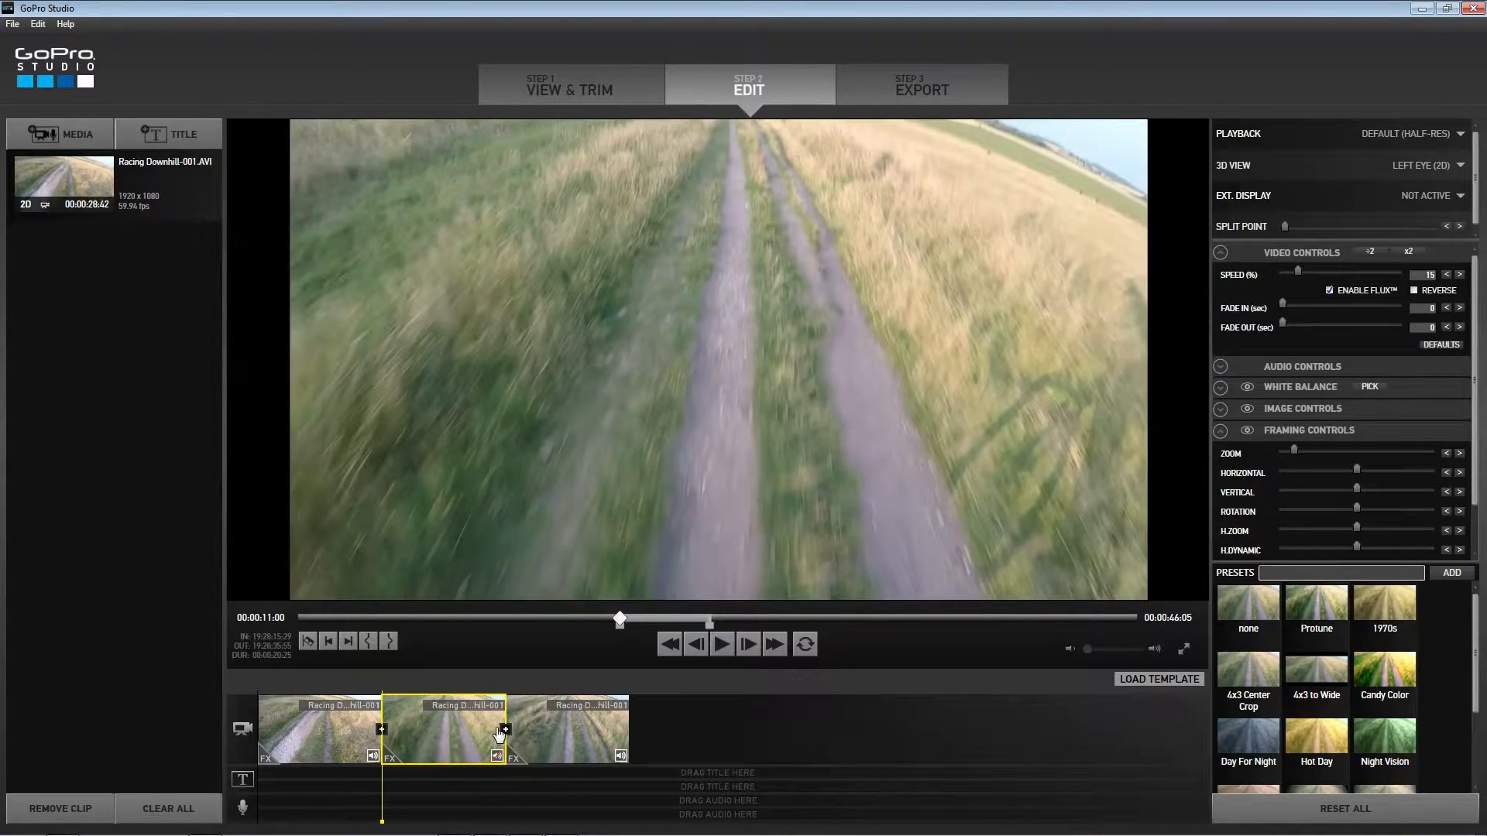
left_click(721, 644)
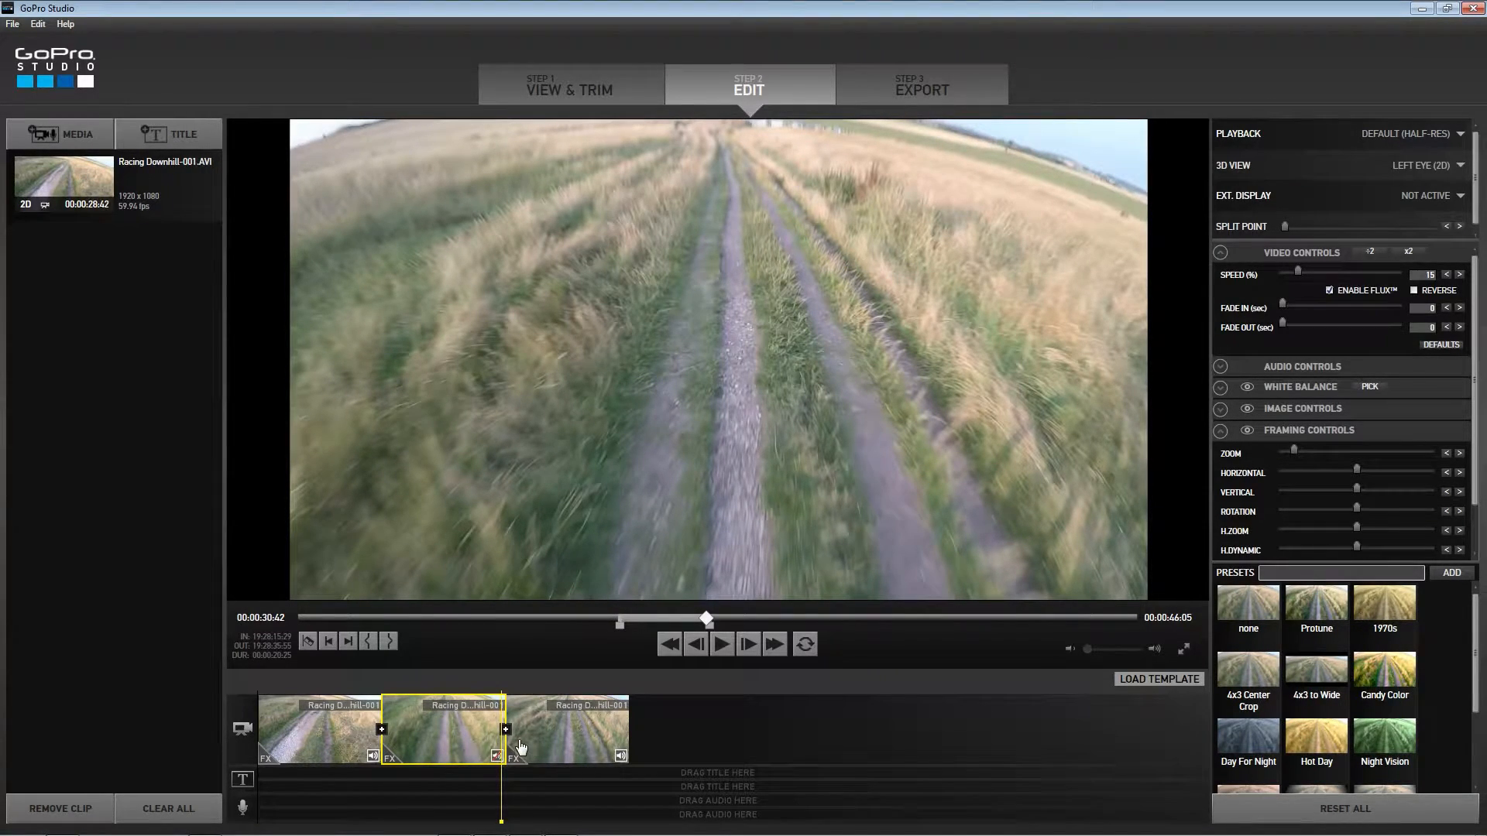
- Return the playhead to the start of the storyboard and look at the media import dialog without importing anything
left_click_drag(496, 790, 380, 784)
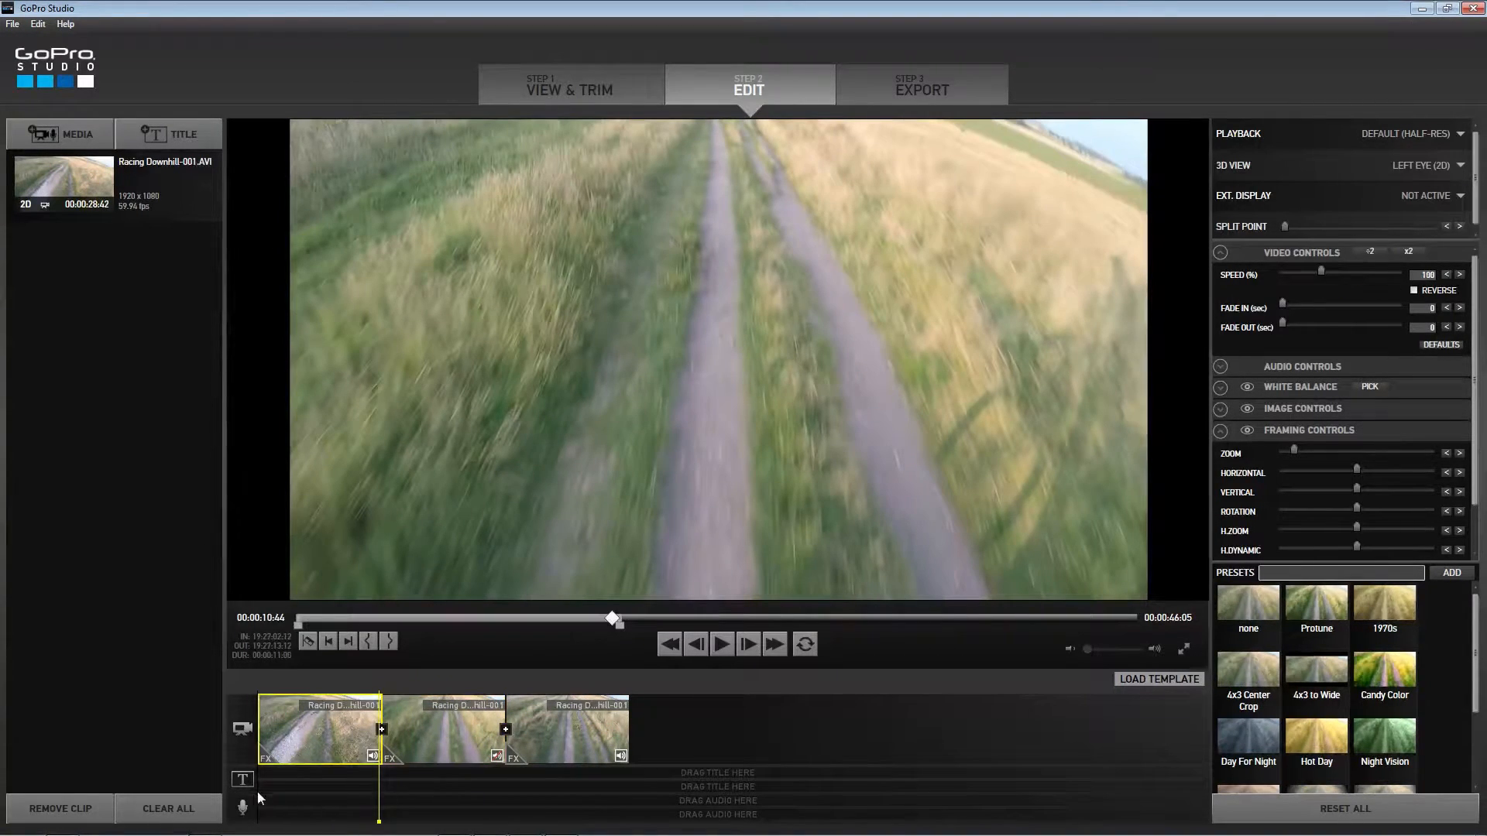
left_click(257, 812)
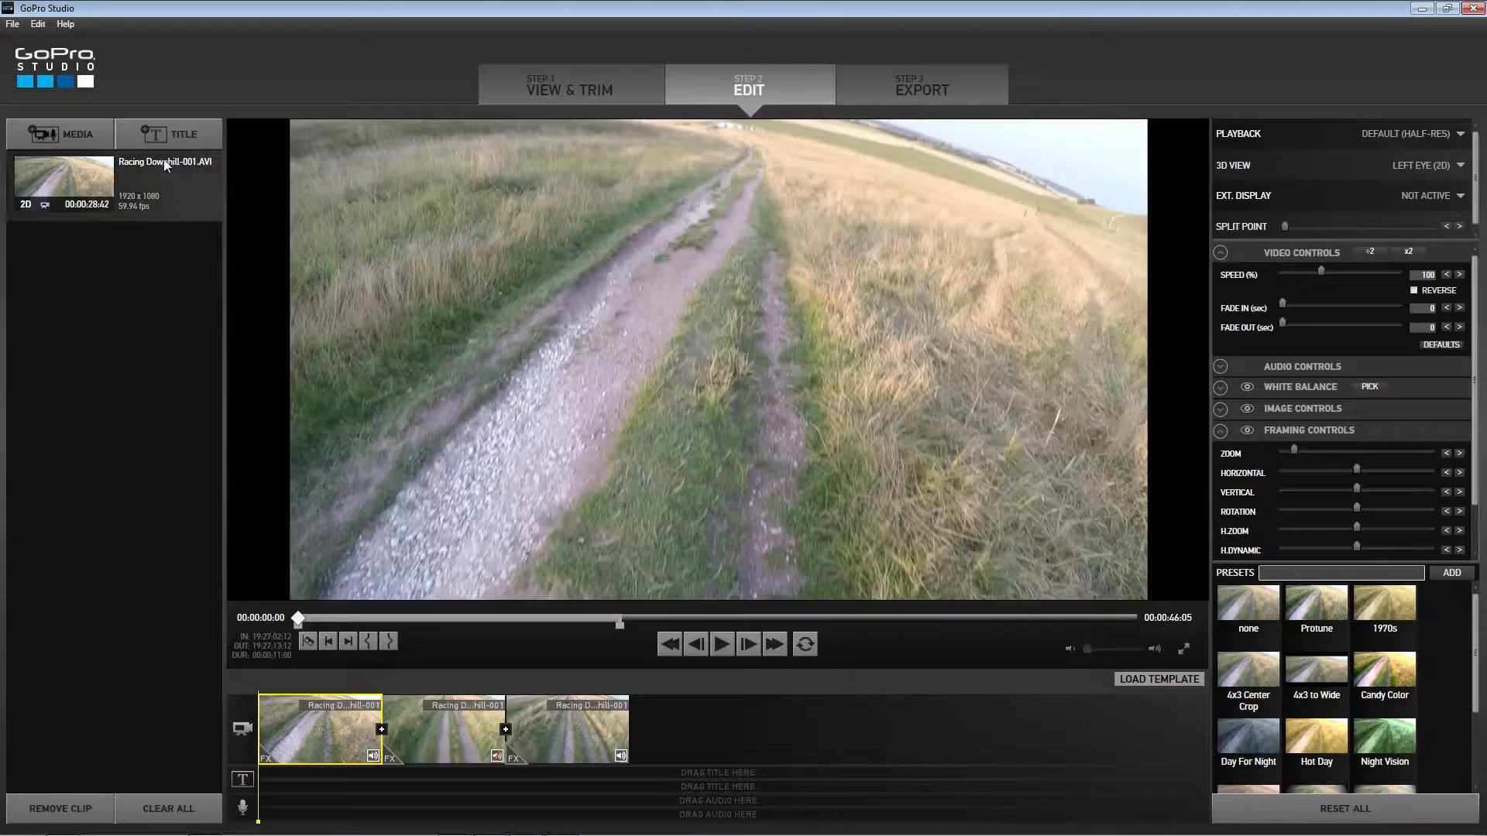
left_click(35, 132)
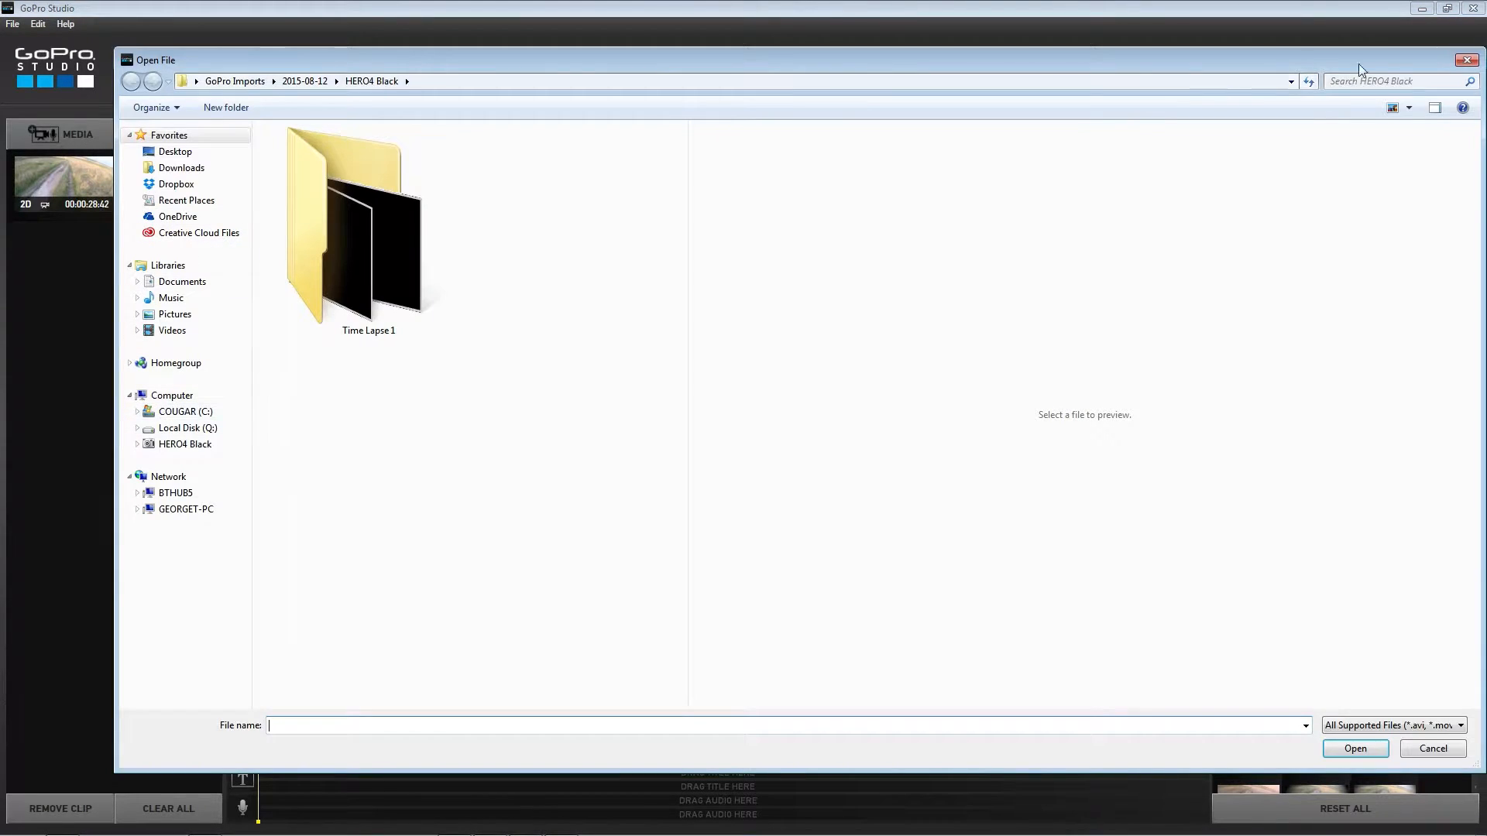
left_click(1467, 60)
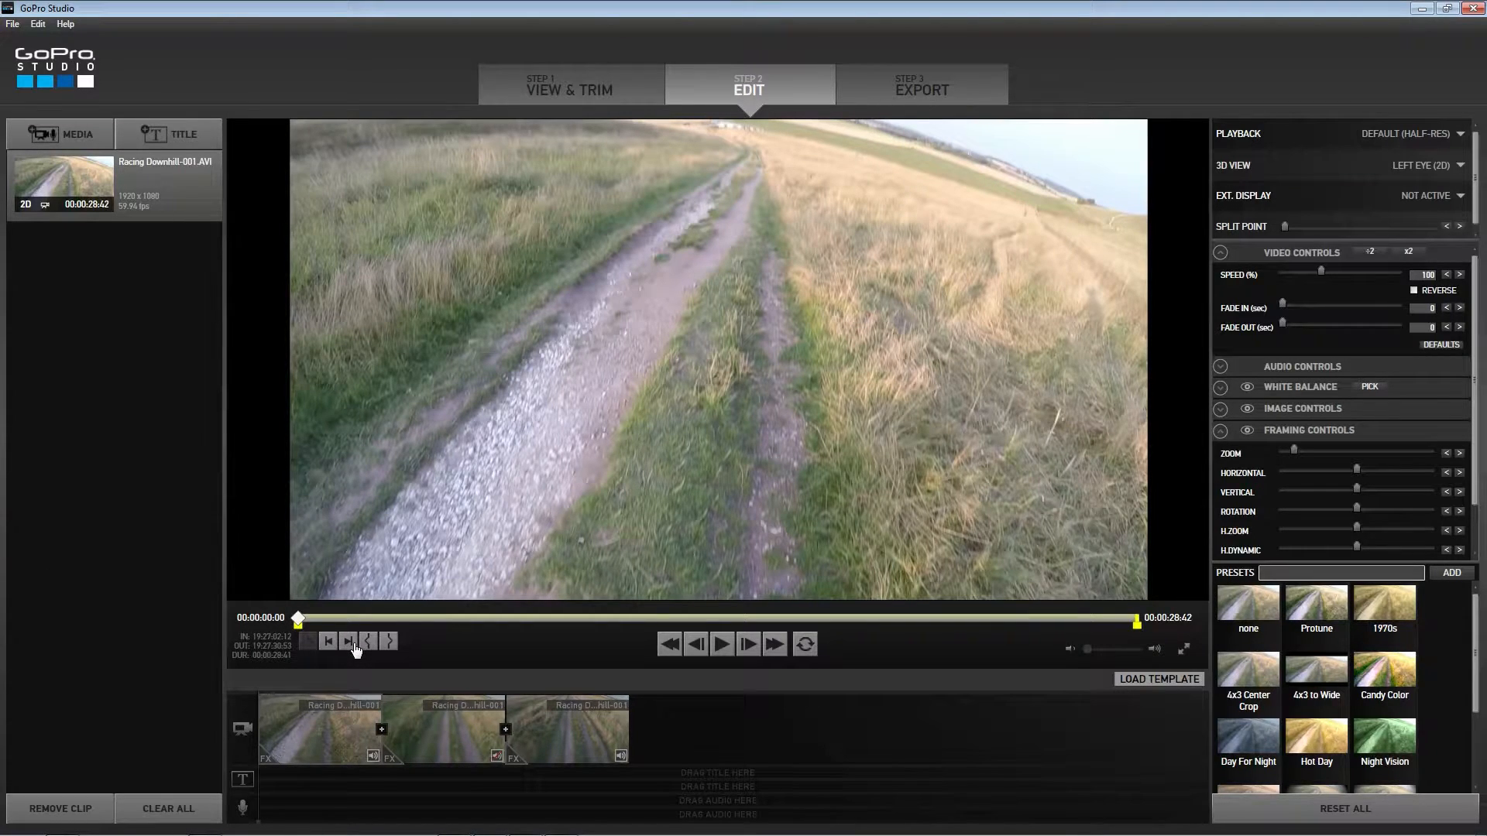
- Try transitions at both cuts between the three segments, preview the first one, and undo them
left_click(381, 730)
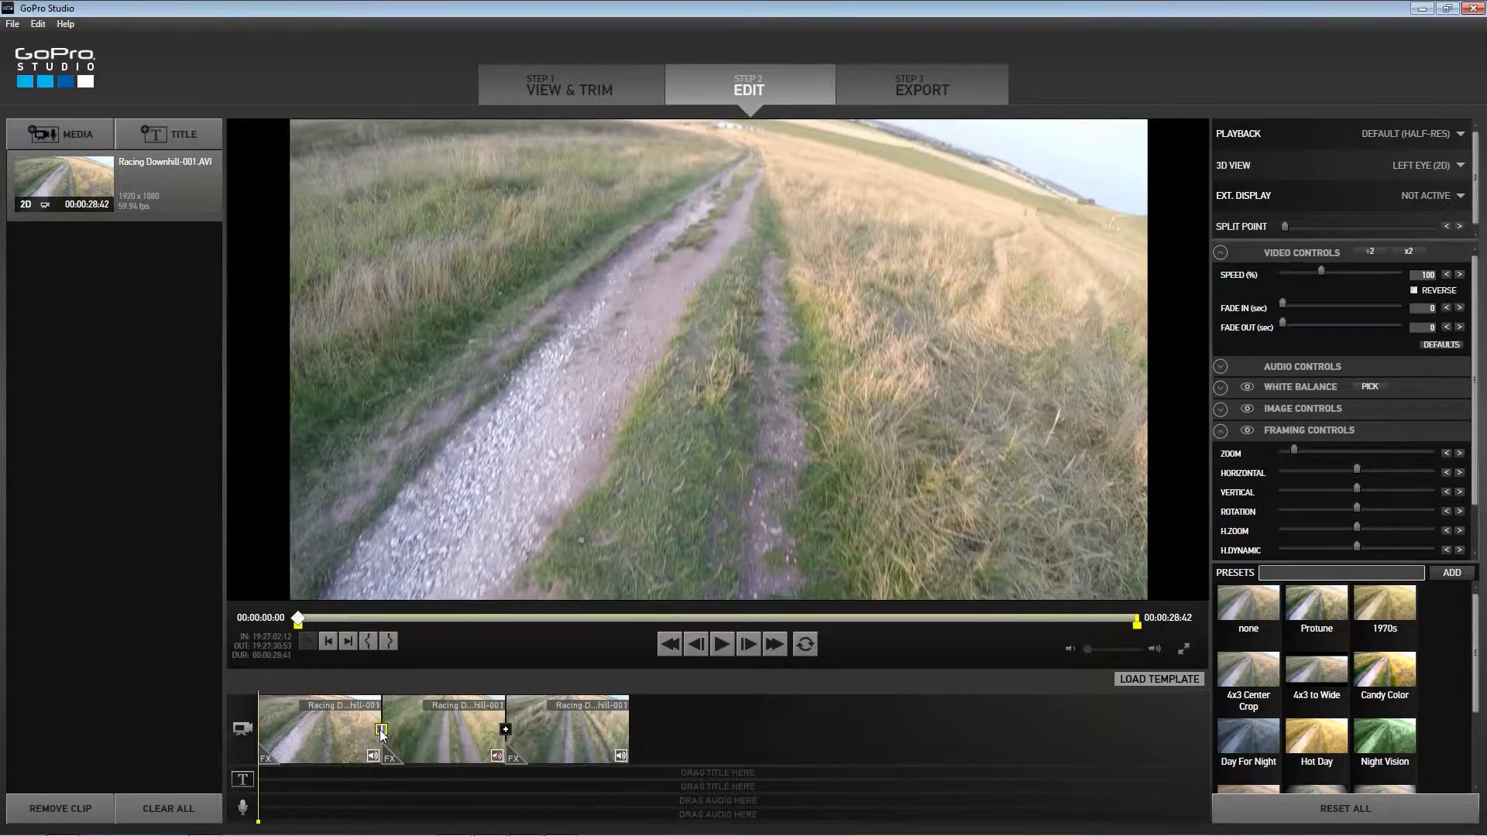
left_click(505, 729)
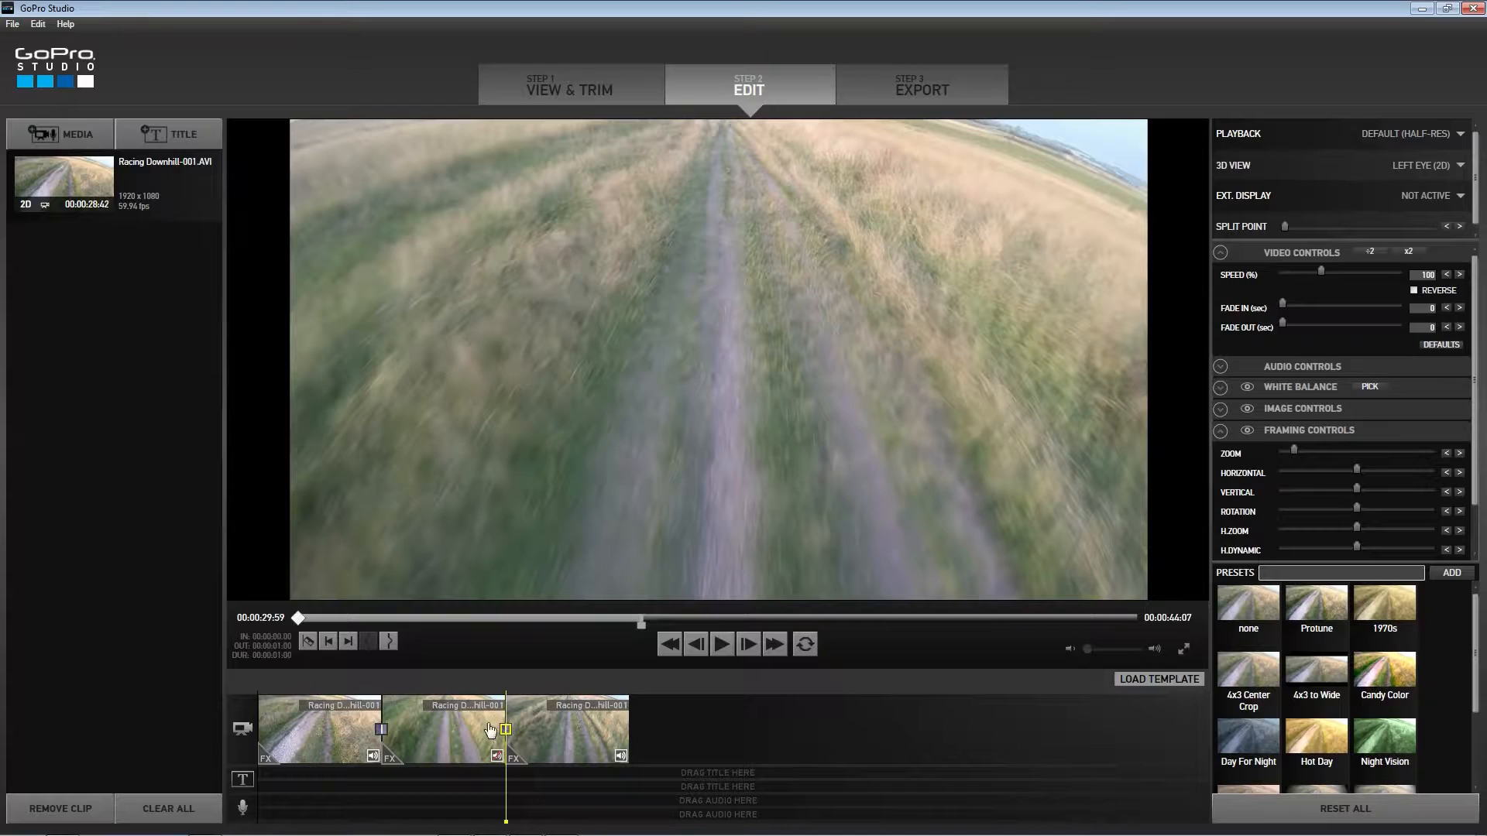
left_click_drag(507, 804, 372, 789)
key("space")
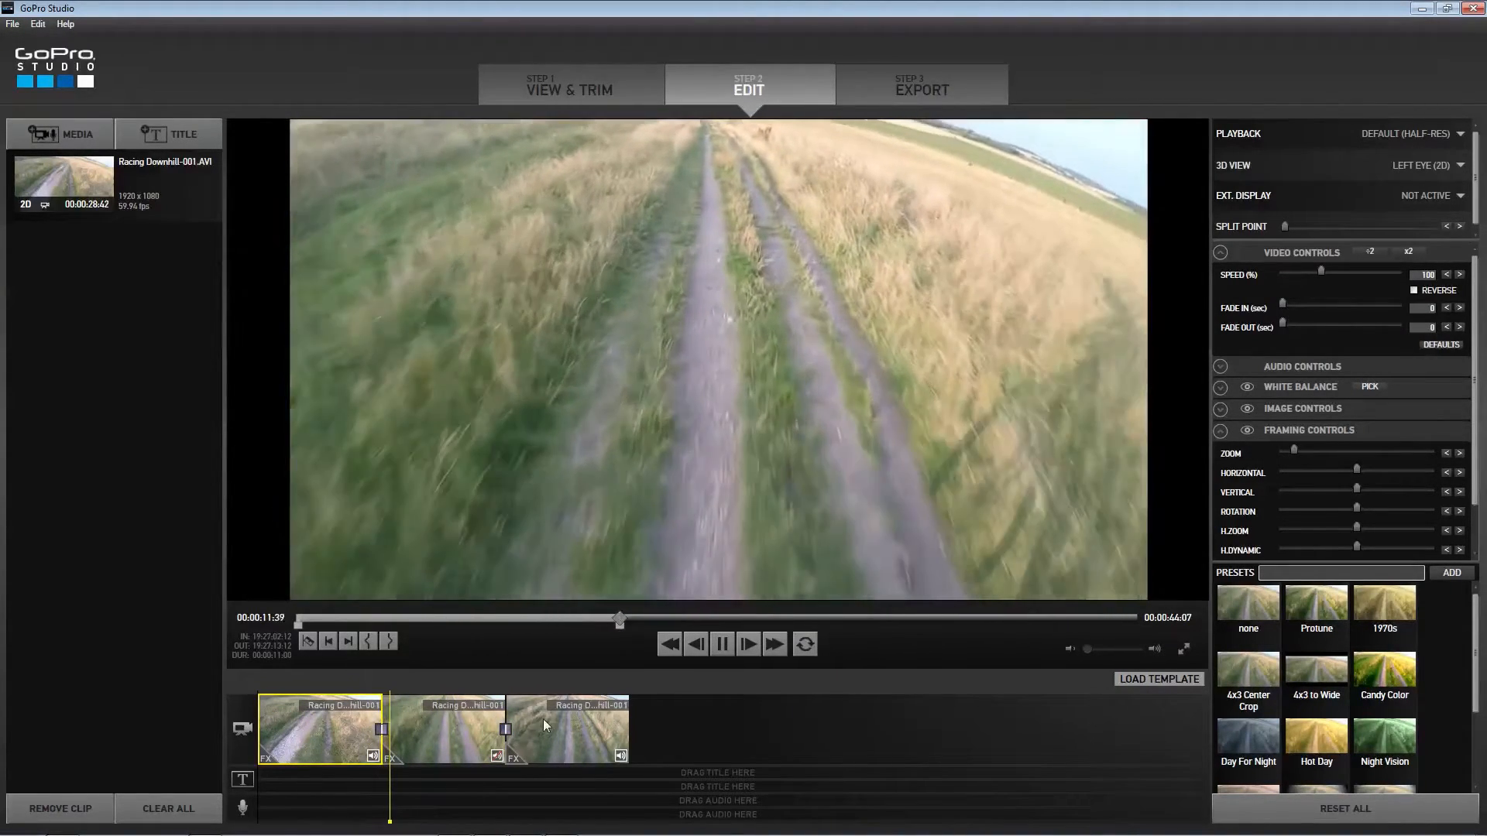
key("space")
key("ctrl+z")
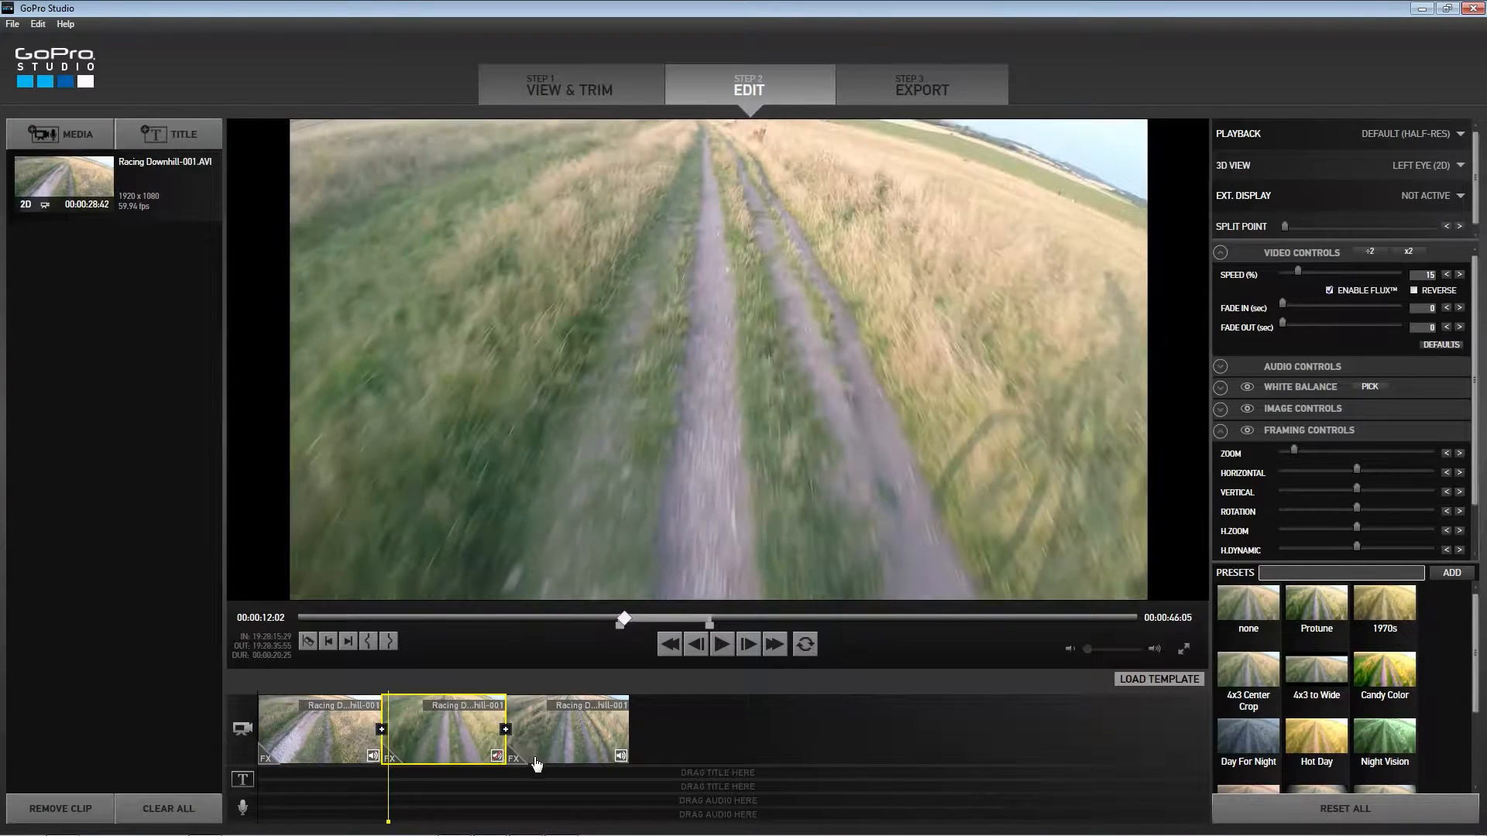
- Try a transition between the middle and last segments, preview playback across the cut, and undo it
left_click(704, 741)
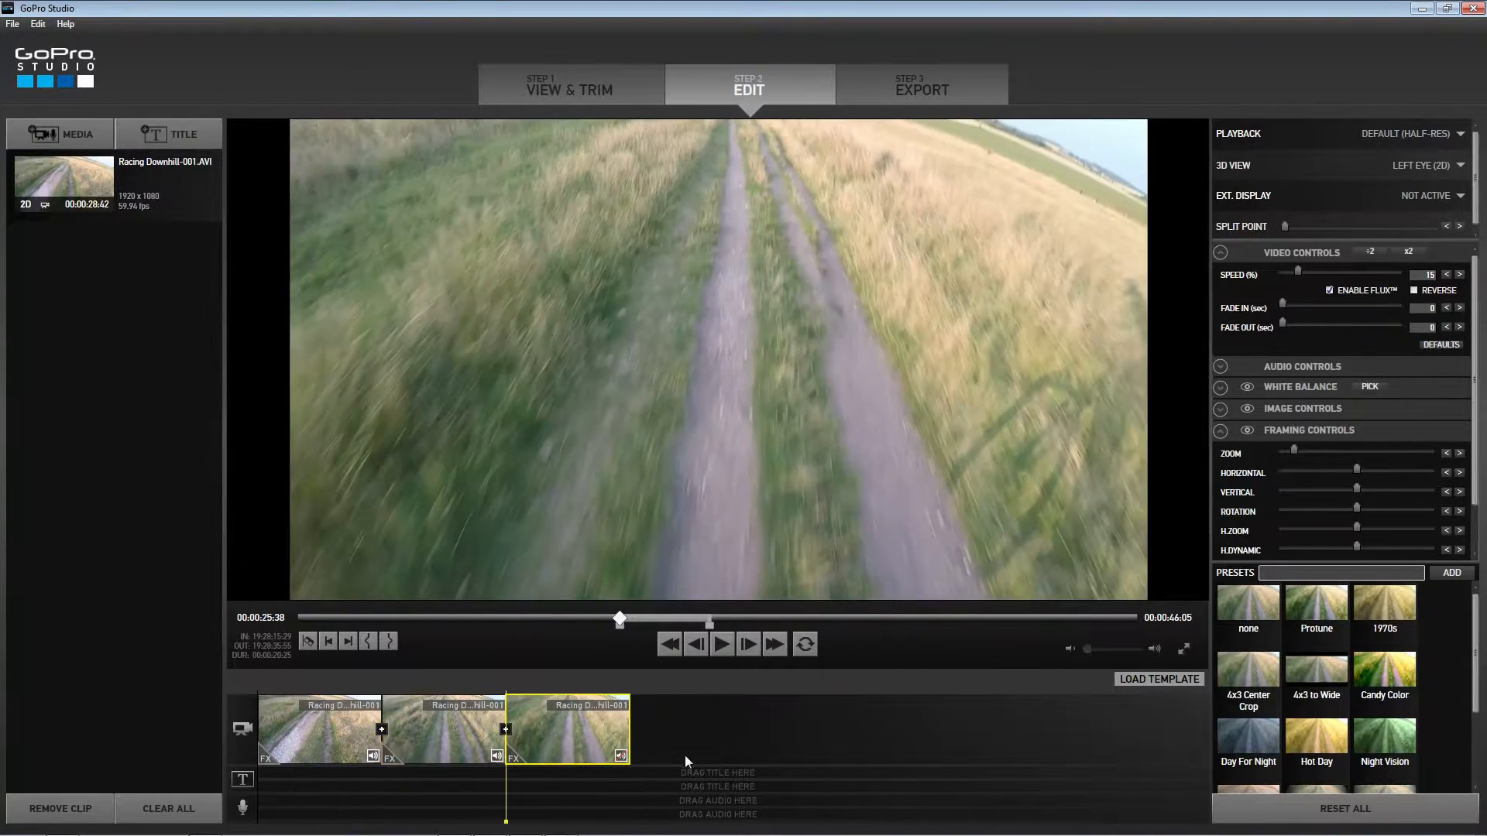
left_click(494, 787)
key("space")
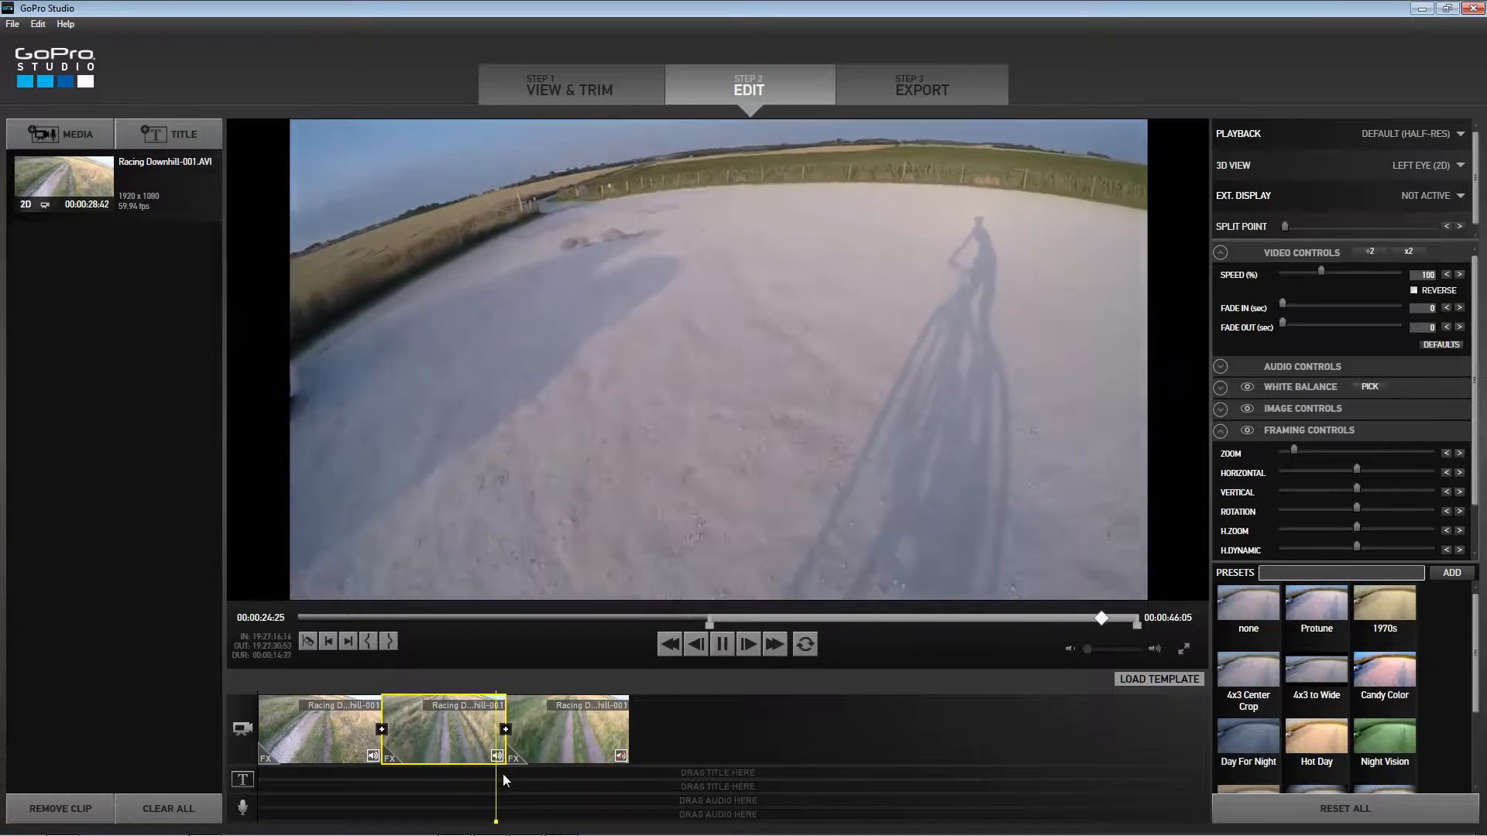
left_click(505, 729)
left_click(497, 783)
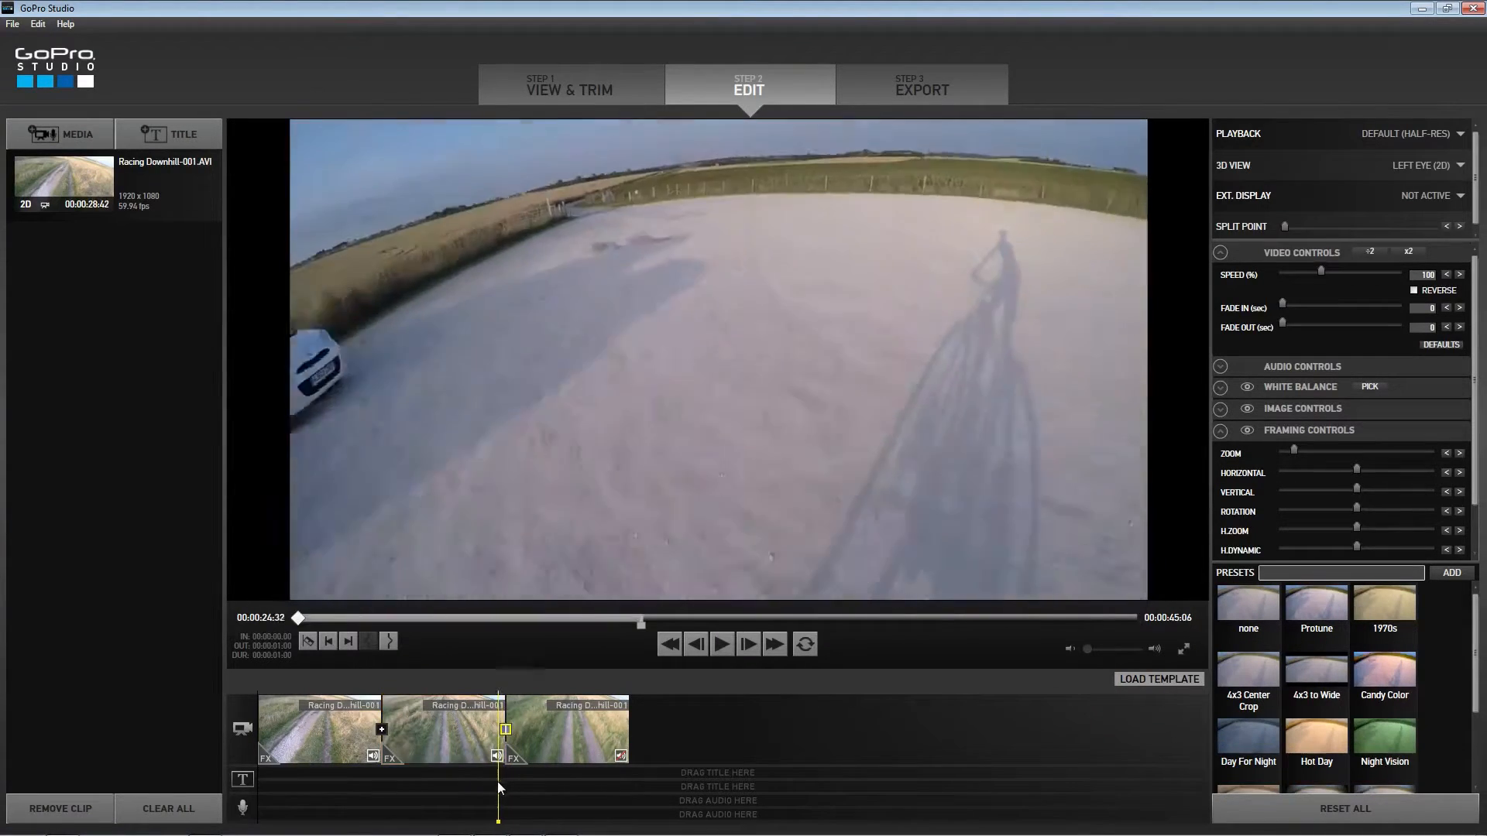
key("space")
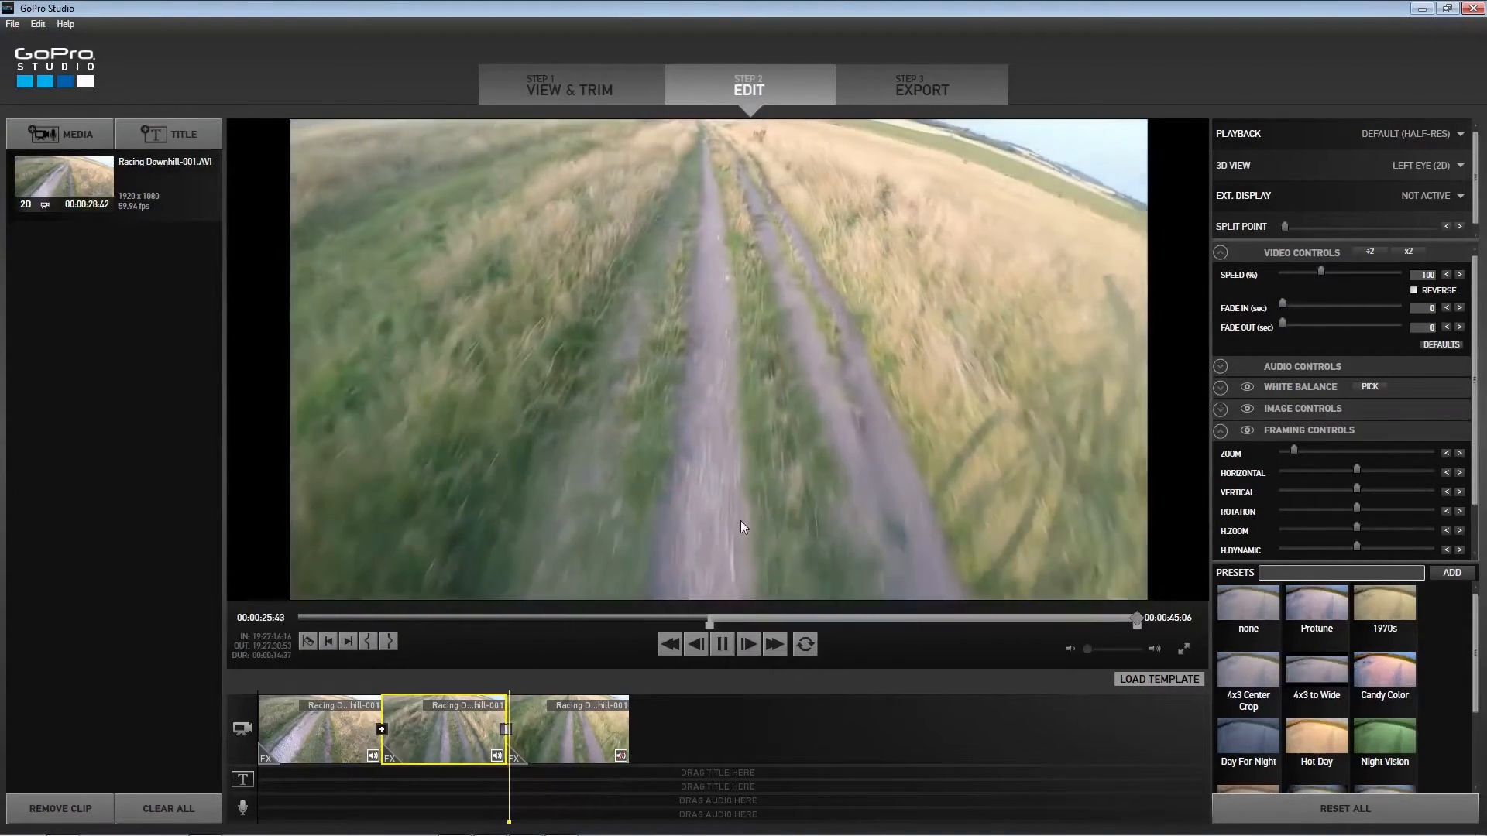
key("ctrl+z")
key("ctrl+z")
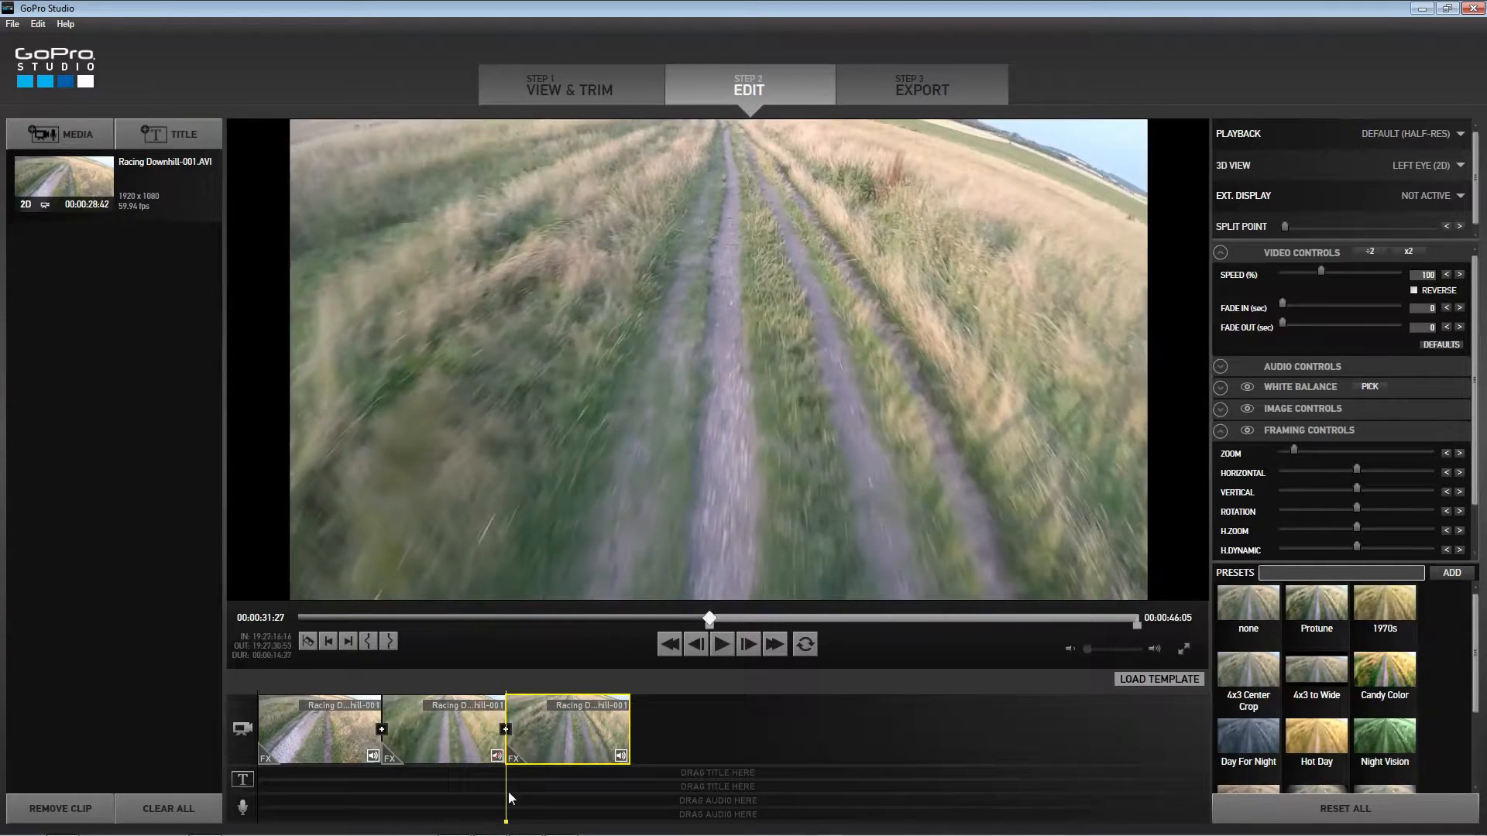
- Preview the first segment from near its start at Draft (Quarter-Res) playback quality
left_click_drag(509, 797, 373, 798)
left_click(390, 759)
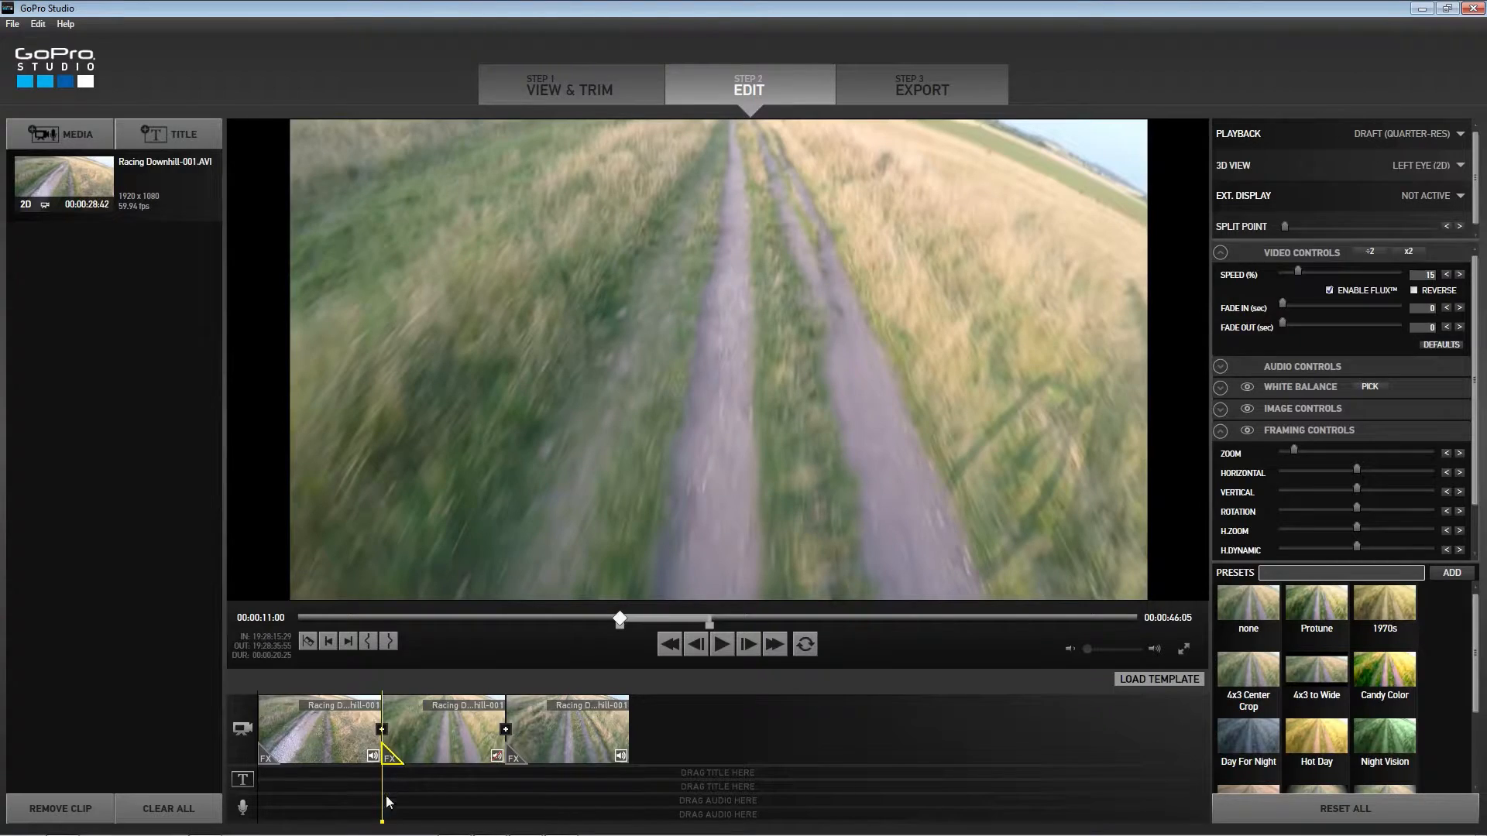
left_click_drag(381, 788, 270, 797)
key("space")
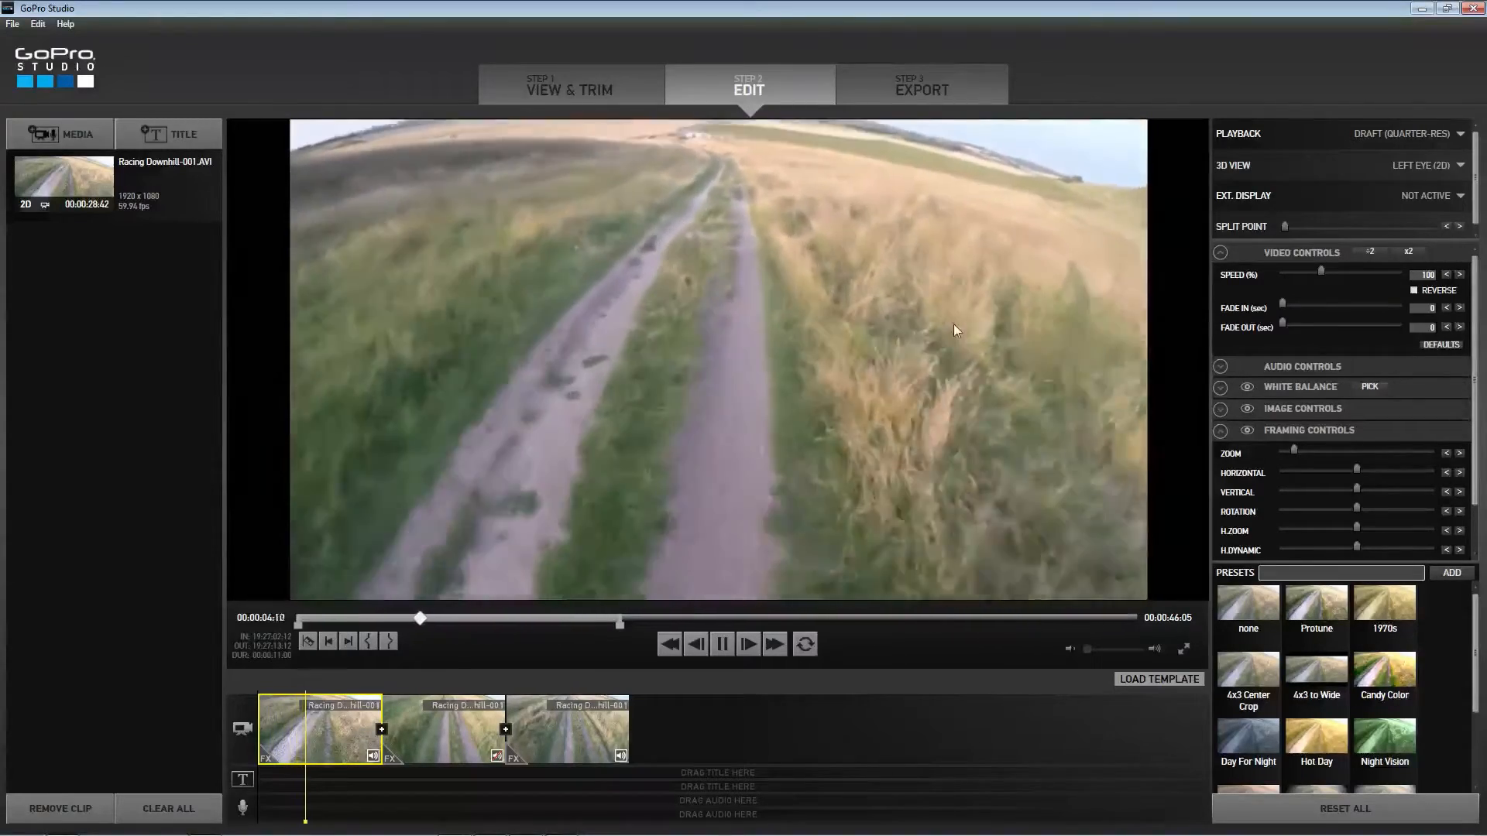
key("space")
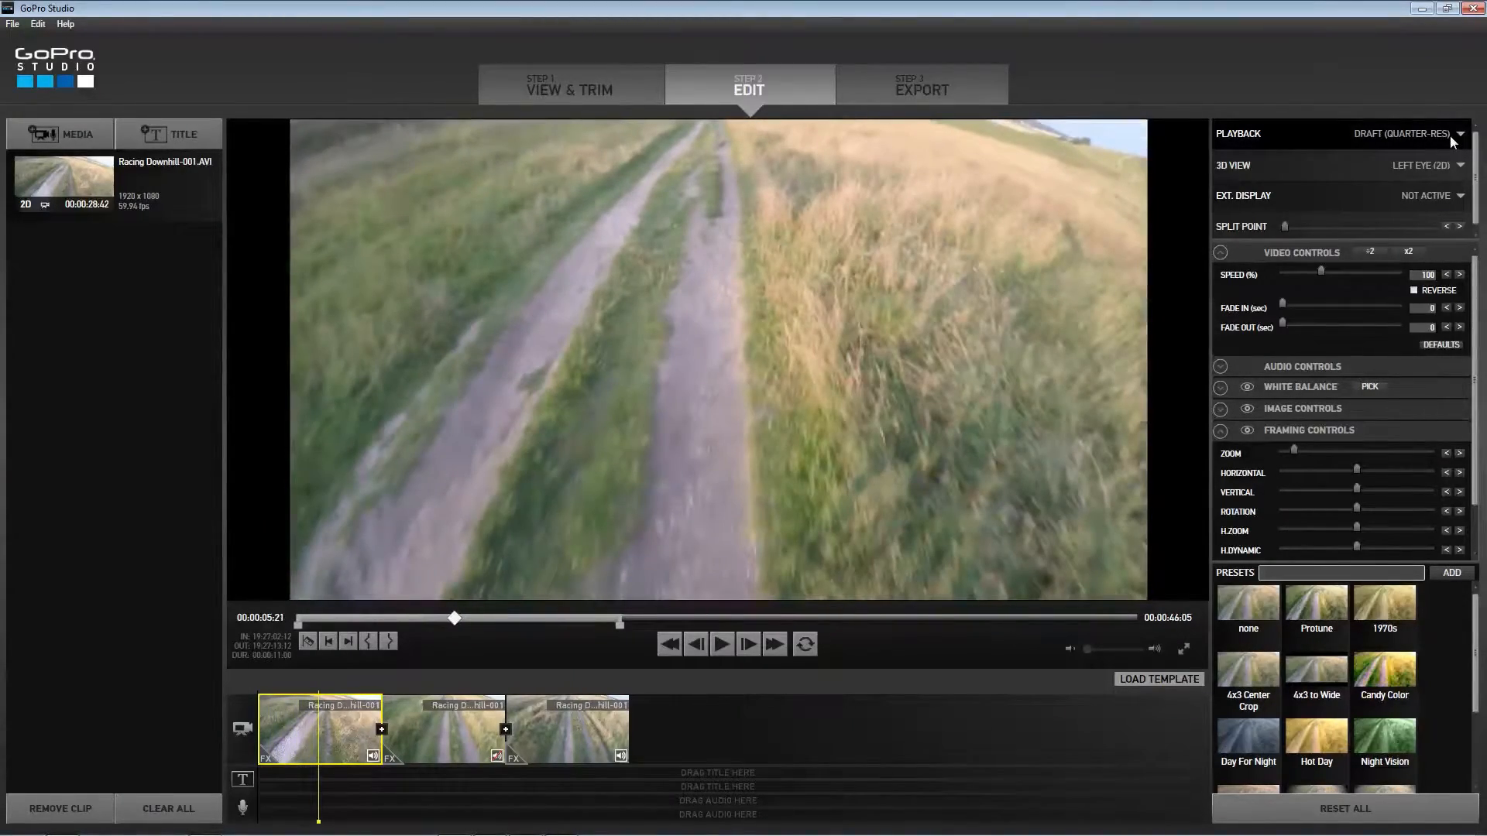
- Set the playback quality to Best (Full-Res) and preview part of the first segment
left_click(1457, 176)
left_click(722, 645)
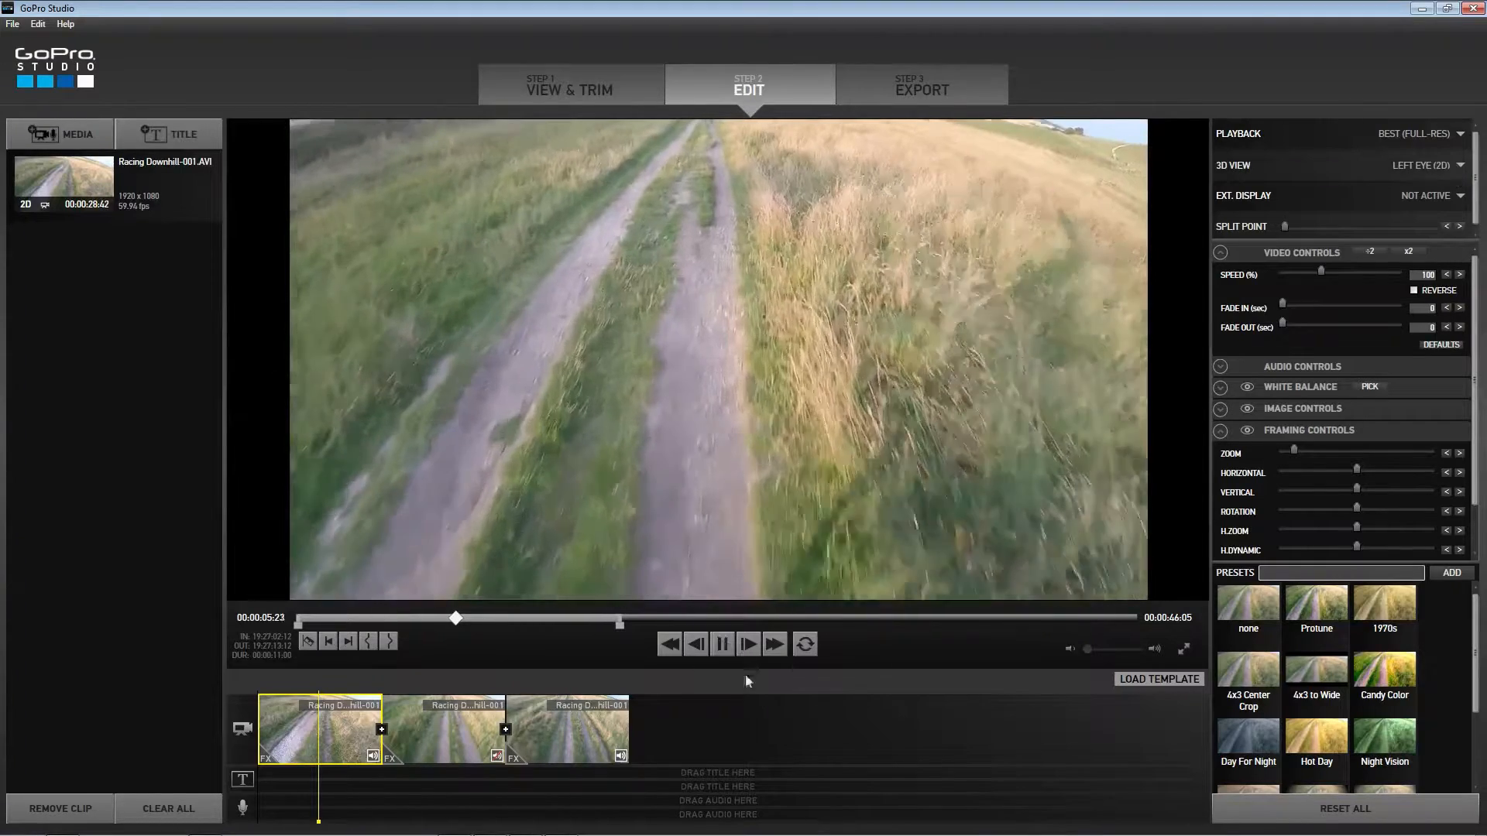
key("space")
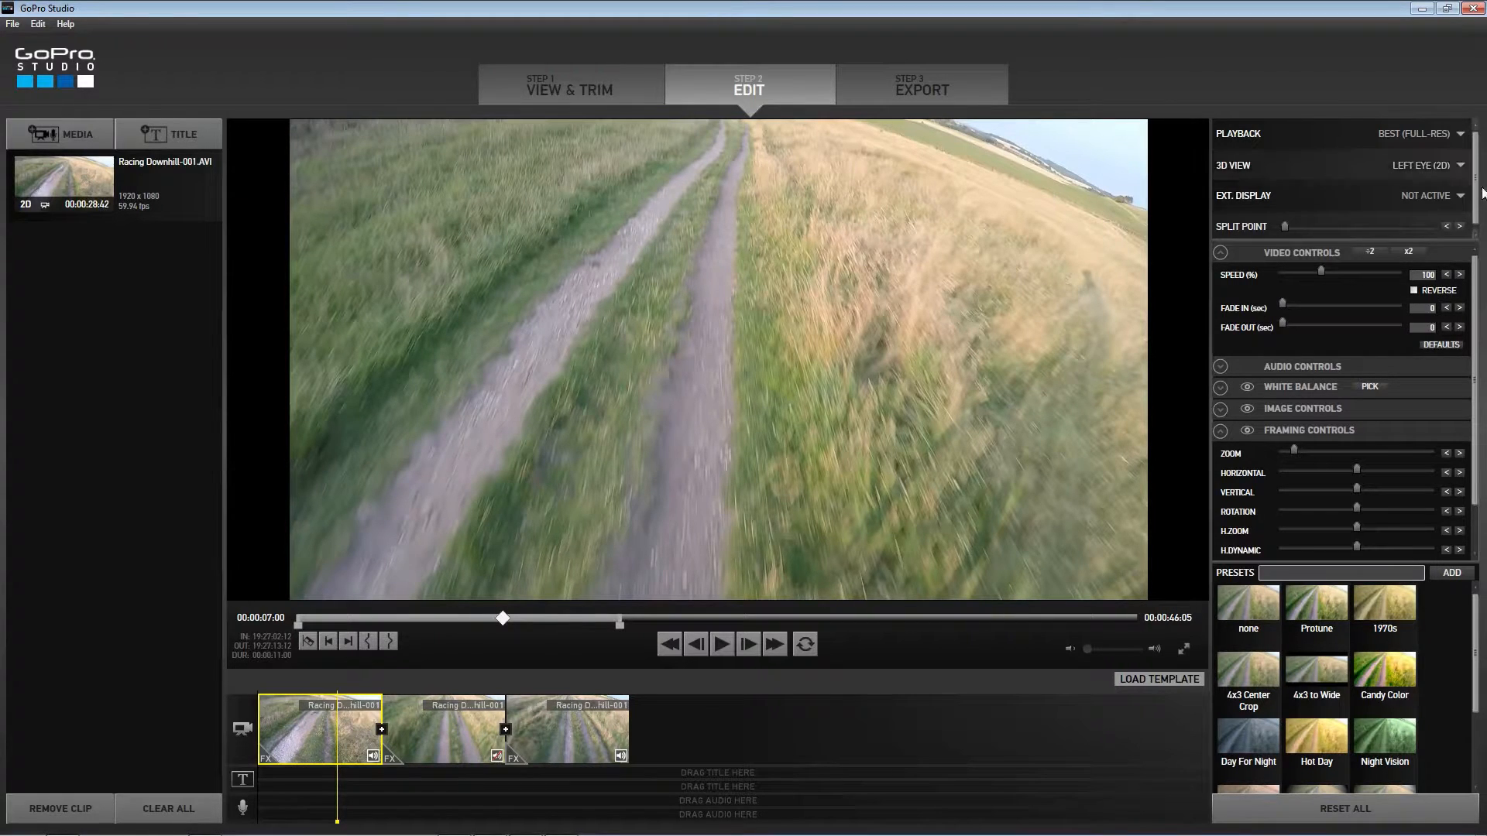
scroll(1479, 205, "down", 1)
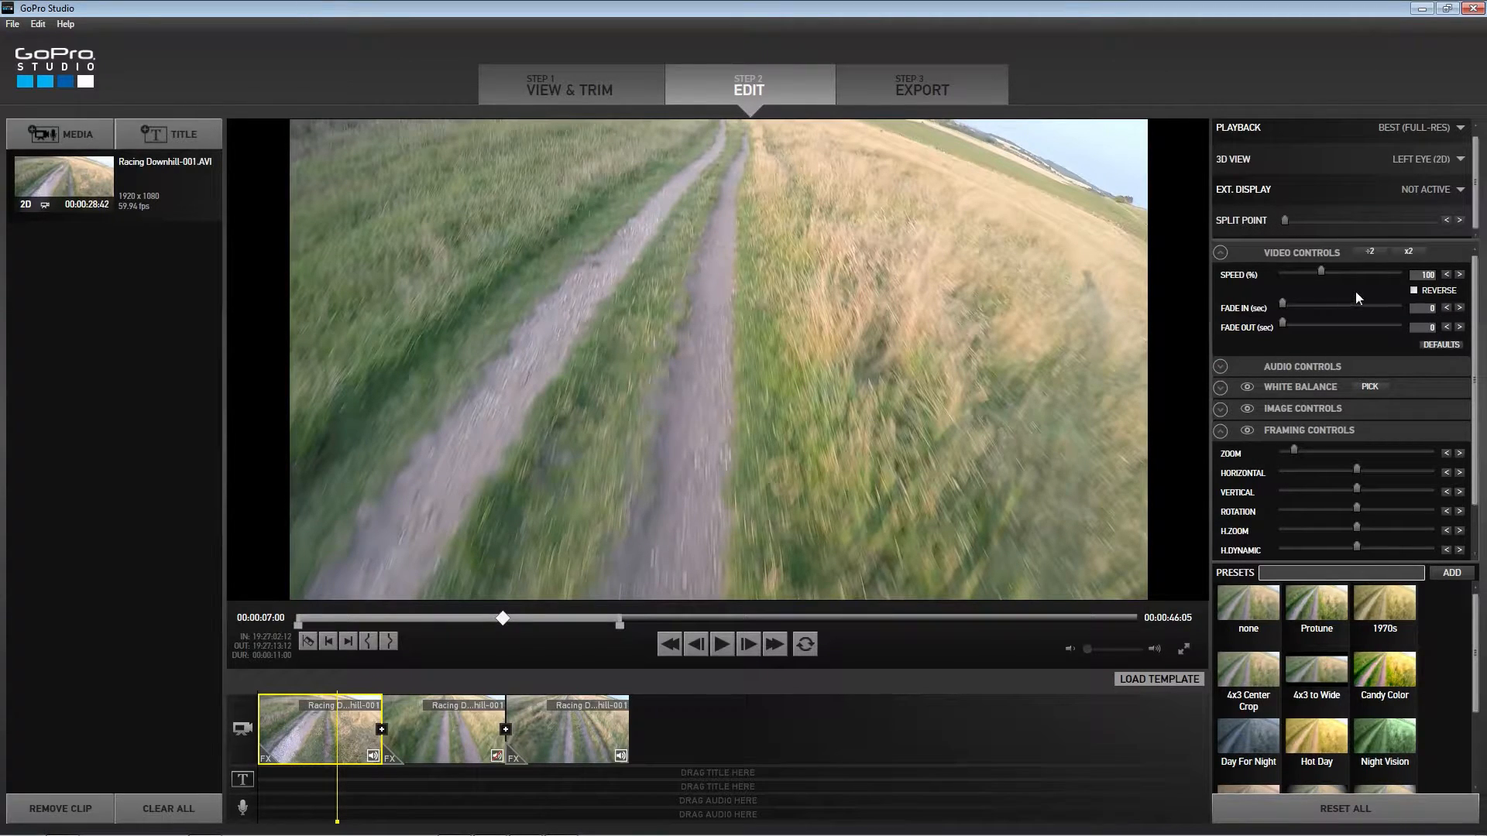
- Try a speed of 150% on the middle segment and undo the change
left_click_drag(336, 793, 390, 786)
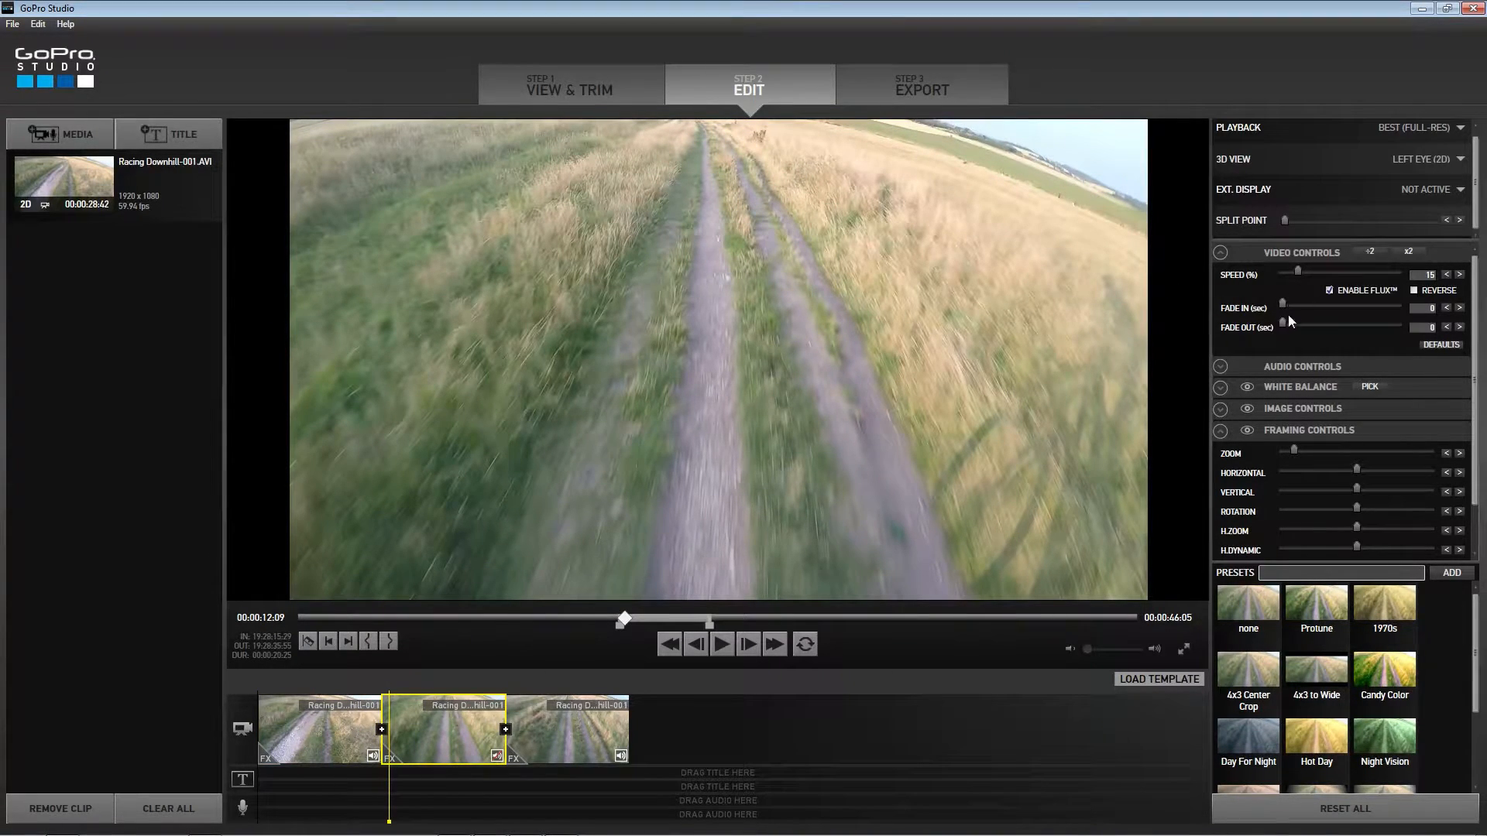
double_click(1425, 275)
type("150")
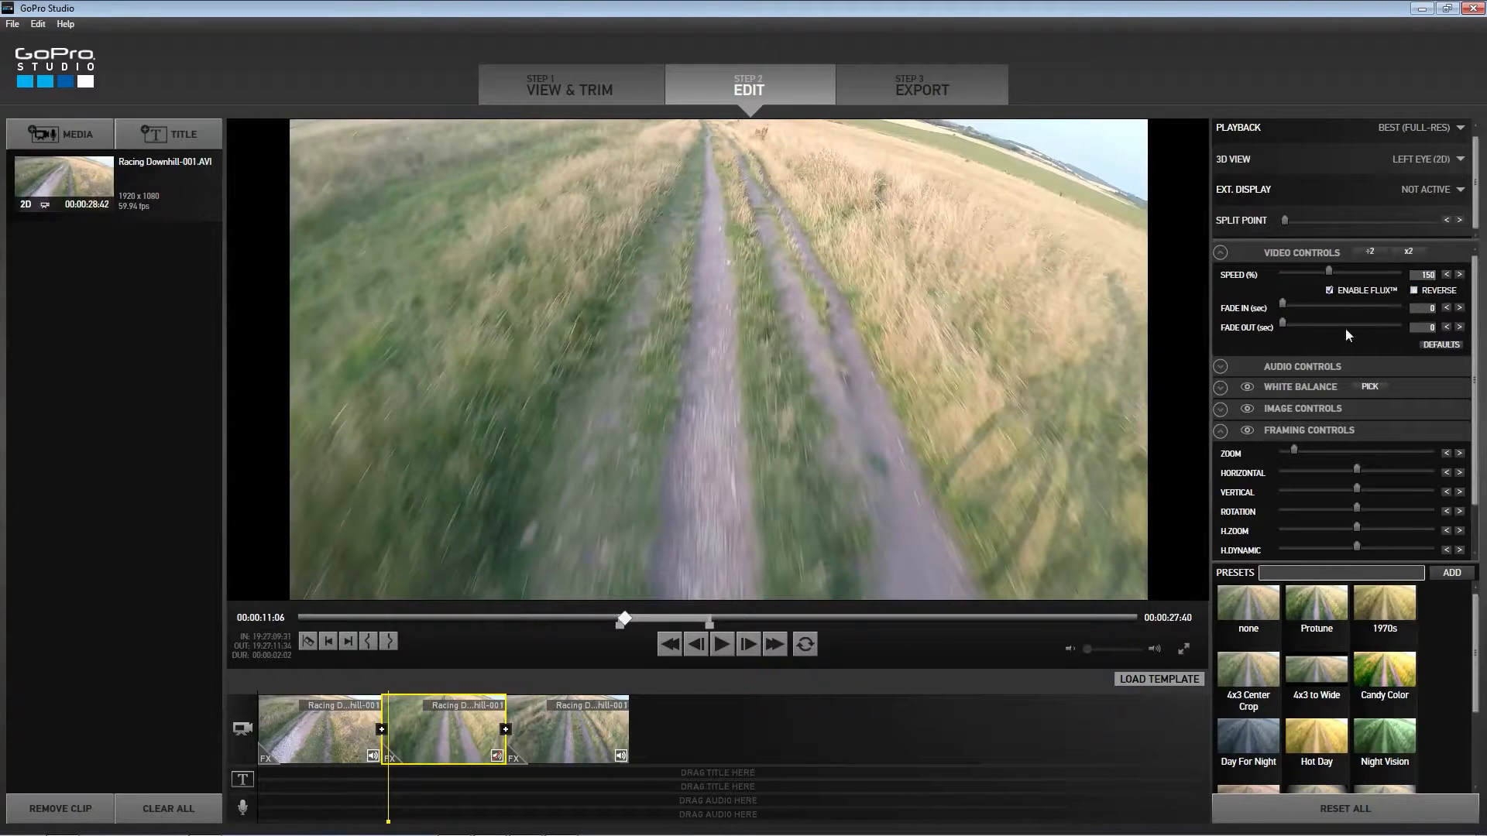
key("ctrl+z")
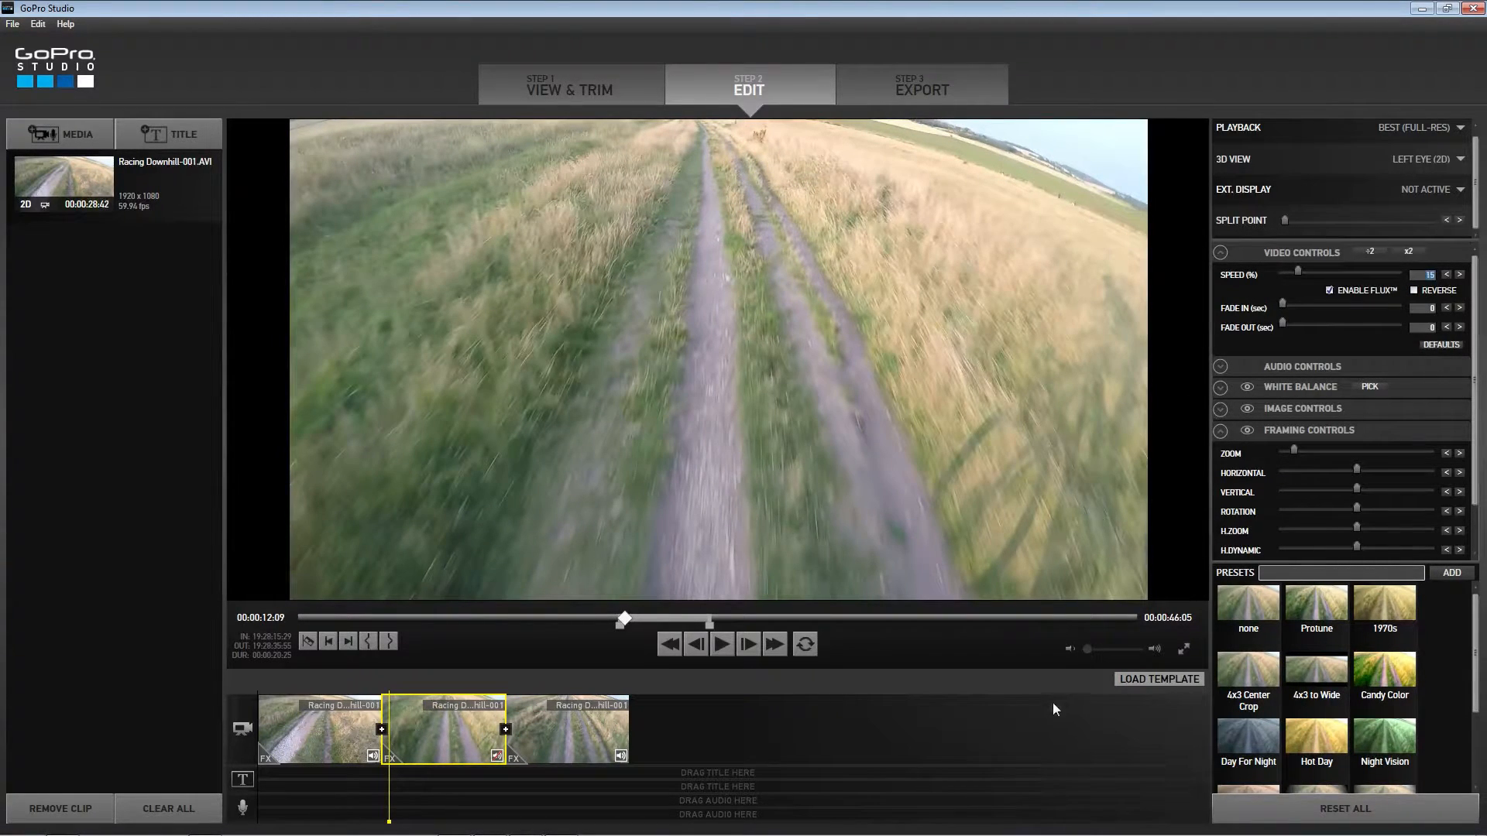
- Add a fade-in of about 2.9 seconds to the first segment on the storyboard
left_click(289, 713)
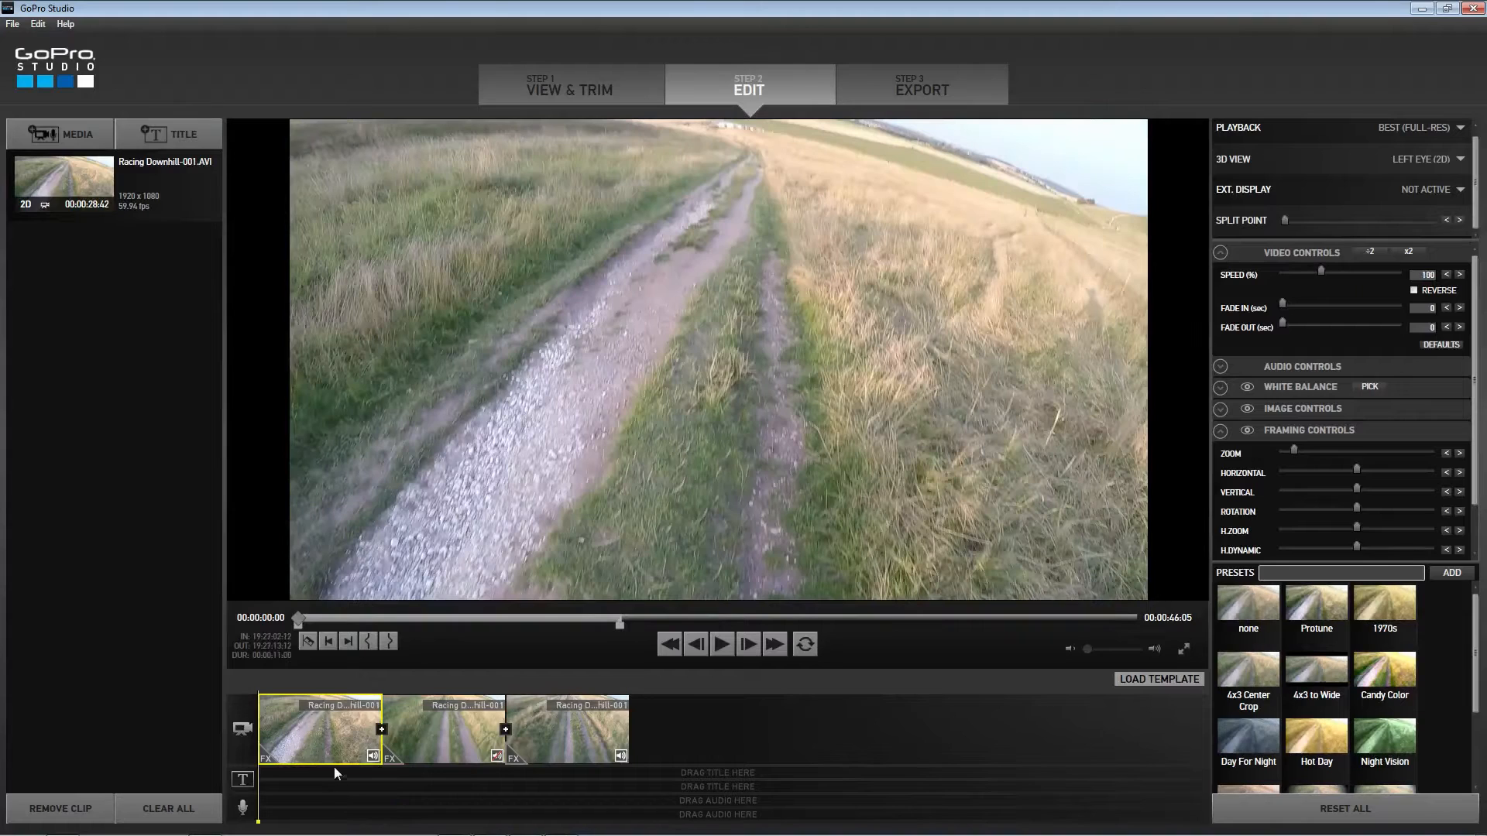
left_click_drag(1285, 304, 1298, 305)
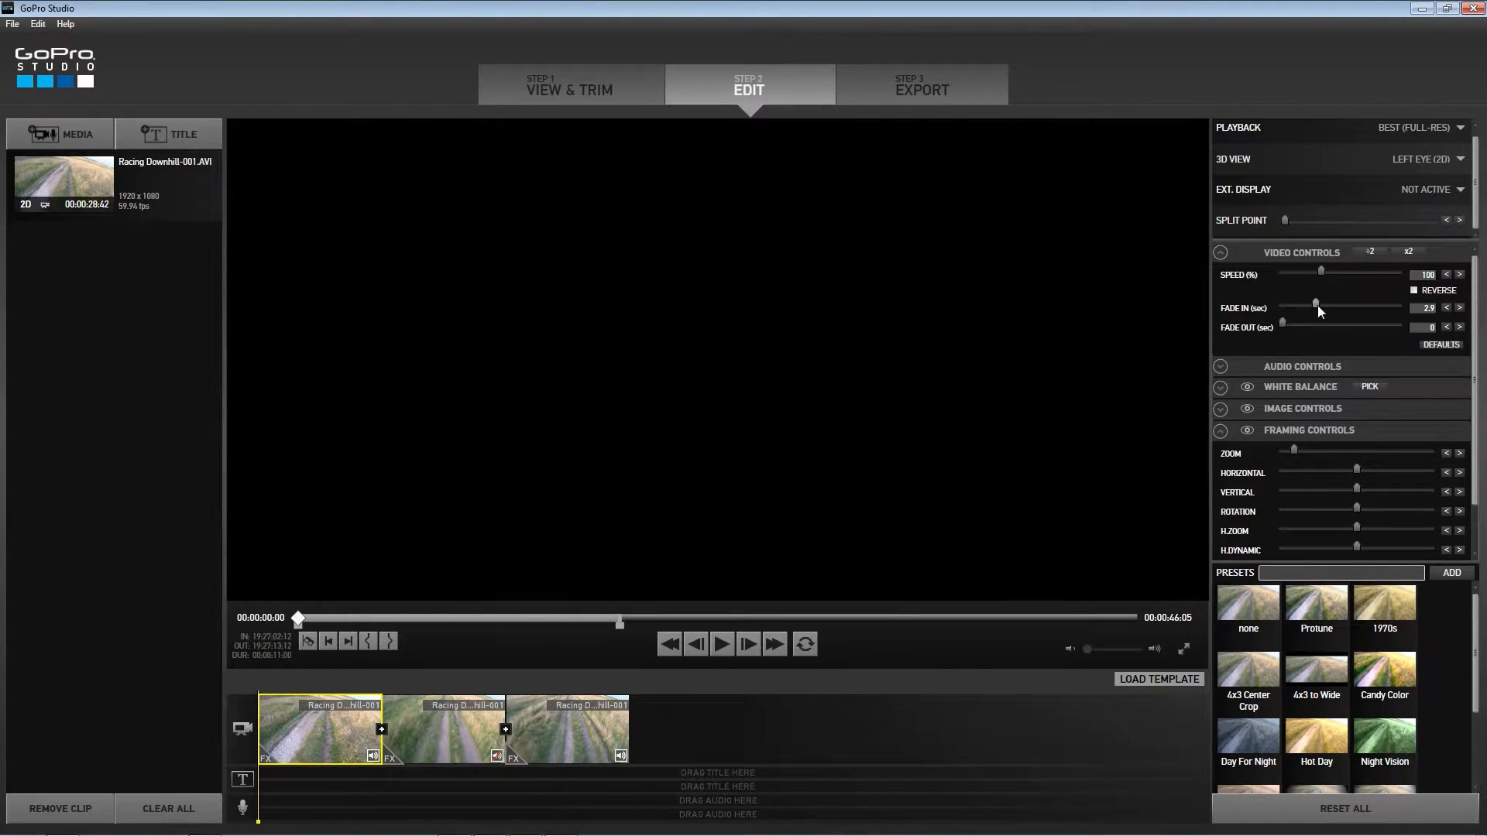
- Preview the first segment's fade-in and add a 3-second fade-out to the last segment on the storyboard
key("space")
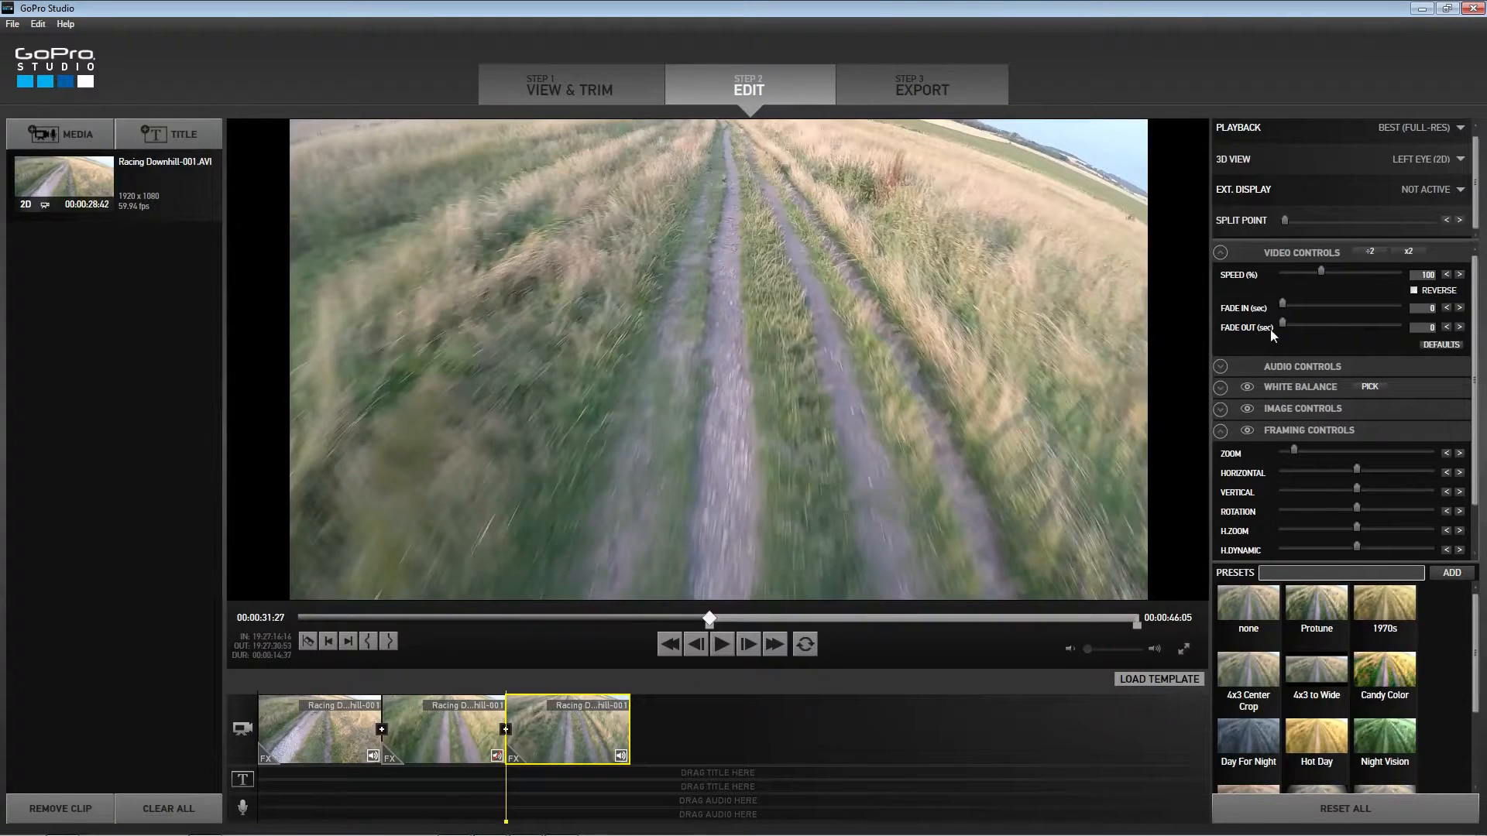
left_click_drag(1286, 323, 1318, 327)
key("space")
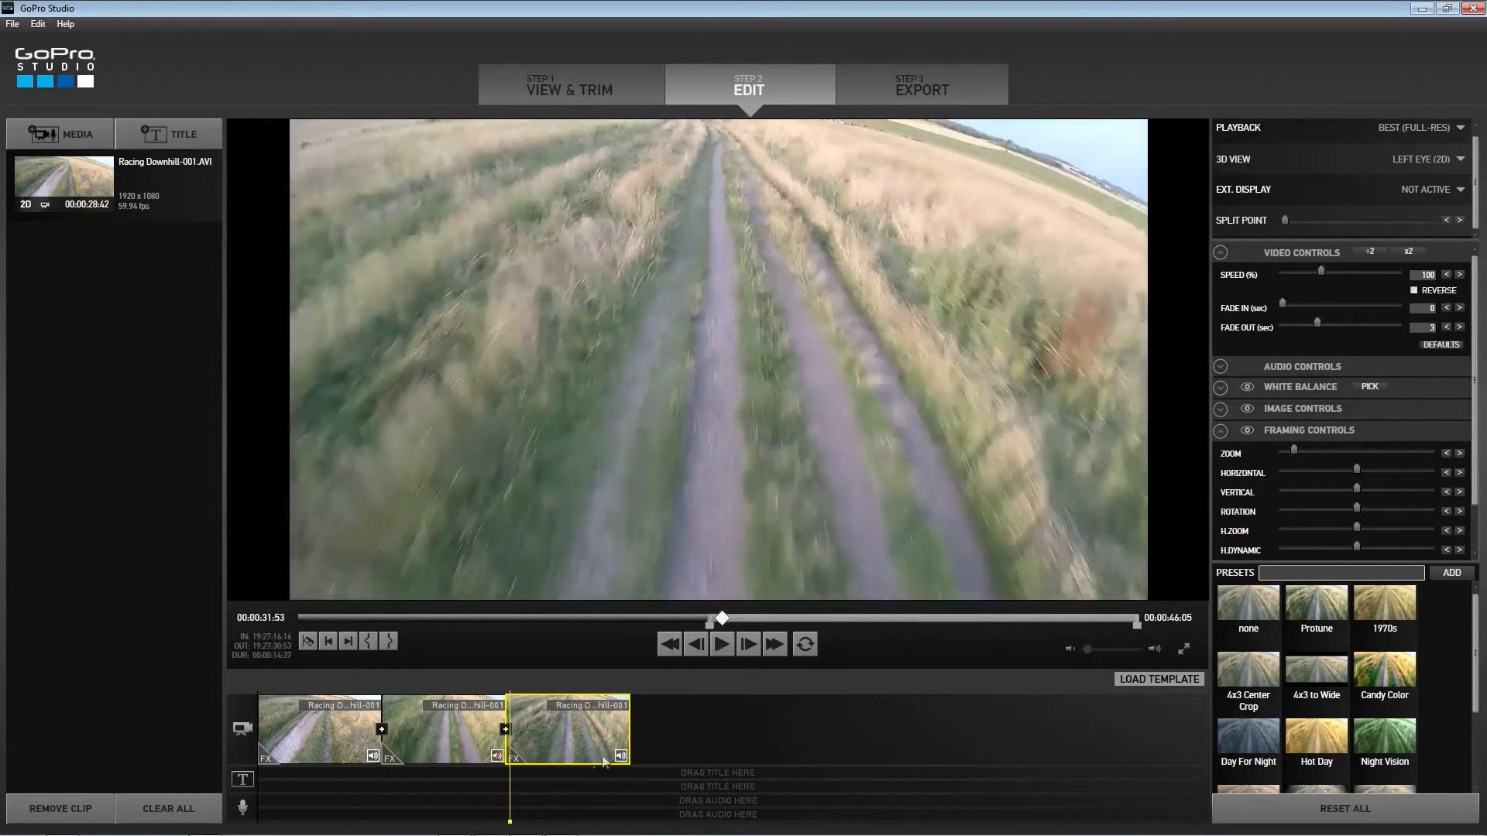
- Preview the fade-out by playing the final seconds of the last segment twice
left_click_drag(722, 618, 1094, 621)
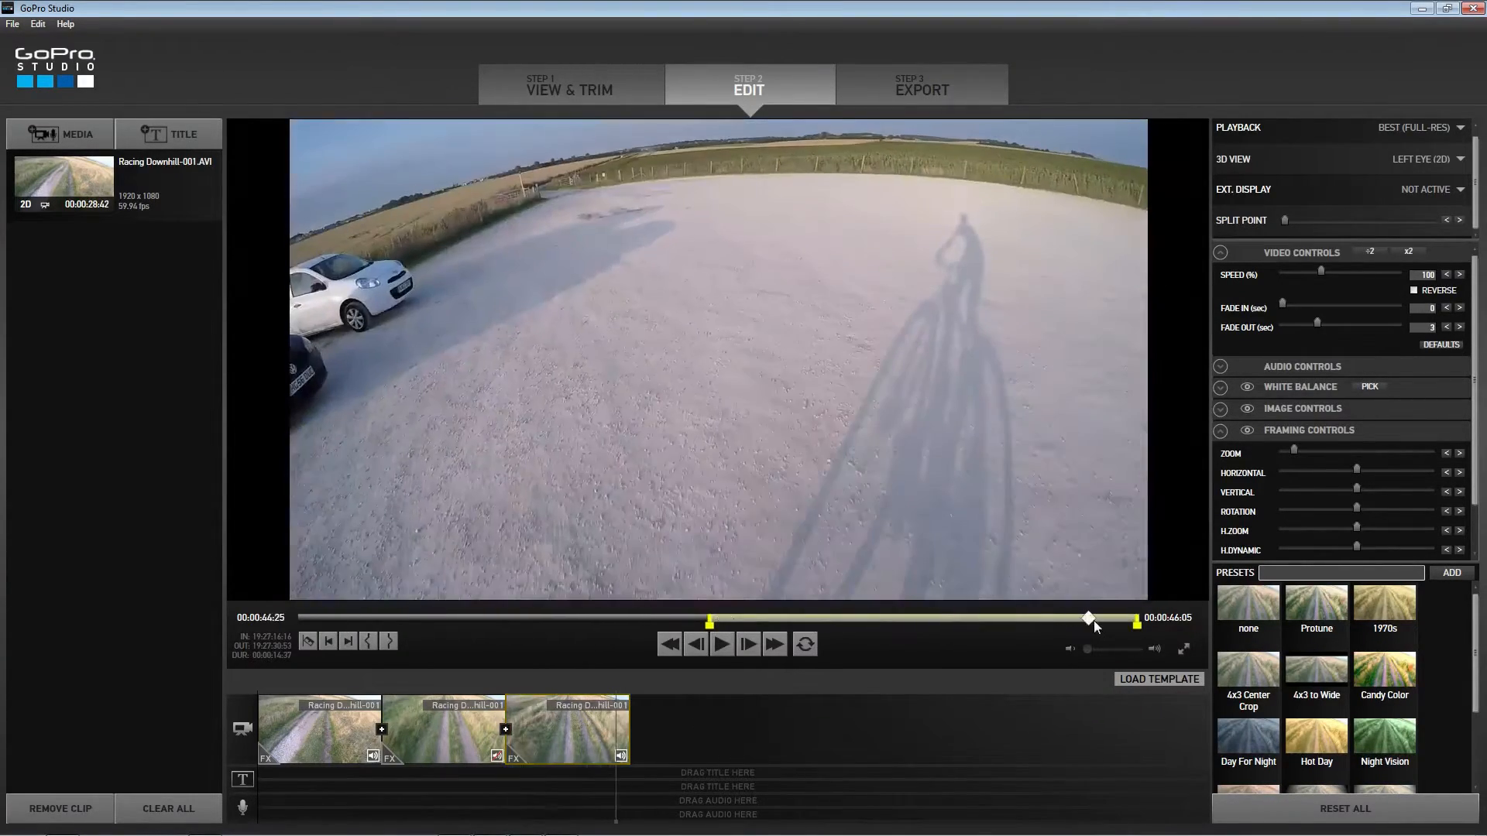
key("space")
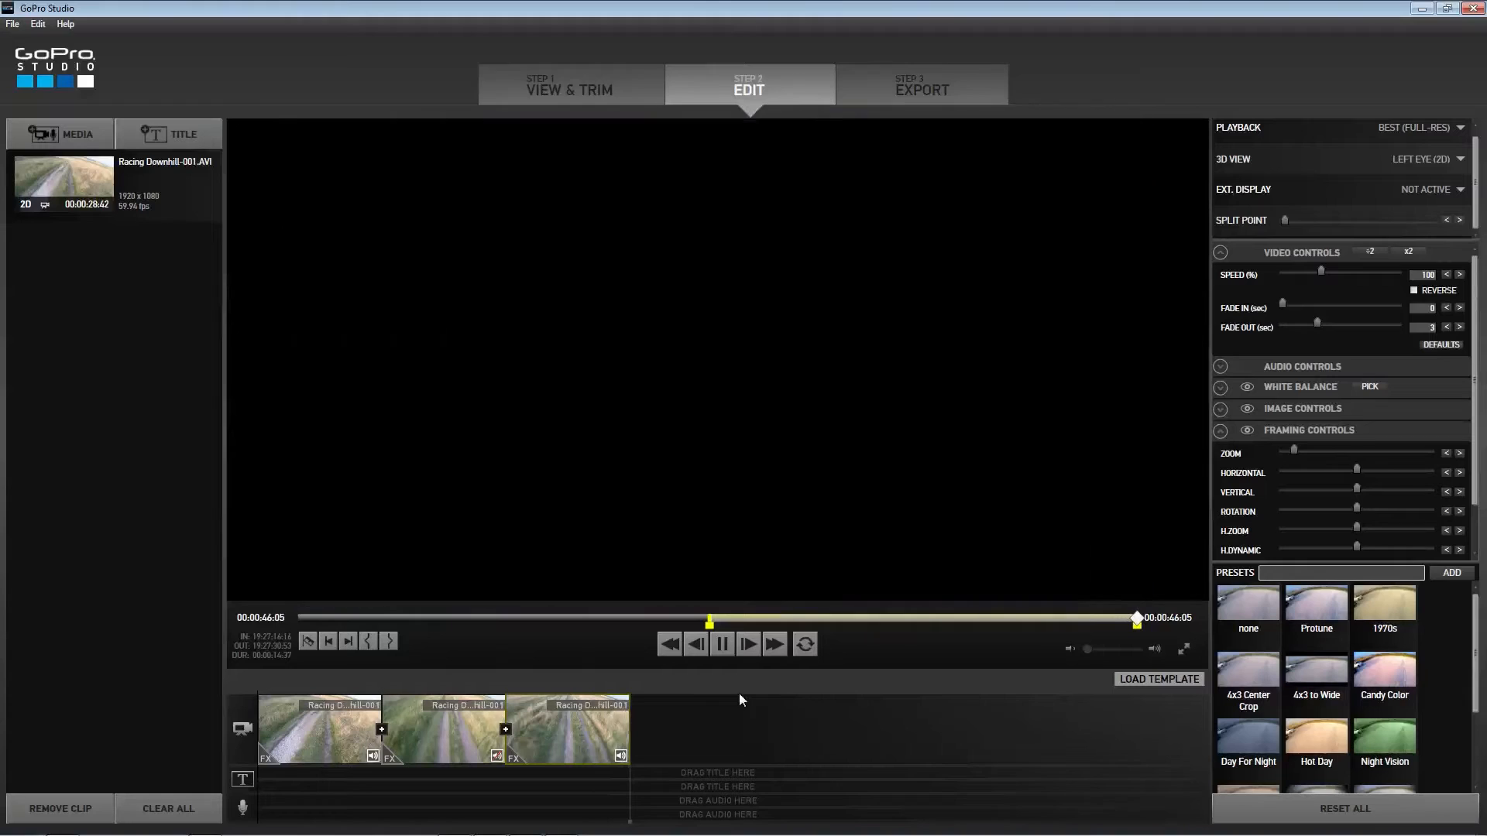
left_click(608, 771)
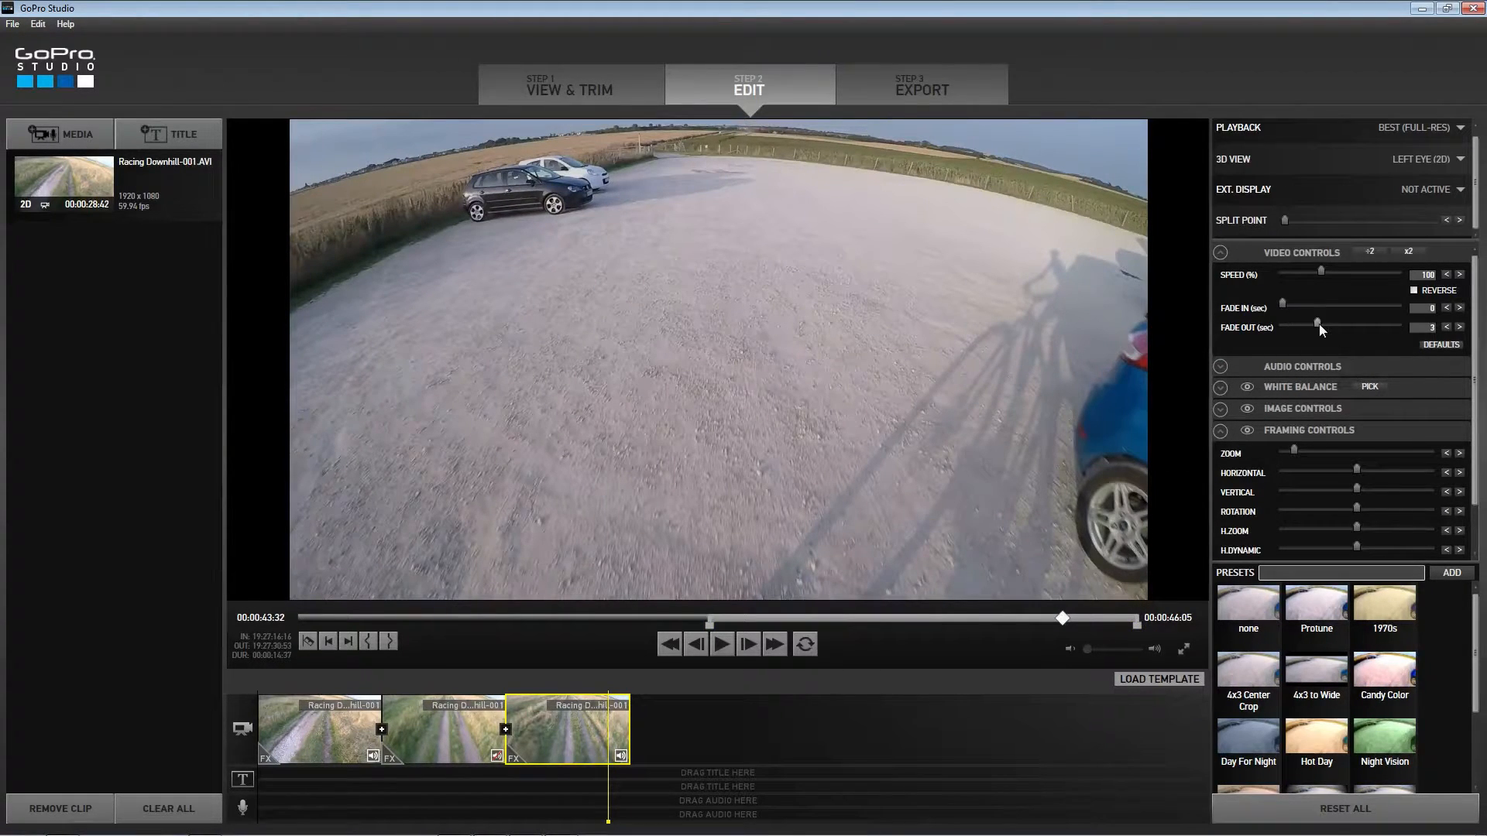
key("space")
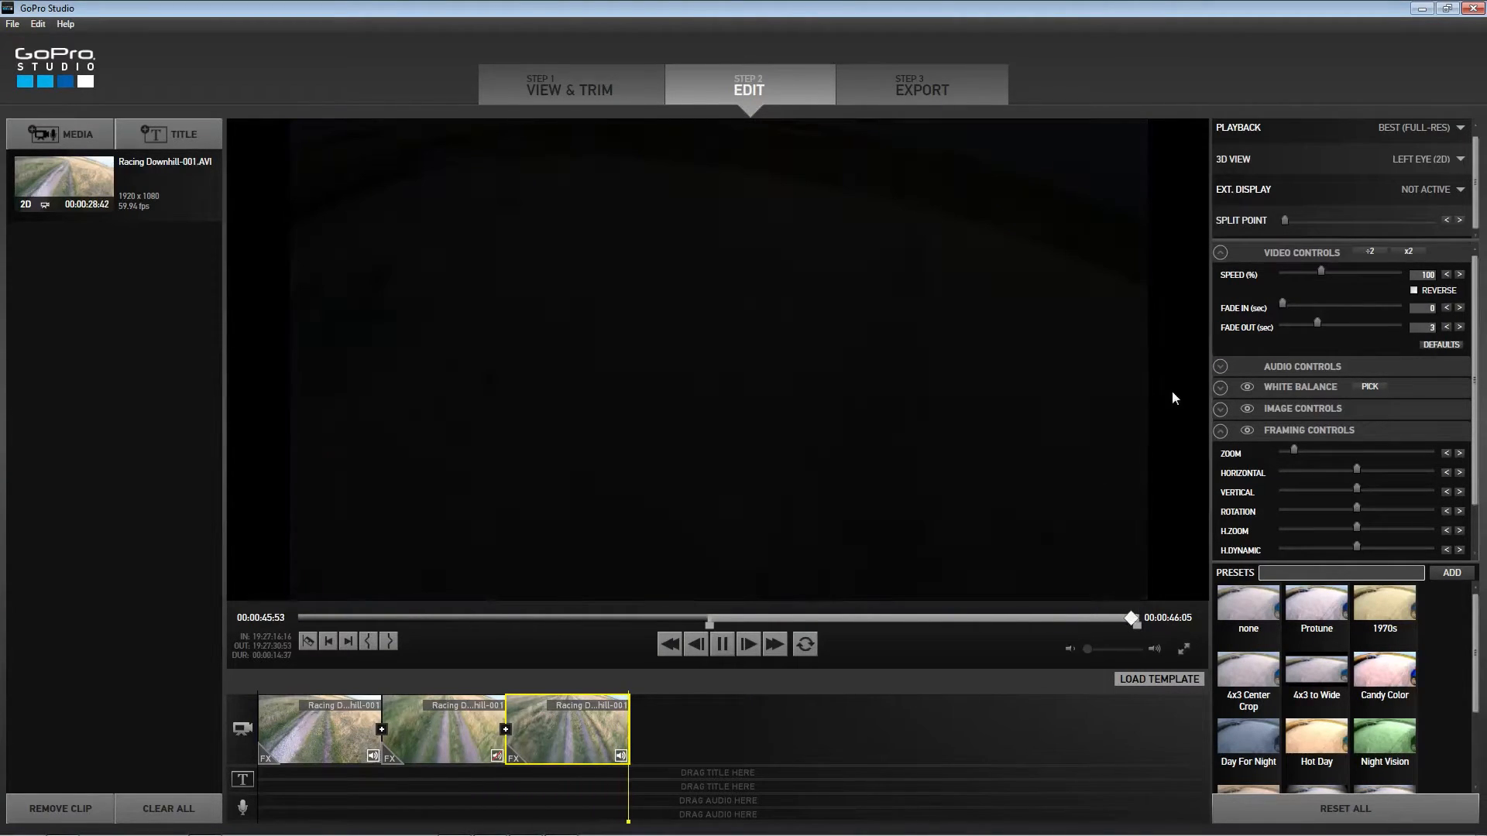
- Try a cooler white balance temperature on the last segment and preview it briefly from about its middle
left_click(1220, 366)
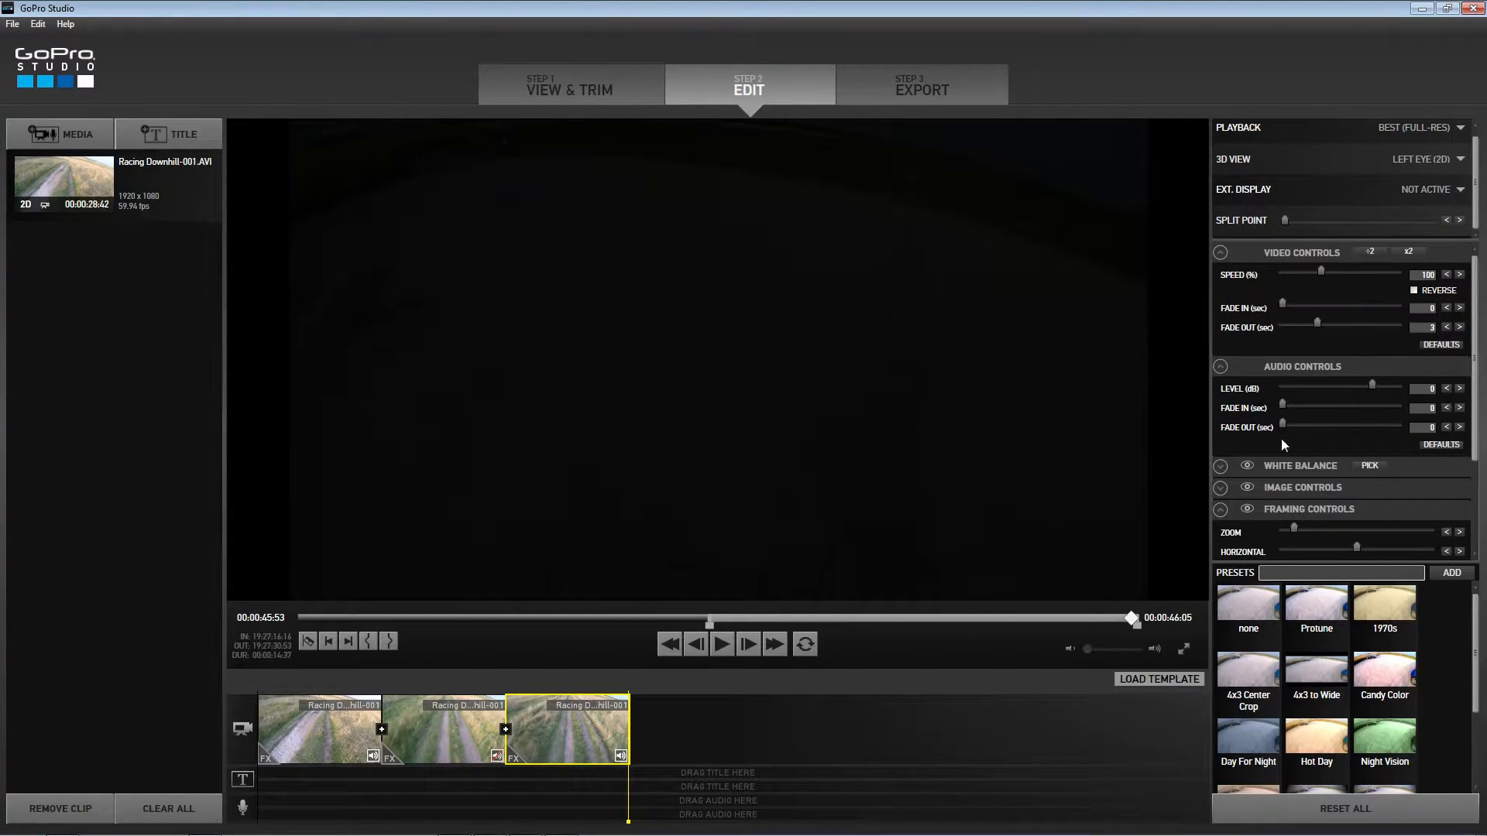
left_click(1220, 469)
scroll(1474, 393, "down", 1)
scroll(1474, 392, "down", 5)
left_click(634, 783)
left_click_drag(633, 783, 570, 786)
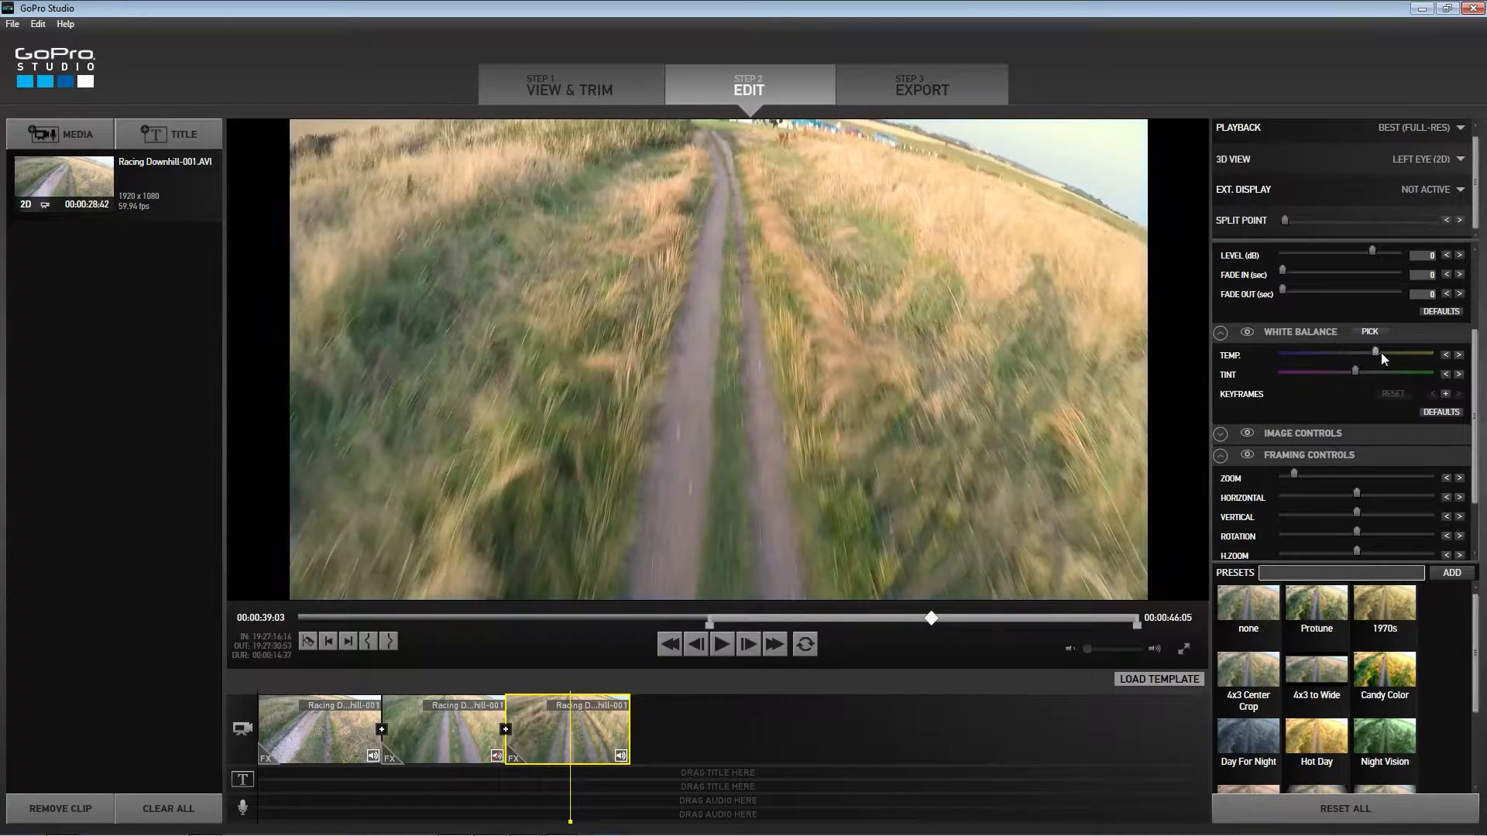
mouse_move(1335, 353)
left_mouse_down()
mouse_move(1308, 355)
mouse_move(1329, 353)
left_mouse_up()
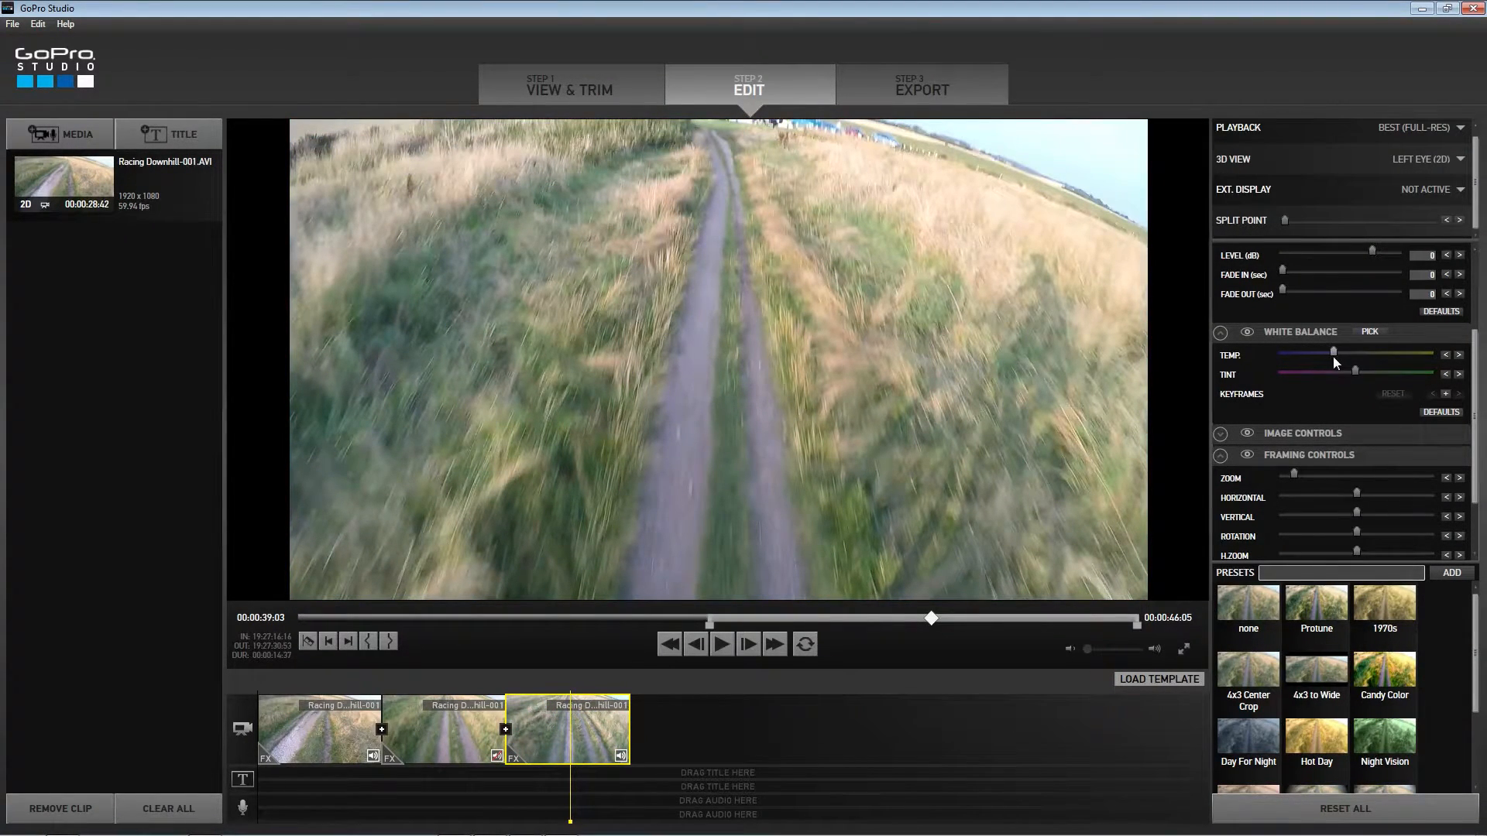
key("space")
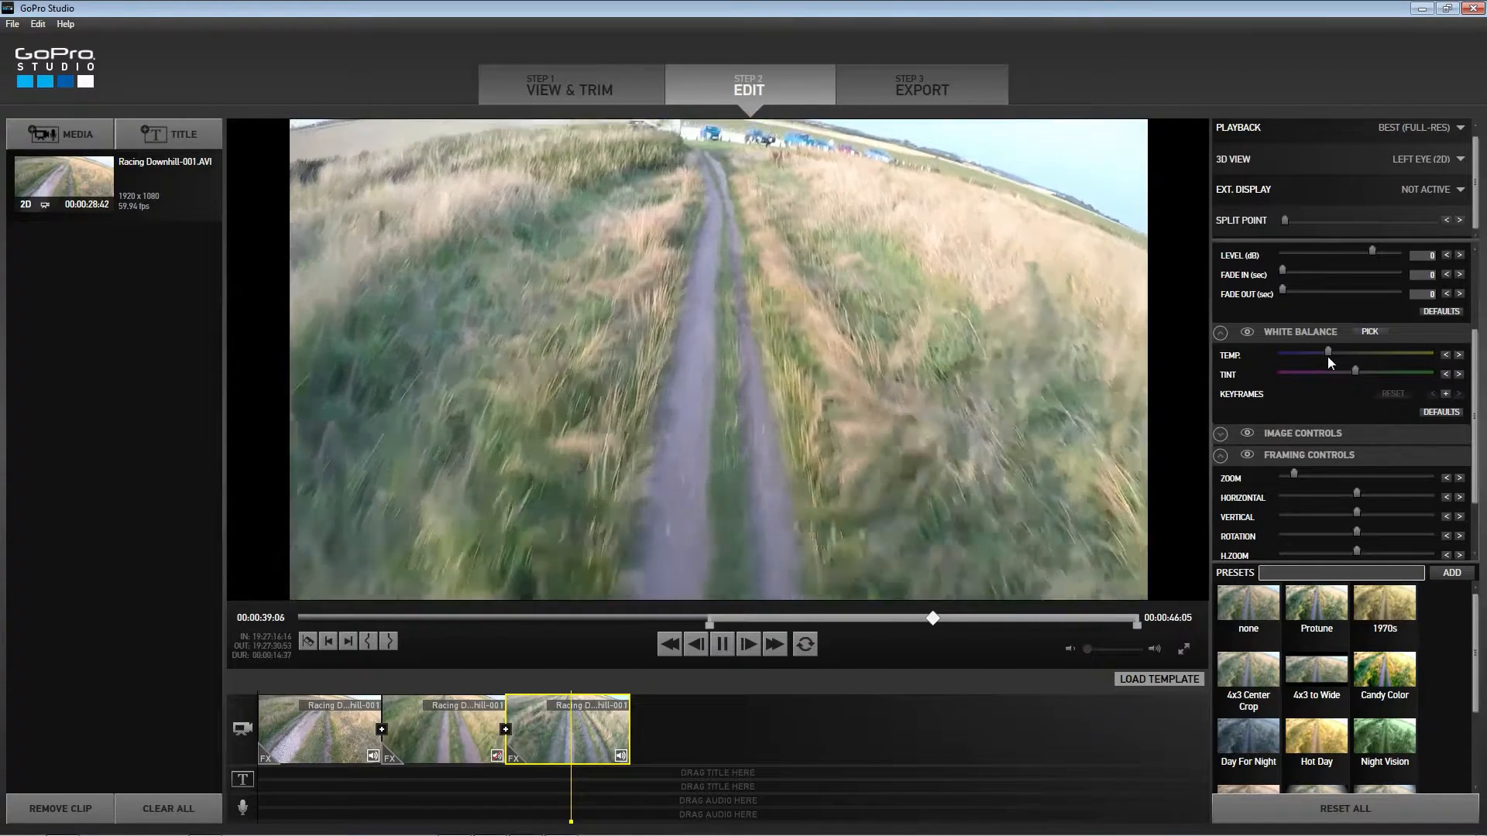
key("space")
- Try a warmer white balance temperature and a tint change on the last segment, and restore the white balance defaults
left_click_drag(1332, 353, 1365, 351)
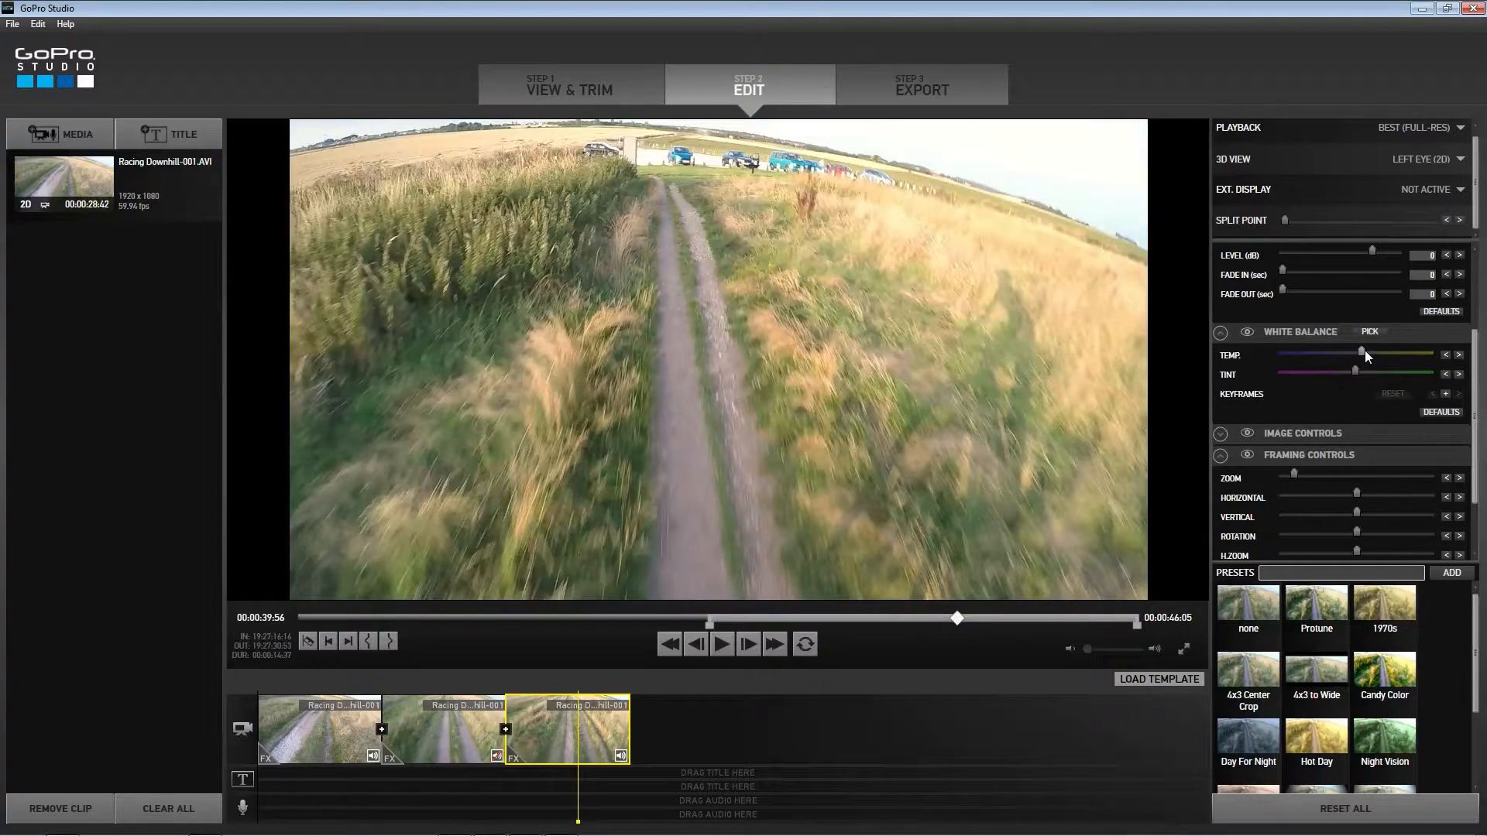
key("space")
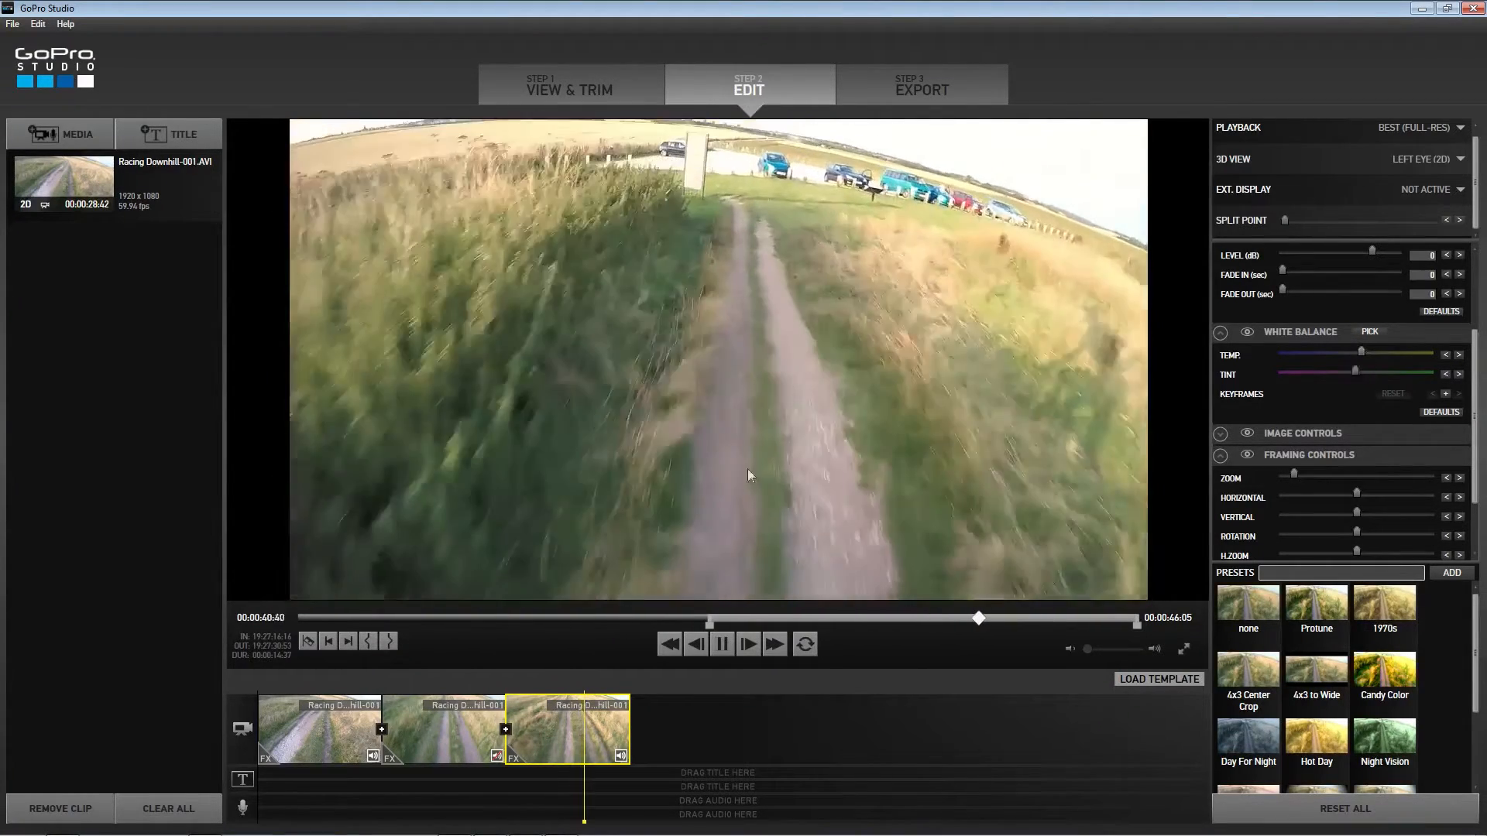
key("space")
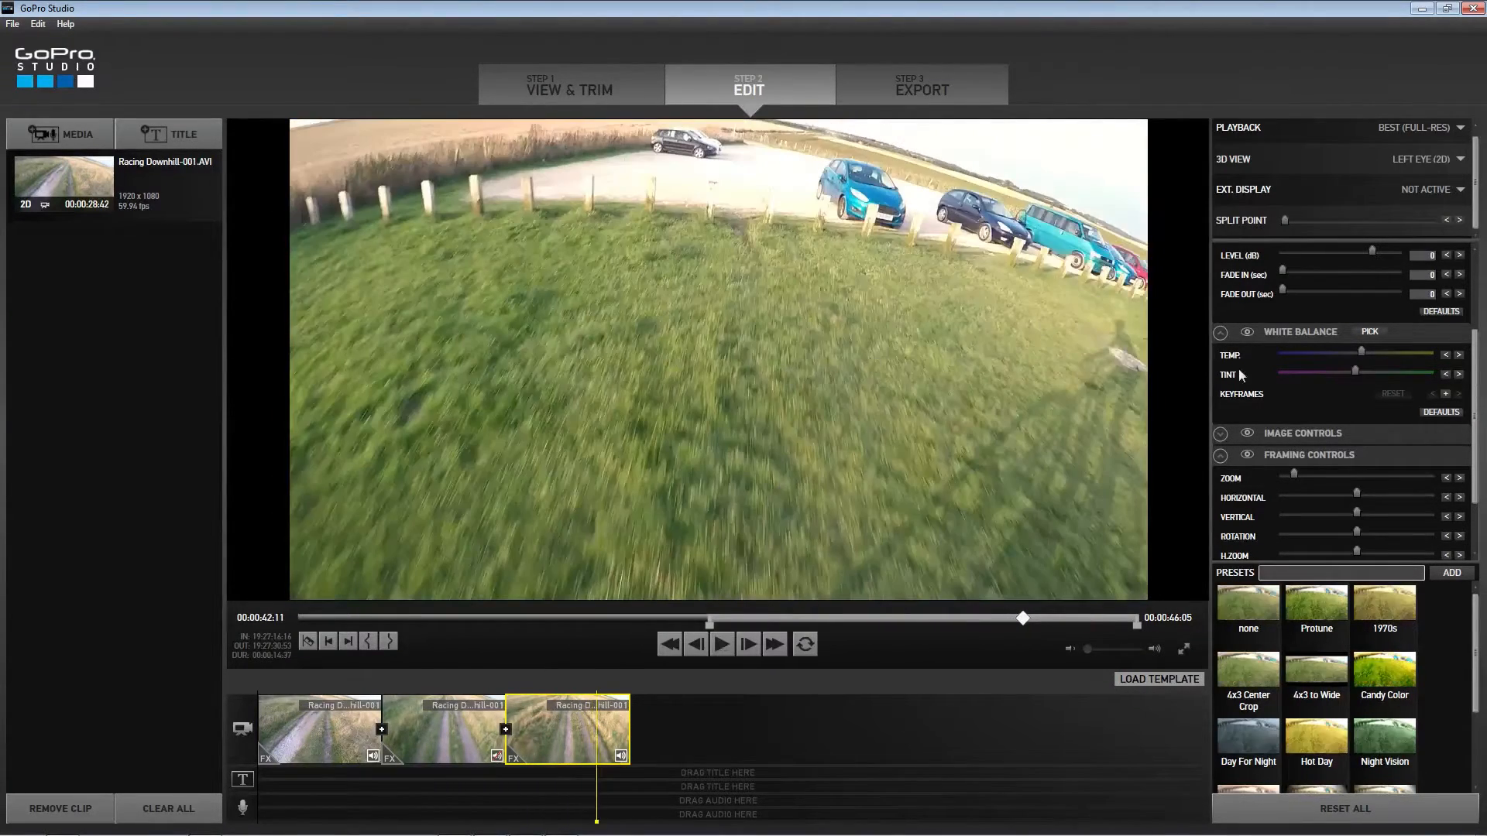
mouse_move(1356, 371)
left_mouse_down()
mouse_move(1414, 374)
mouse_move(1259, 380)
mouse_move(1350, 381)
left_mouse_up()
left_click(1442, 412)
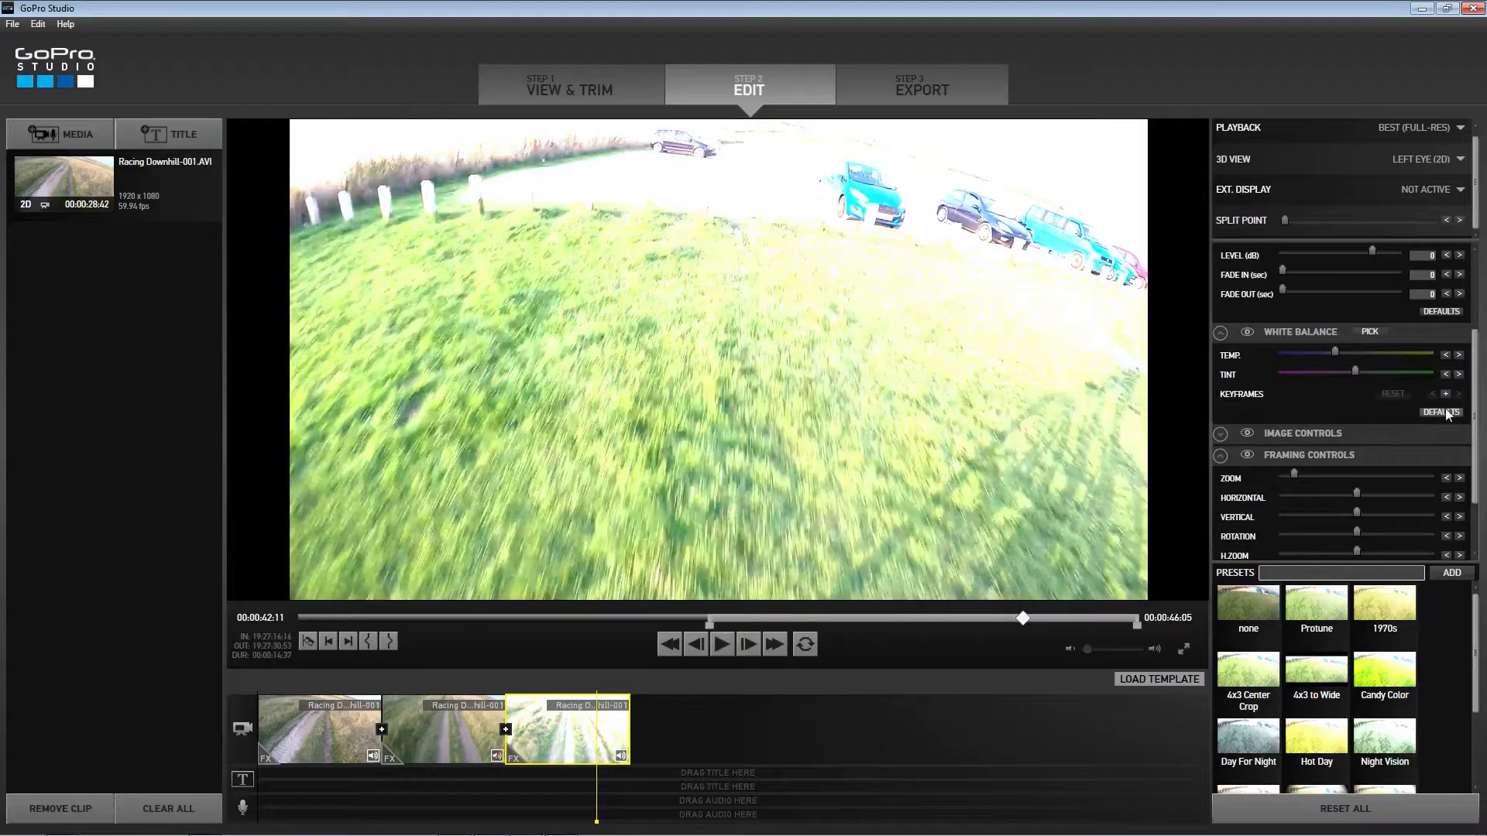
- Try a higher contrast with a slightly adjusted exposure on the first segment and preview it
left_click(1228, 434)
scroll(1373, 466, "down", 2)
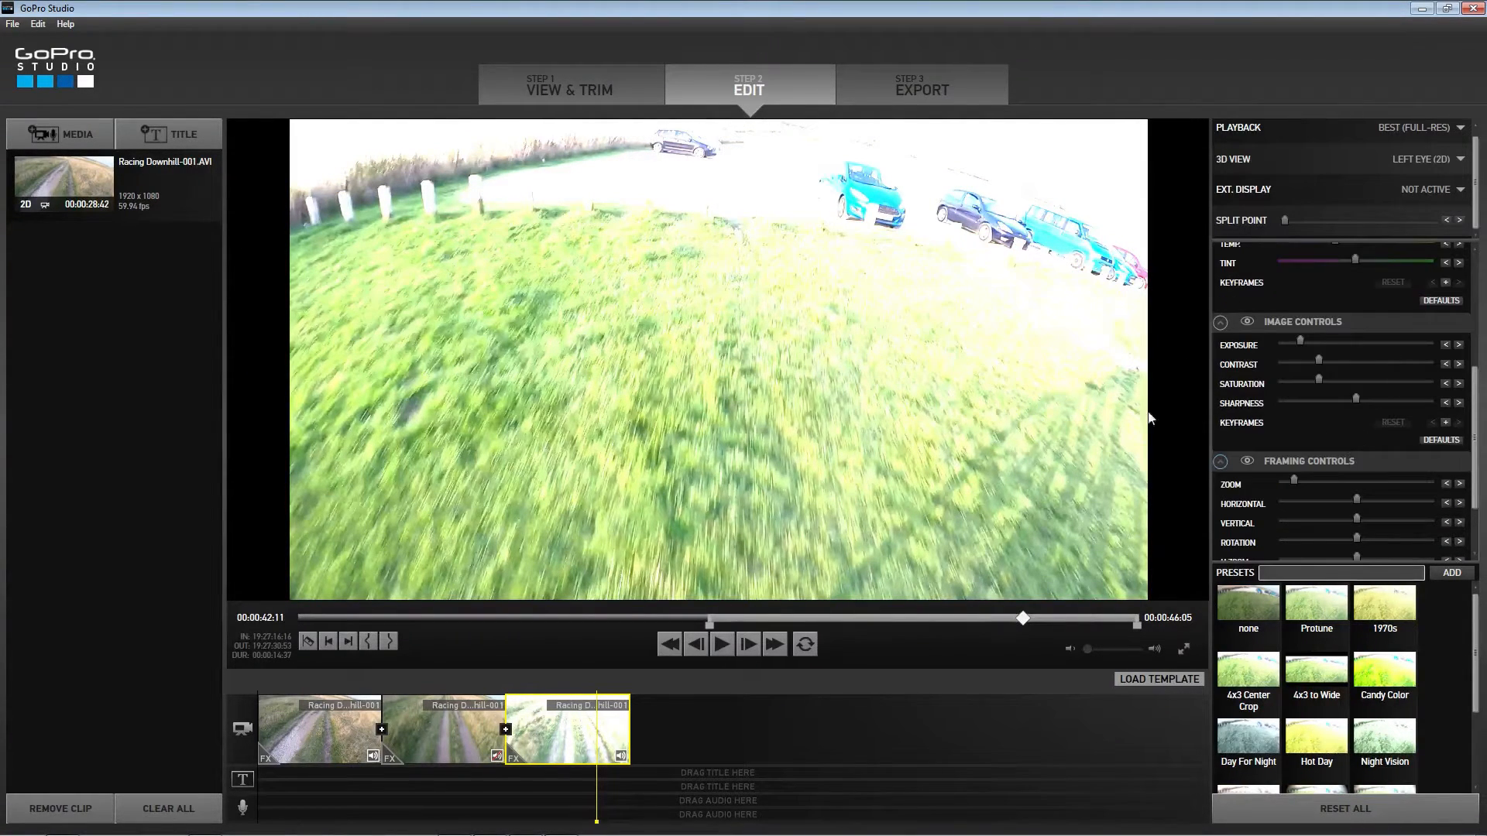
left_click(577, 783)
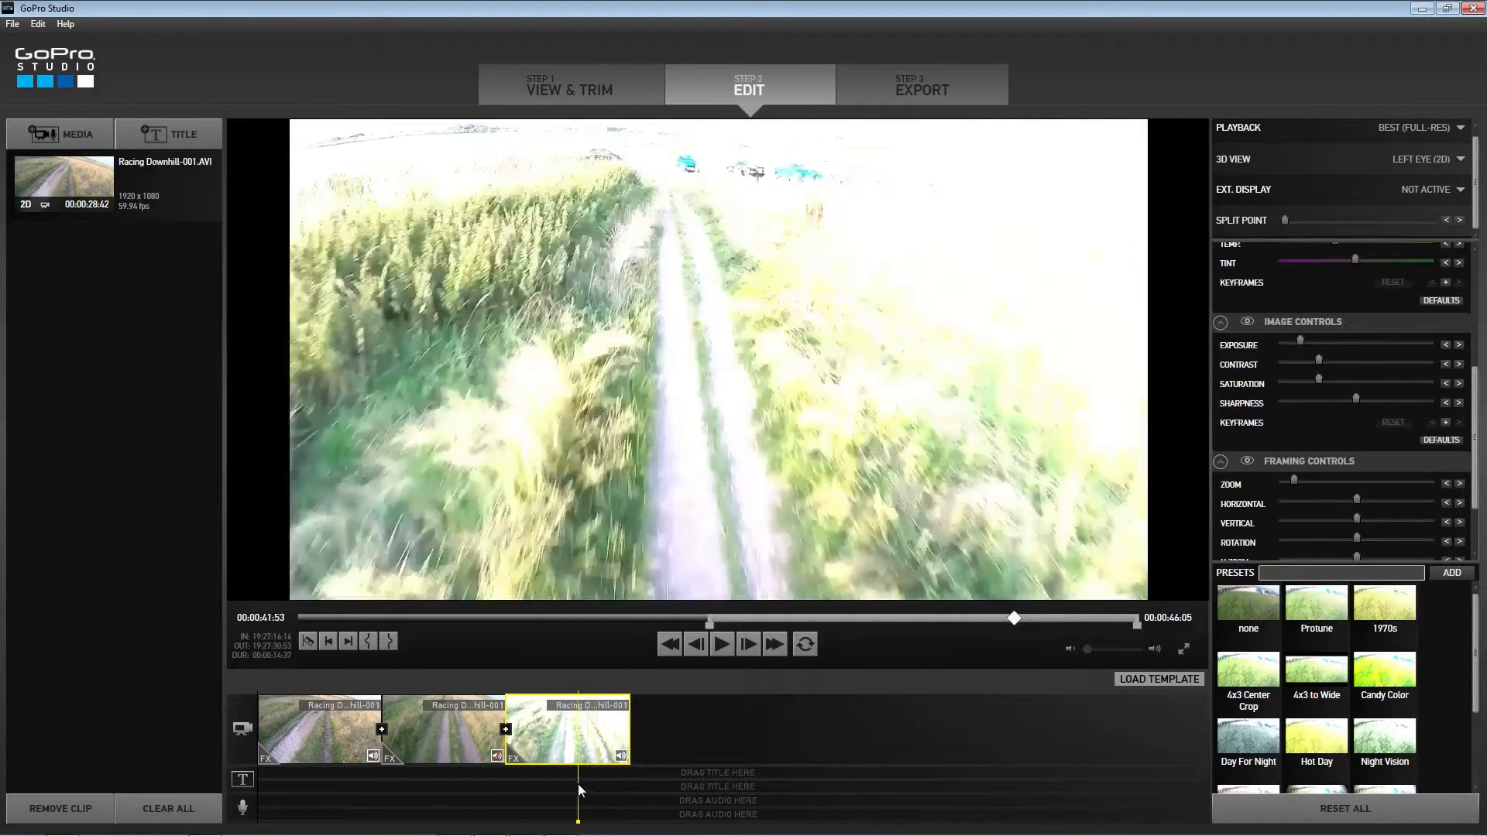
left_click_drag(562, 785, 343, 779)
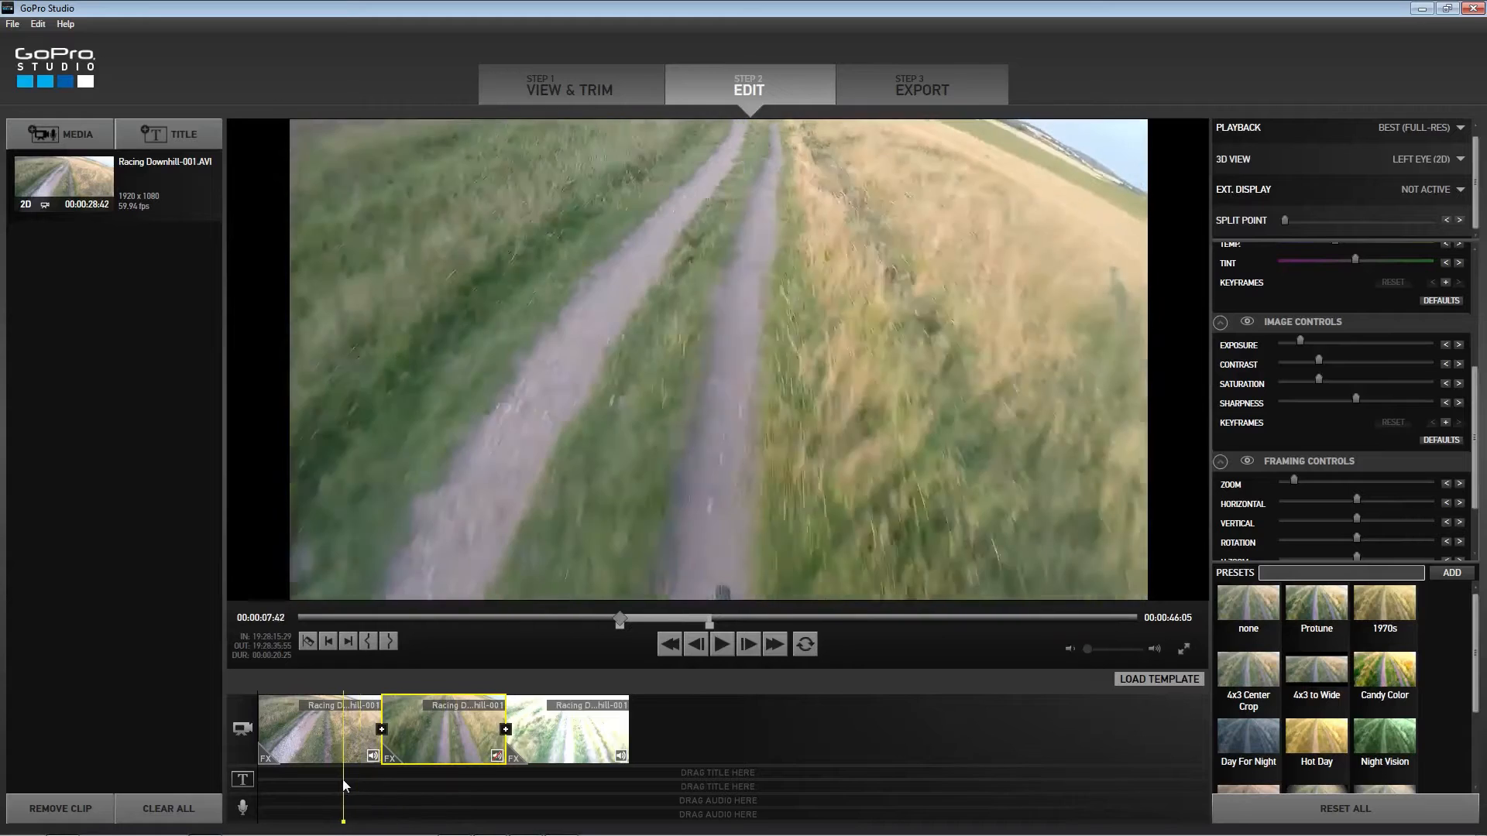
left_click_drag(1301, 341, 1296, 342)
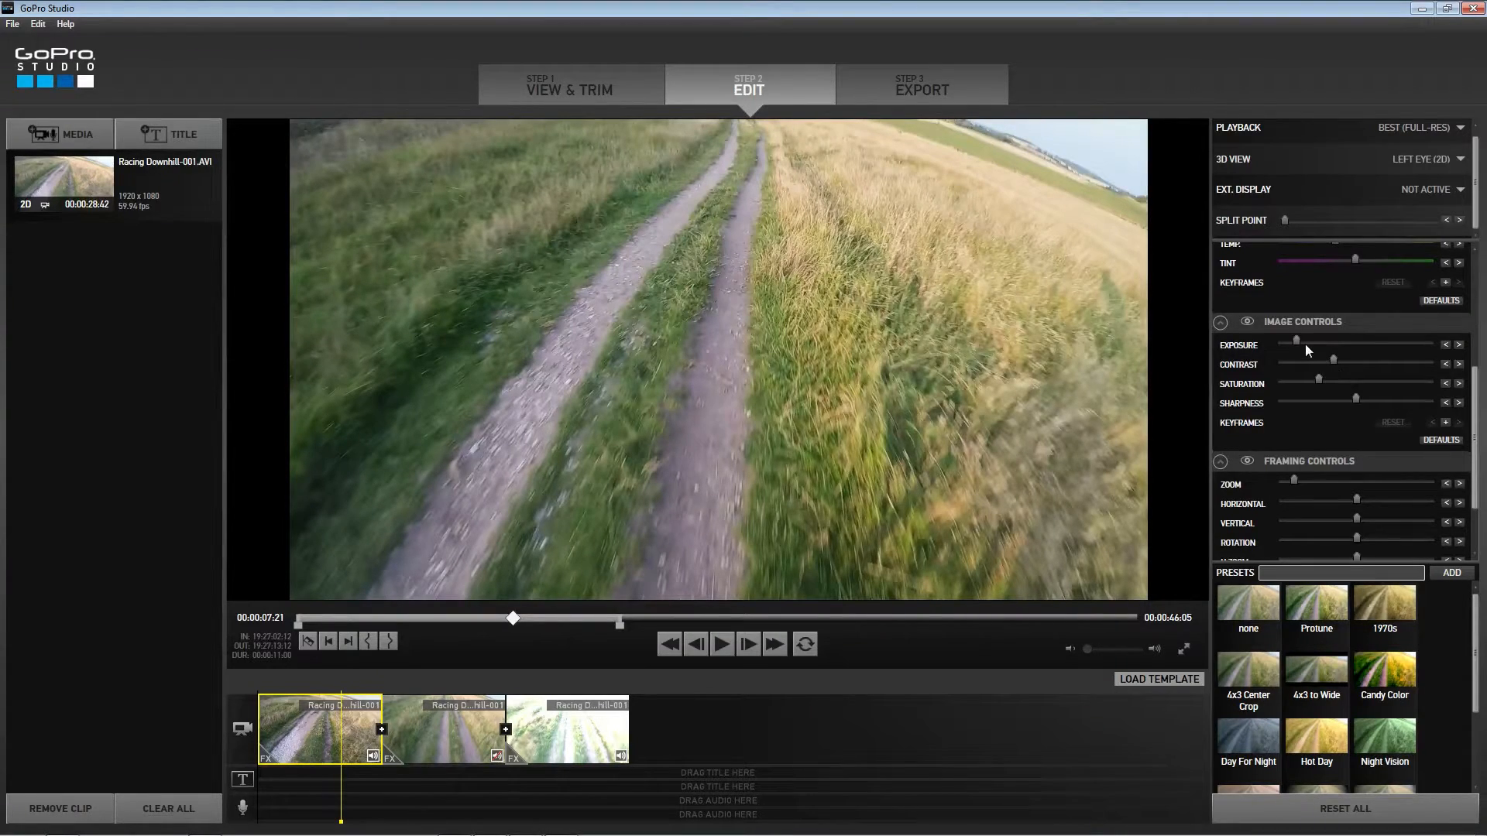
left_click_drag(1299, 342, 1301, 344)
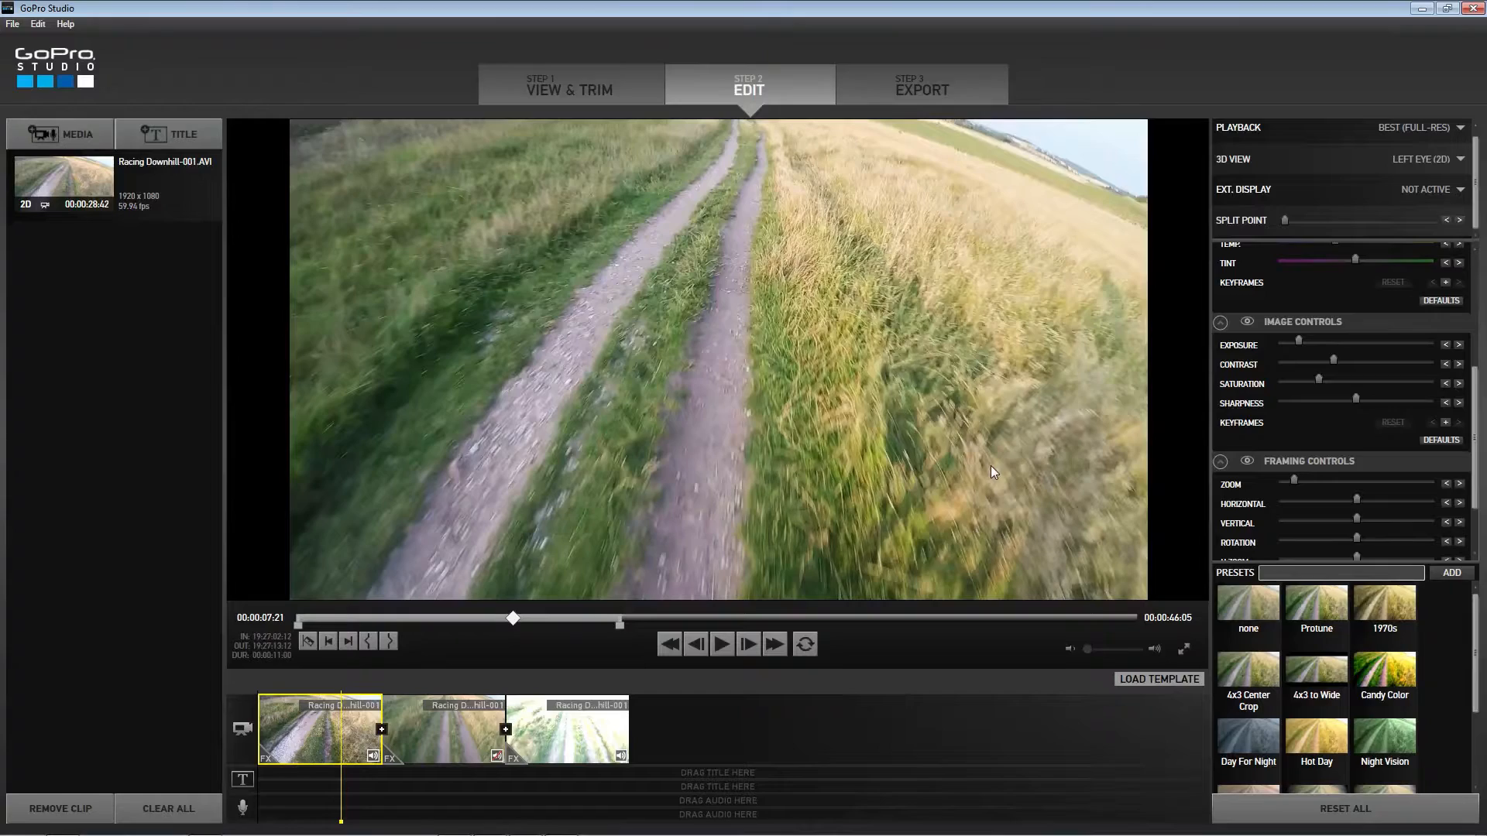
key("space")
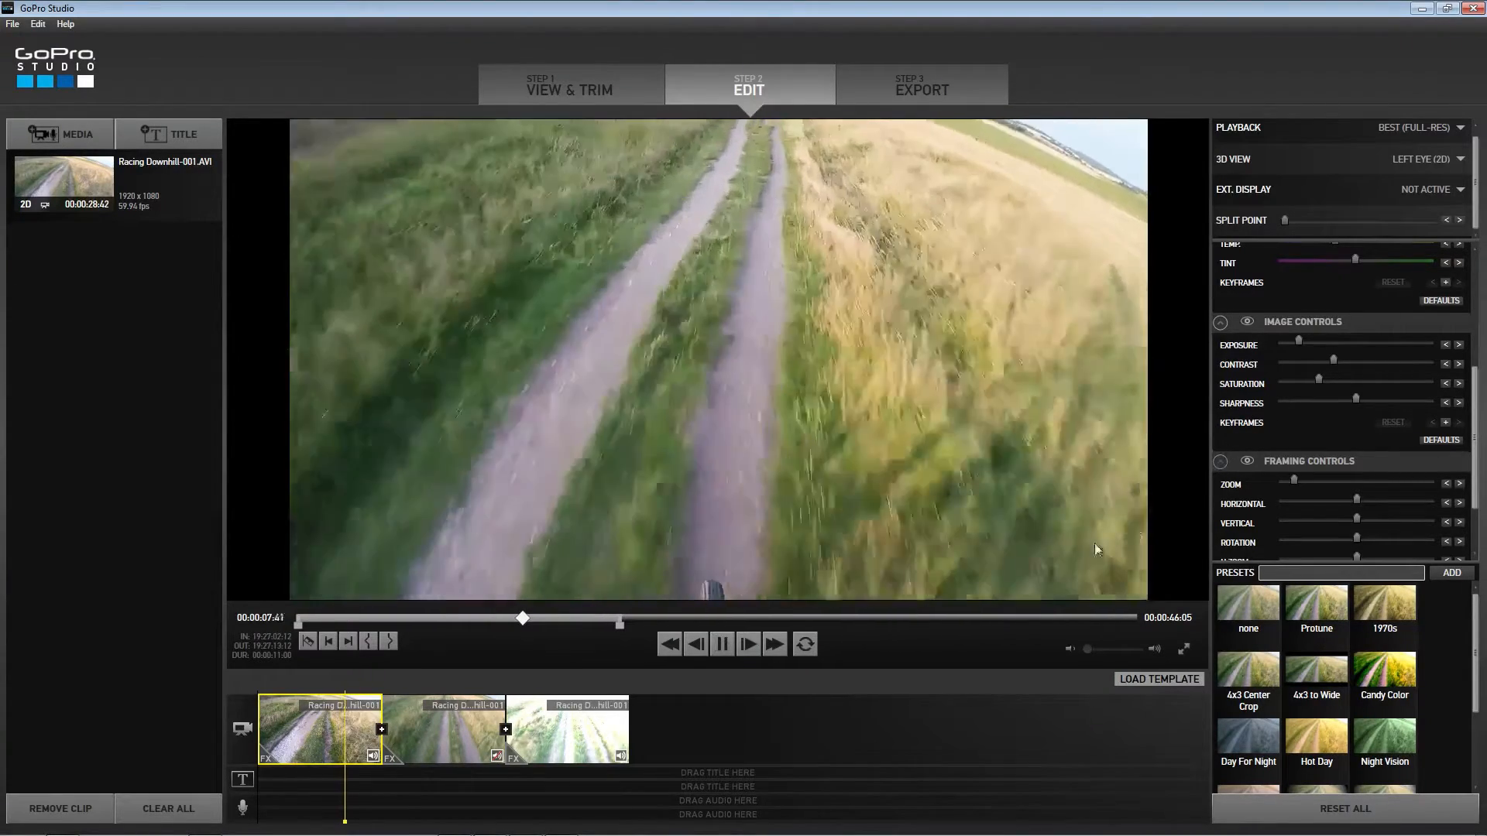
- Play across the boundary between the first and middle segments to compare their image settings
left_click(432, 752)
mouse_move(384, 789)
left_mouse_down()
mouse_move(346, 788)
mouse_move(432, 788)
mouse_move(374, 789)
left_mouse_up()
key("space")
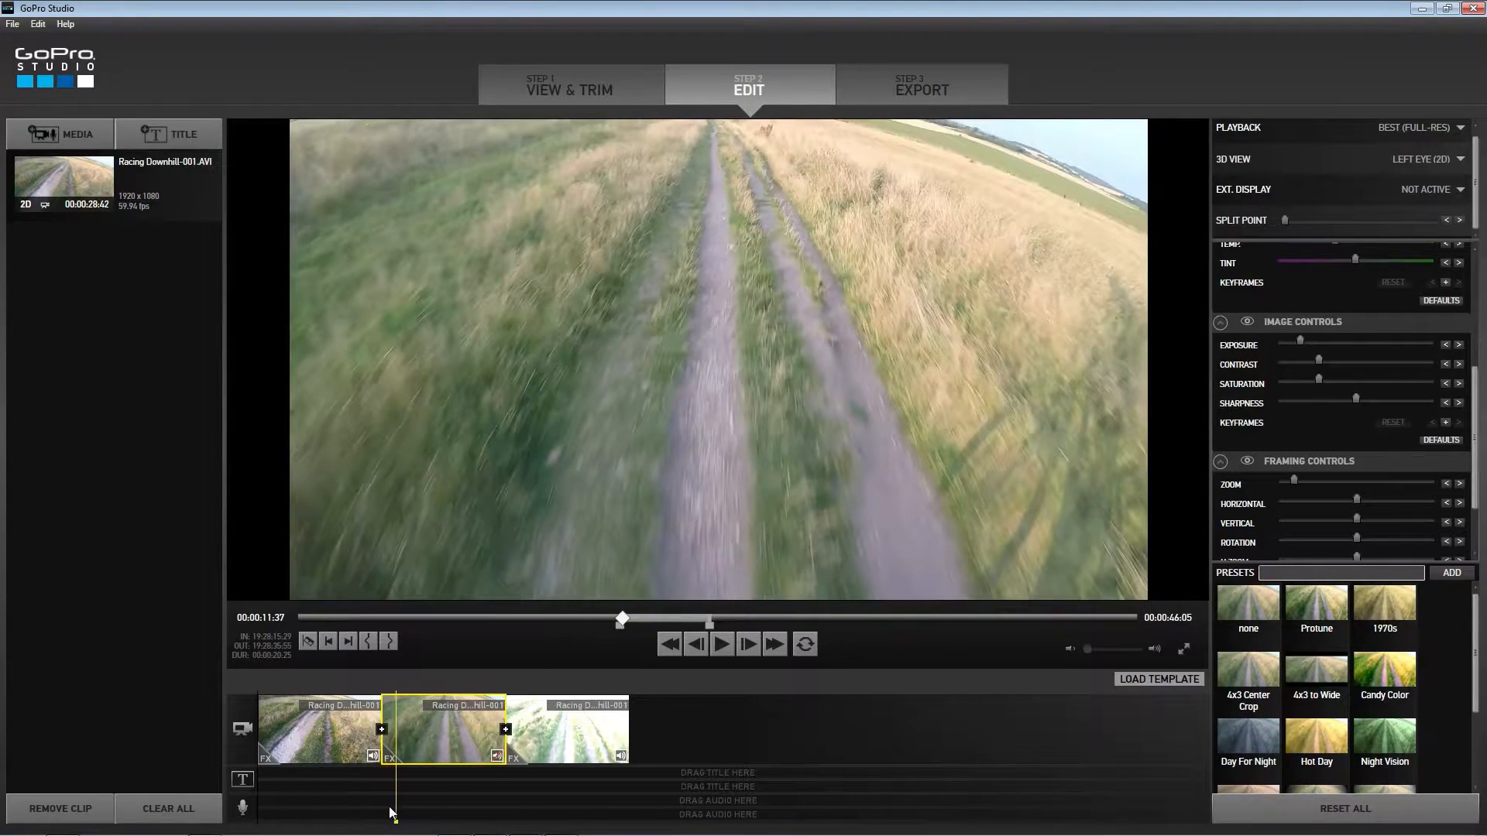
- Try maximum and minimum sharpness on the first segment, and restore its image control defaults
left_click(322, 790)
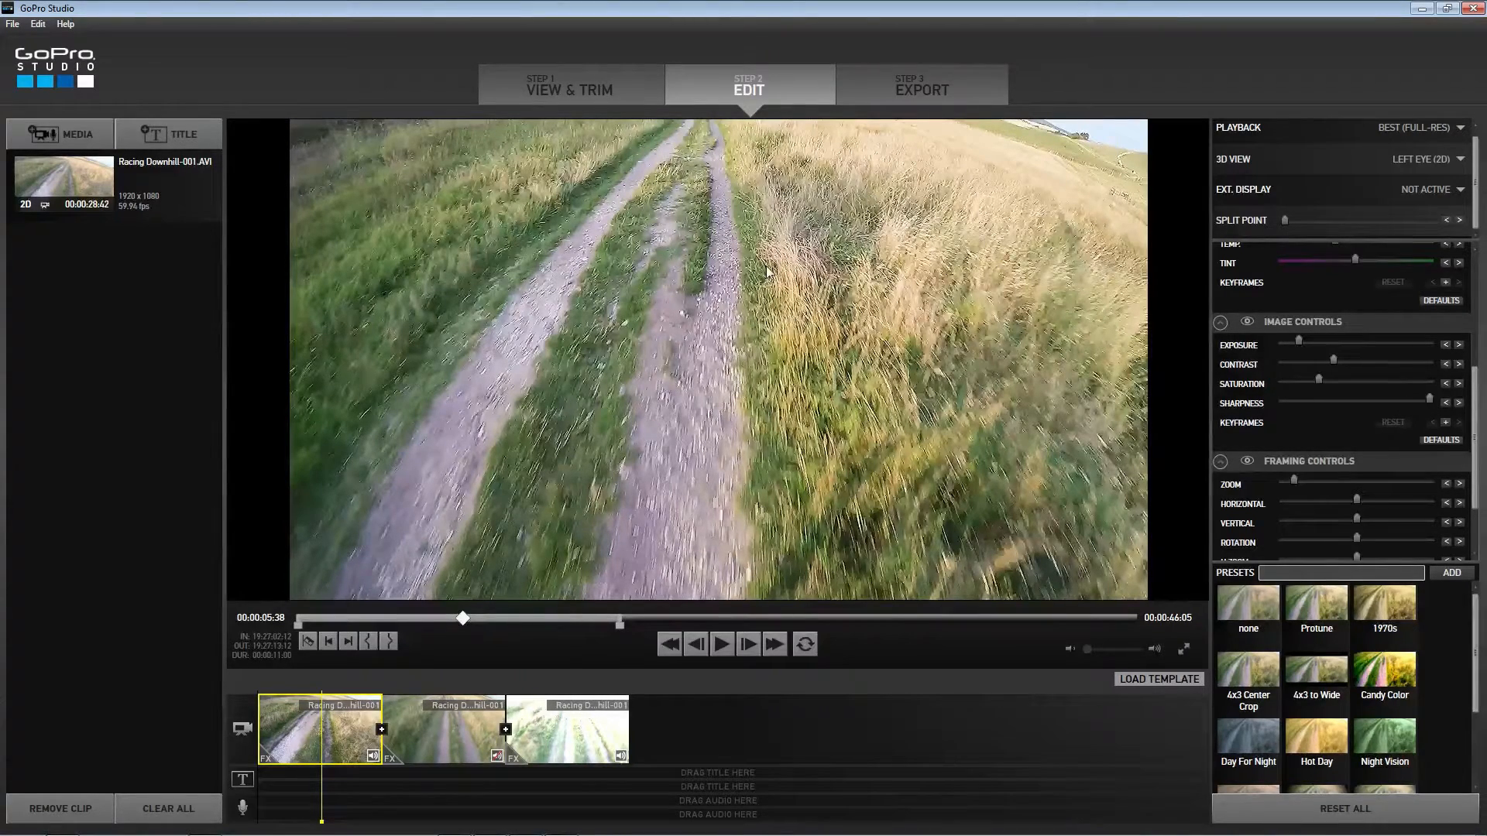
key("space")
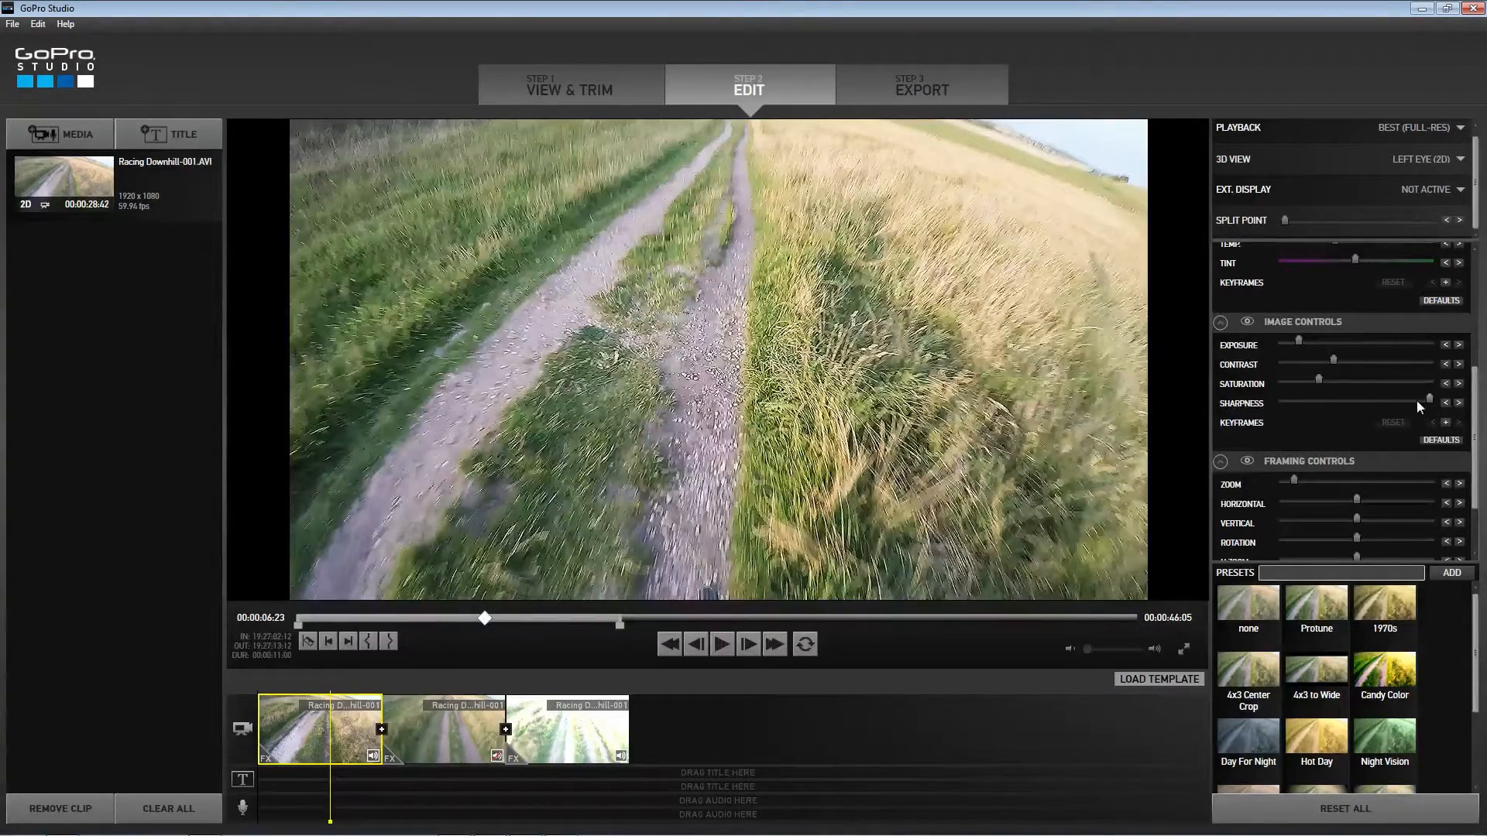
left_click_drag(1400, 399, 1284, 397)
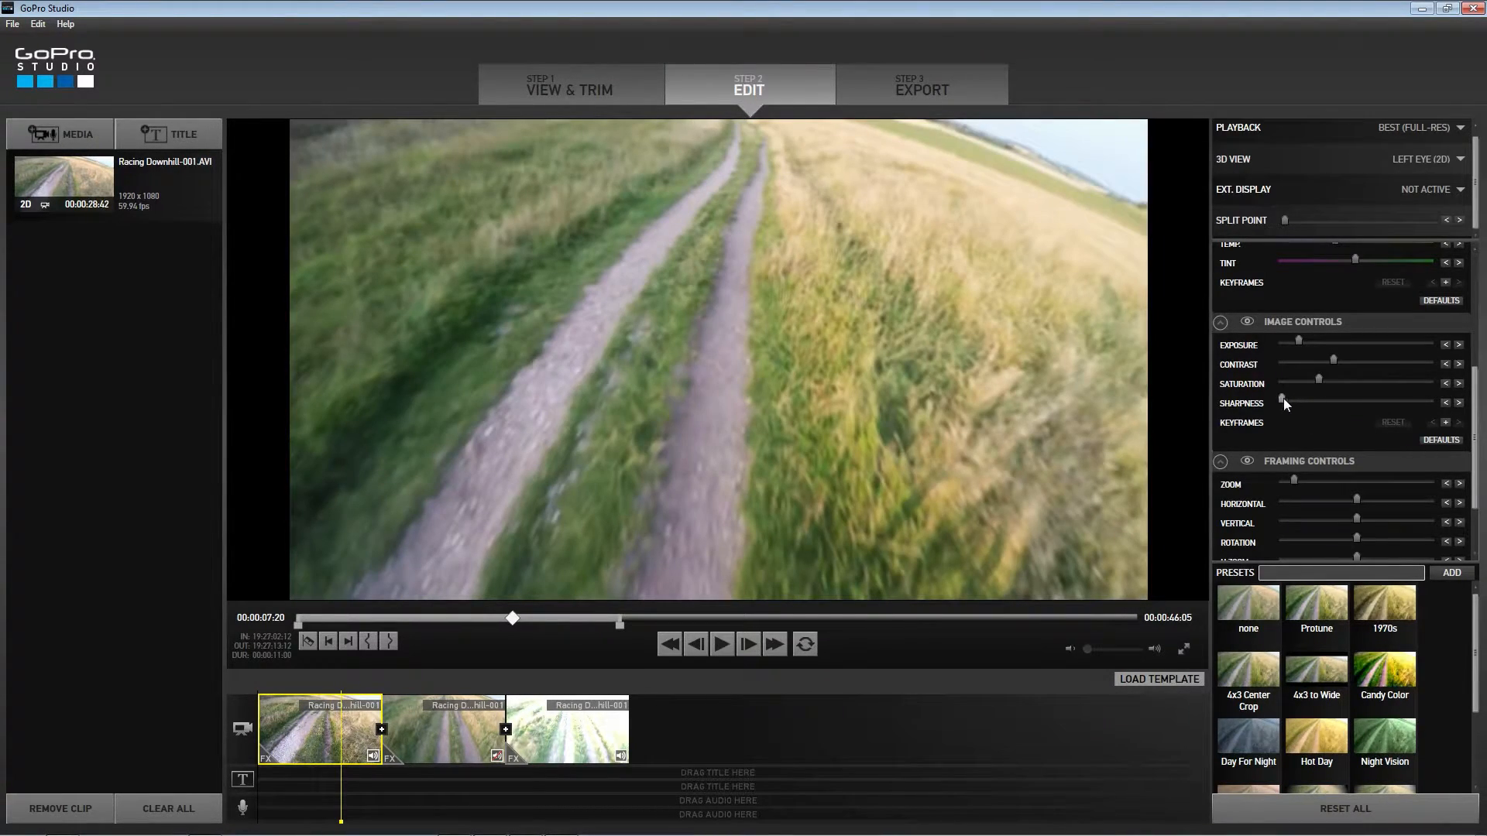
left_click(1442, 444)
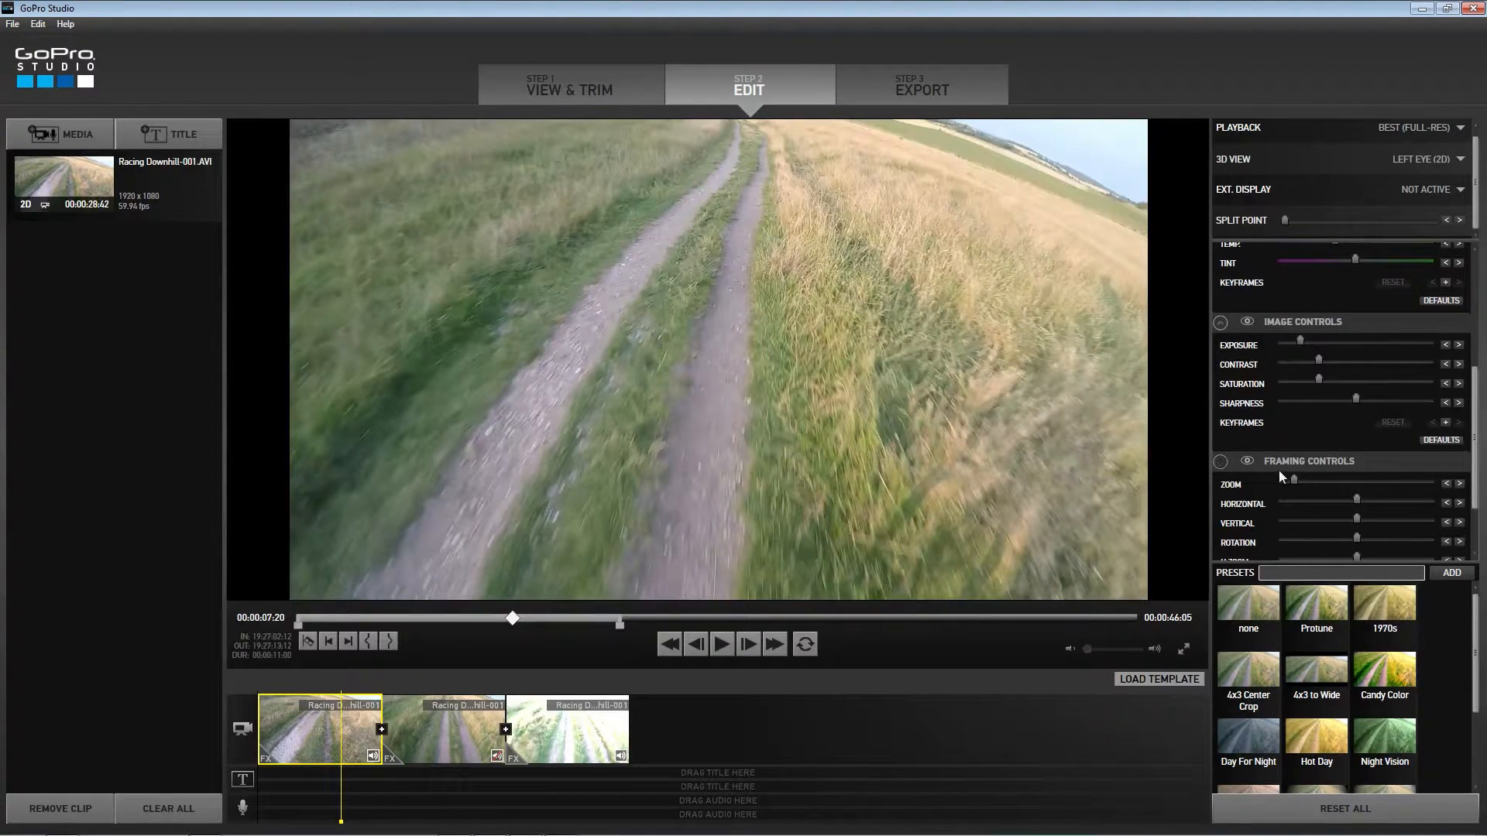
- Try different zoom, position and rotation framing on the first segment and restore the framing defaults
scroll(1278, 470, "down", 3)
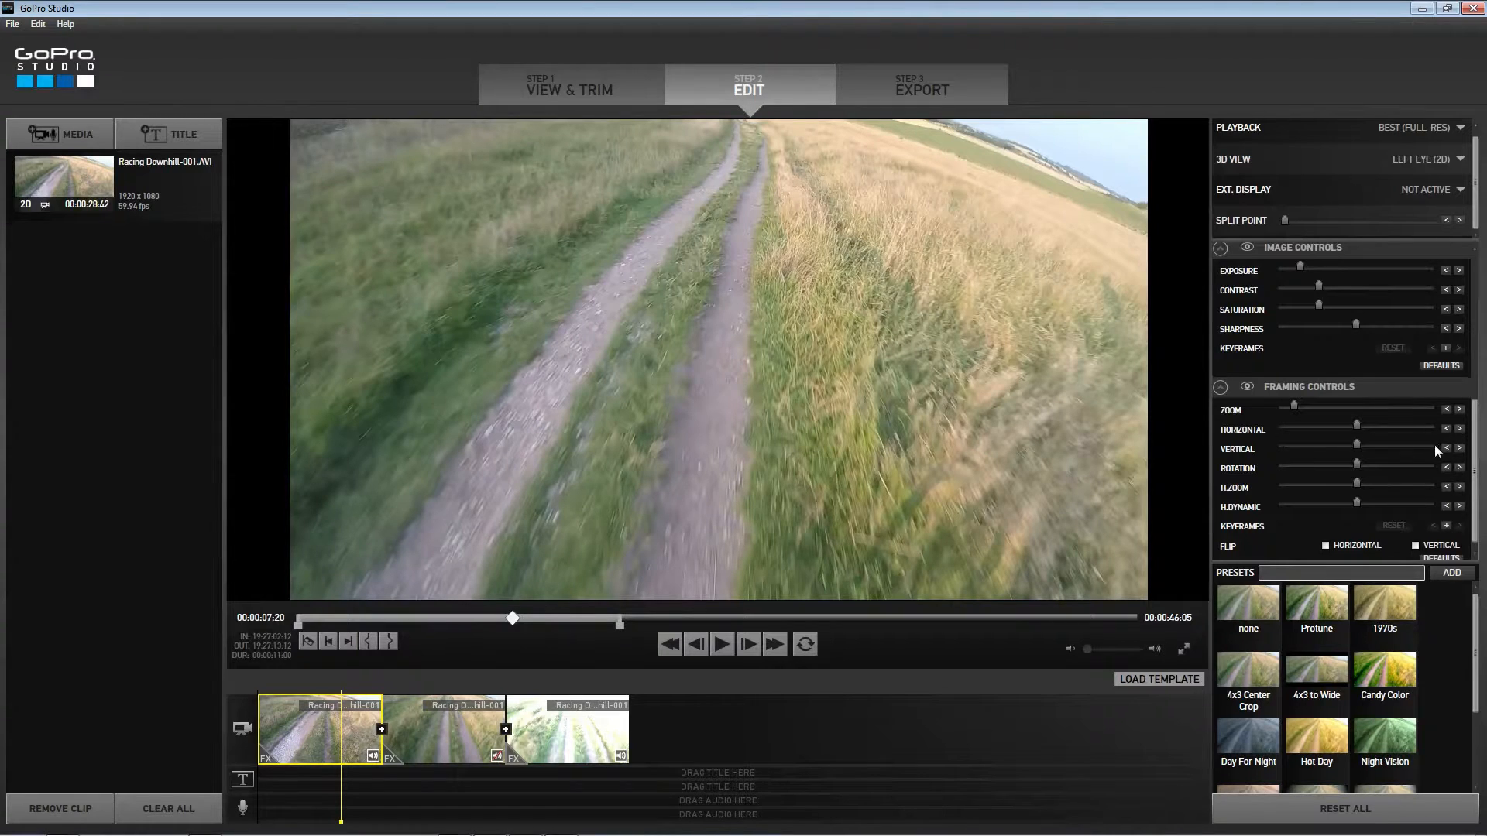
mouse_move(1295, 403)
left_mouse_down()
mouse_move(1434, 412)
mouse_move(1332, 425)
mouse_move(1393, 443)
mouse_move(1338, 441)
mouse_move(1377, 441)
mouse_move(1285, 408)
left_mouse_up()
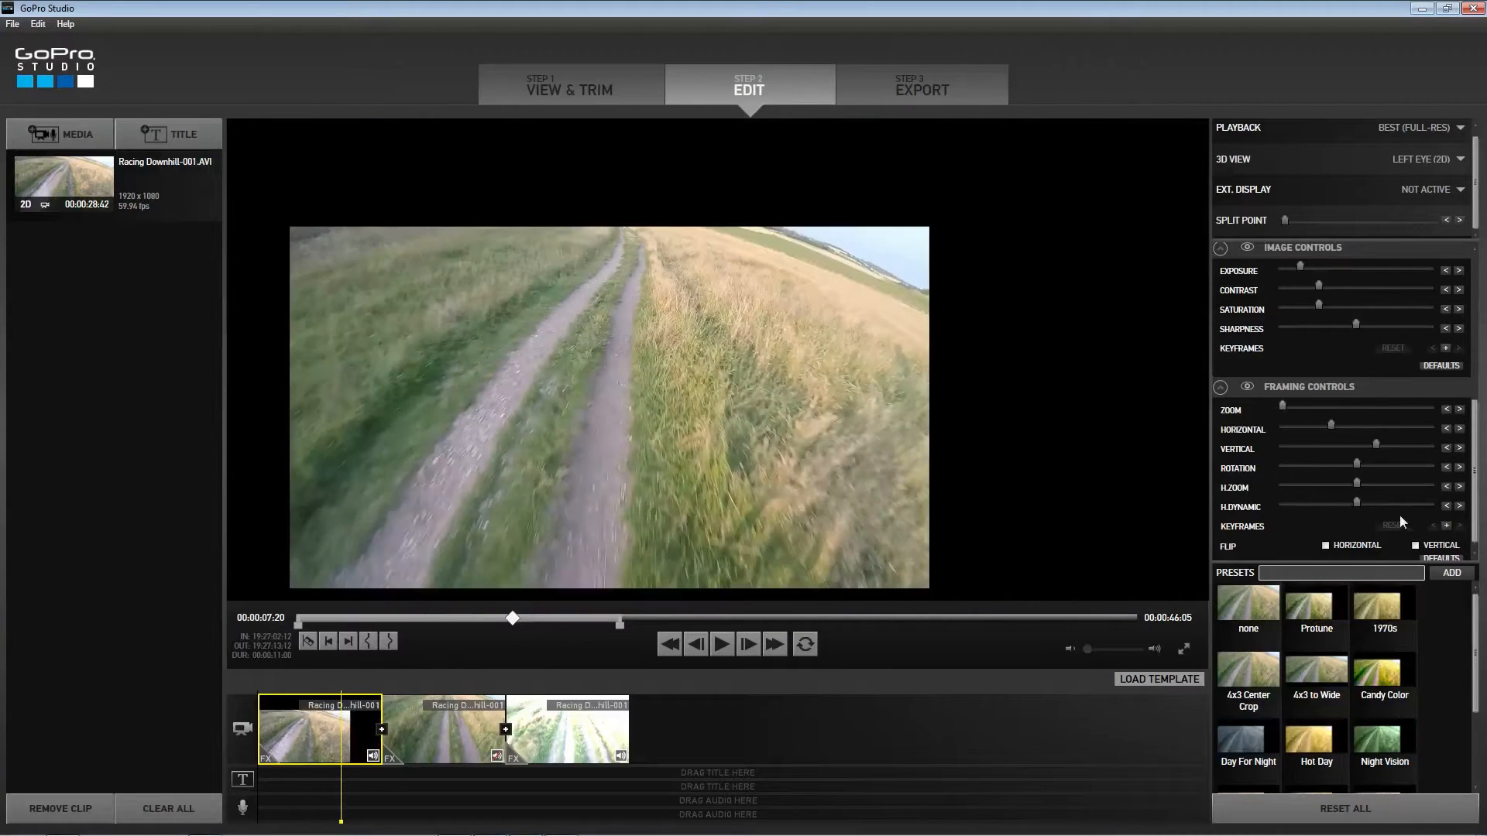
left_click(1424, 553)
mouse_move(1356, 465)
left_mouse_down()
mouse_move(1283, 467)
mouse_move(1451, 466)
mouse_move(1357, 481)
left_mouse_up()
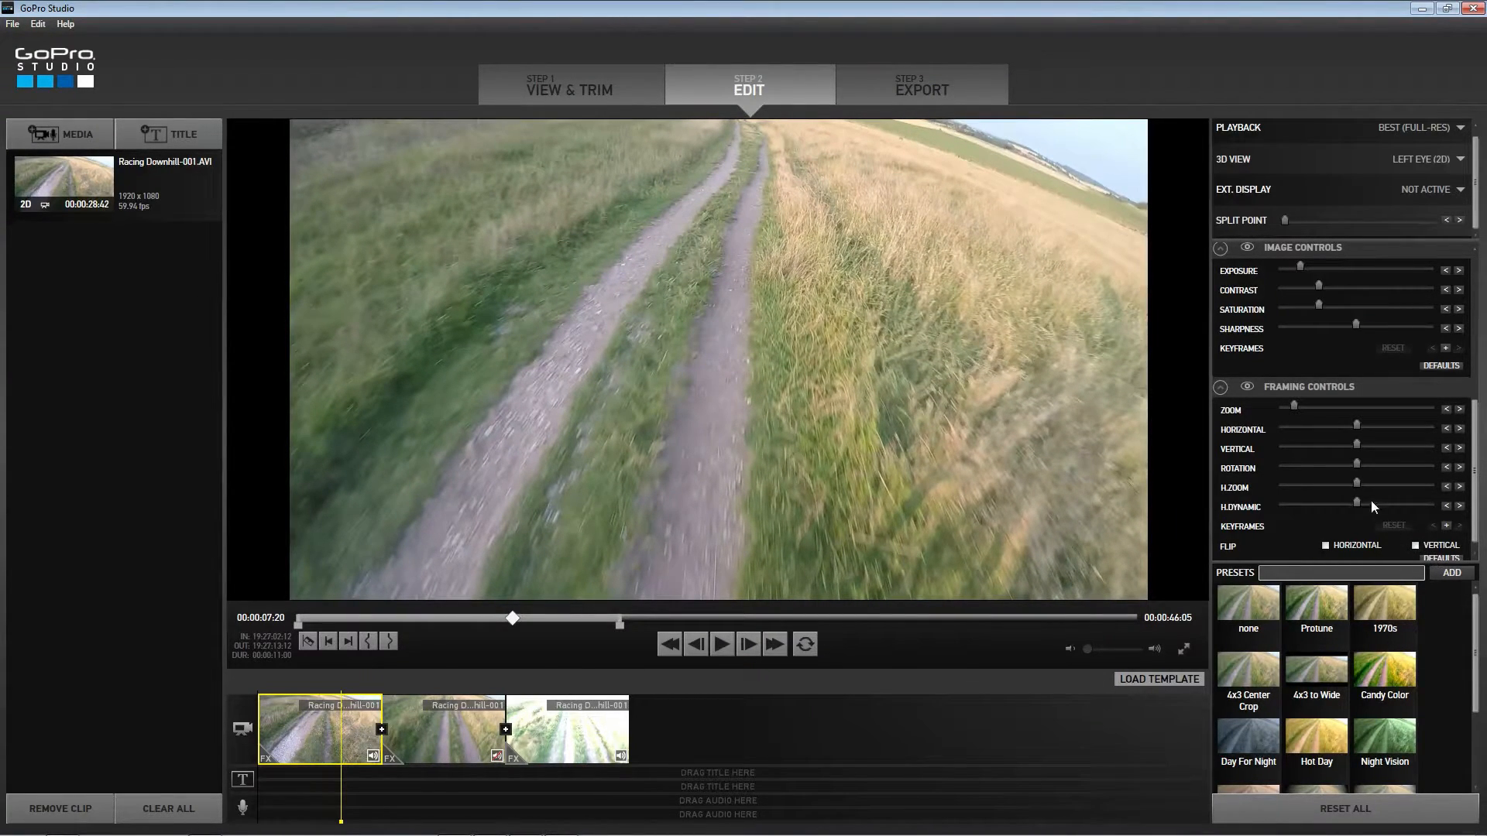
- Try the minimum H.Zoom and the maximum H.Dynamic on the first segment, and restore the framing defaults
left_click_drag(1358, 481, 1271, 500)
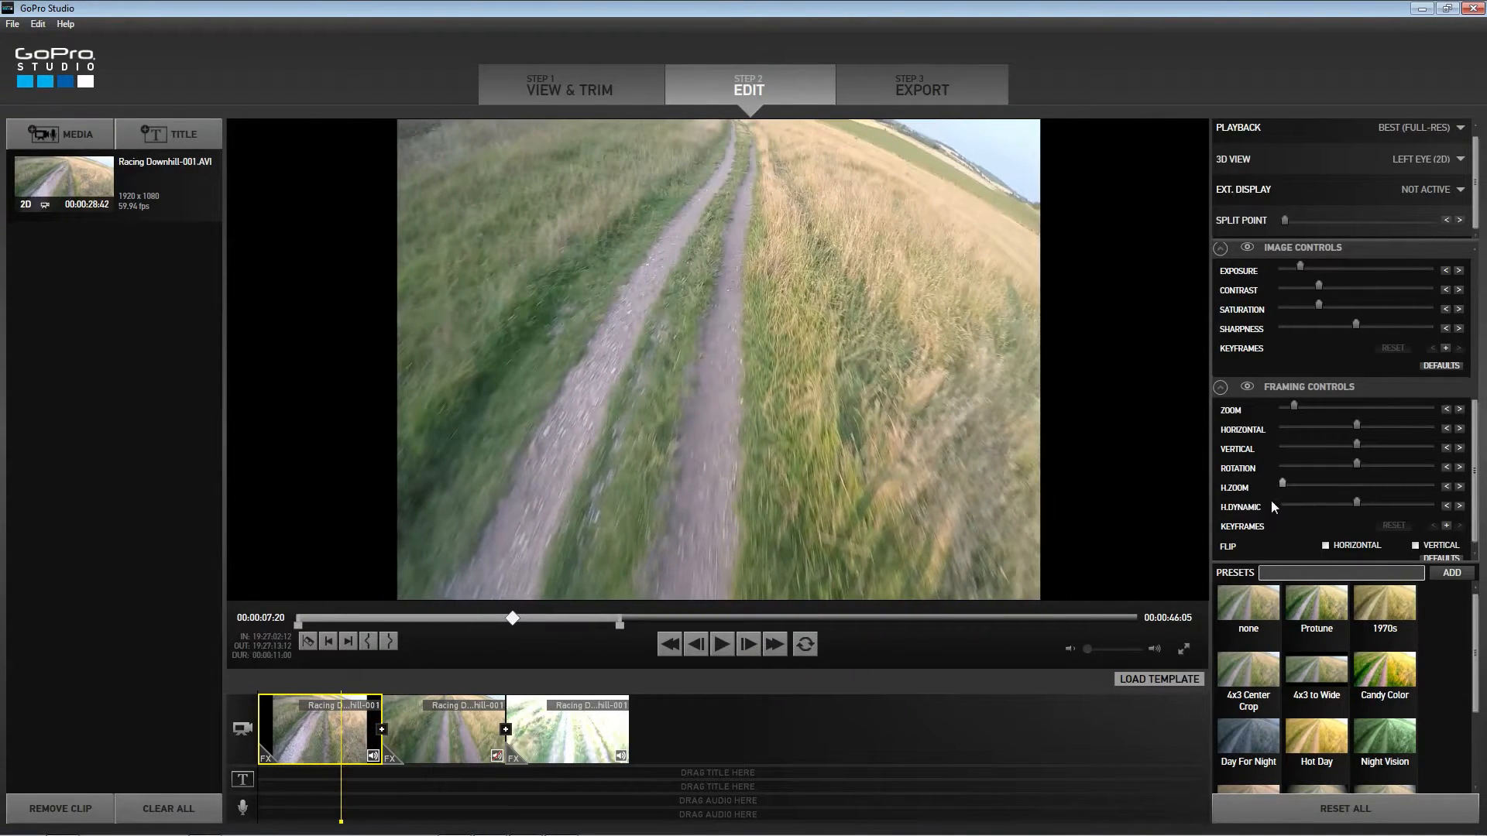
key("space")
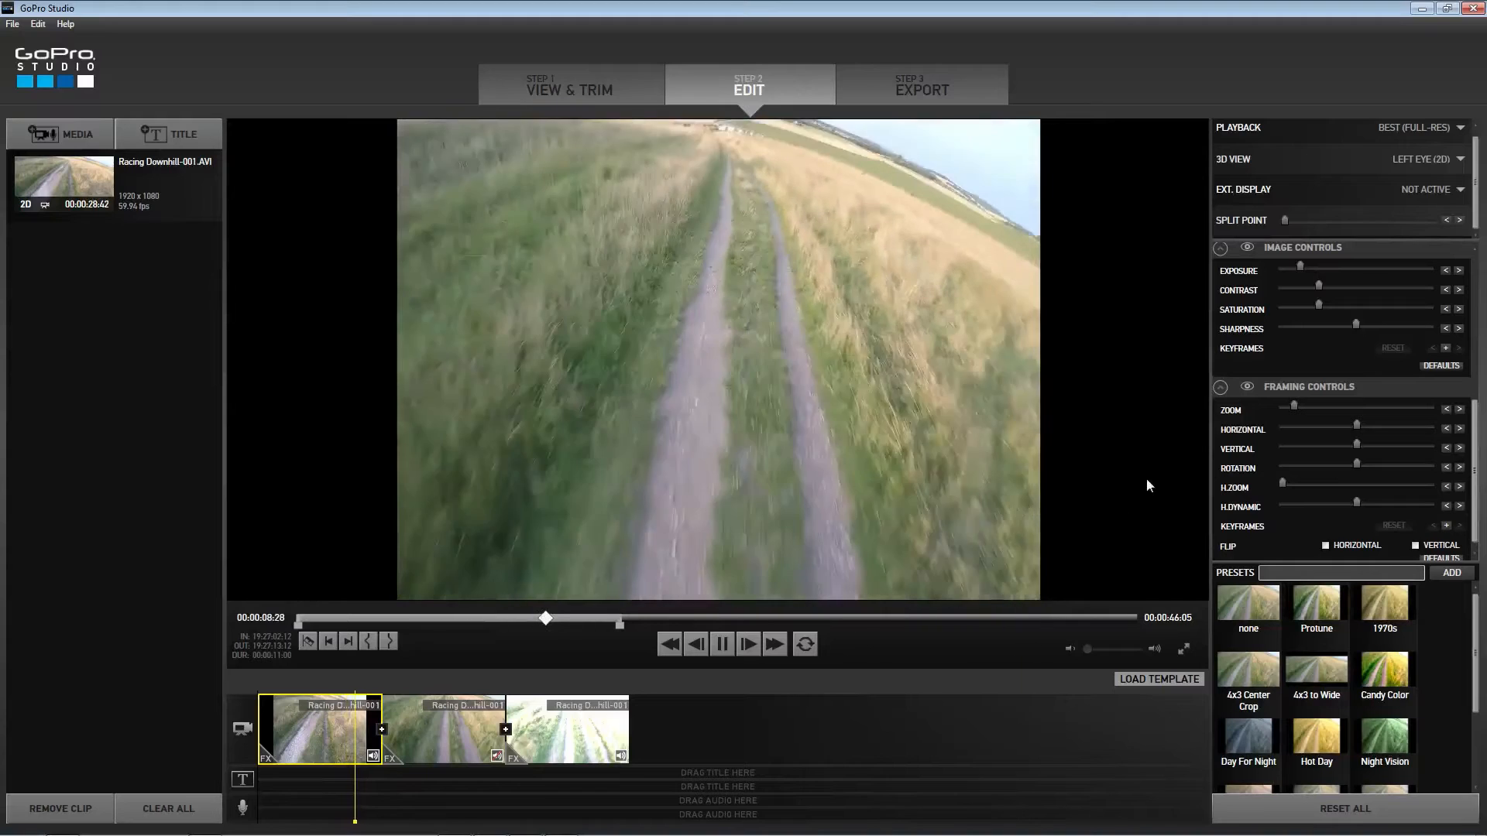
key("space")
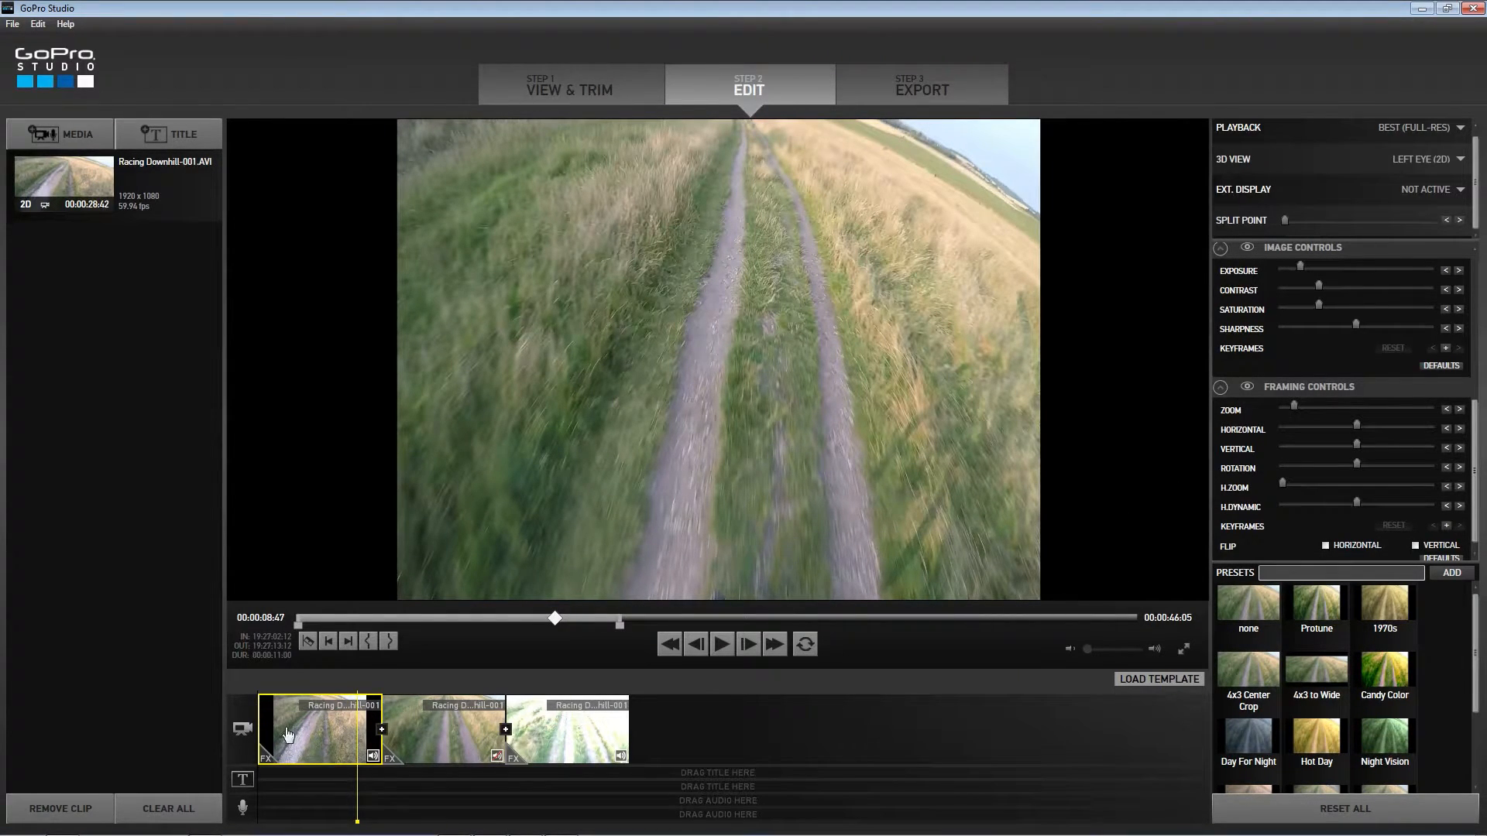
left_click_drag(1354, 505, 1429, 503)
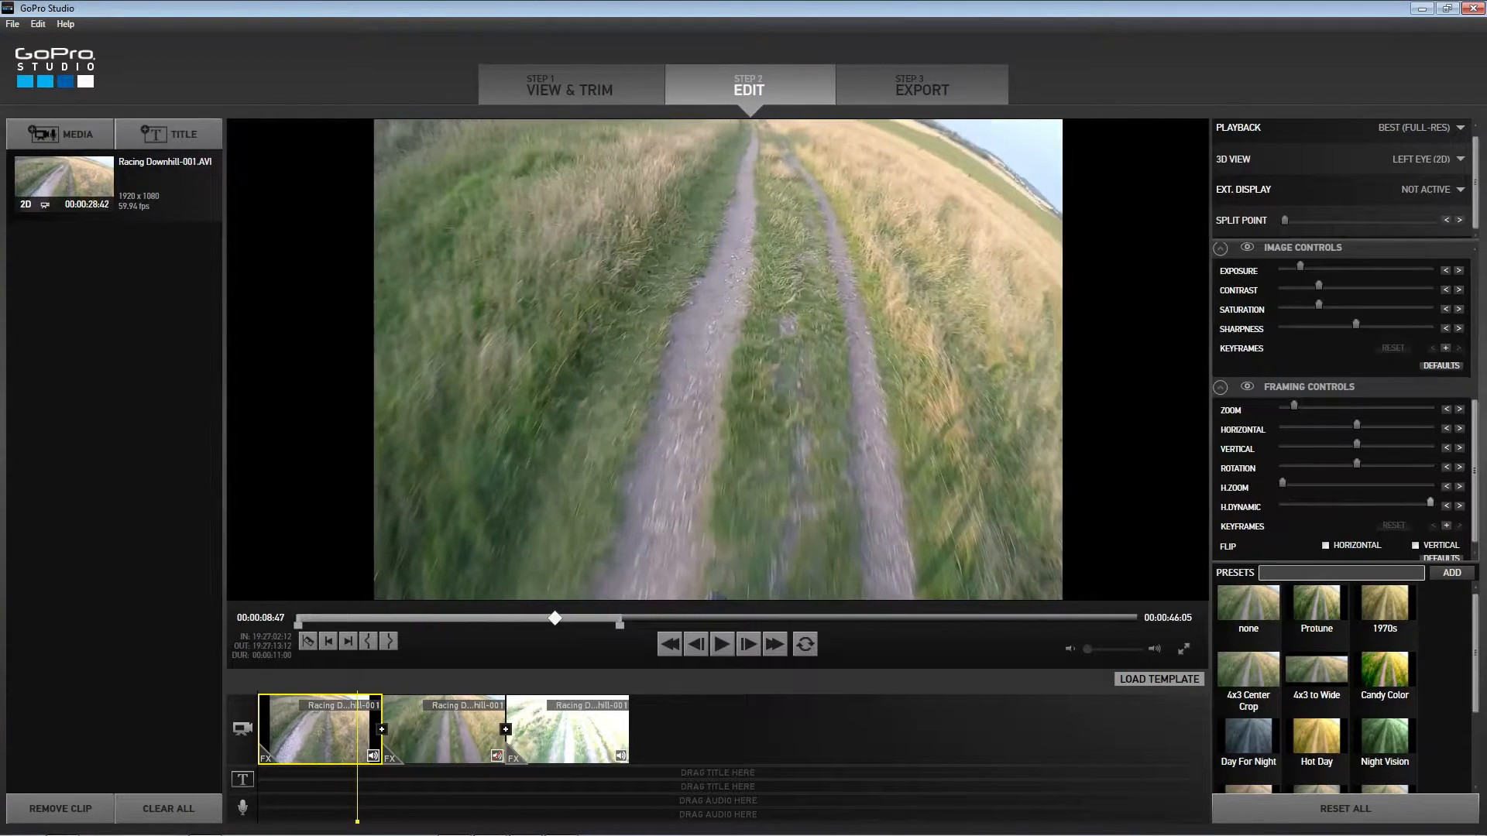
left_click(1440, 557)
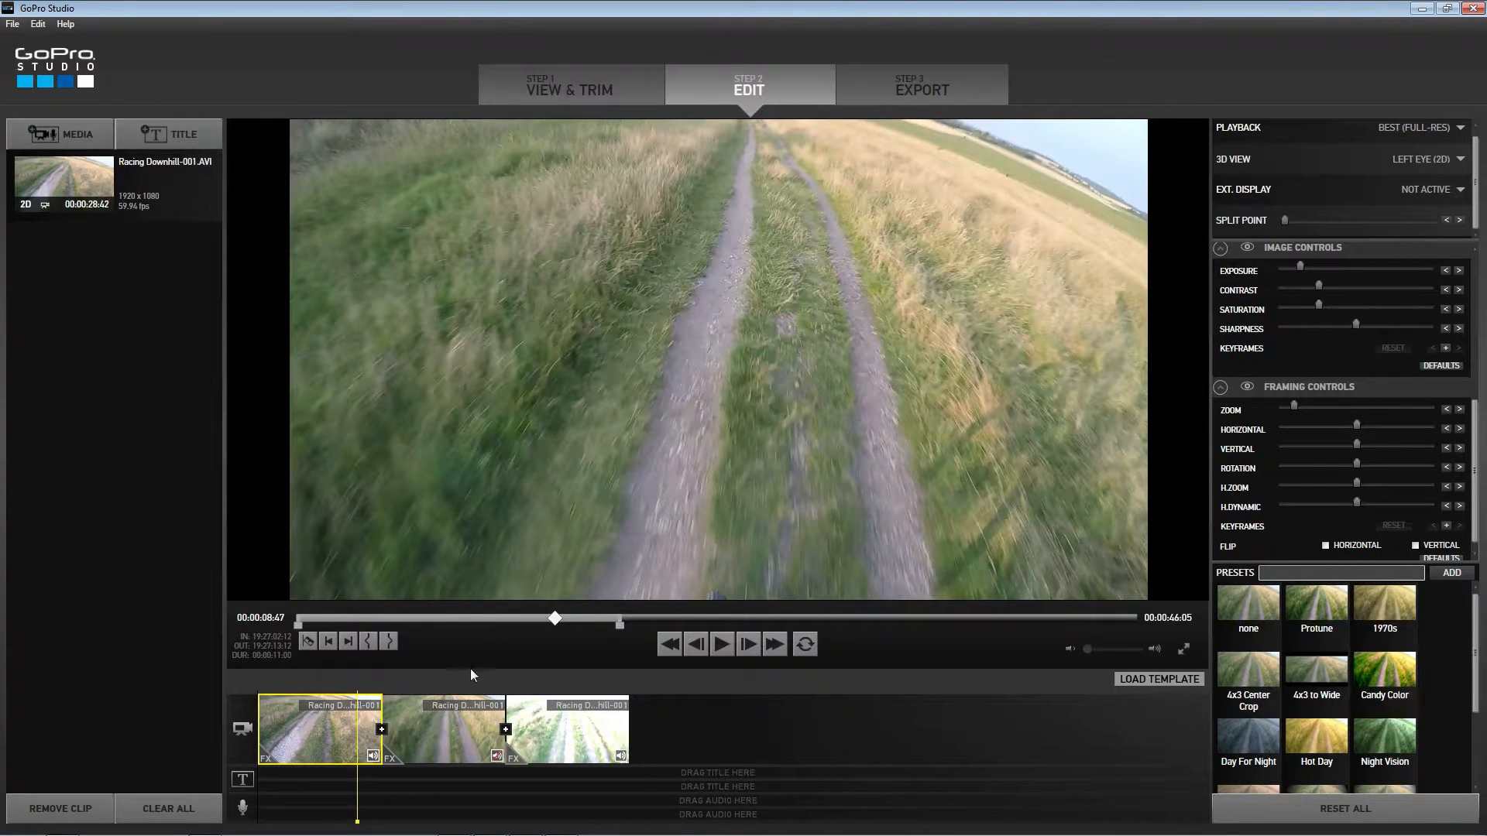
- Try a strongly raised exposure on the first segment and restore the image control defaults
scroll(1314, 370, "up", 1)
left_click_drag(1301, 304, 1366, 305)
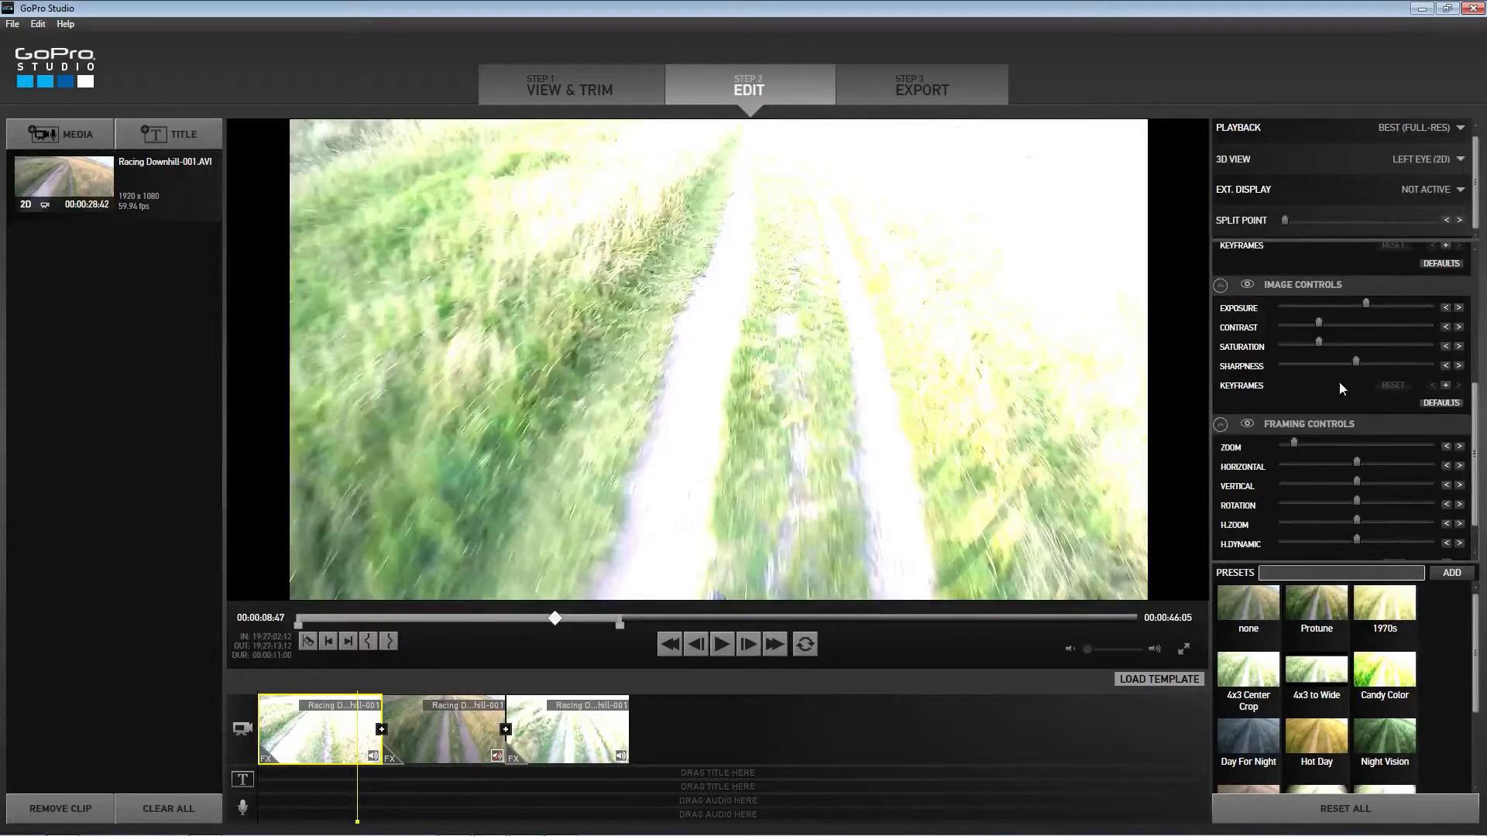
left_click(1441, 403)
- Try lower exposure and contrast with slightly raised sharpness on the third segment, and restore its image control defaults
left_click(588, 751)
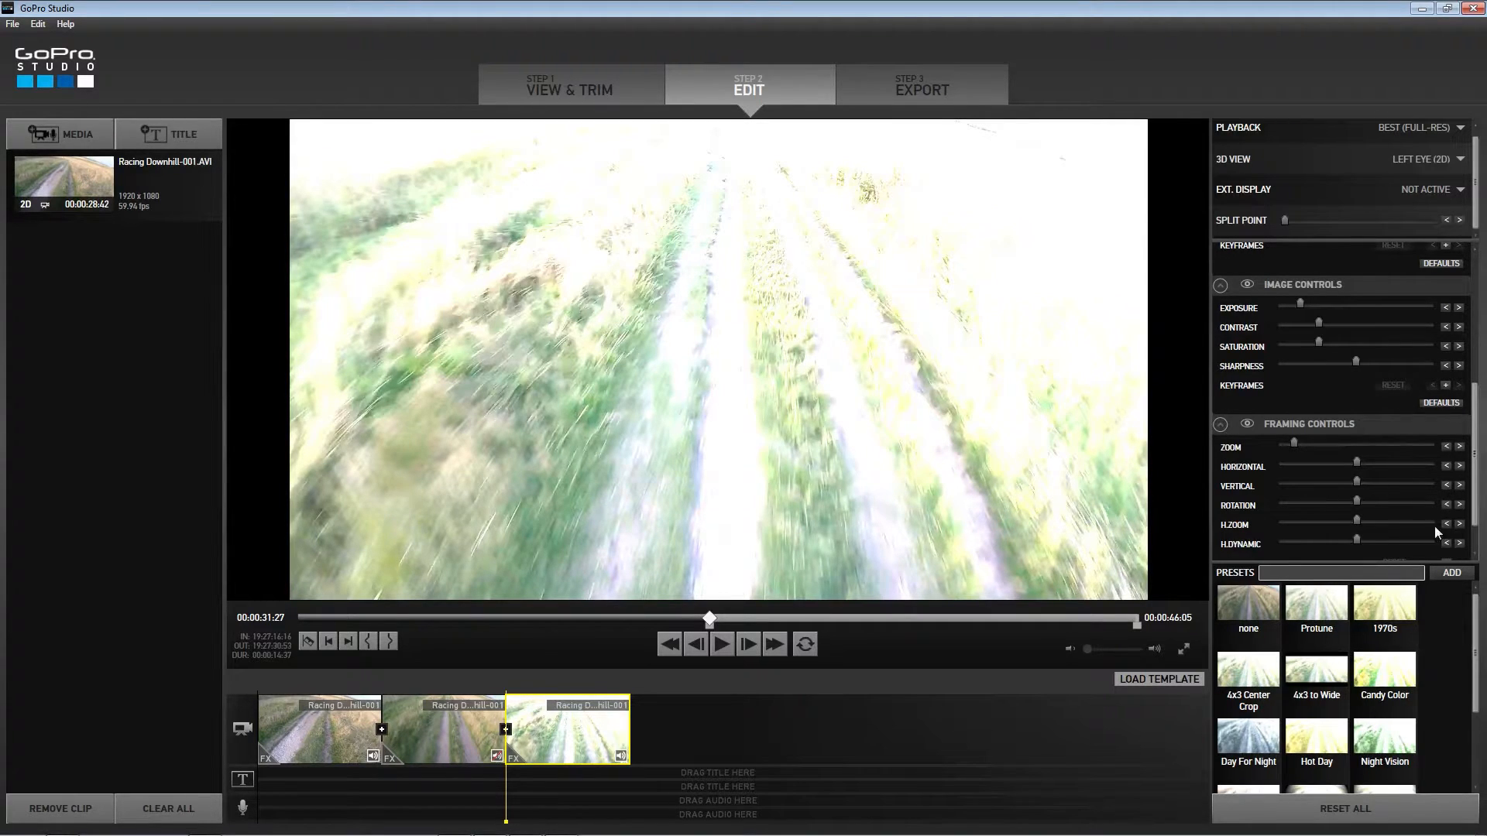
scroll(1442, 548, "down", 1)
scroll(1442, 546, "up", 6)
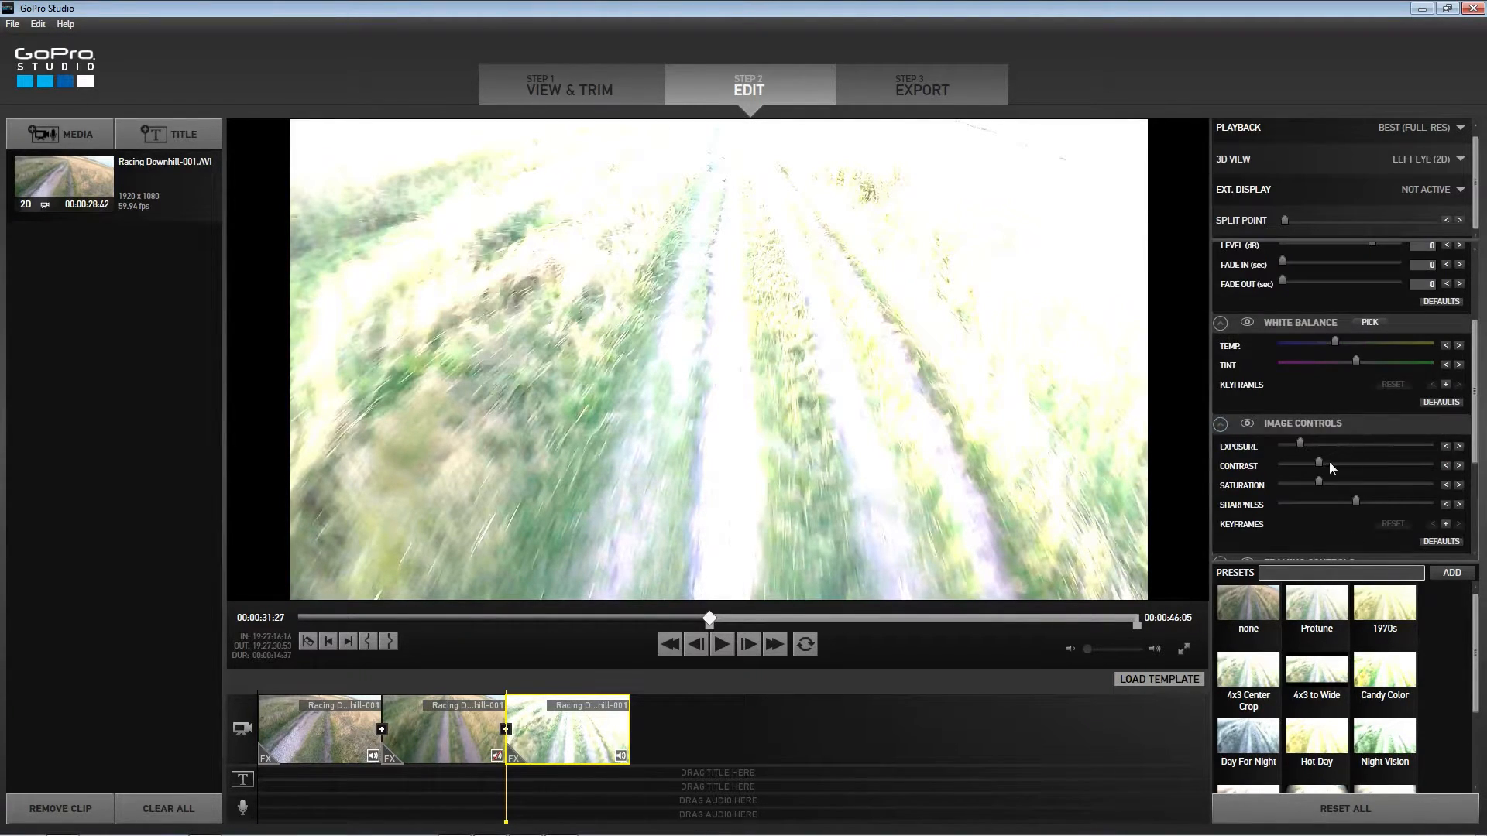
scroll(1336, 463, "down", 4)
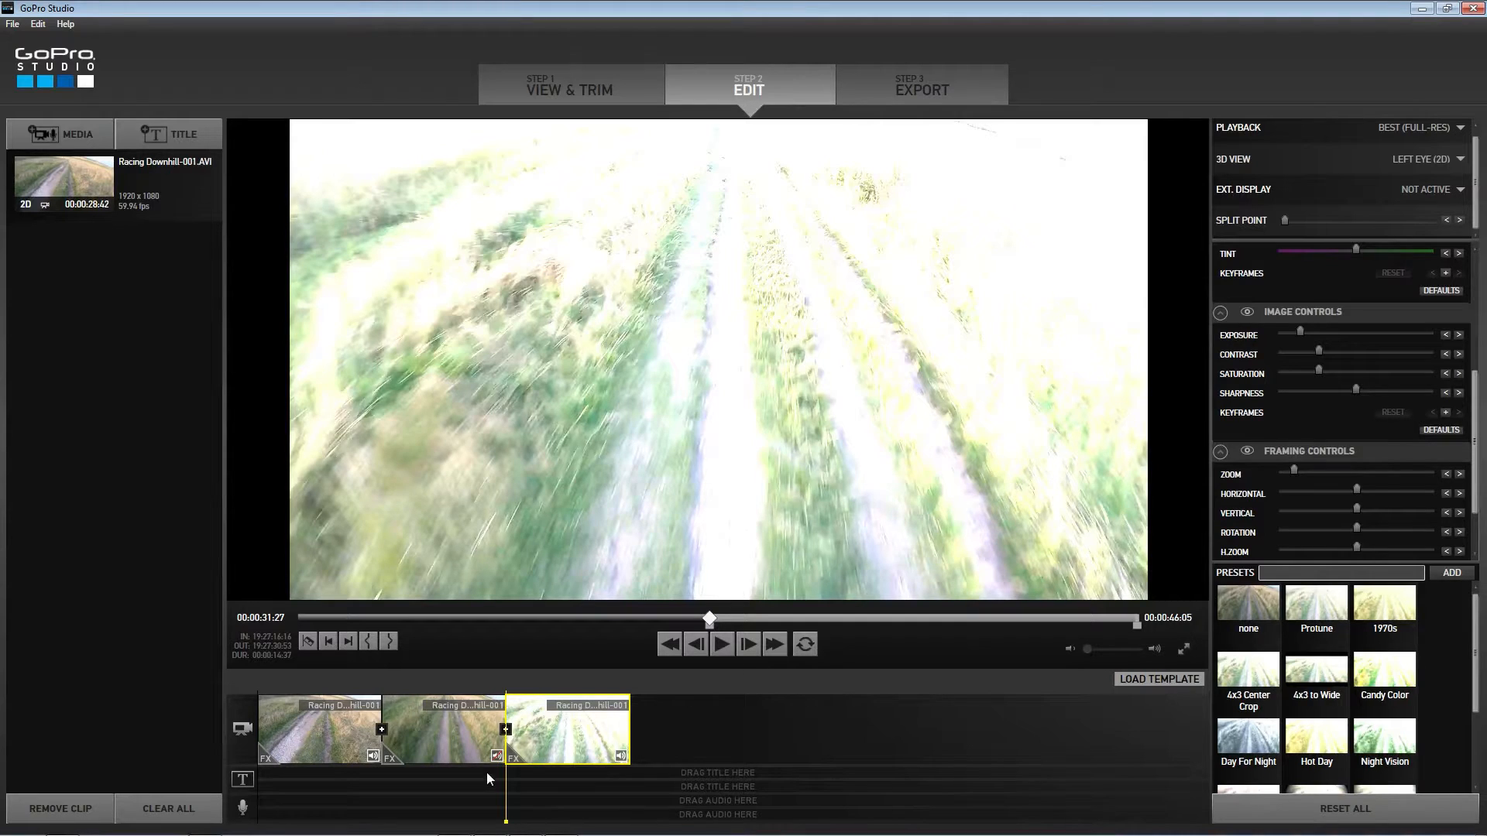
left_click_drag(508, 783, 564, 784)
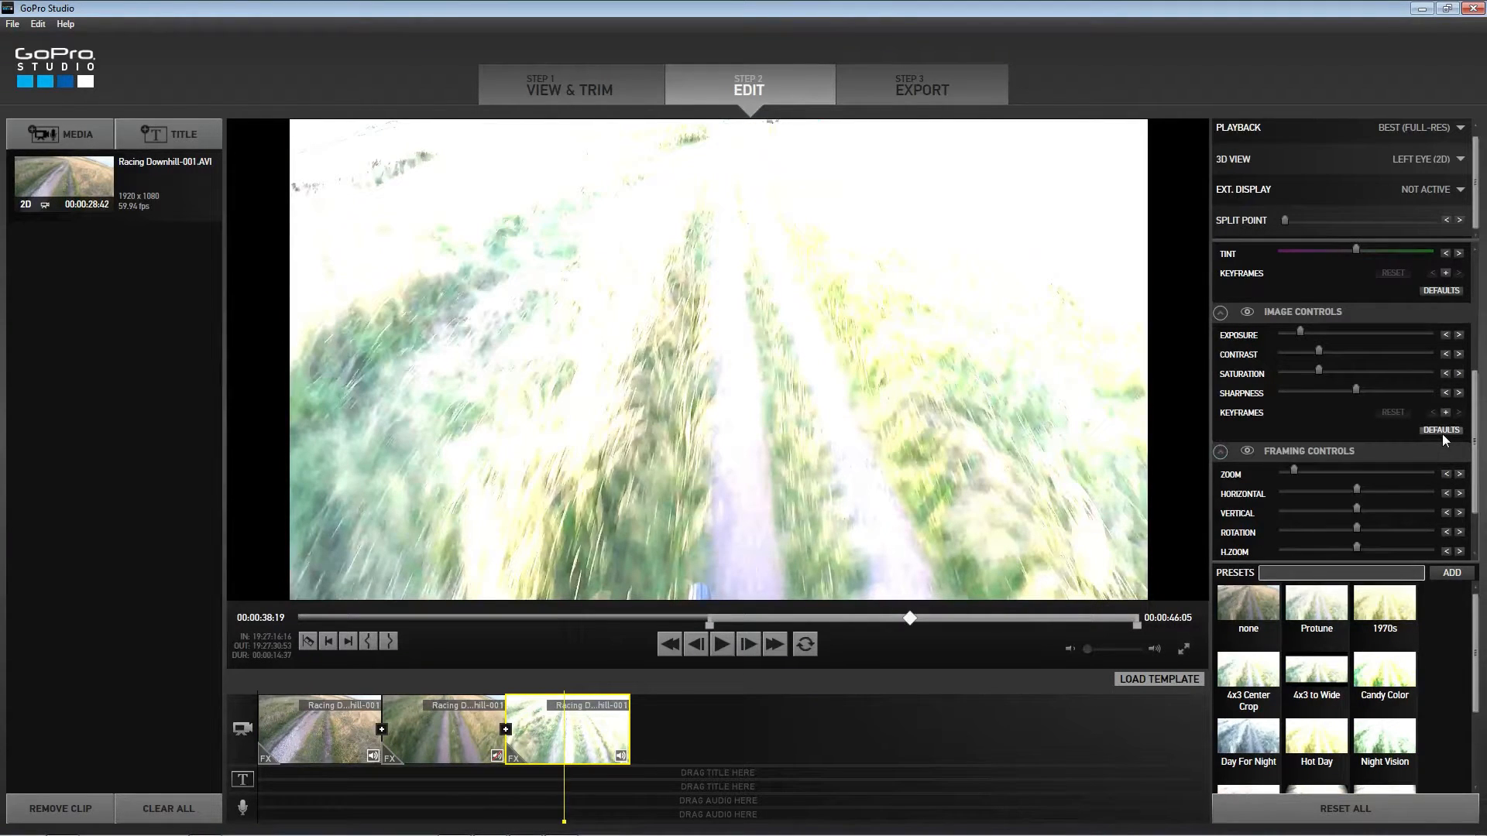
left_click_drag(1300, 333, 1296, 334)
left_click_drag(1356, 390, 1308, 355)
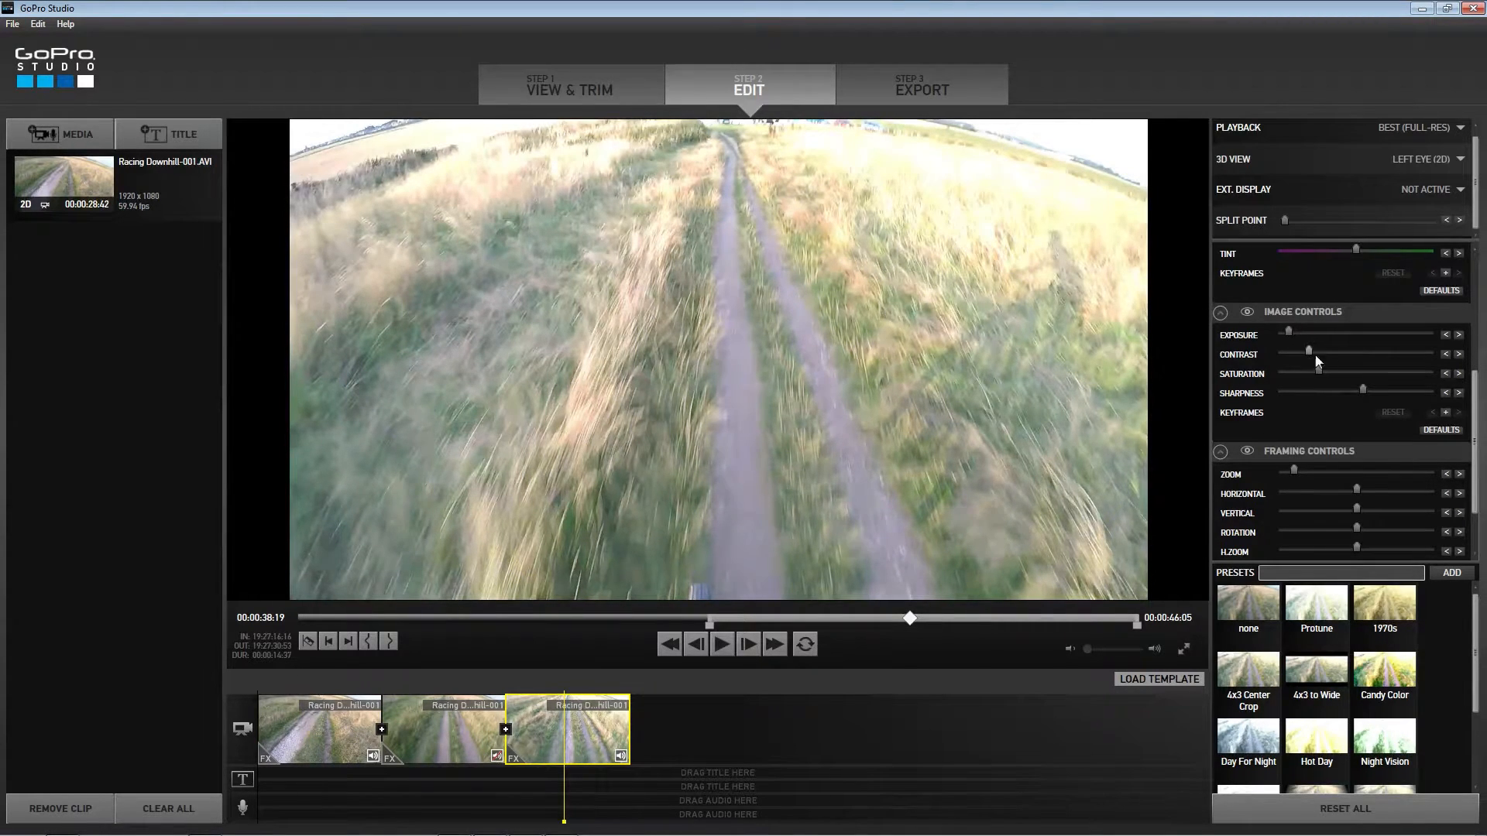
scroll(1317, 353, "up", 2)
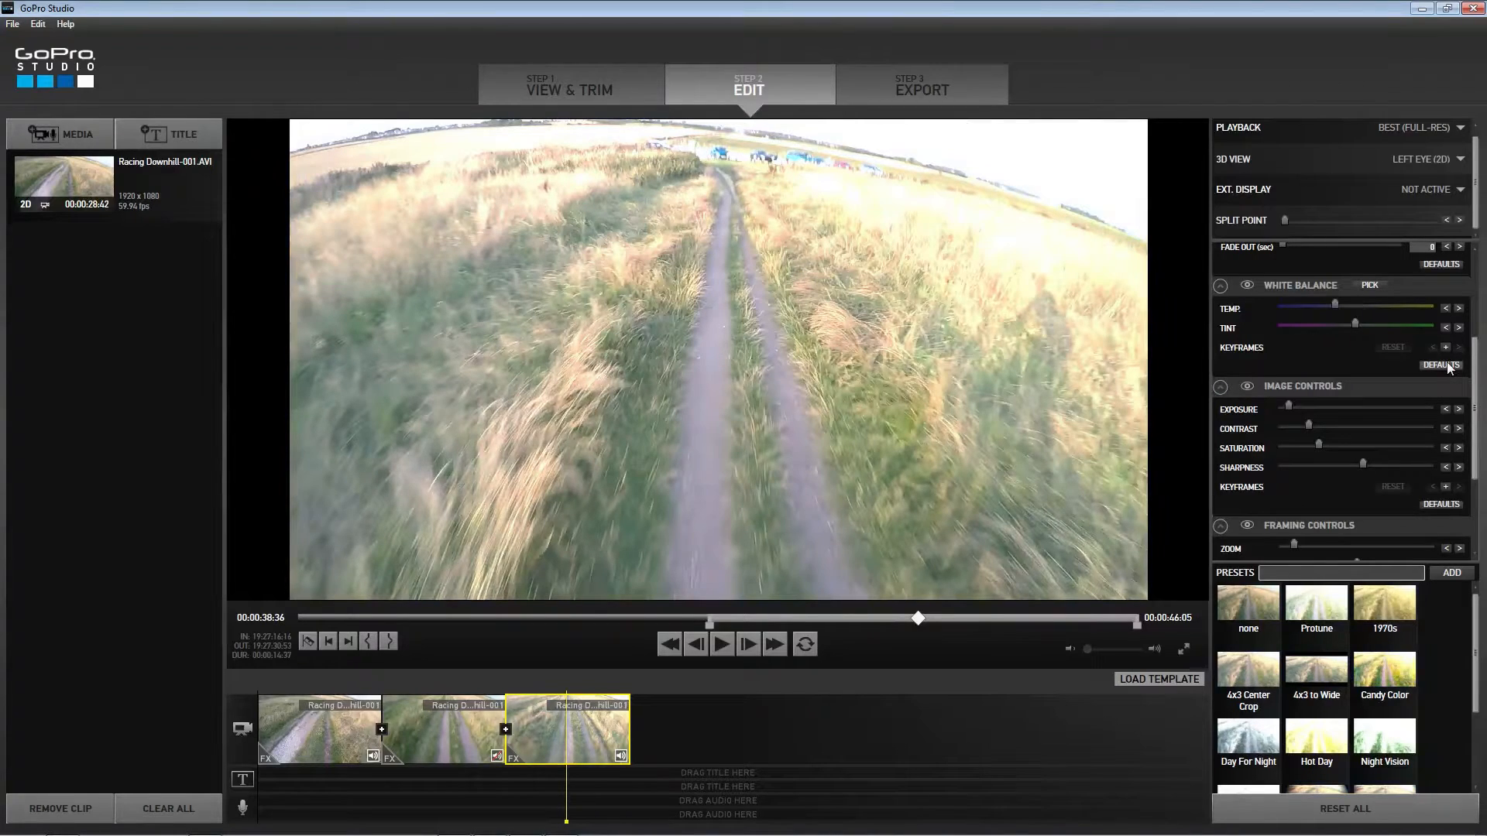
left_click(1442, 504)
- Lower the third segment's exposure and contrast below their defaults to darken the overexposed picture
scroll(1432, 495, "down", 2)
scroll(1430, 414, "up", 1)
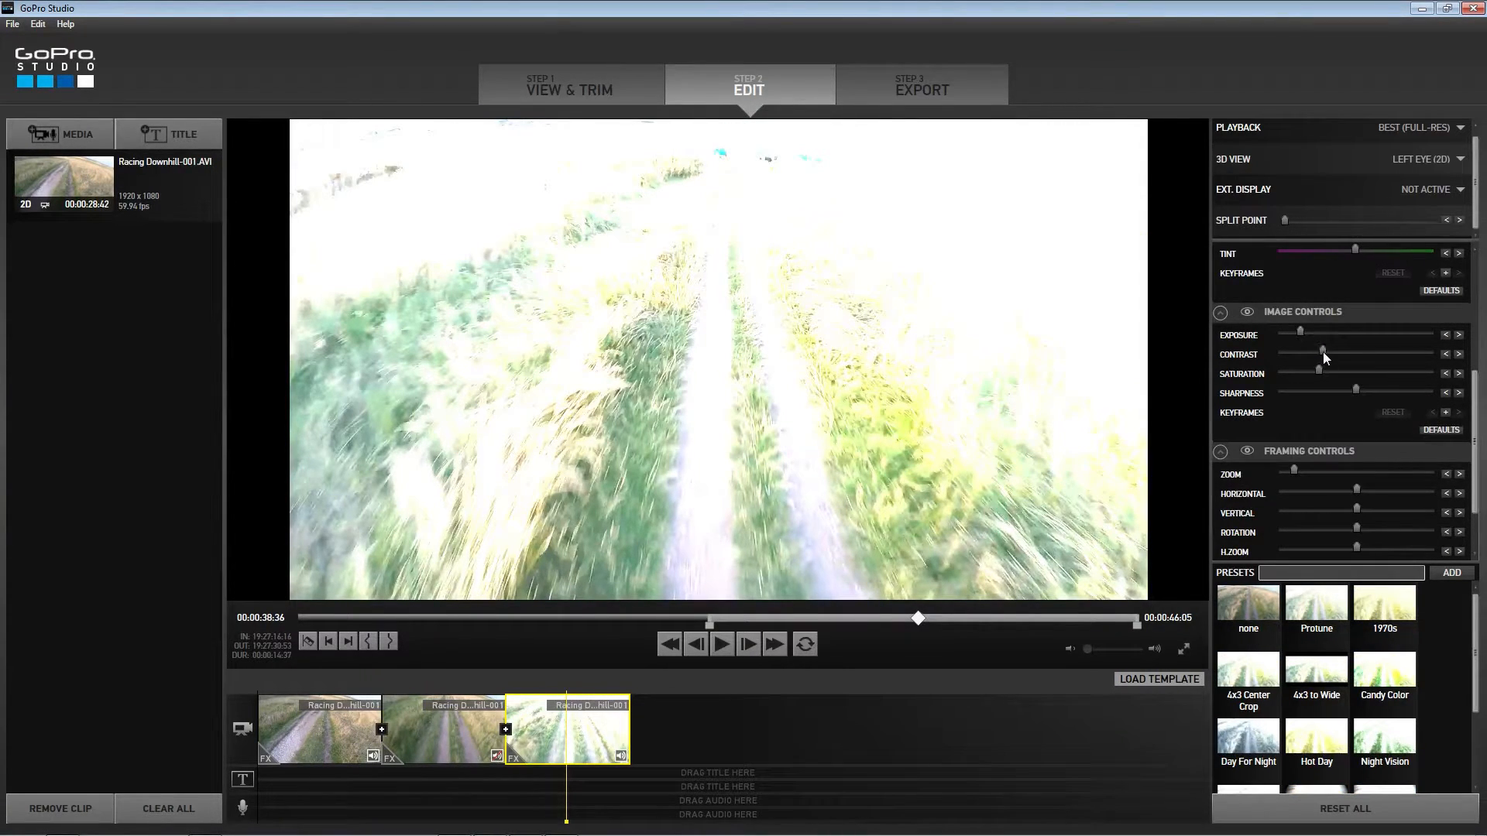
left_click_drag(1323, 350, 1290, 329)
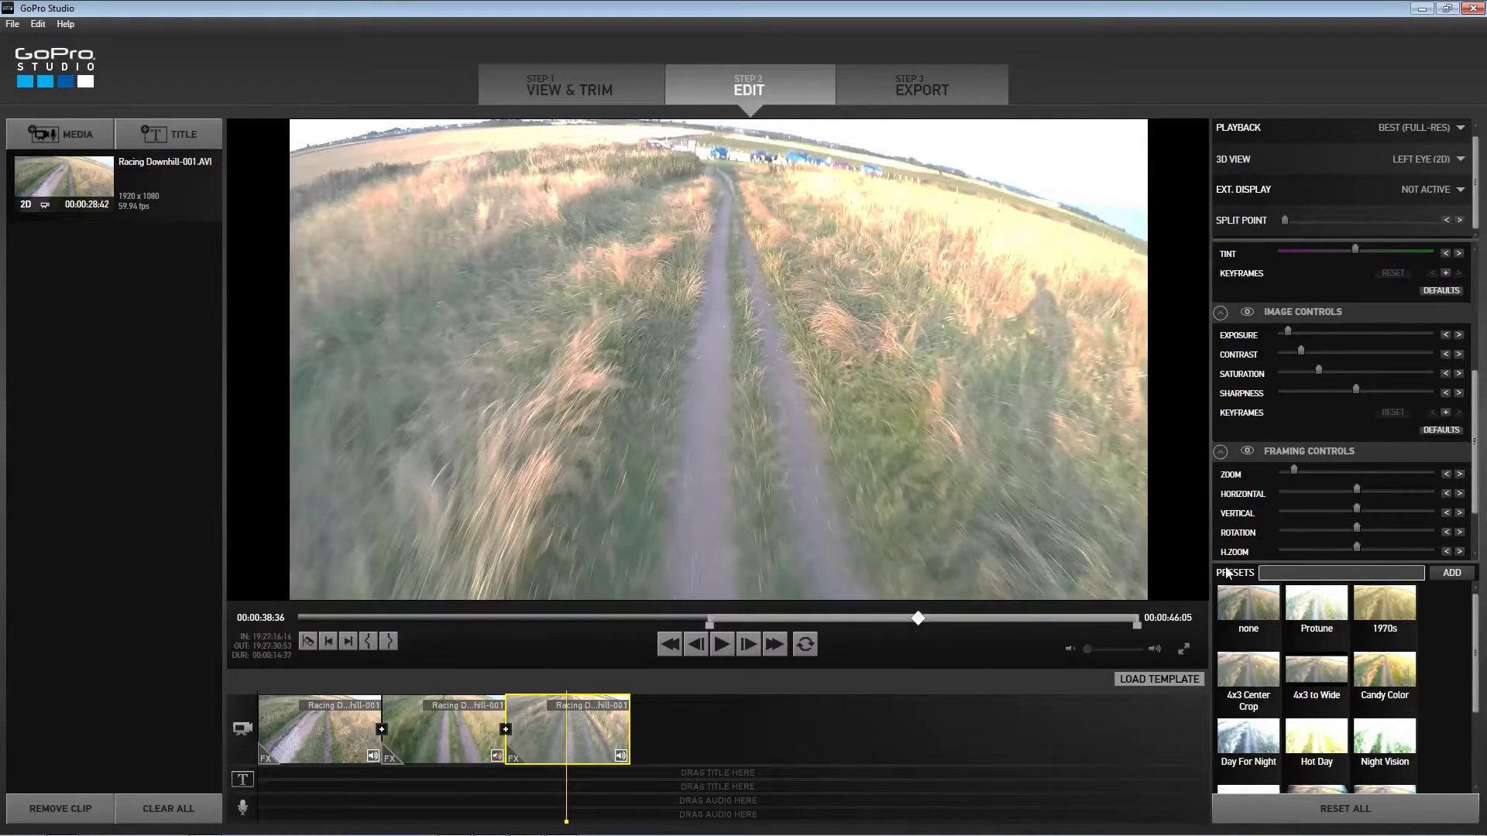
- Try the horizontal and vertical flip options on the third segment, and leave both turned off
scroll(1337, 457, "down", 2)
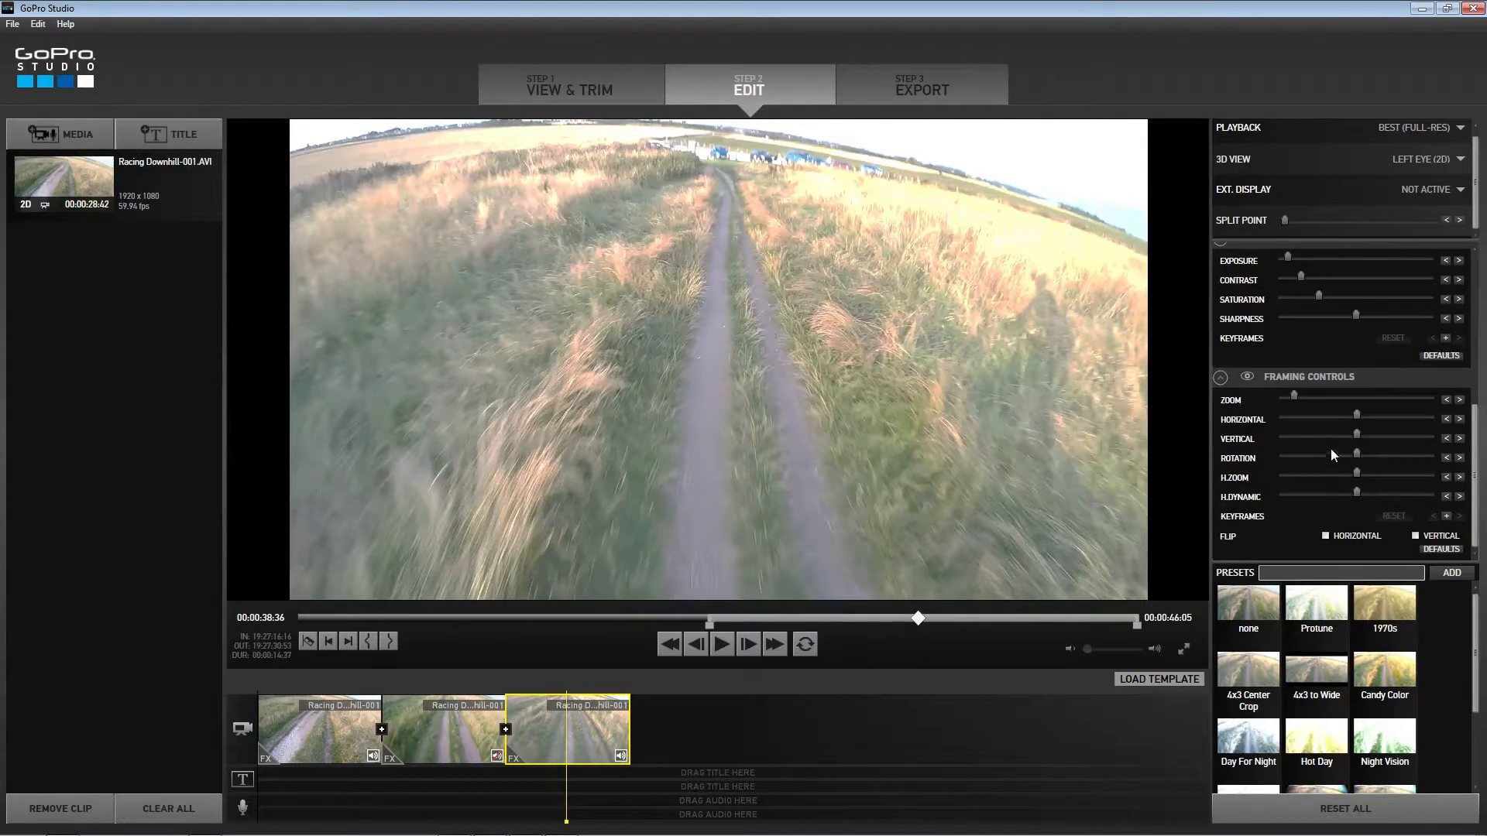
left_click(1327, 535)
left_click(1323, 537)
left_click(1416, 541)
left_click(1416, 540)
left_click(1416, 537)
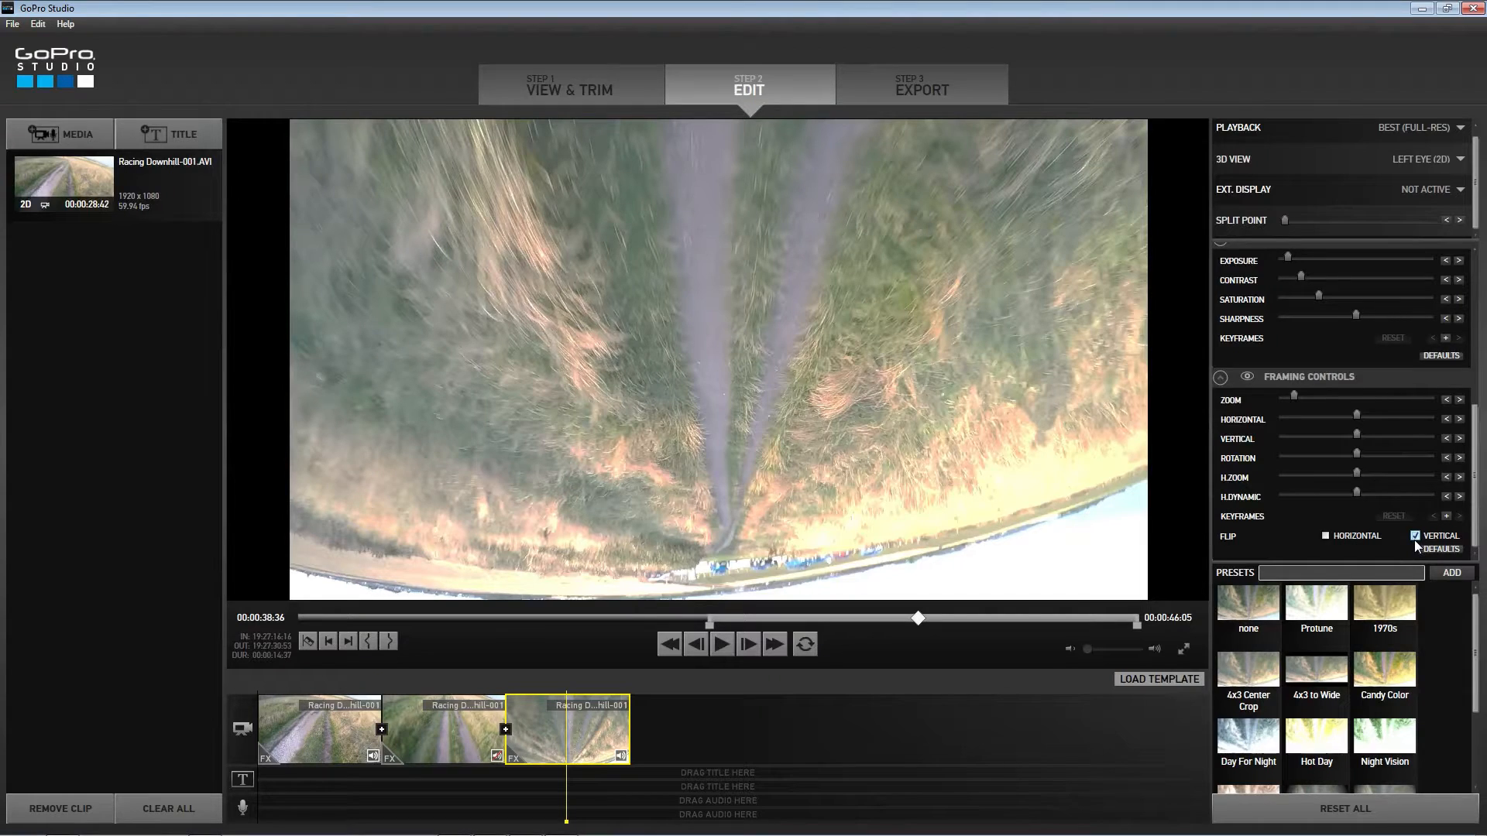
left_click(1416, 537)
left_click(1416, 534)
left_click(1414, 535)
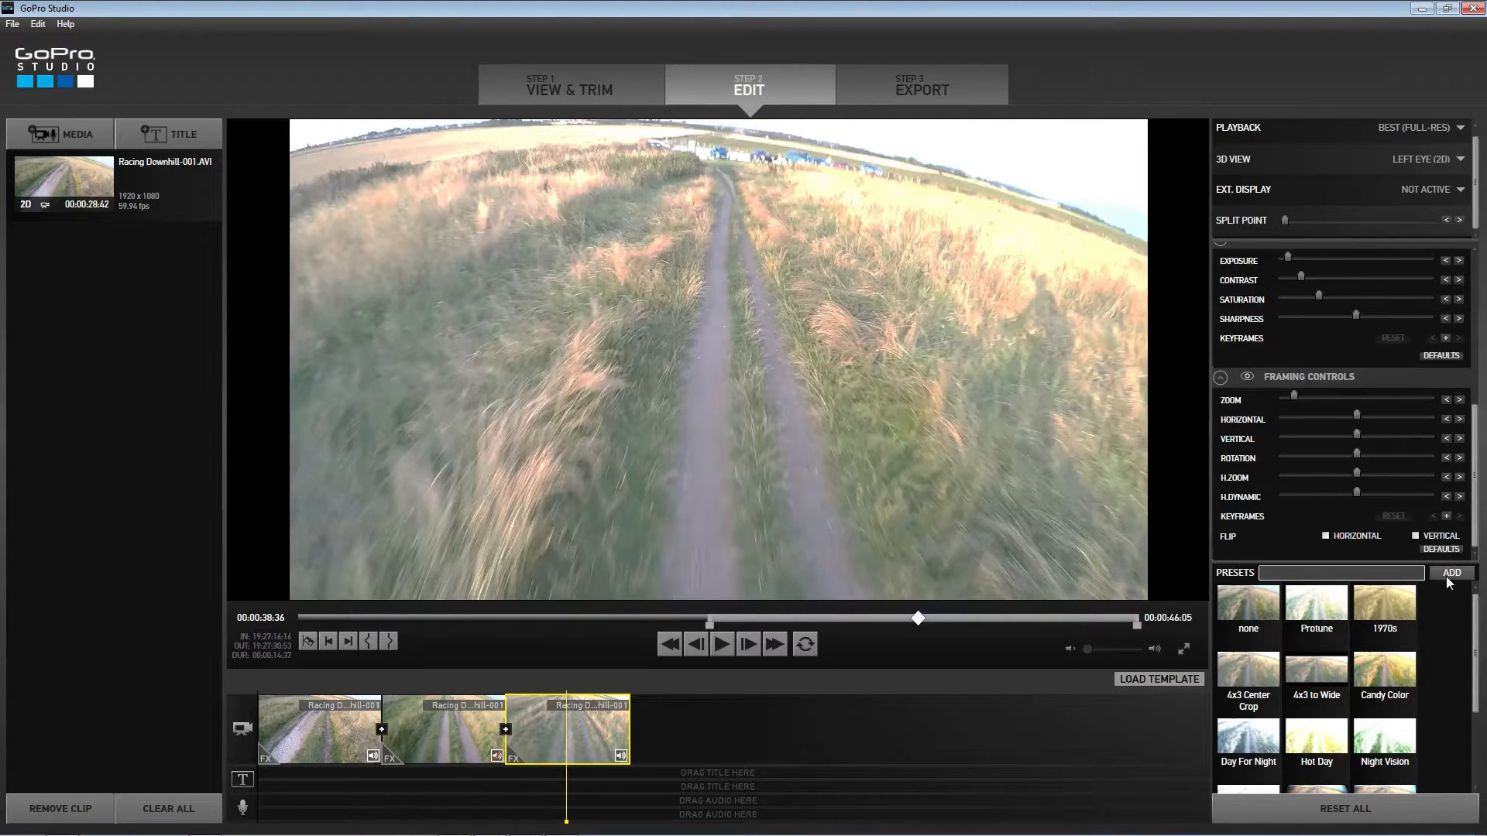
- Try the Protune and Candy Color presets on the second segment
left_click_drag(569, 802, 439, 794)
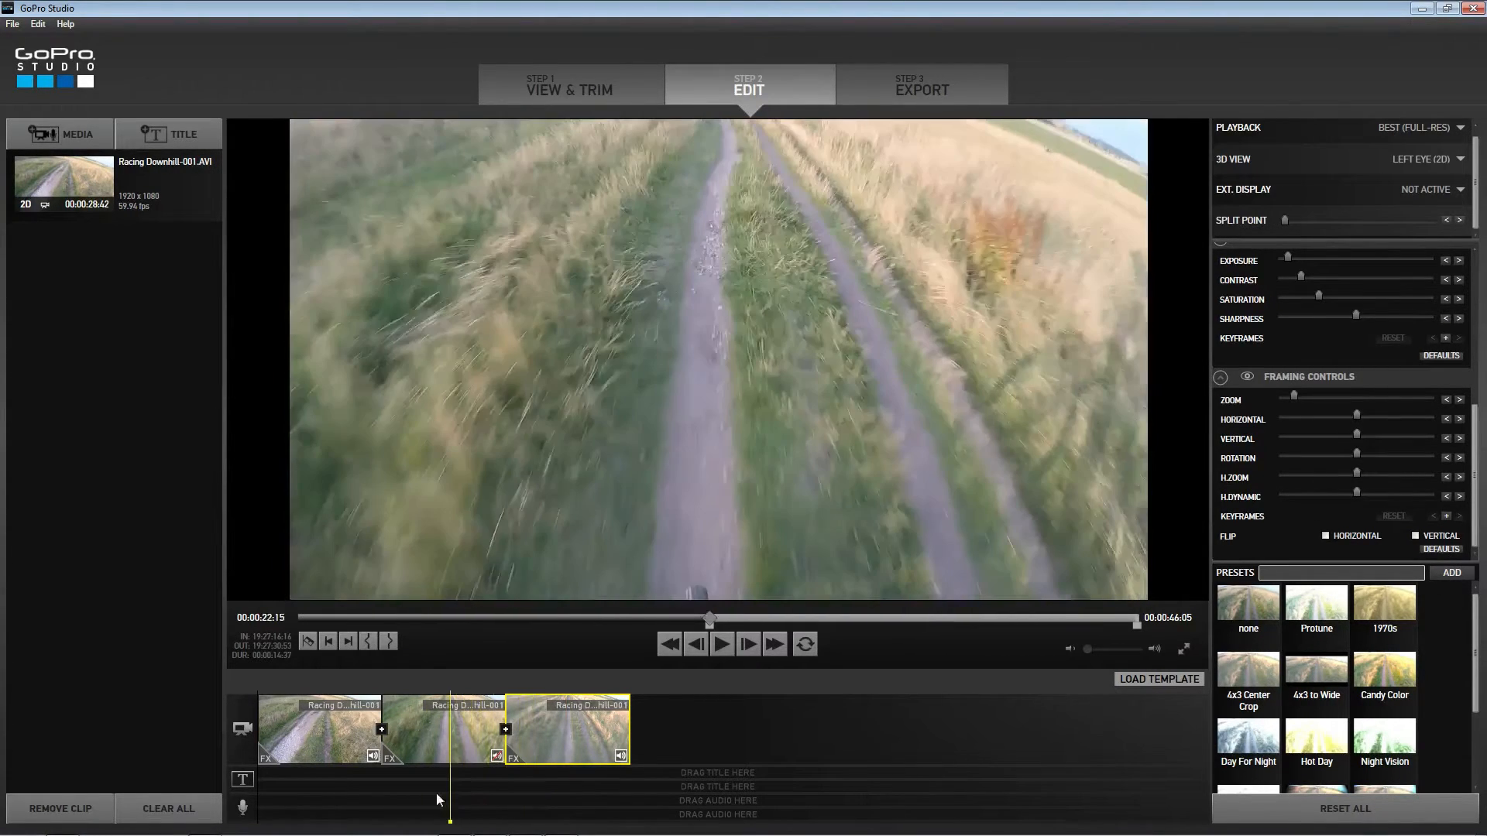
scroll(1475, 649, "down", 2)
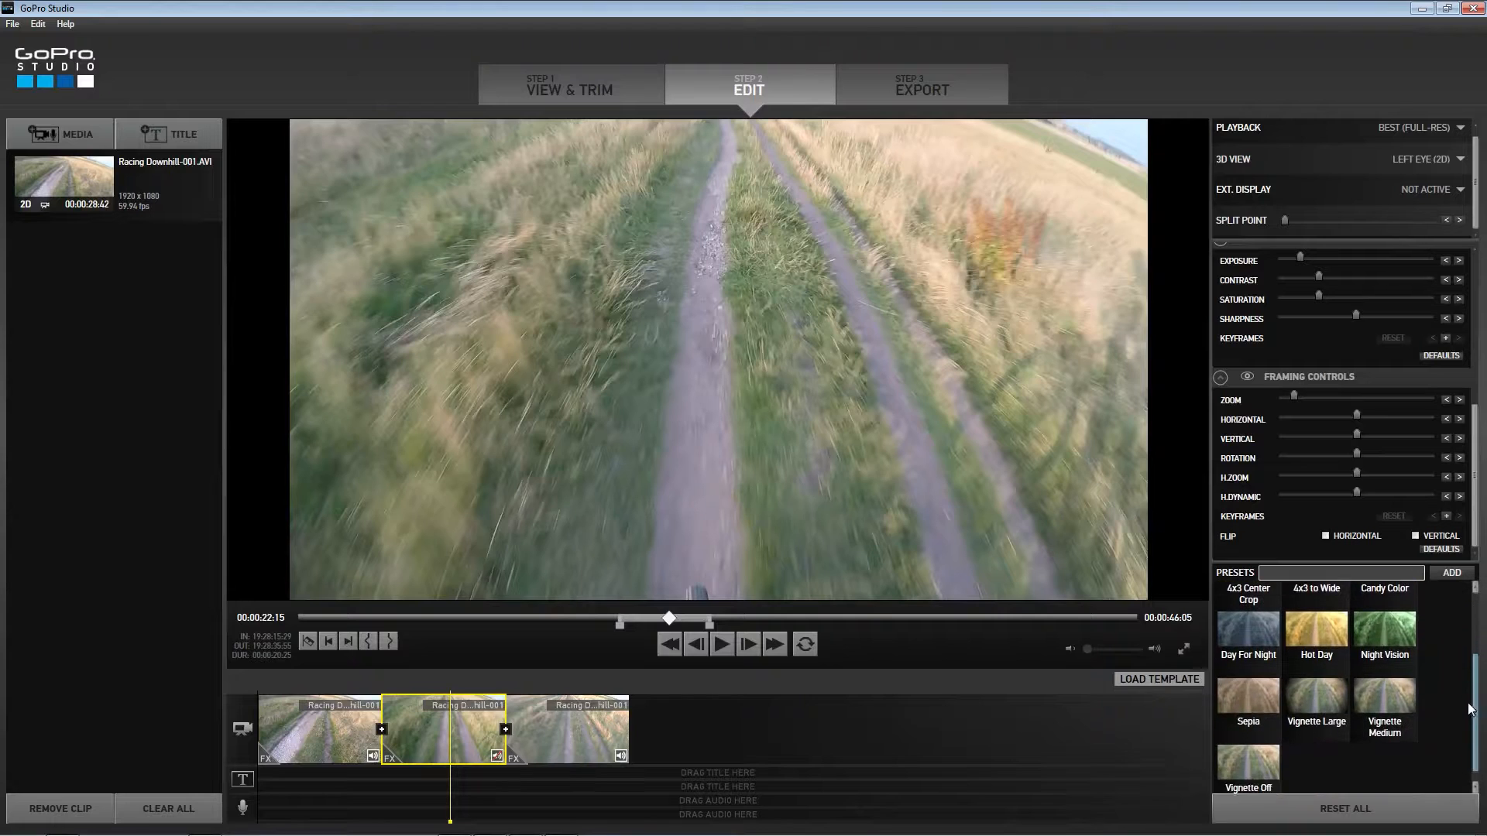
scroll(1476, 649, "up", 2)
left_click(1301, 630)
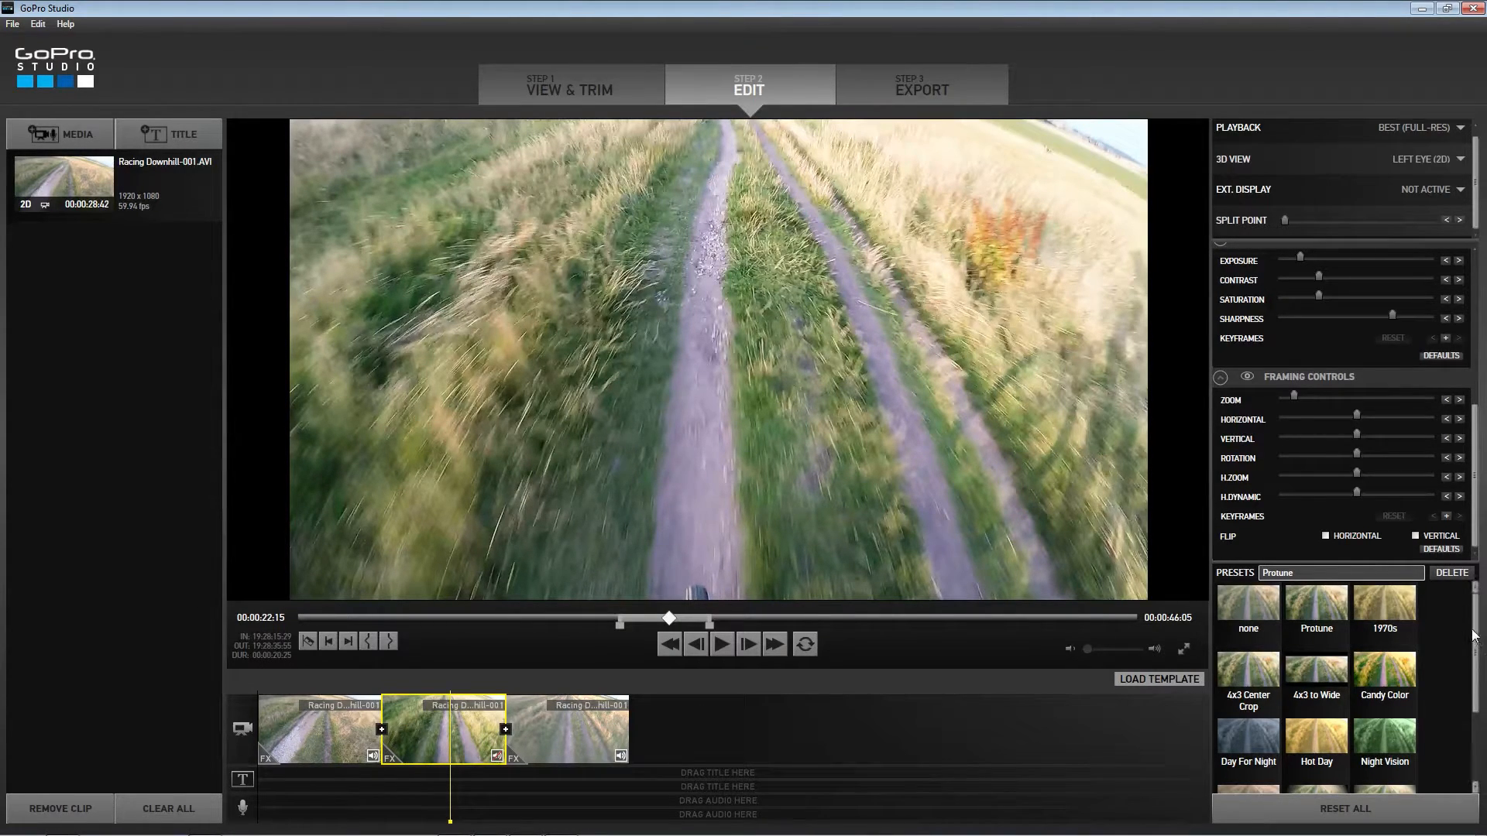
mouse_move(1475, 636)
left_mouse_down()
mouse_move(1474, 658)
mouse_move(1474, 621)
left_mouse_up()
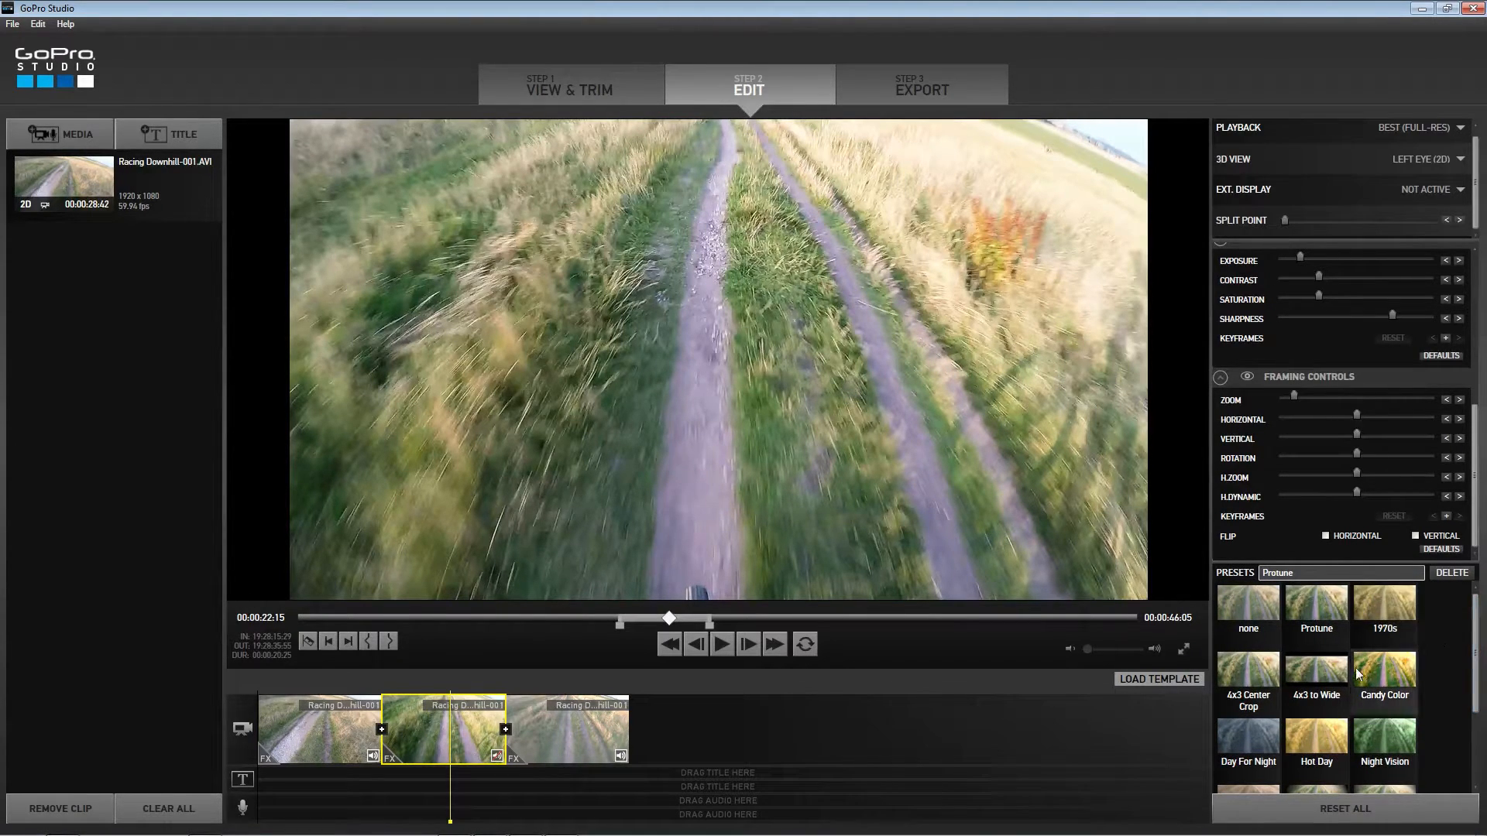
left_click(1387, 672)
left_click(1280, 679)
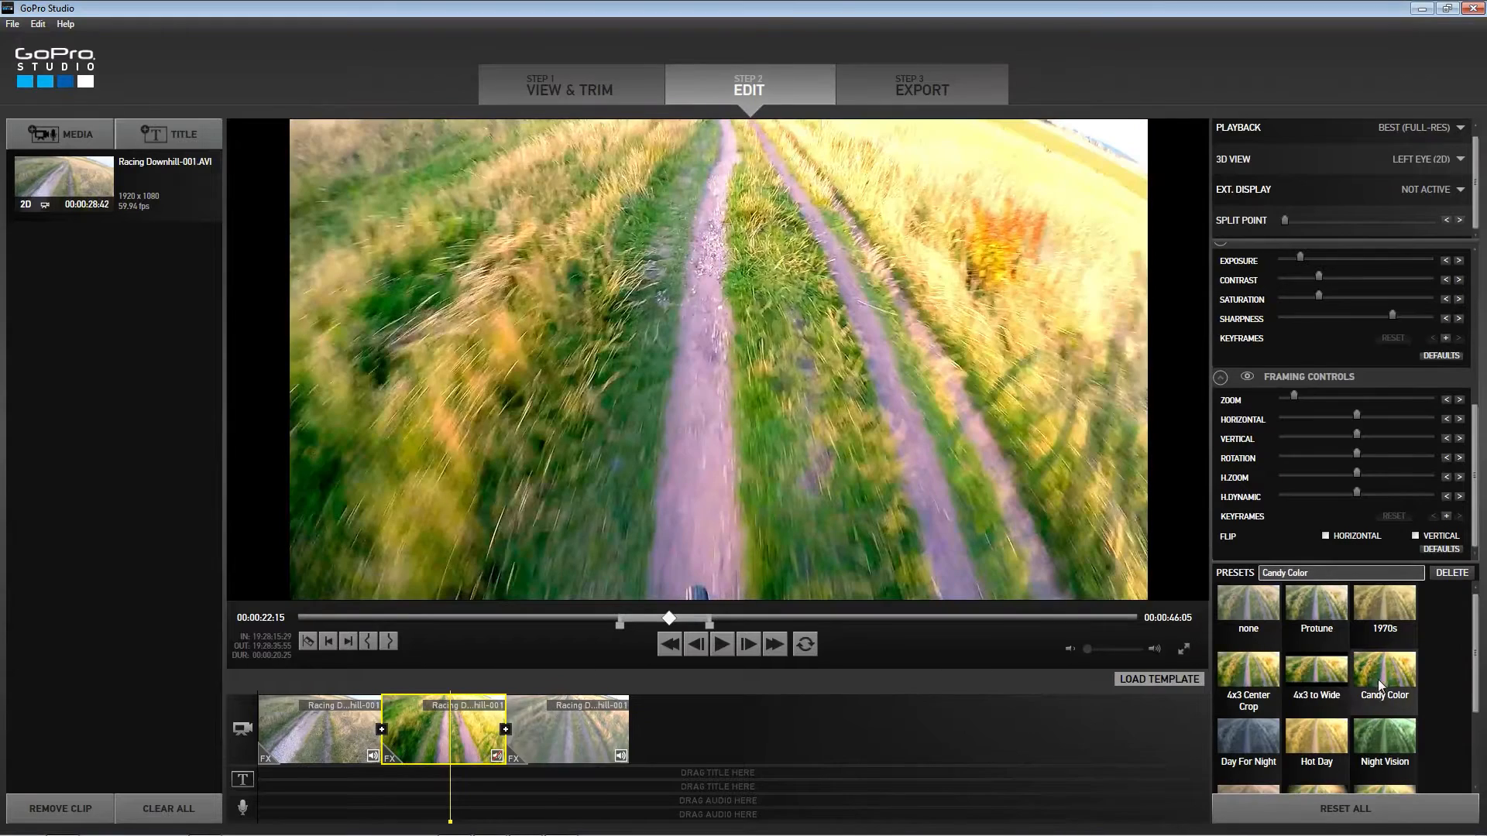
- Try the Hot Day preset on the second segment, and combine it with Candy Color
left_click(1243, 729)
left_click(1317, 757)
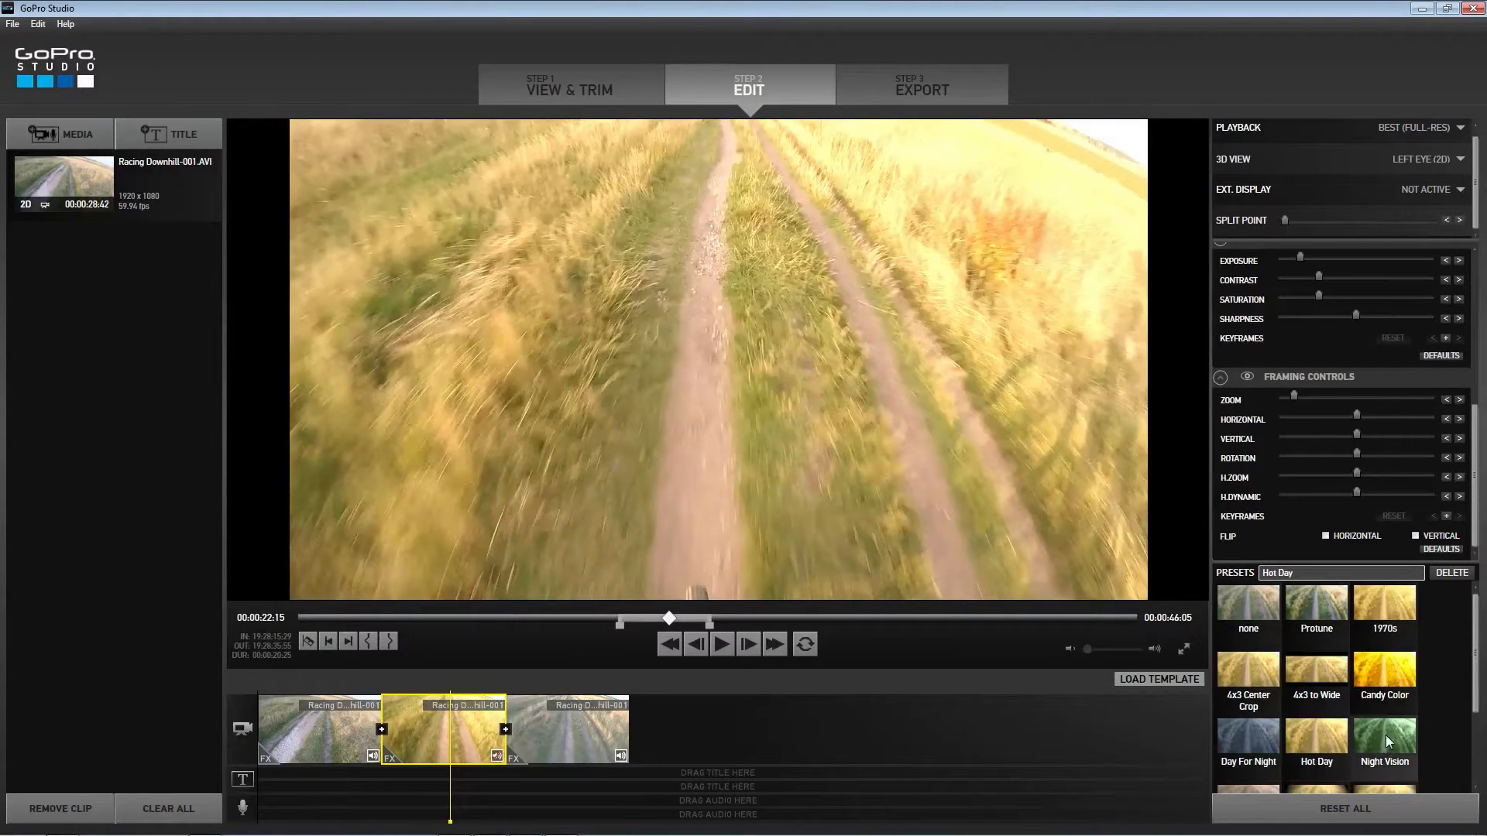
left_click(1402, 673)
- Try the Night Vision, Vignette Off and Vignette Medium presets on the second segment
scroll(1475, 673, "down", 1)
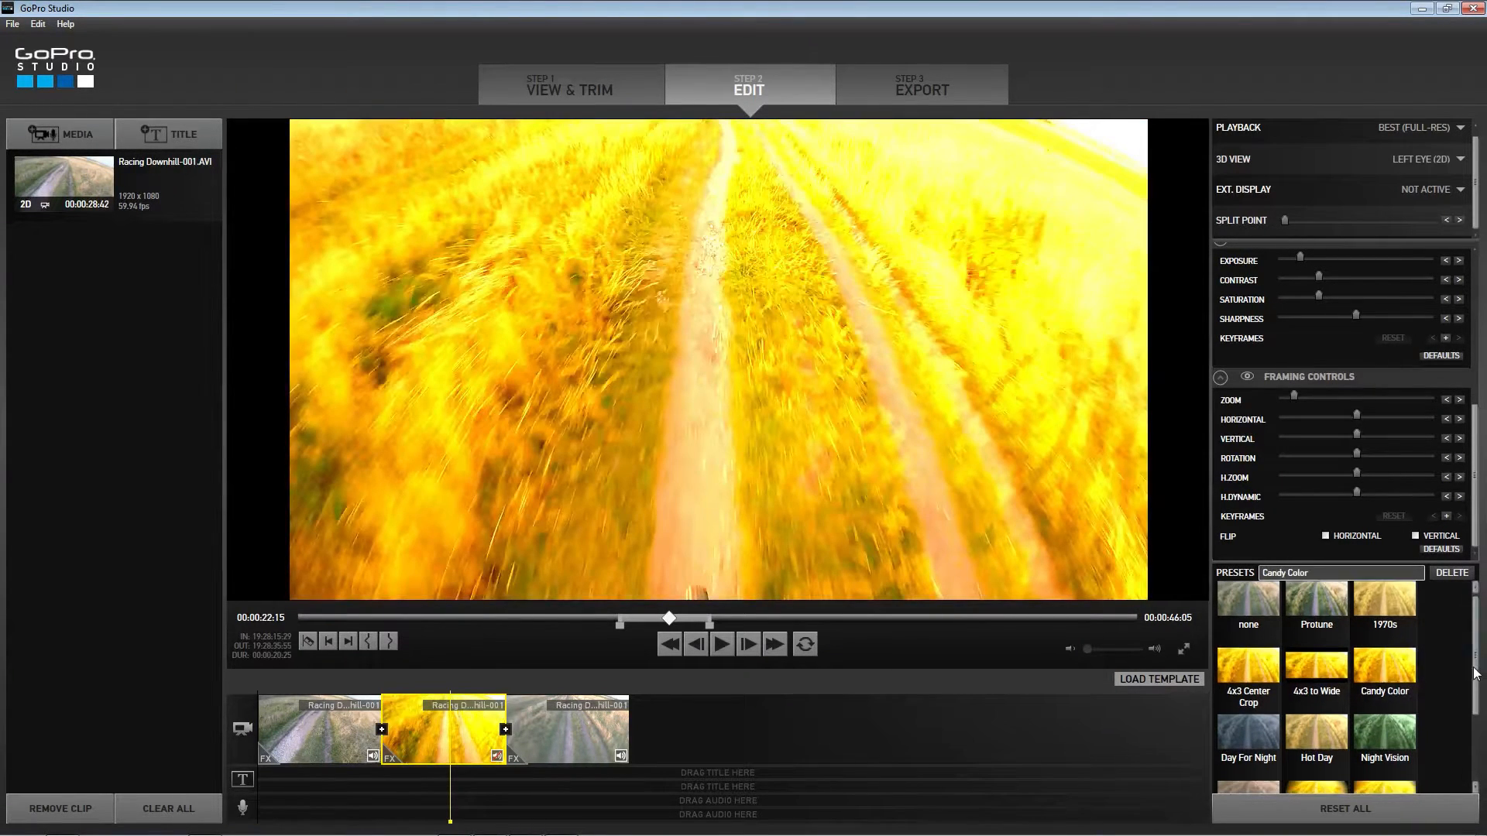
scroll(1475, 674, "down", 1)
left_click(1248, 732)
left_click(1357, 671)
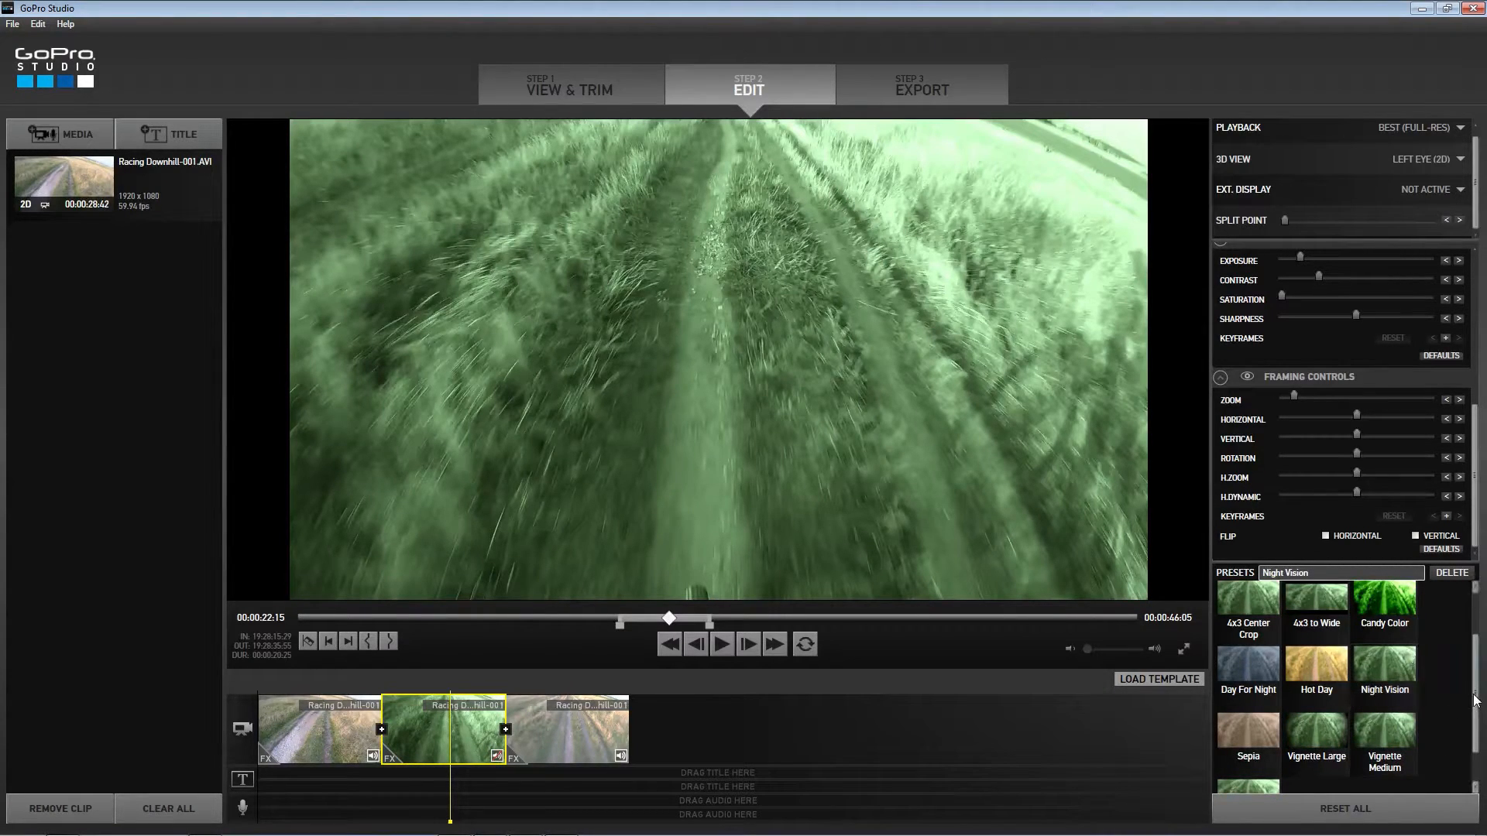
scroll(1475, 701, "down", 1)
left_click(1248, 748)
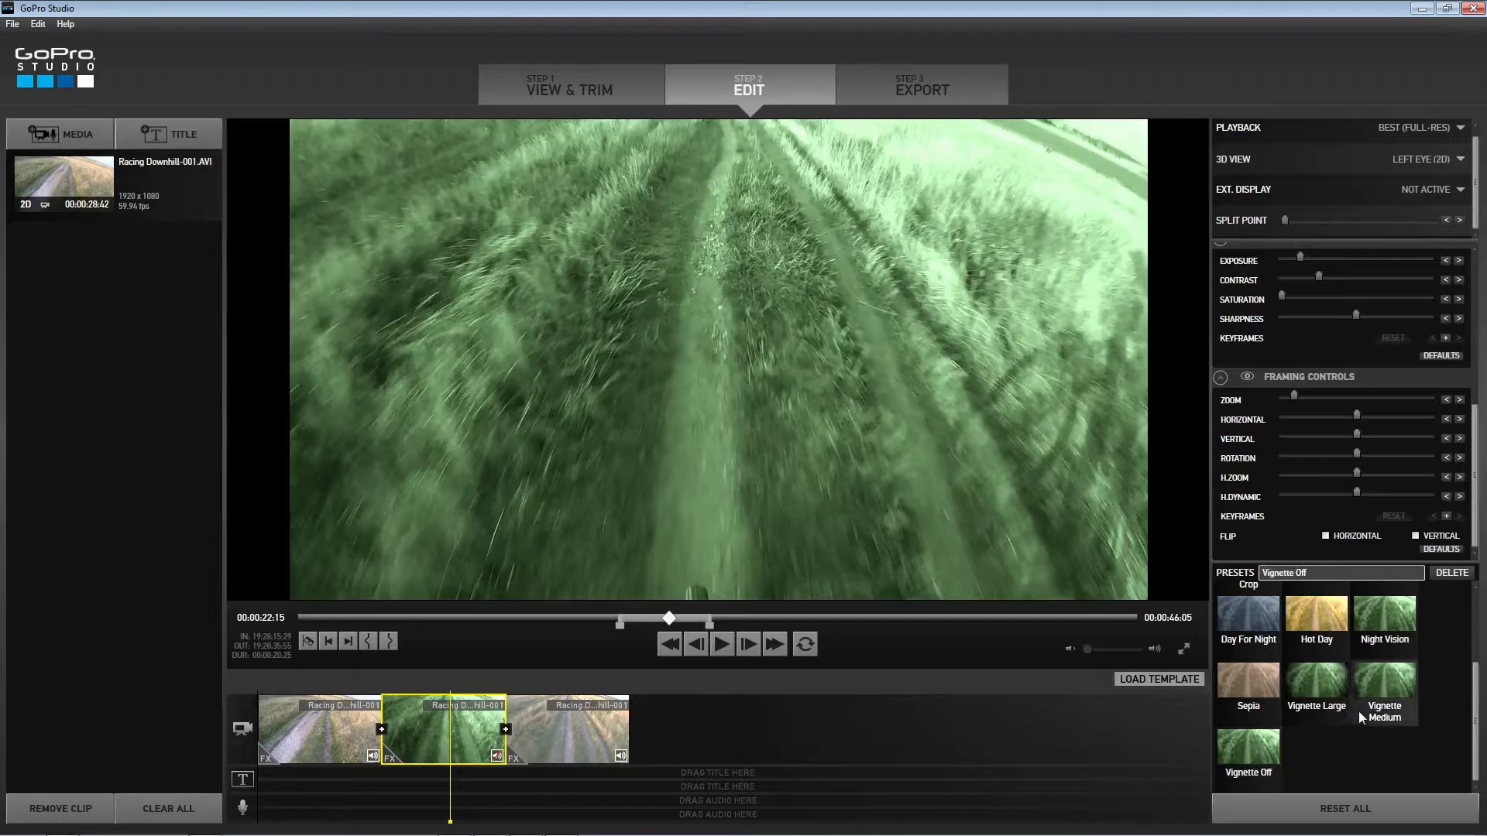
left_click(1359, 711)
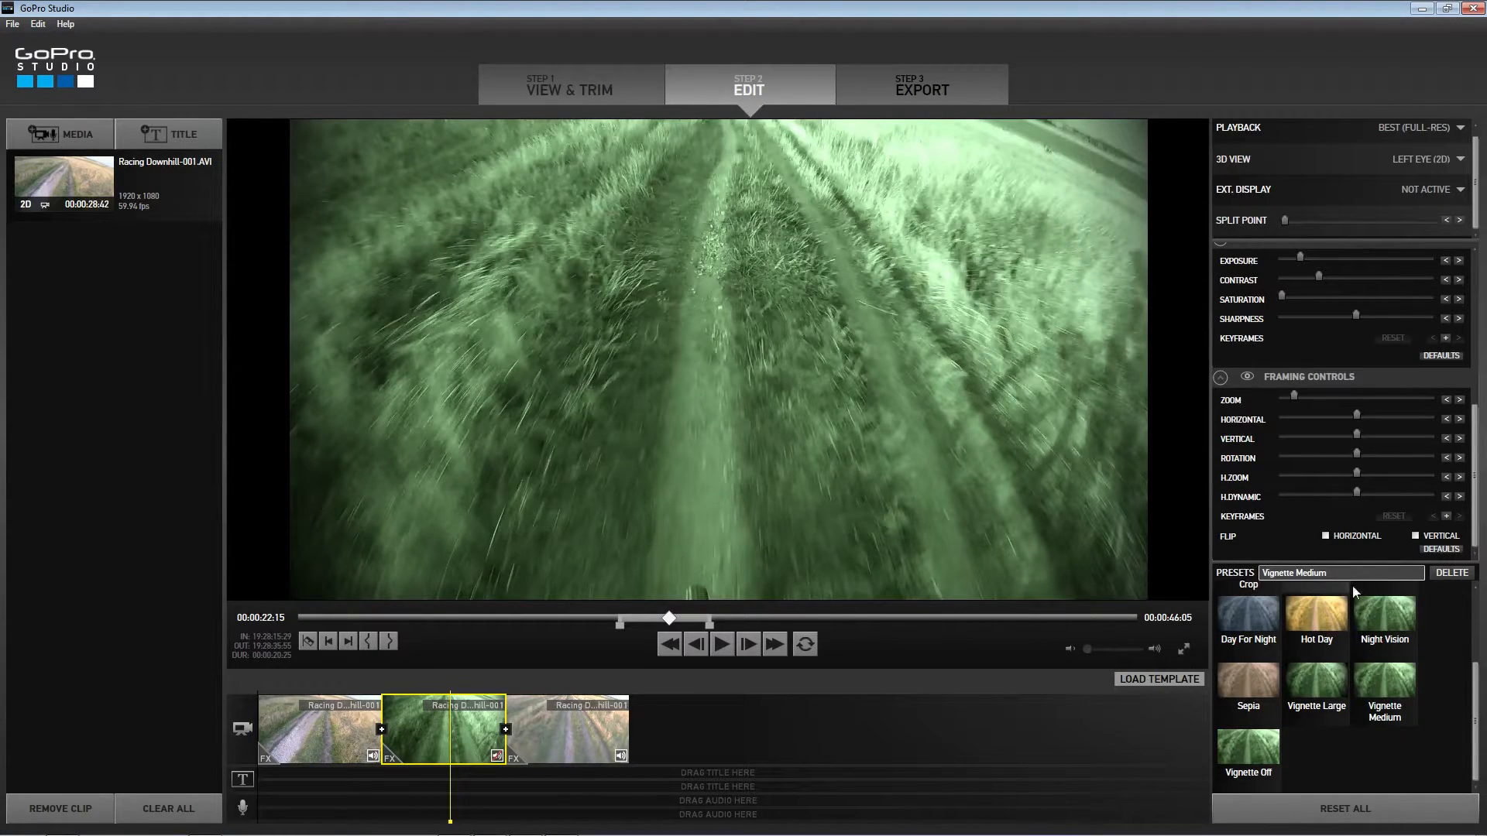
- Reset all values of the second and third segments
left_click(1318, 816)
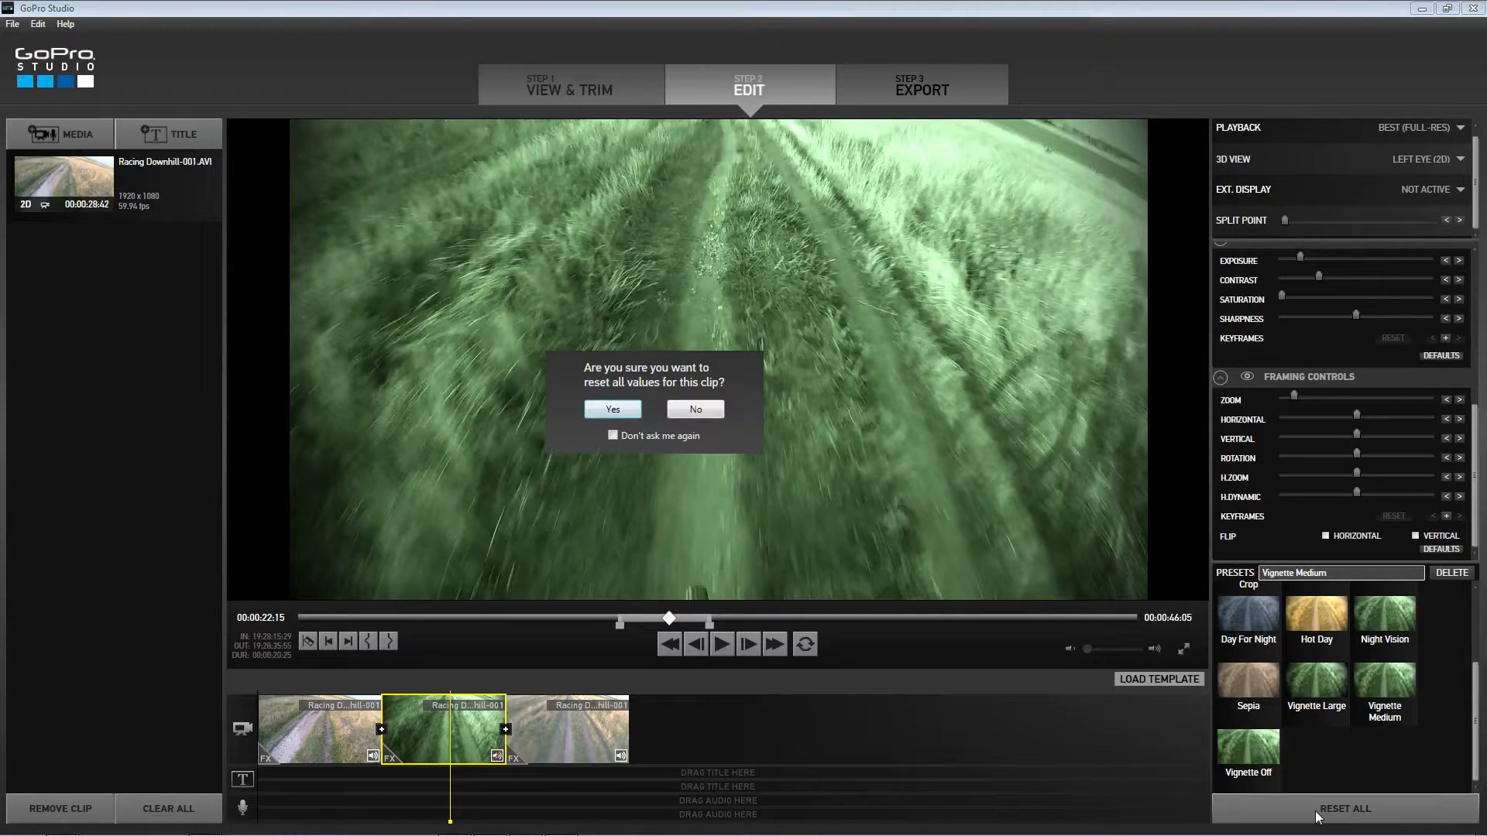
left_click(613, 409)
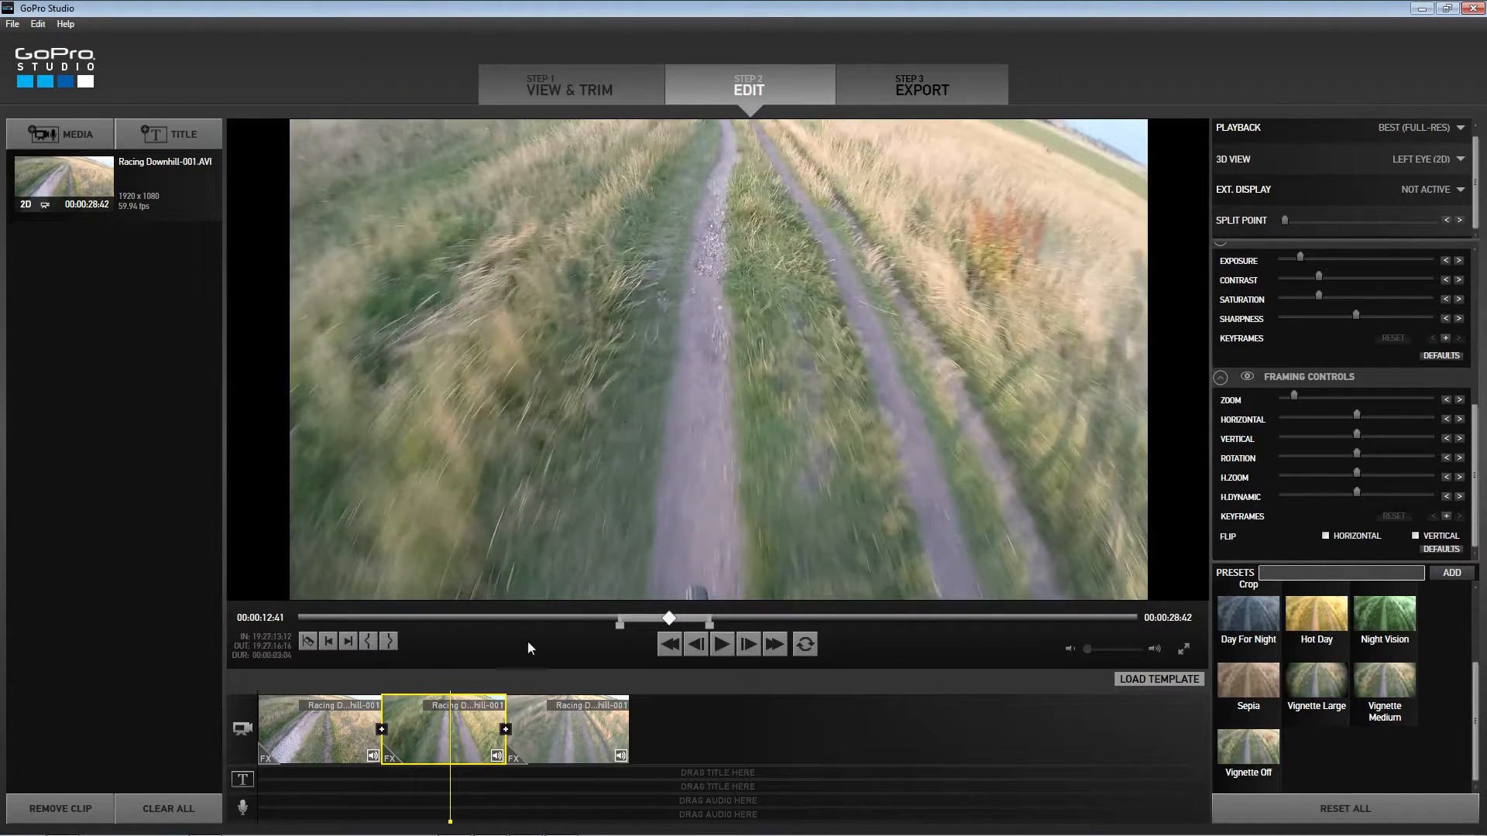
left_click(573, 735)
left_click(1332, 810)
left_click(668, 453)
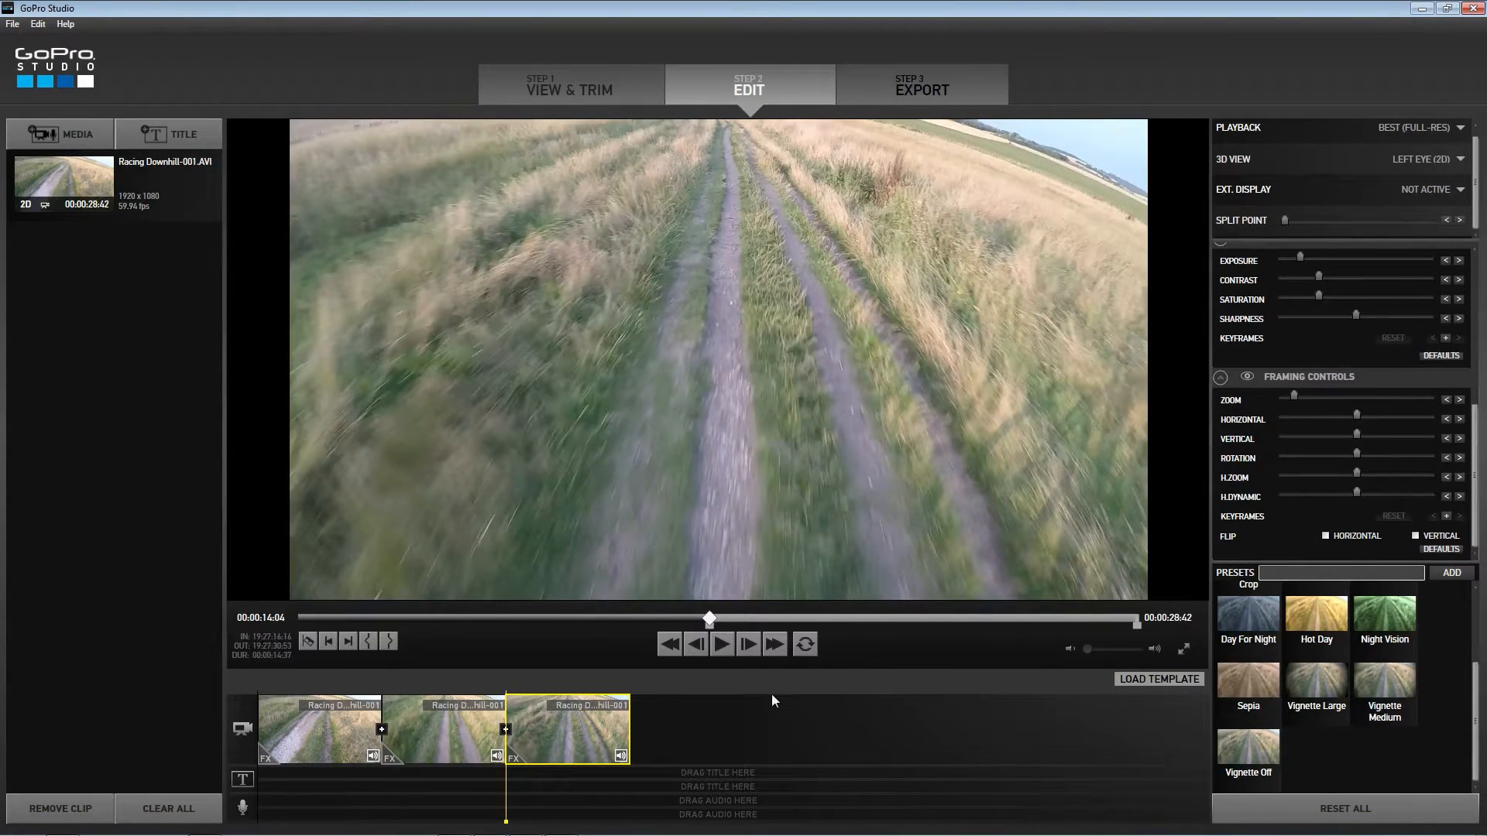
- Create a title and place it on the title track beneath the third segment
left_click(168, 134)
left_click_drag(35, 261, 497, 741)
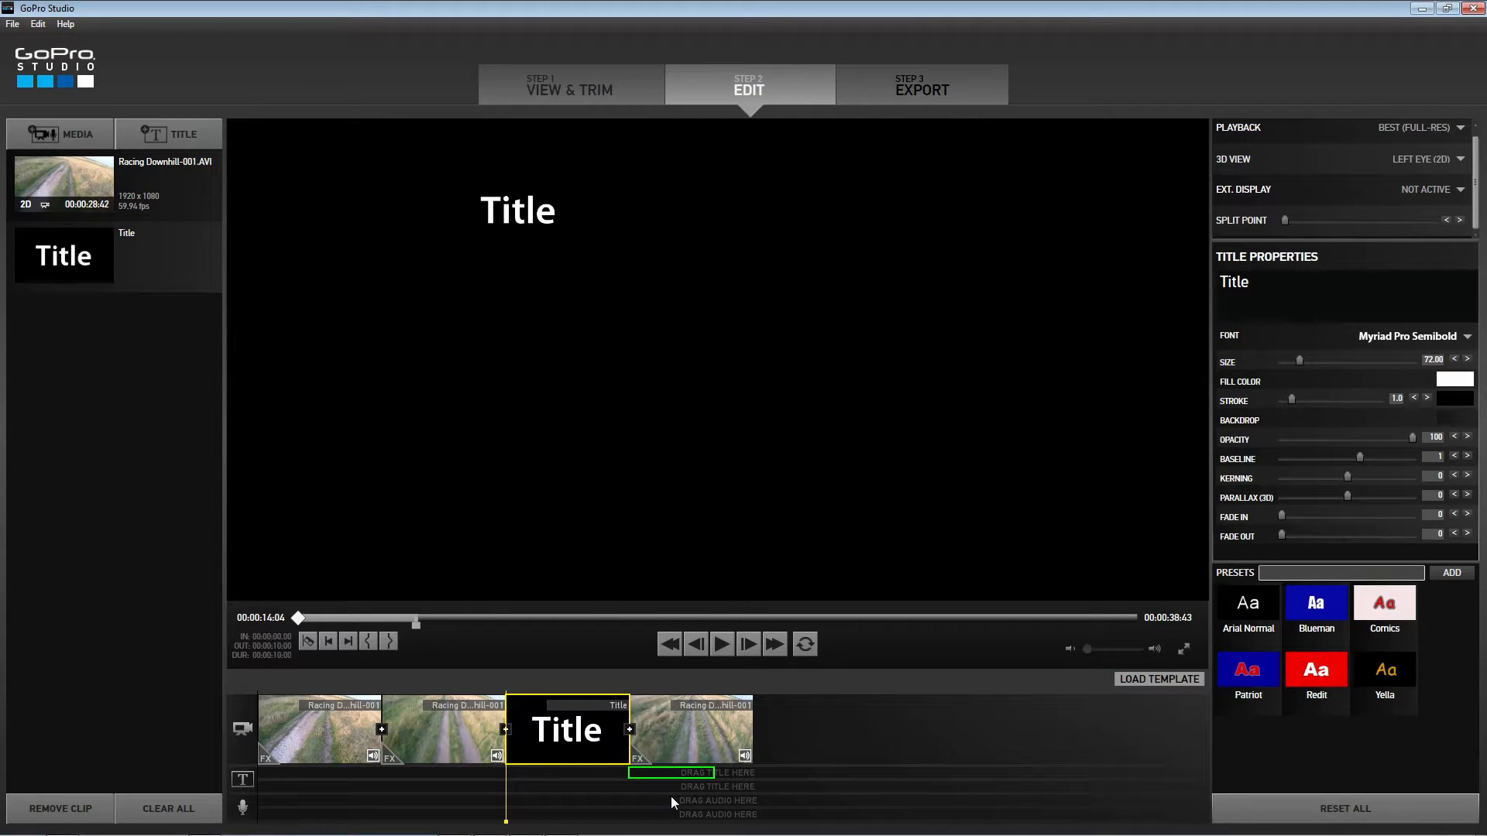
left_click_drag(673, 798, 542, 775)
- Replace the title's placeholder text with "Racing Downhill"
left_click_drag(1289, 285, 1128, 279)
type("Raci")
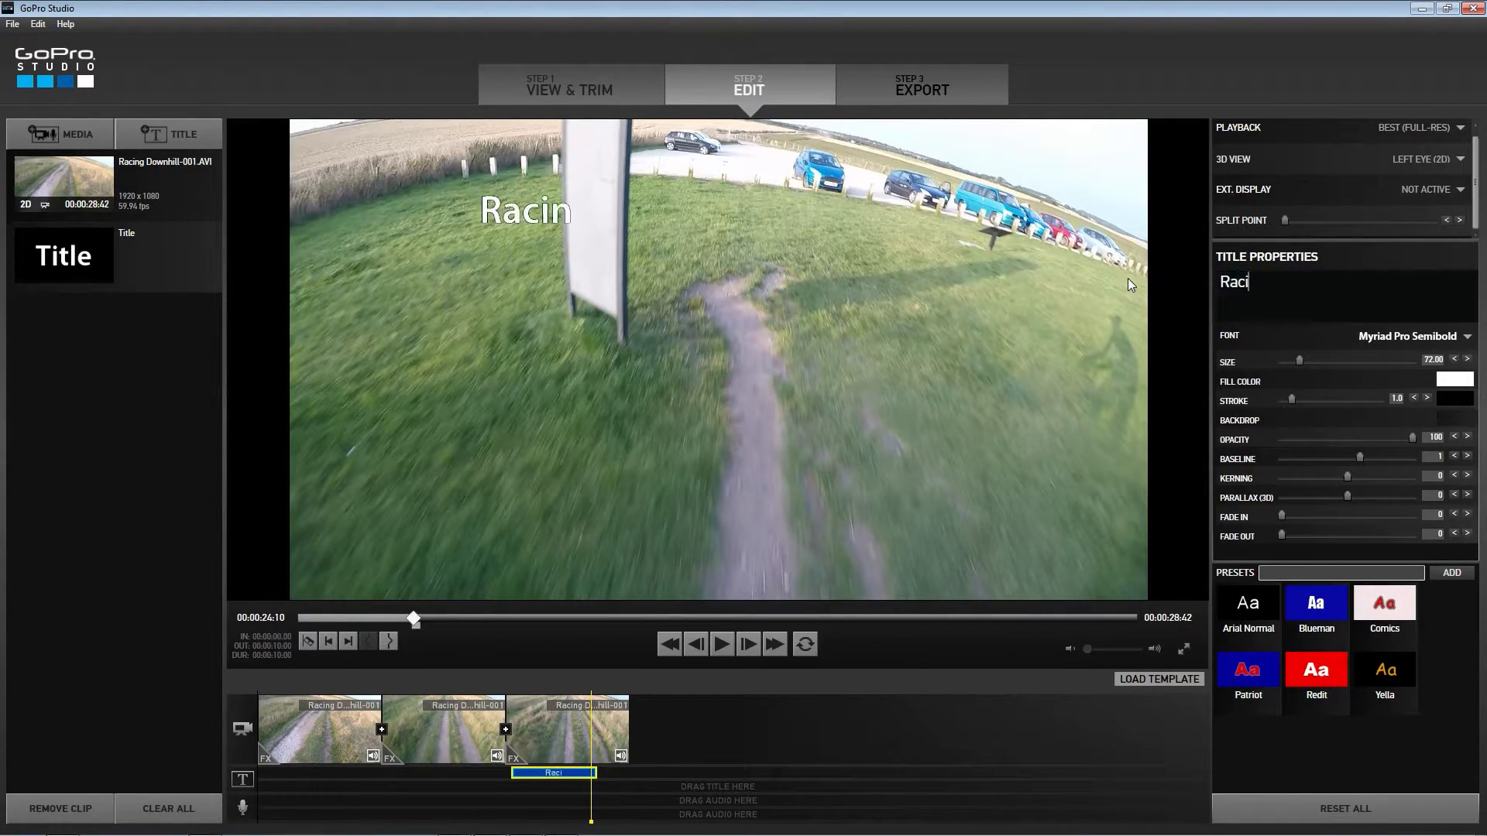
type("ng Dow")
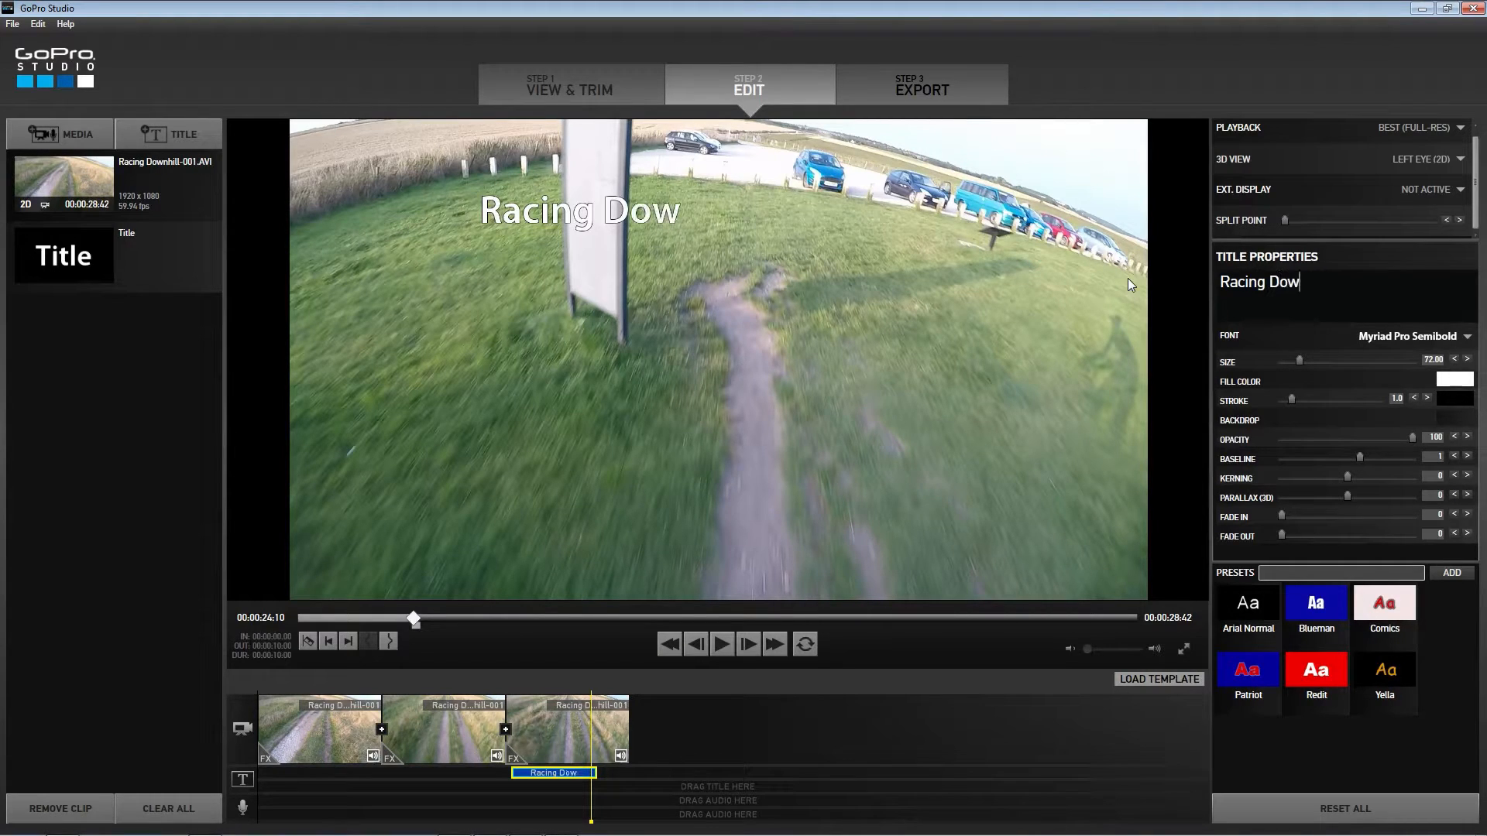
type("ngill")
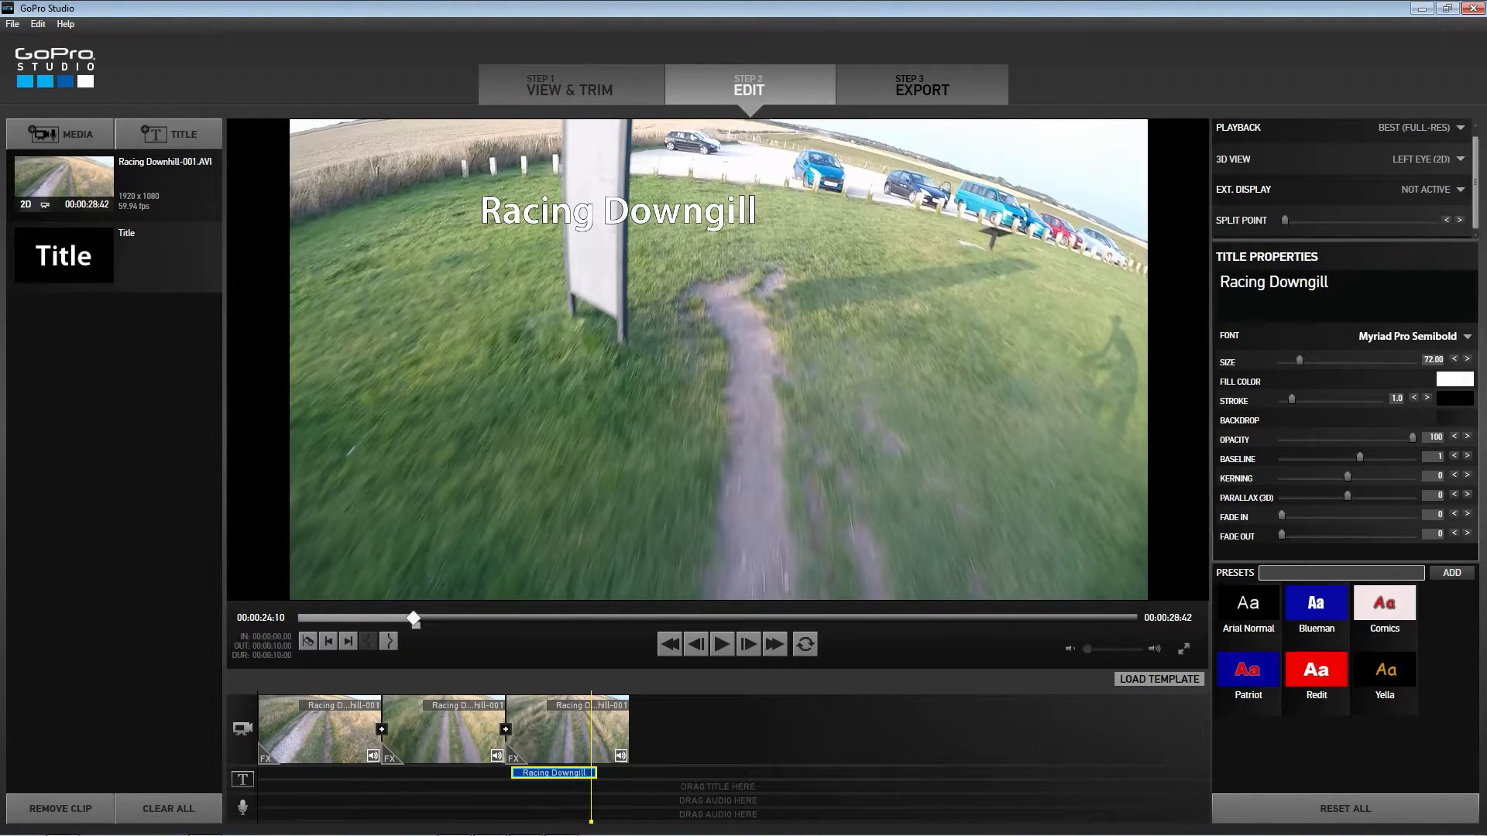
key("BackSpace")
key("BackSpace")
key("BackSpace")
key("BackSpace")
type("hill")
- Format the title text in the Aniron Bold font at size 42 with a stroke of 10
key("ctrl+a")
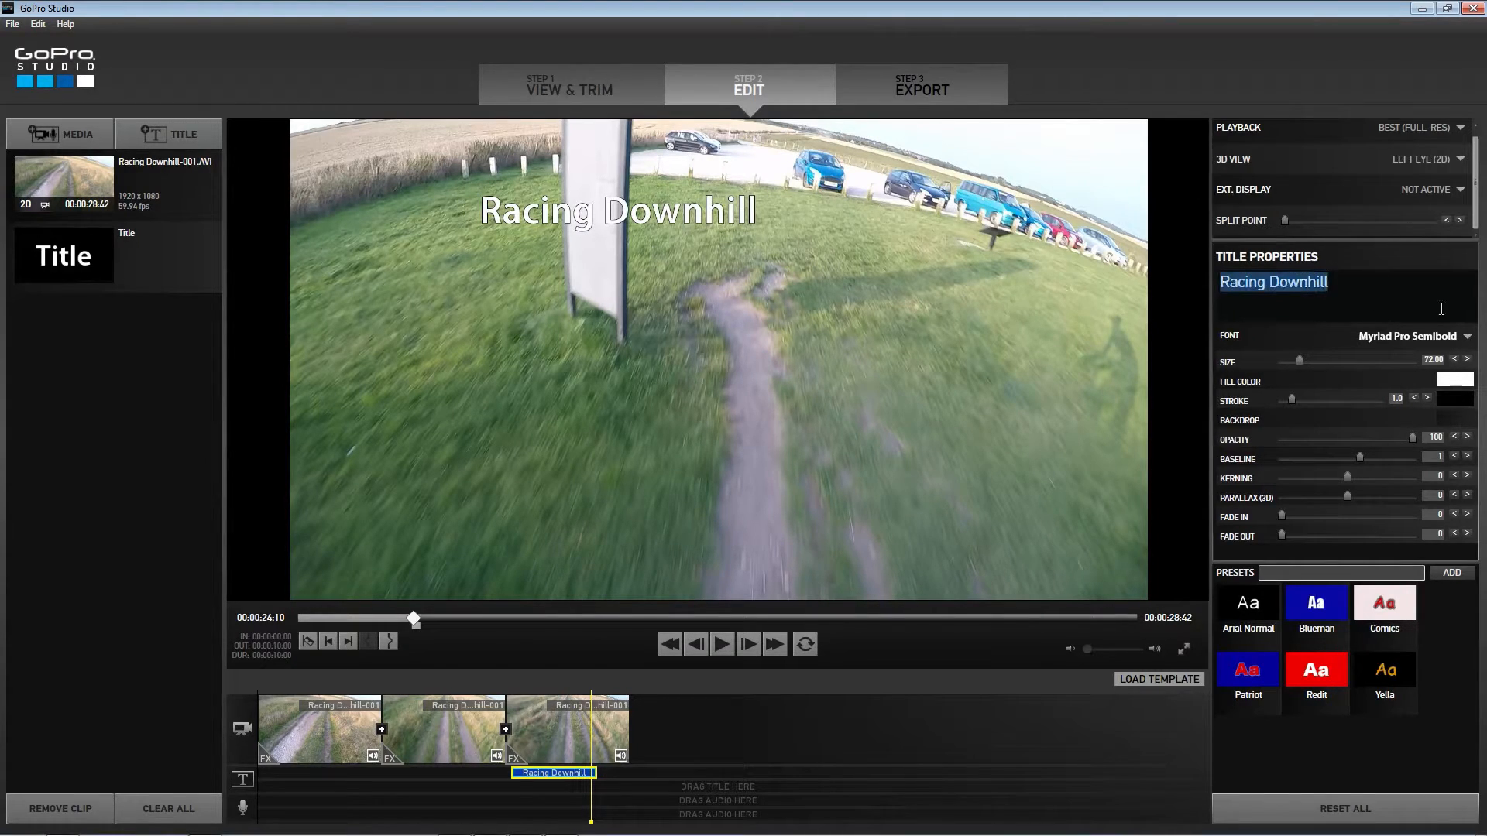
left_click(1467, 334)
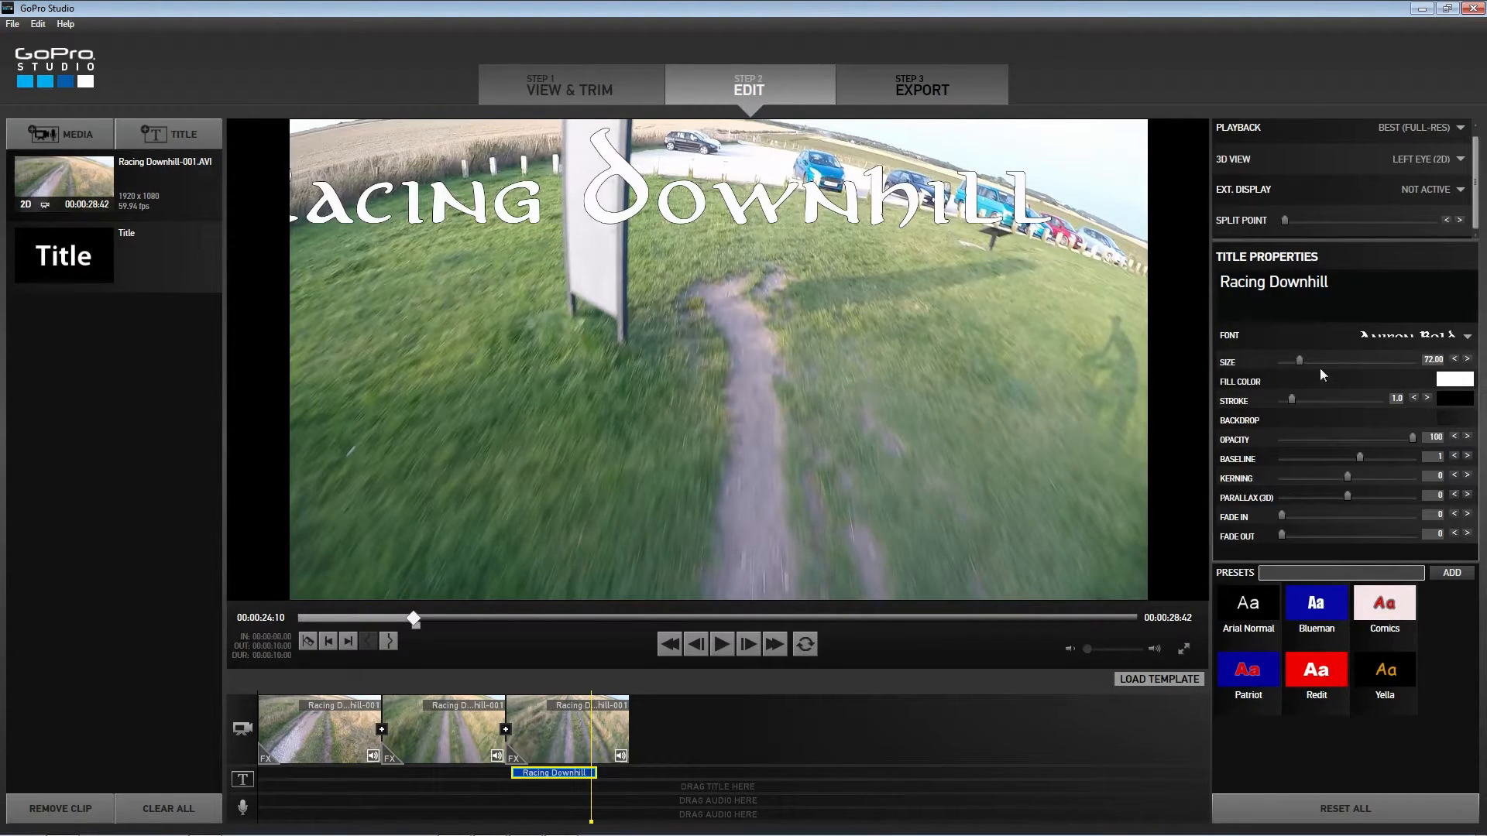
mouse_move(1300, 361)
left_mouse_down()
mouse_move(1285, 361)
mouse_move(1364, 403)
mouse_move(1443, 403)
left_mouse_up()
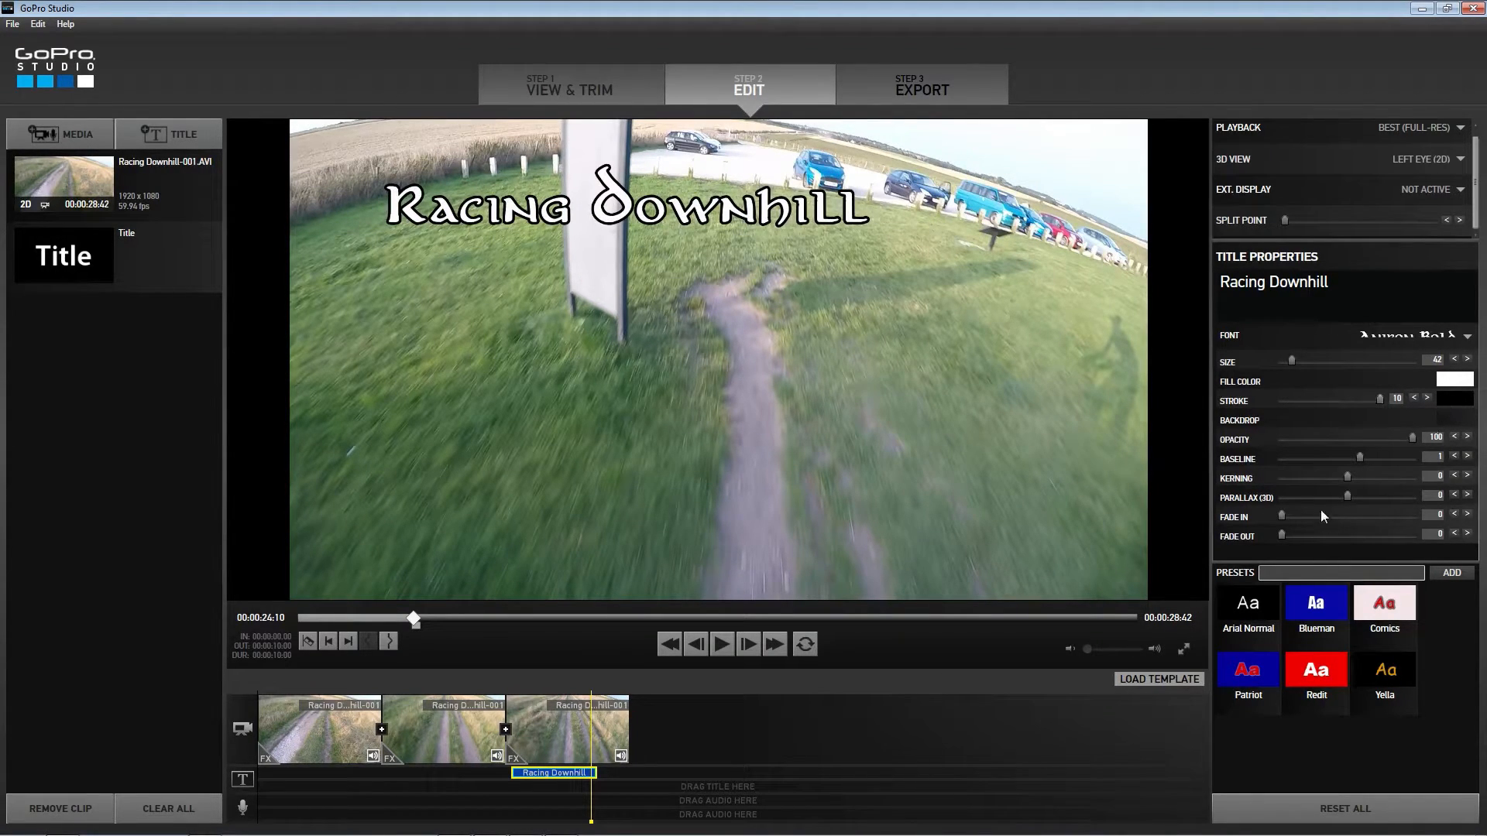
- Set the title's baseline to -1.2, kerning to -5, parallax to -13 and fade-in to 4.3
mouse_move(1347, 484)
left_mouse_down()
mouse_move(1363, 472)
mouse_move(1344, 470)
left_mouse_up()
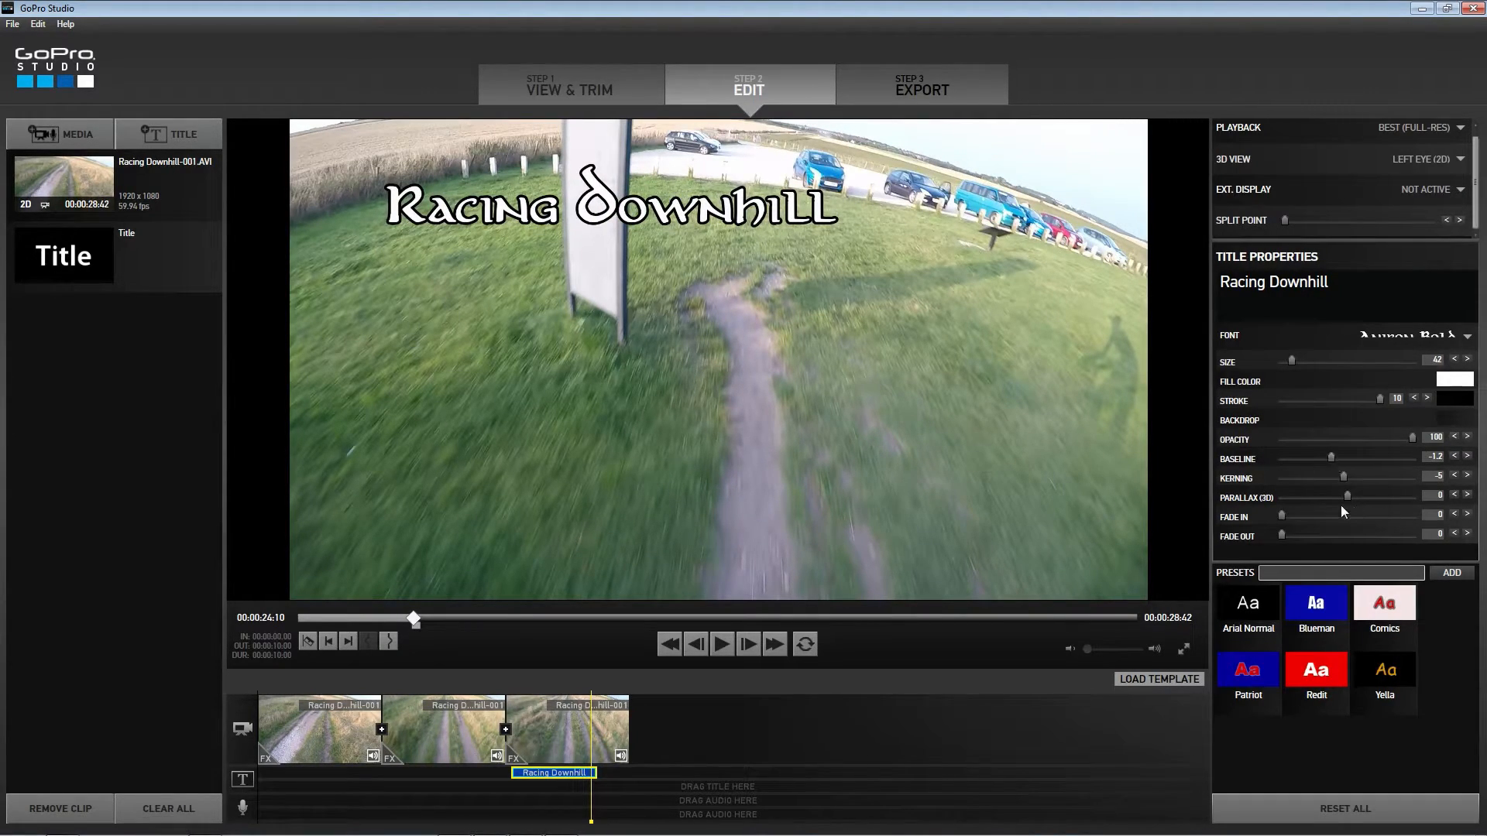
mouse_move(1347, 496)
left_mouse_down()
mouse_move(1364, 495)
mouse_move(1274, 493)
mouse_move(1411, 505)
mouse_move(1339, 503)
left_mouse_up()
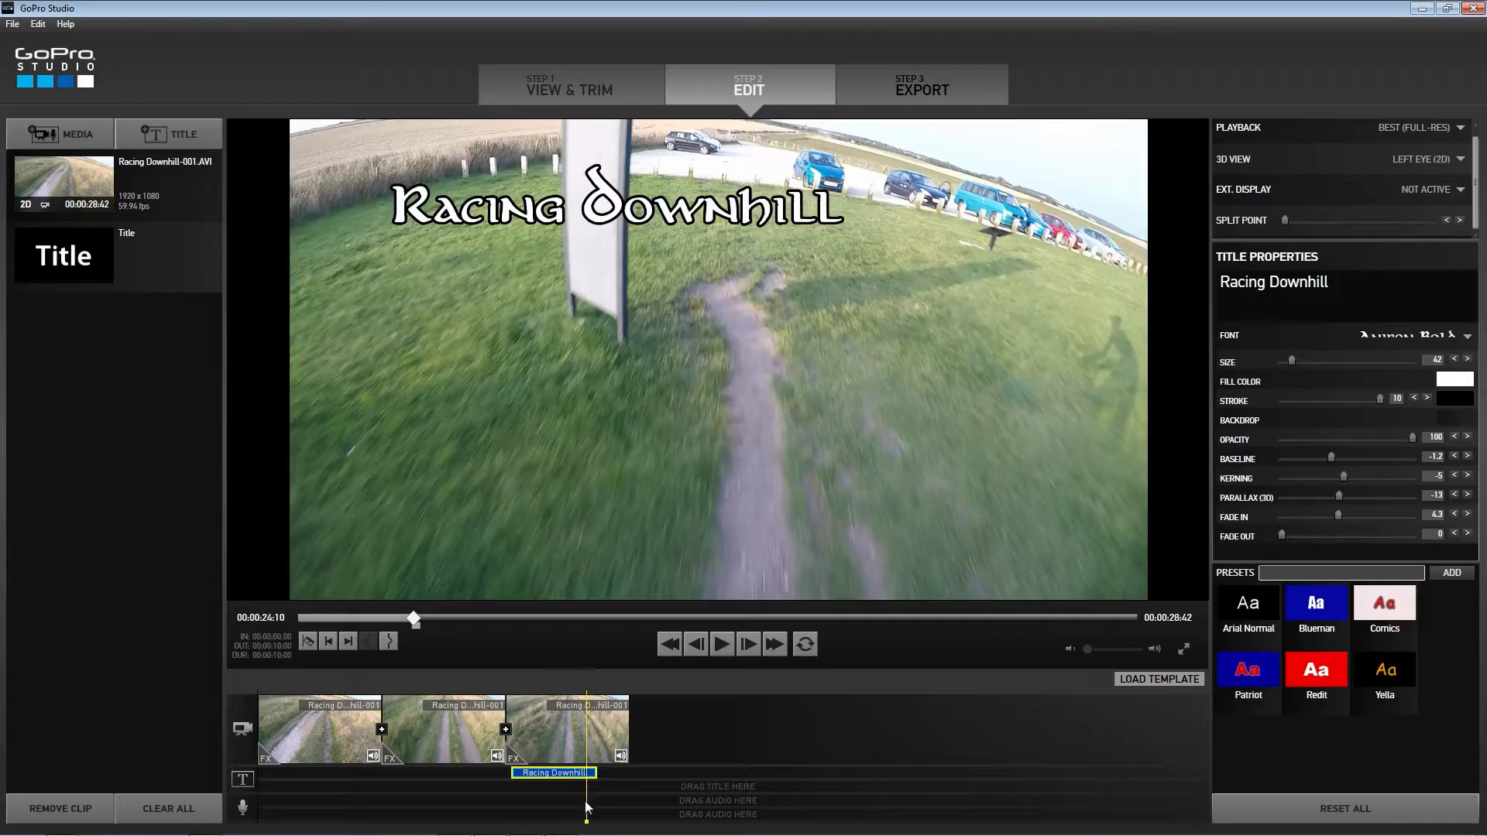
- Play the storyboard from the start of the third segment to check the title's fade-in
left_click_drag(590, 807, 504, 806)
key("space")
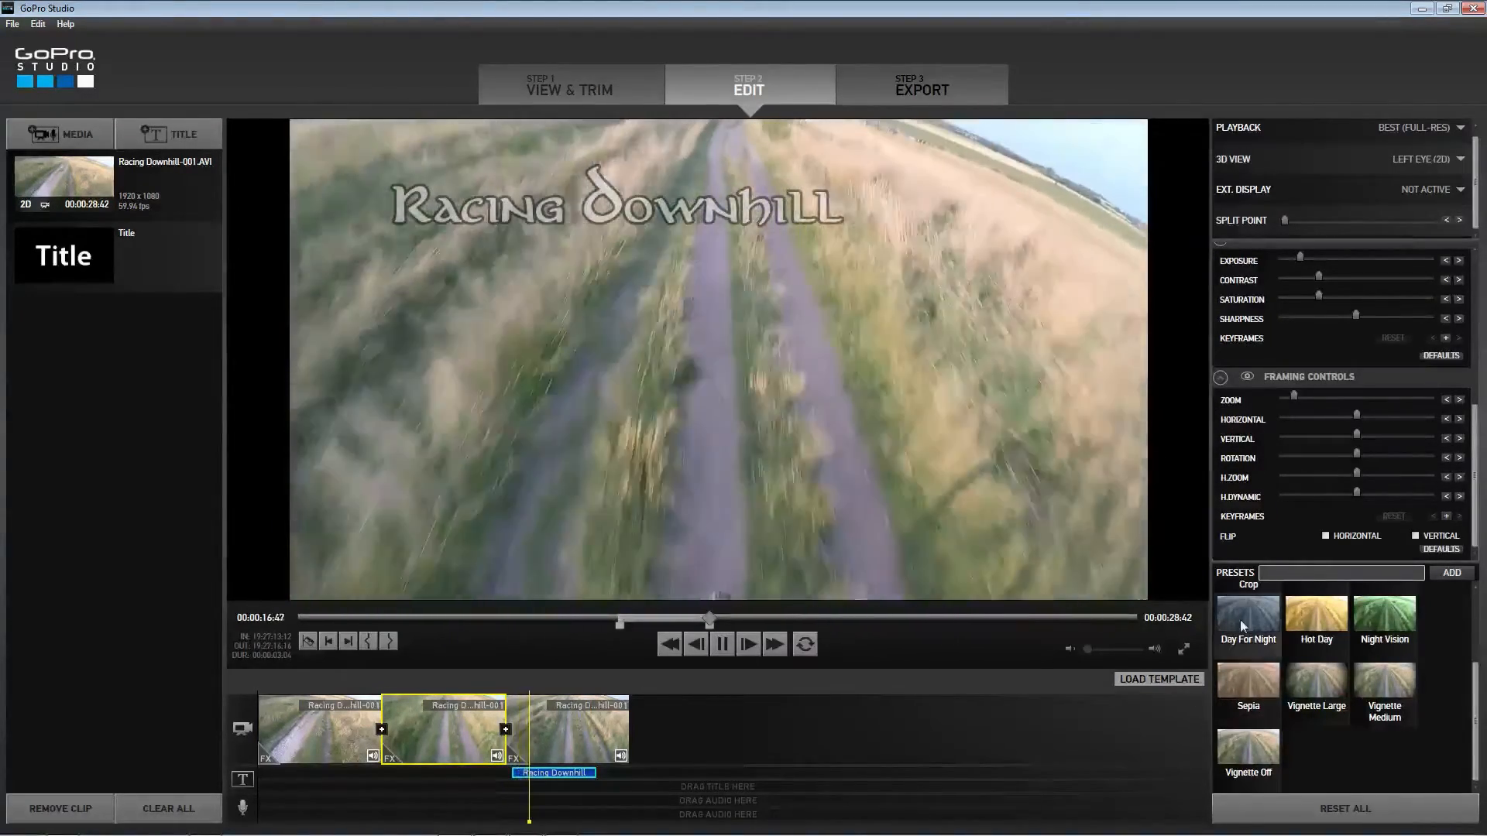
key("space")
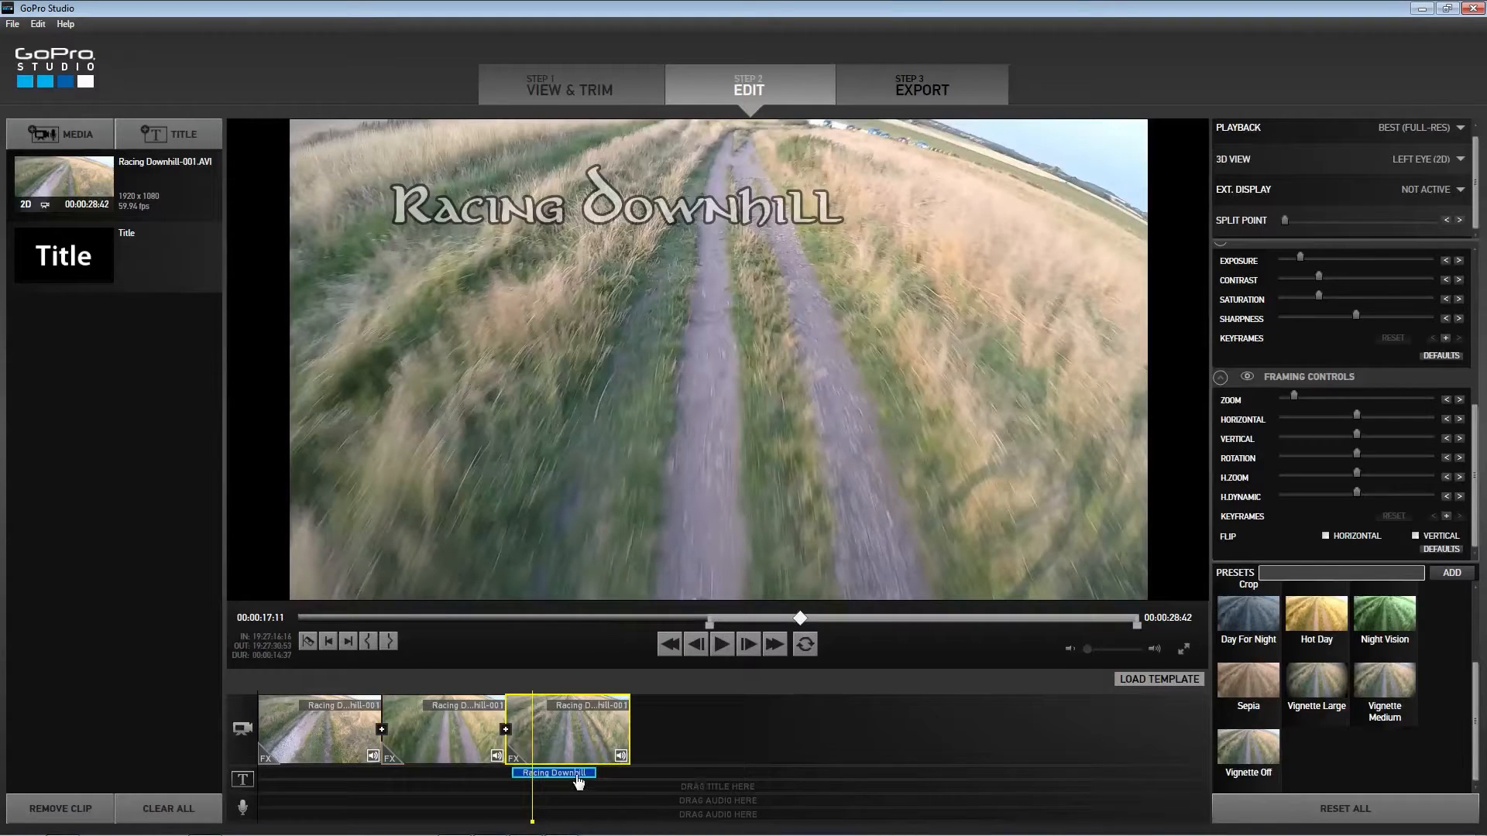
- Select the "Racing Downhill" title and try out the title style presets, ending with Yella
left_click(577, 778)
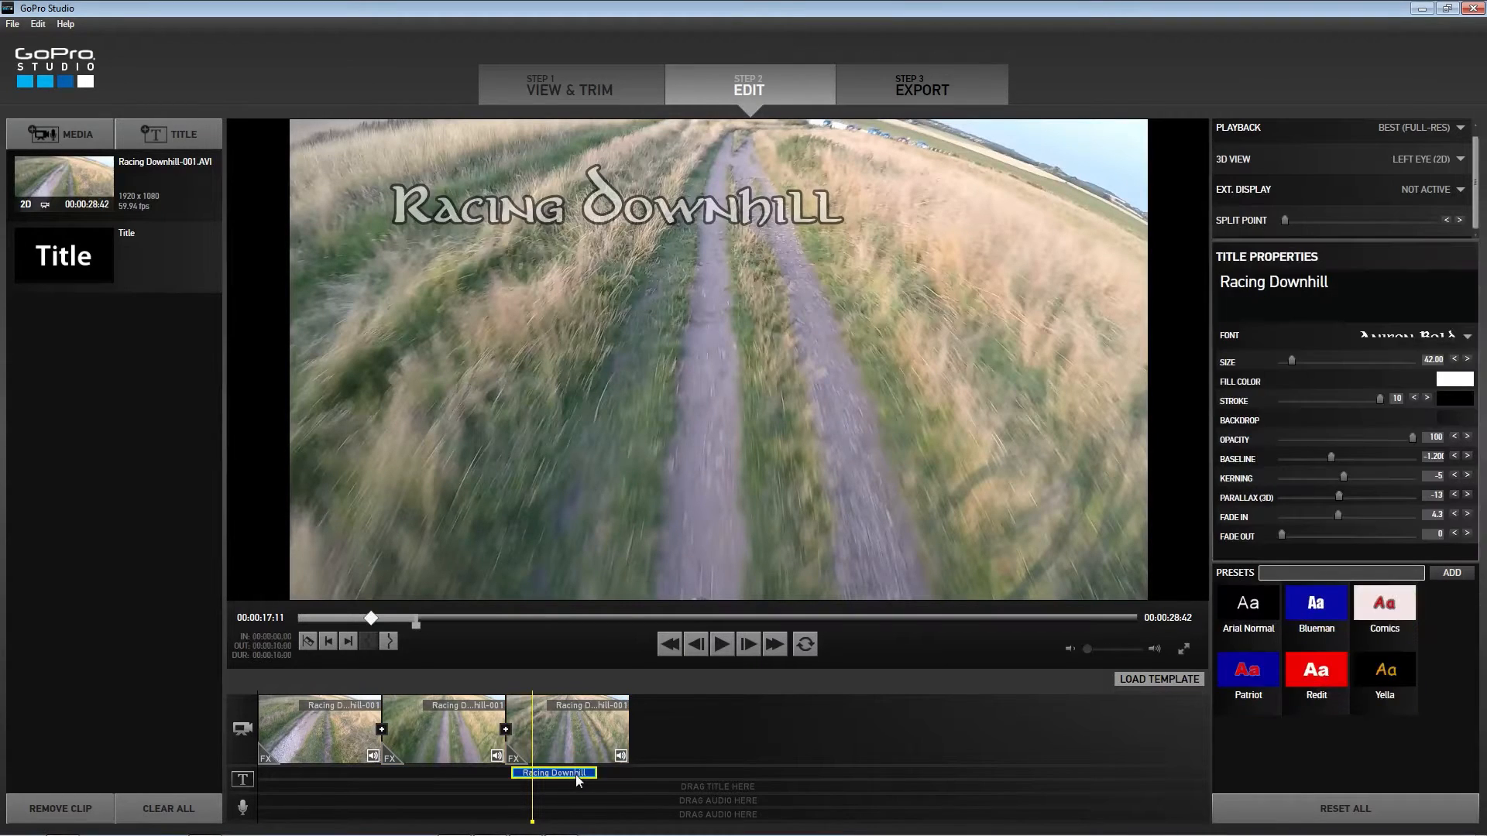
left_click(1340, 606)
left_click(1309, 681)
left_click(1239, 697)
left_click(1387, 713)
left_click(1390, 603)
left_click(1369, 680)
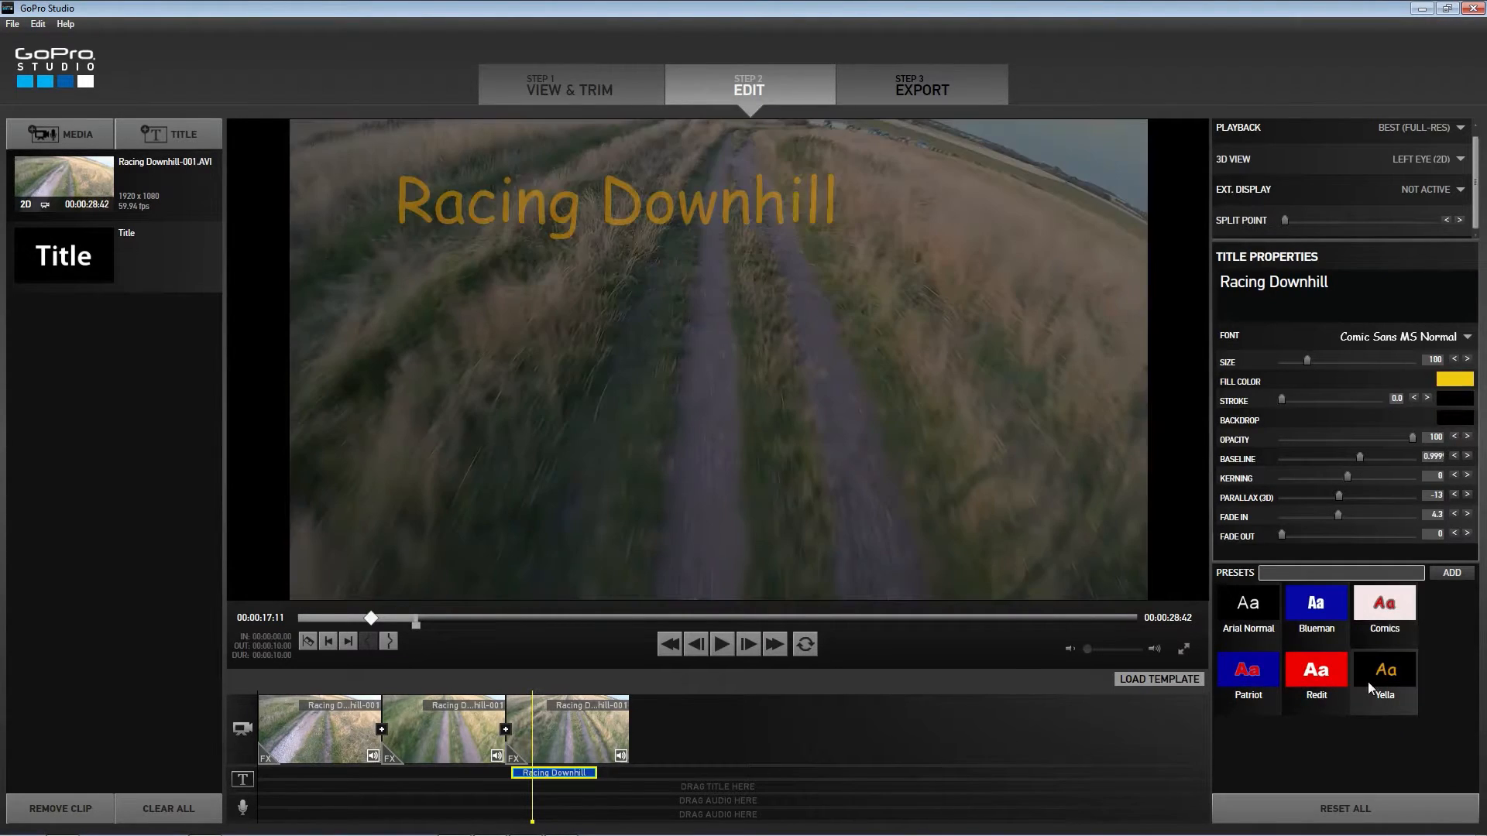
- Load the Ocotillo Desert Lines edit template without saving the existing project
left_click(1162, 679)
scroll(846, 574, "down", 3)
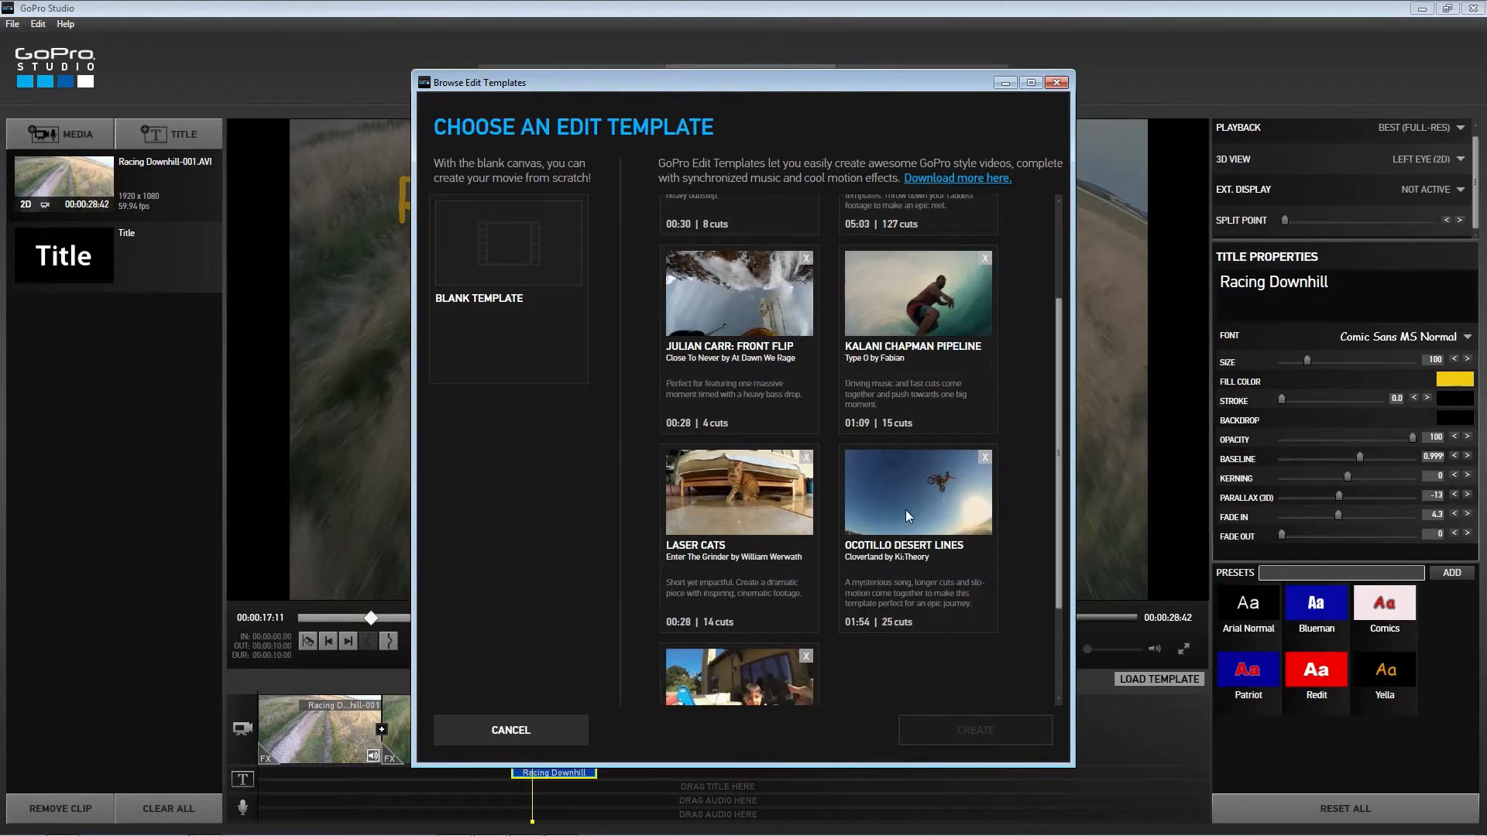
left_click(905, 519)
left_click(975, 731)
left_click(813, 478)
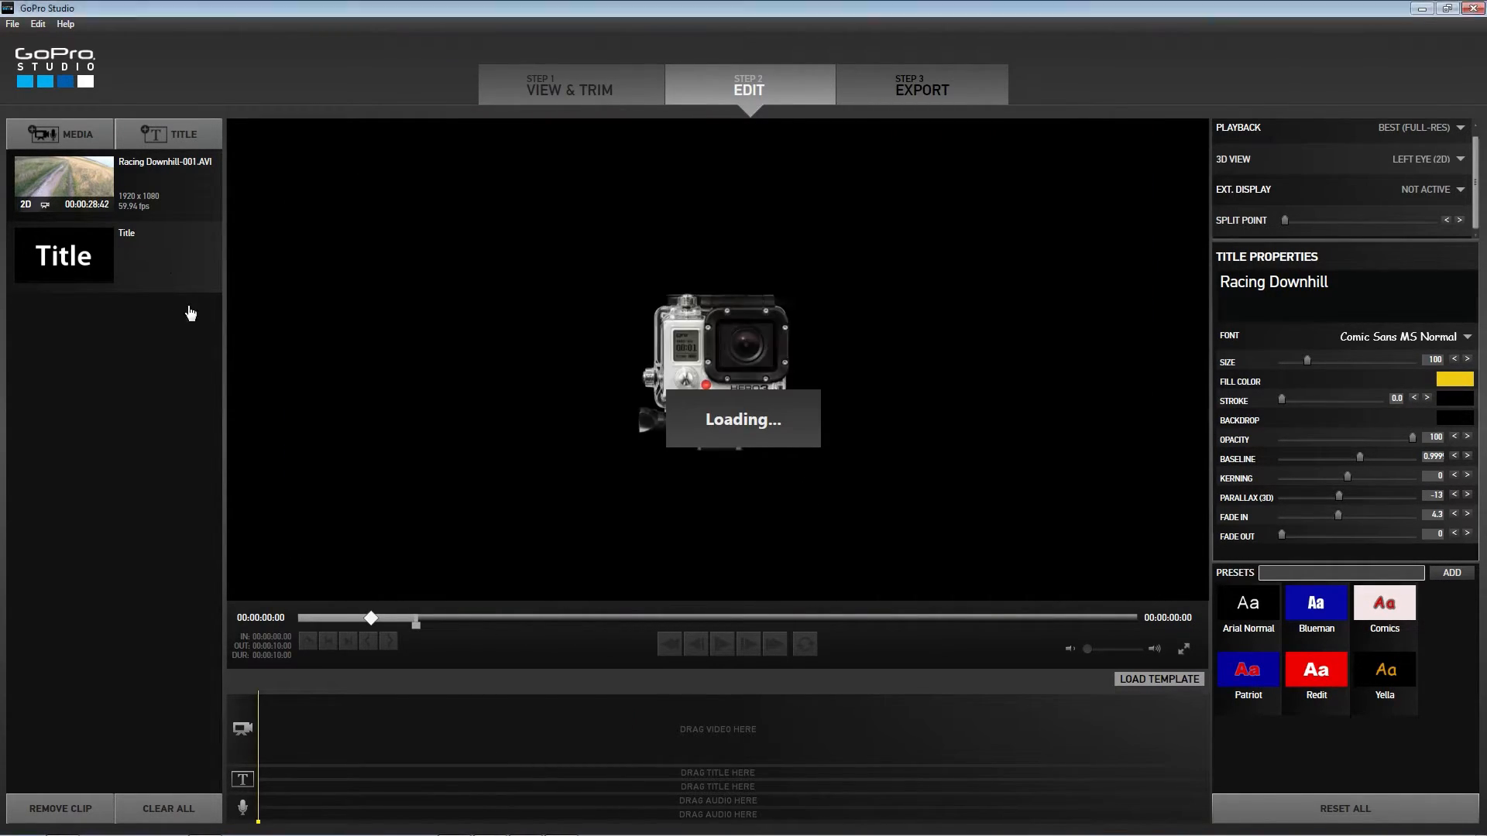
- Place the Racing Downhill-001 clip in the template's second slot and play the storyboard from the start at slightly raised volume
left_click_drag(93, 200, 435, 732)
left_click_drag(383, 787, 234, 764)
key("space")
left_click_drag(1088, 650, 1093, 649)
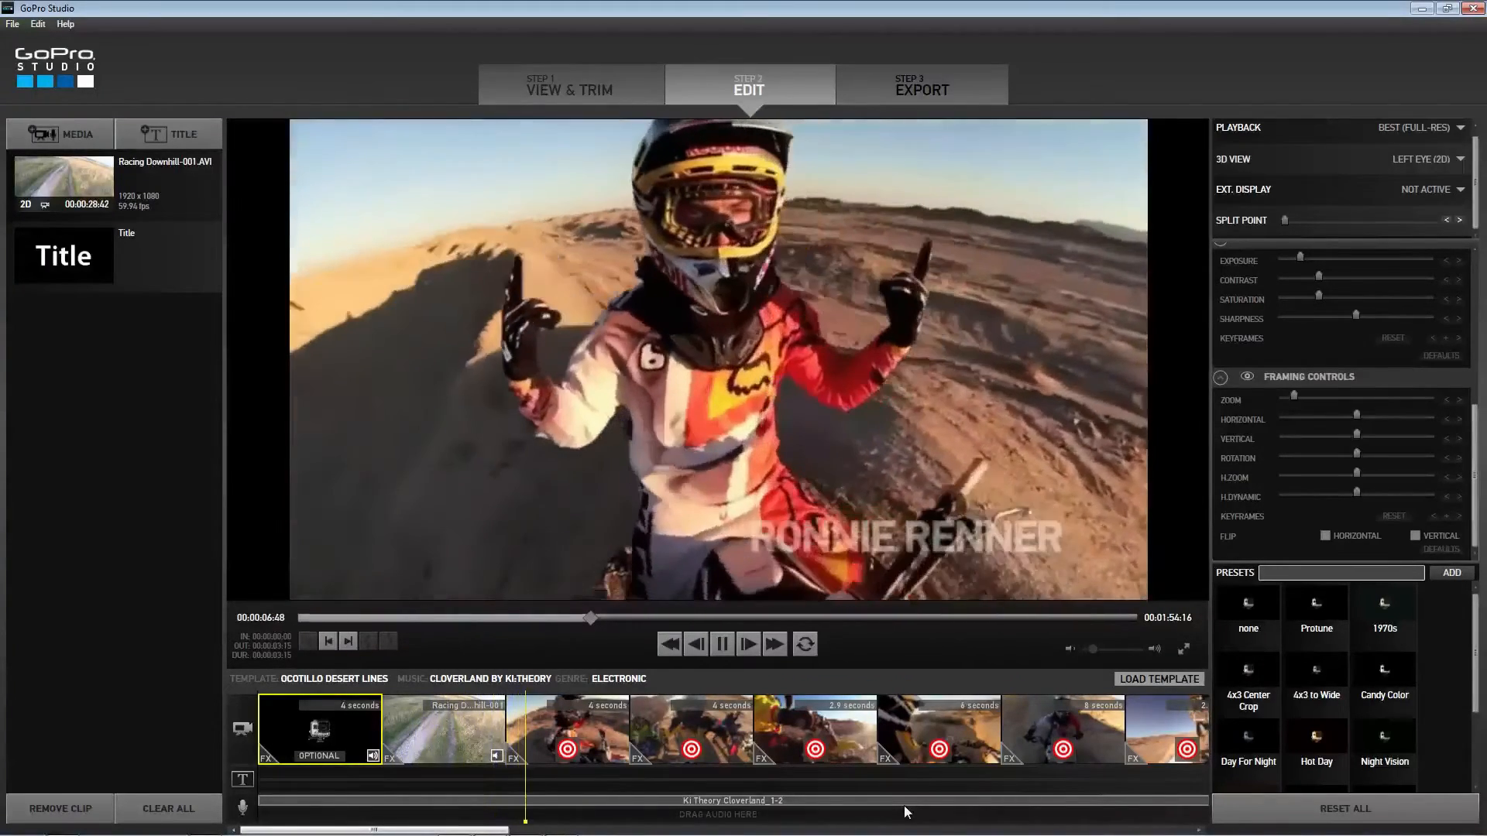
- Preview the template's sample clips and music from about 20 seconds into the storyboard
left_click(541, 724)
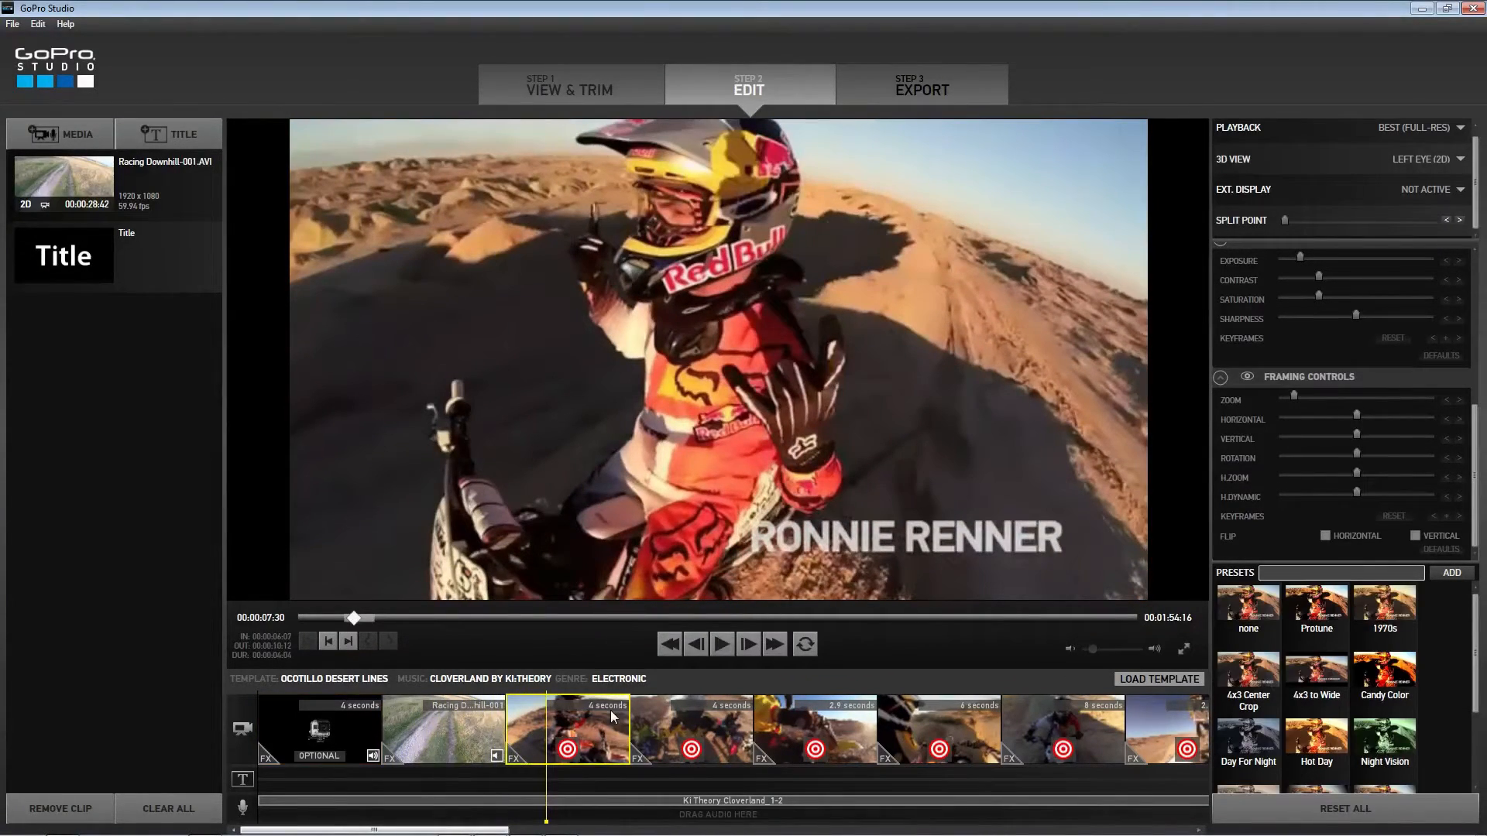
left_click_drag(523, 784, 950, 773)
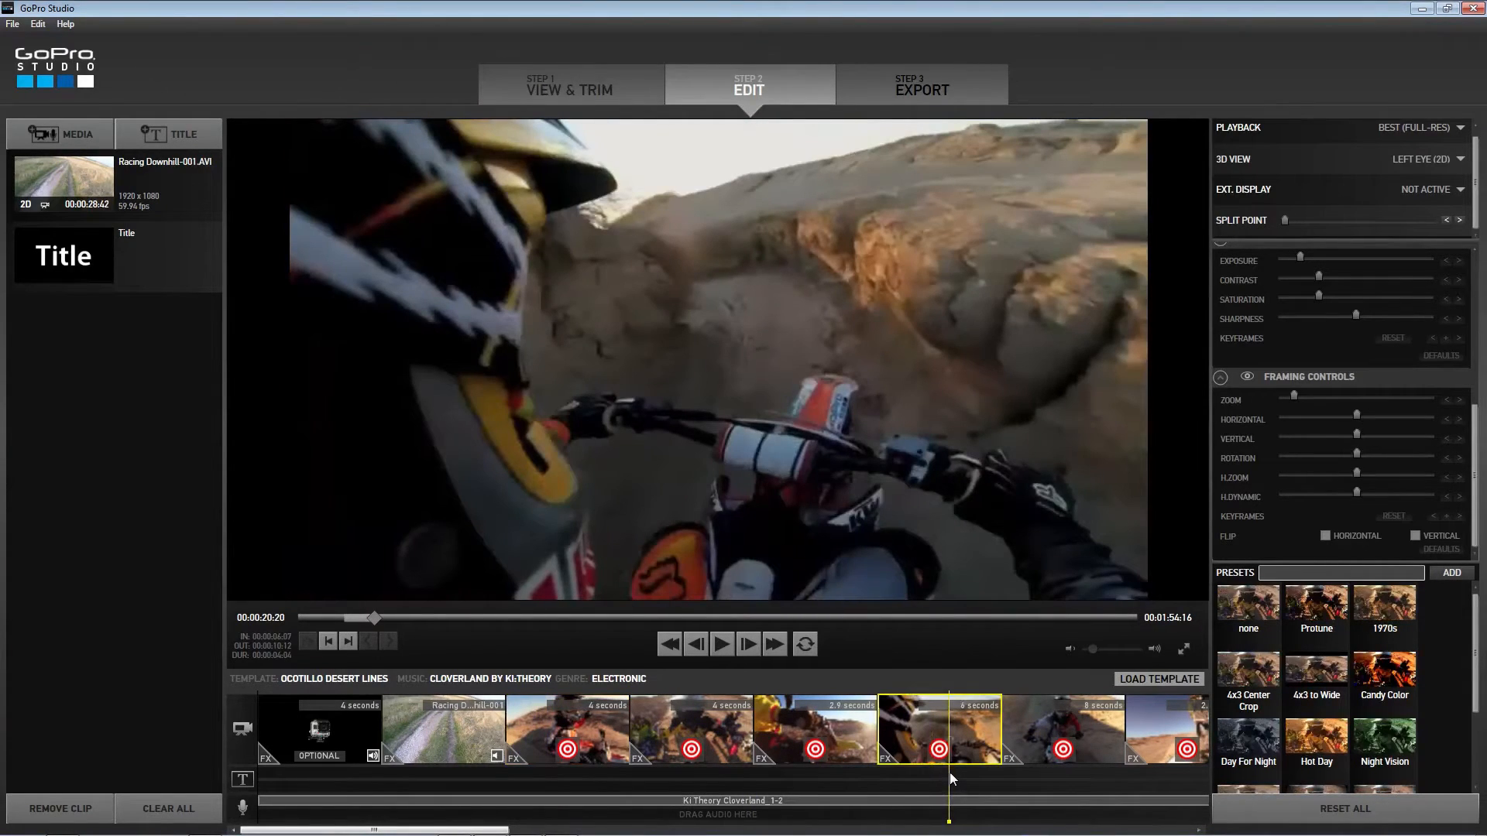
key("space")
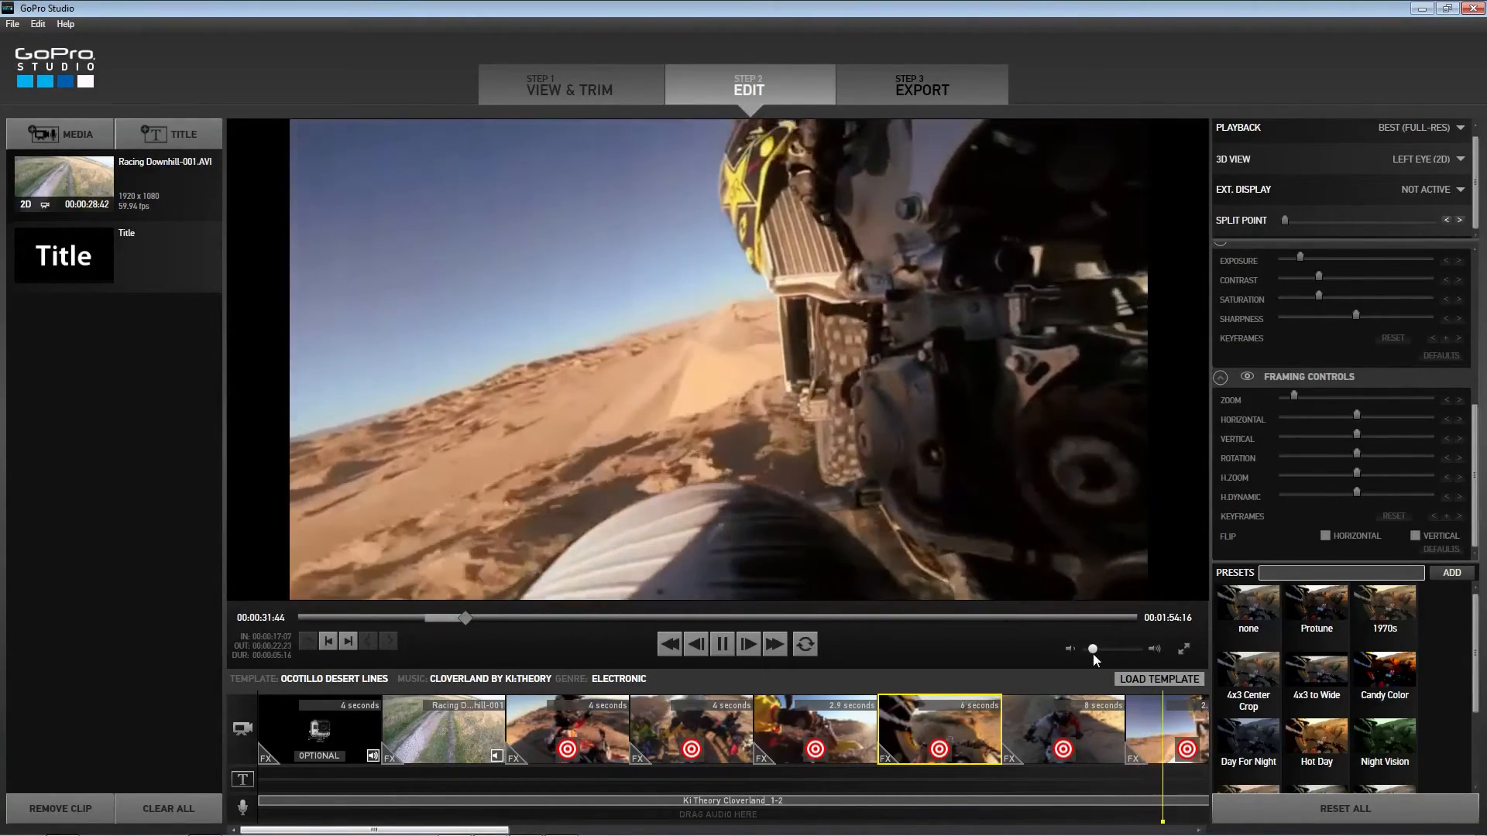
key("space")
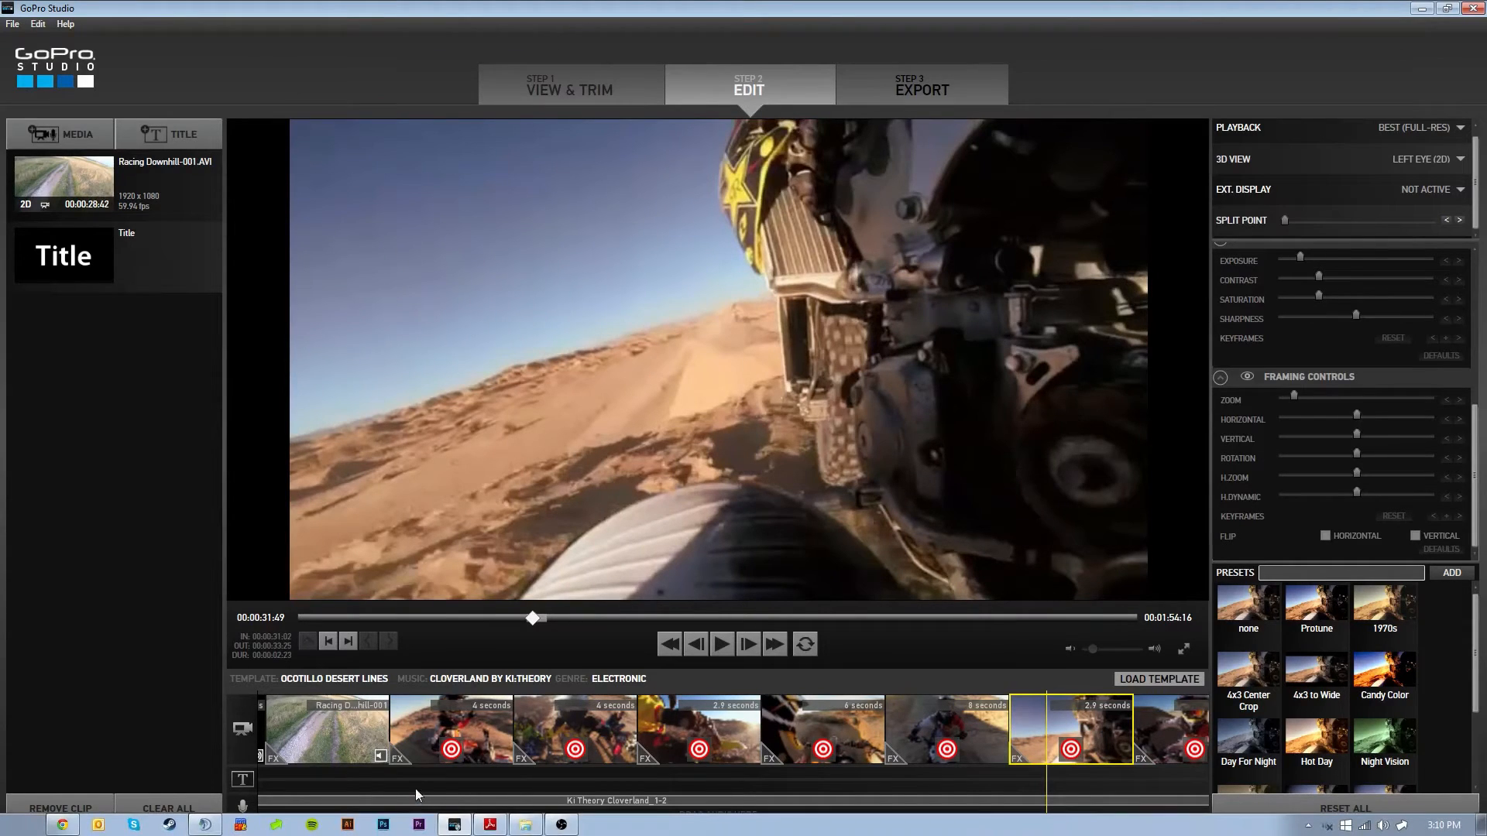
left_click_drag(408, 831, 377, 831)
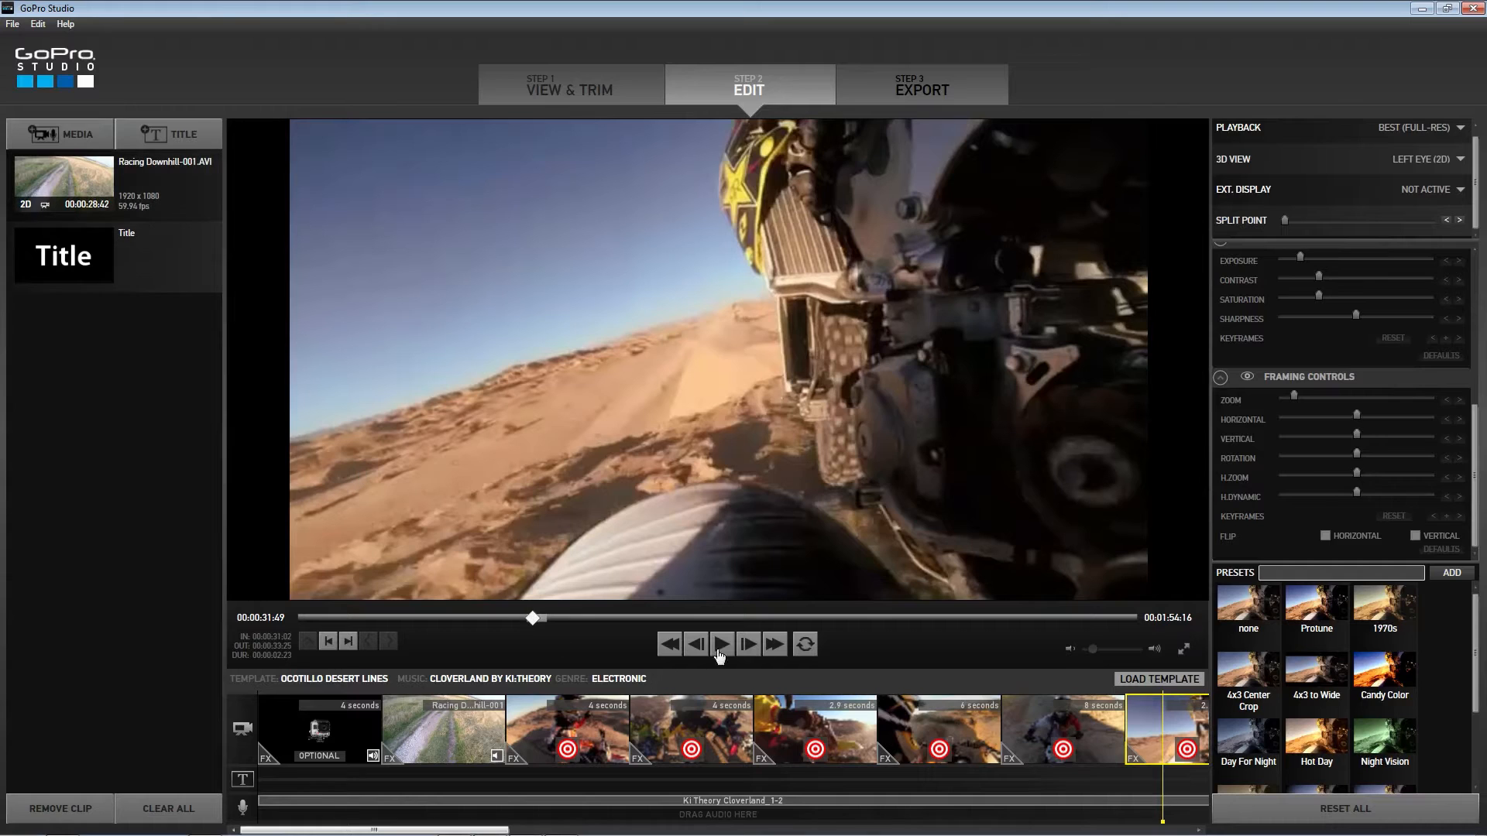
- Replace the storyboard with the blank template without saving the project
left_click(1134, 678)
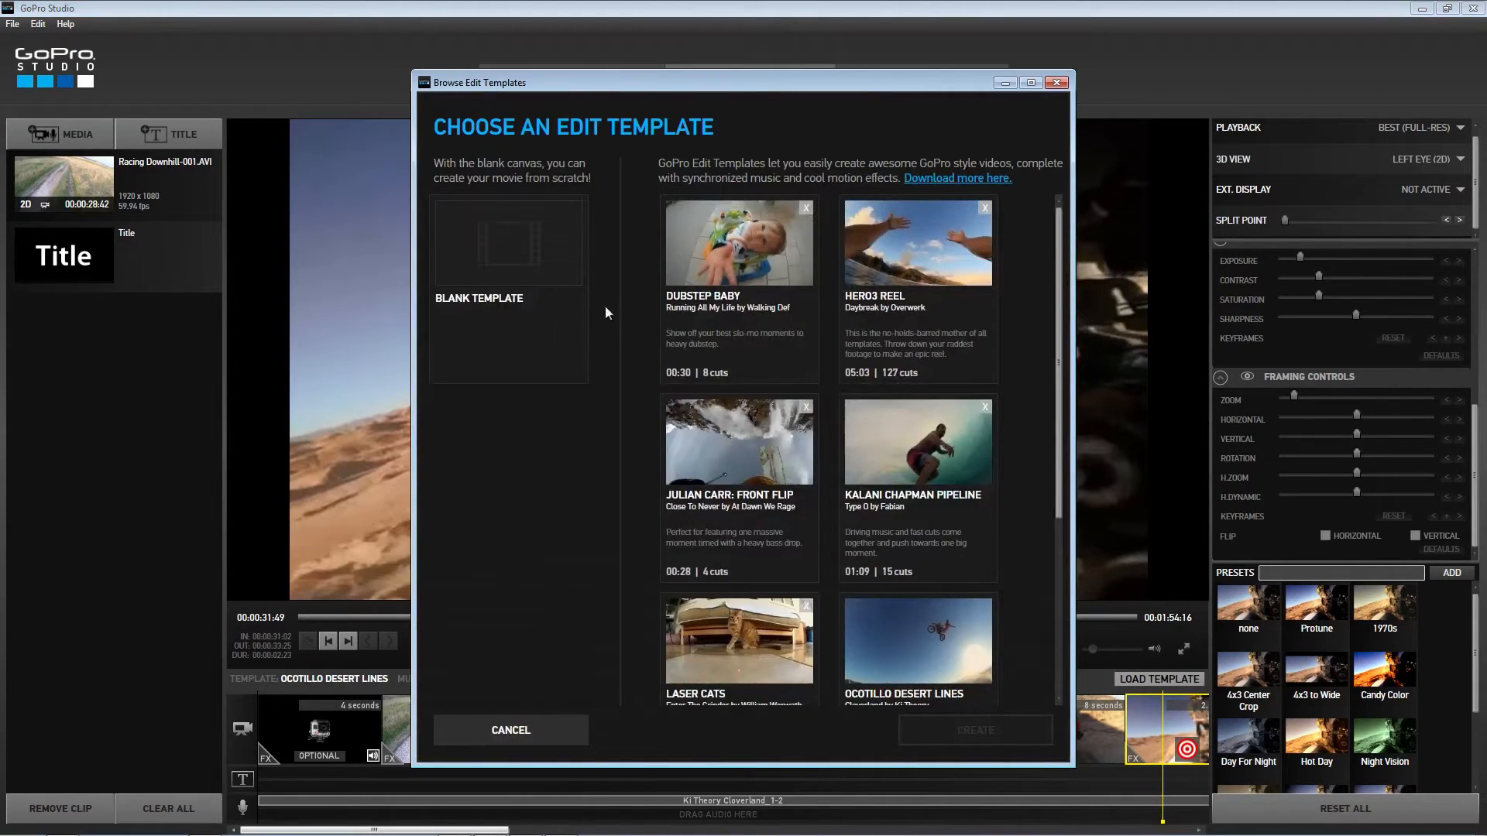
left_click(977, 742)
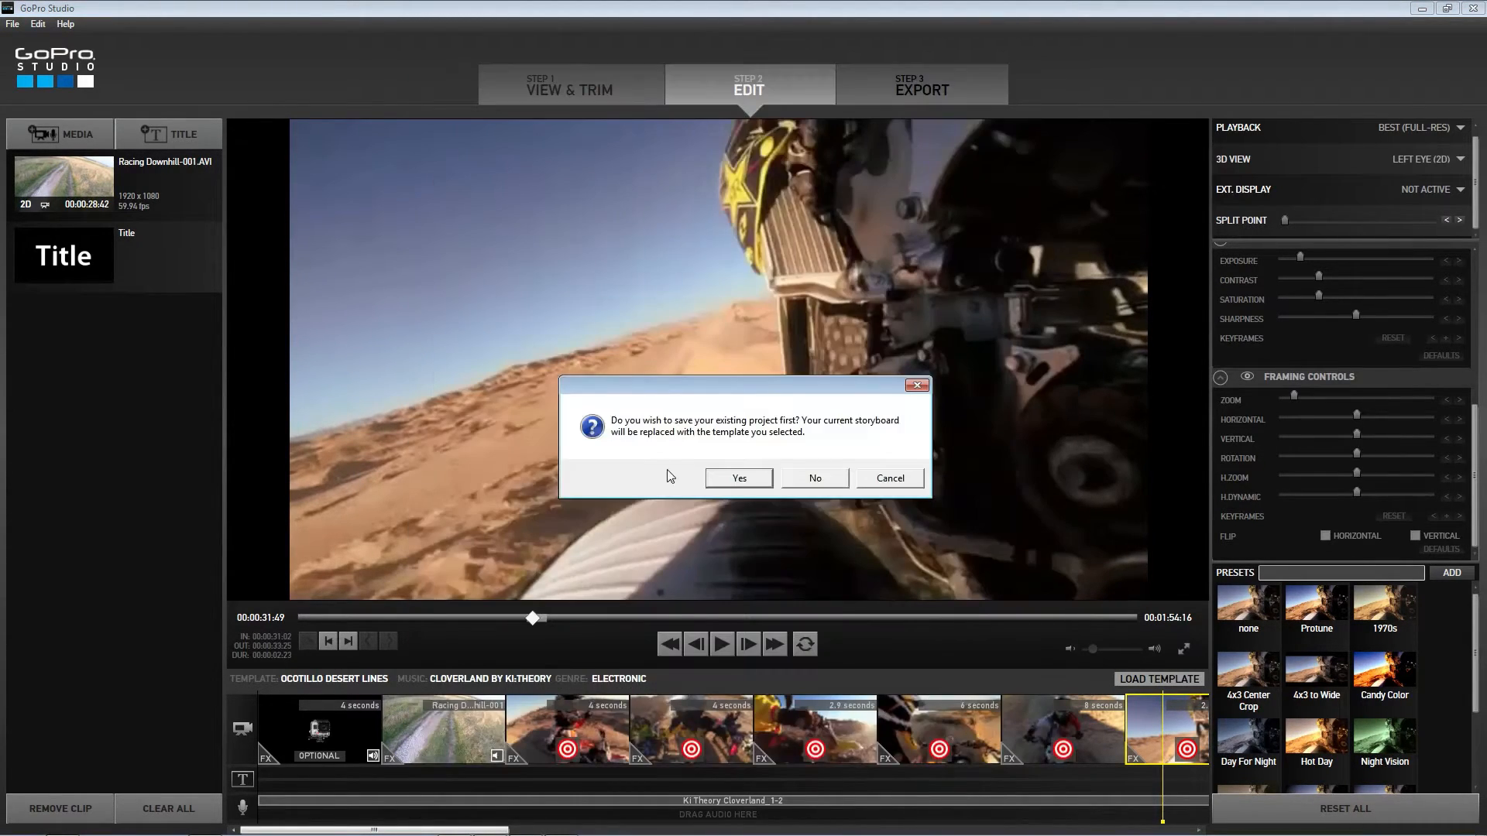
left_click(791, 476)
- Add the Racing Downhill-001 clip to the storyboard and split it at about 00:00:07:32 and 00:00:13:13
left_click_drag(71, 183, 404, 731)
left_click_drag(261, 782, 292, 779)
left_click(308, 642)
left_click_drag(382, 803, 506, 801)
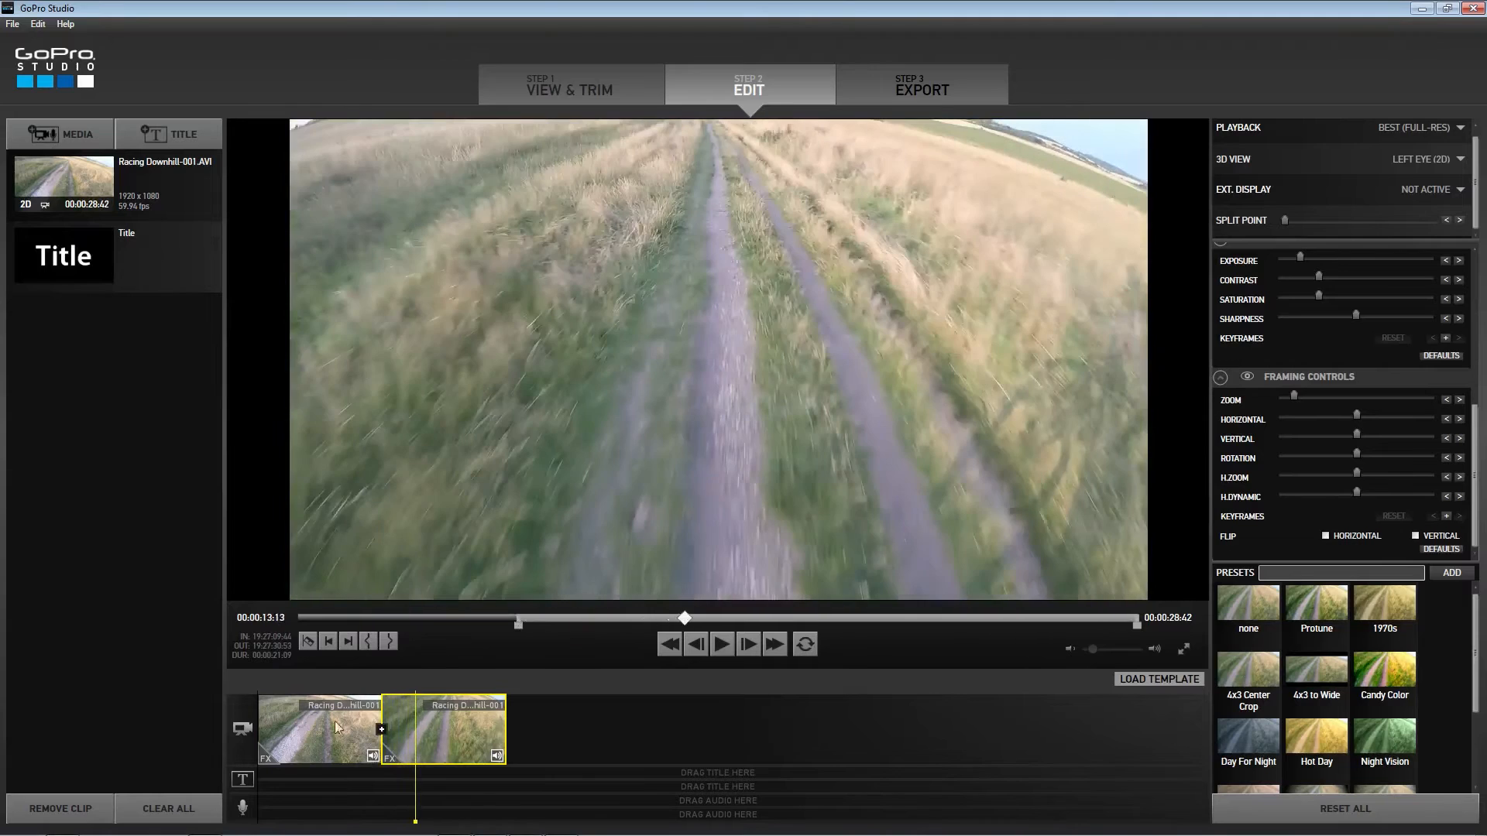
left_click(308, 642)
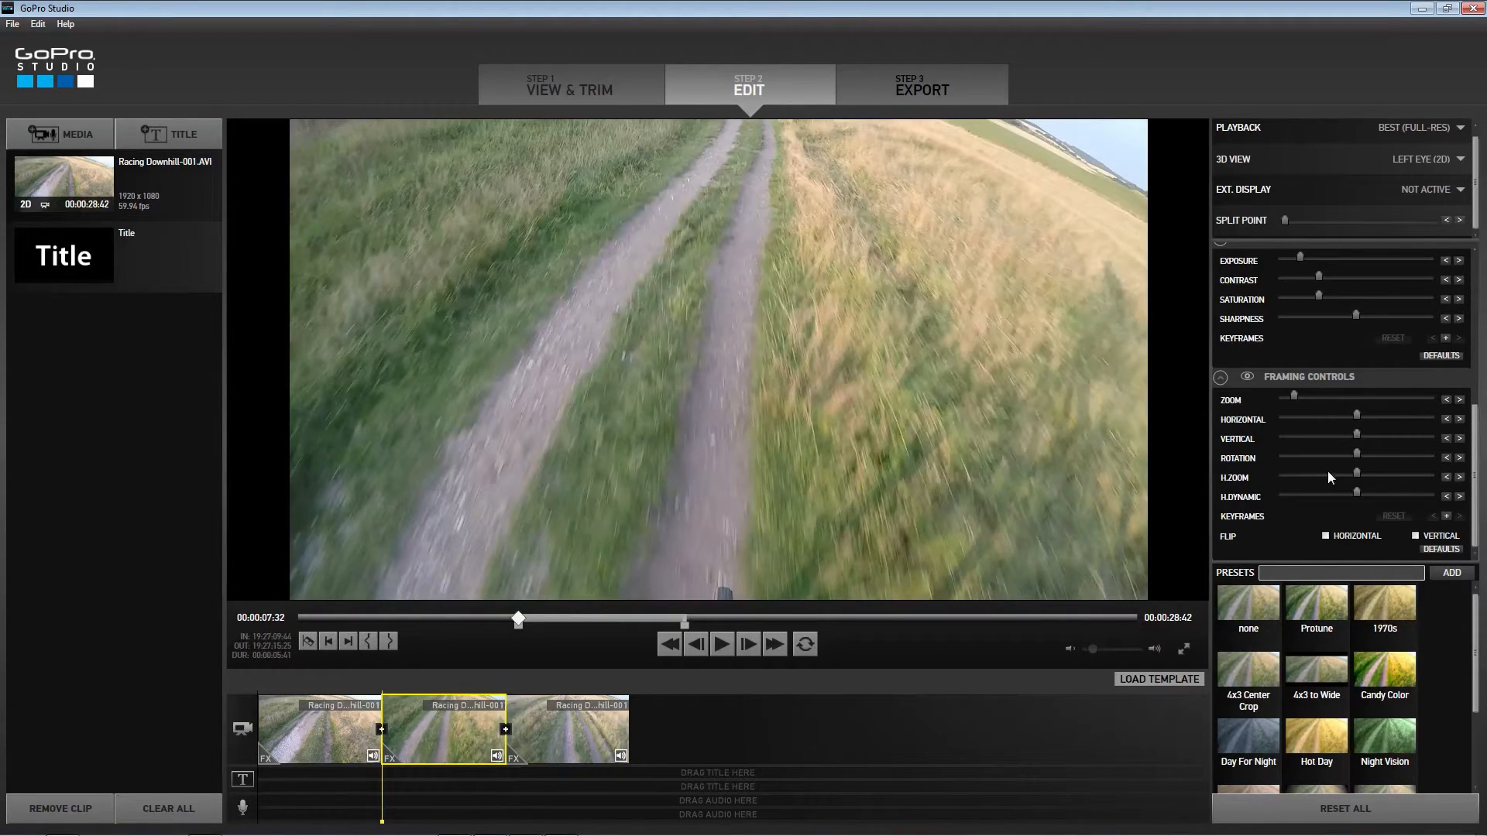
- Set the middle segment's speed to 15%
scroll(1371, 346, "up", 5)
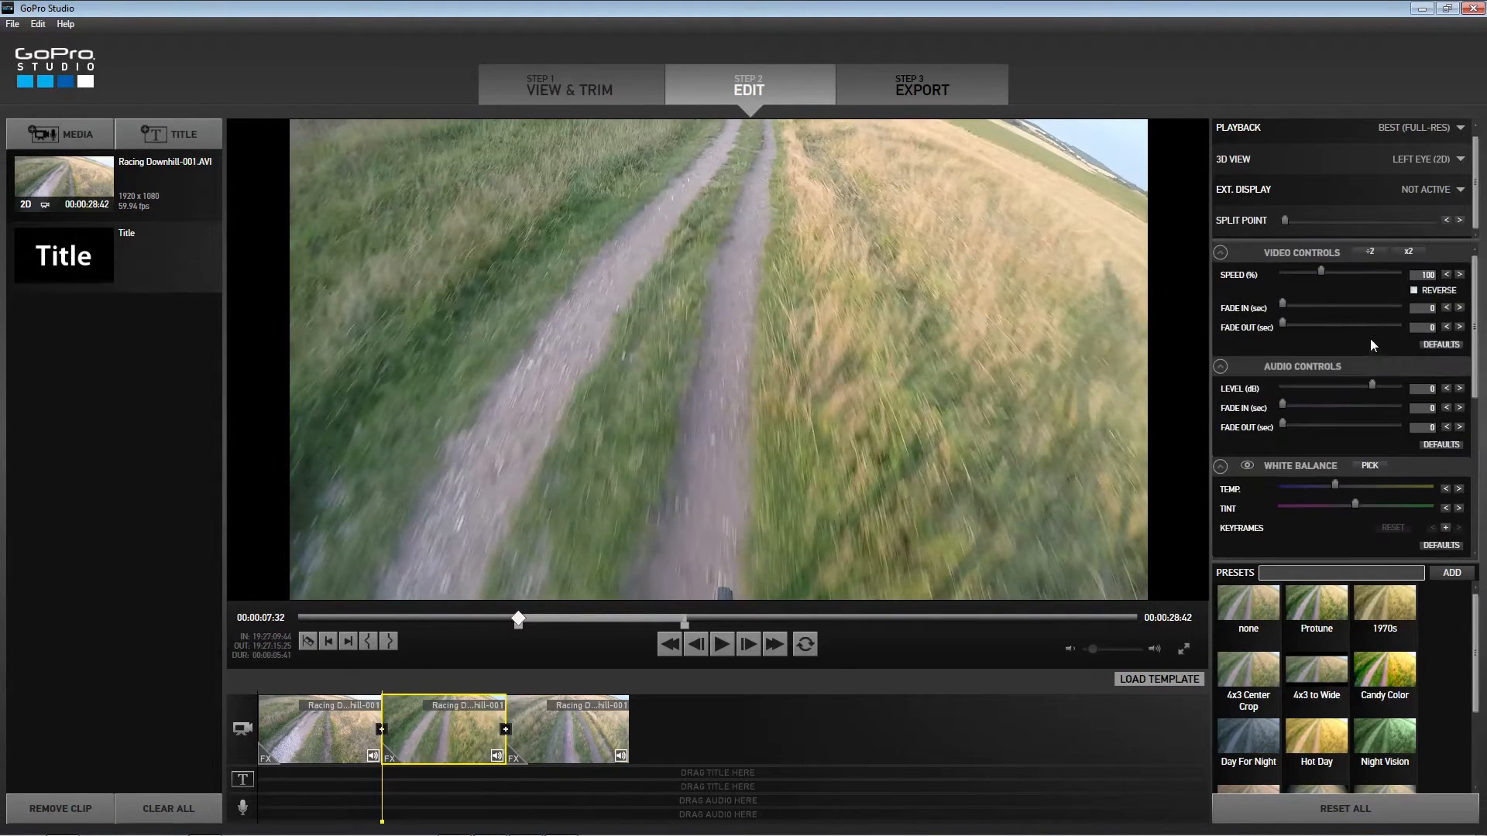
left_click_drag(1327, 273, 1312, 271)
type("15")
key("Return")
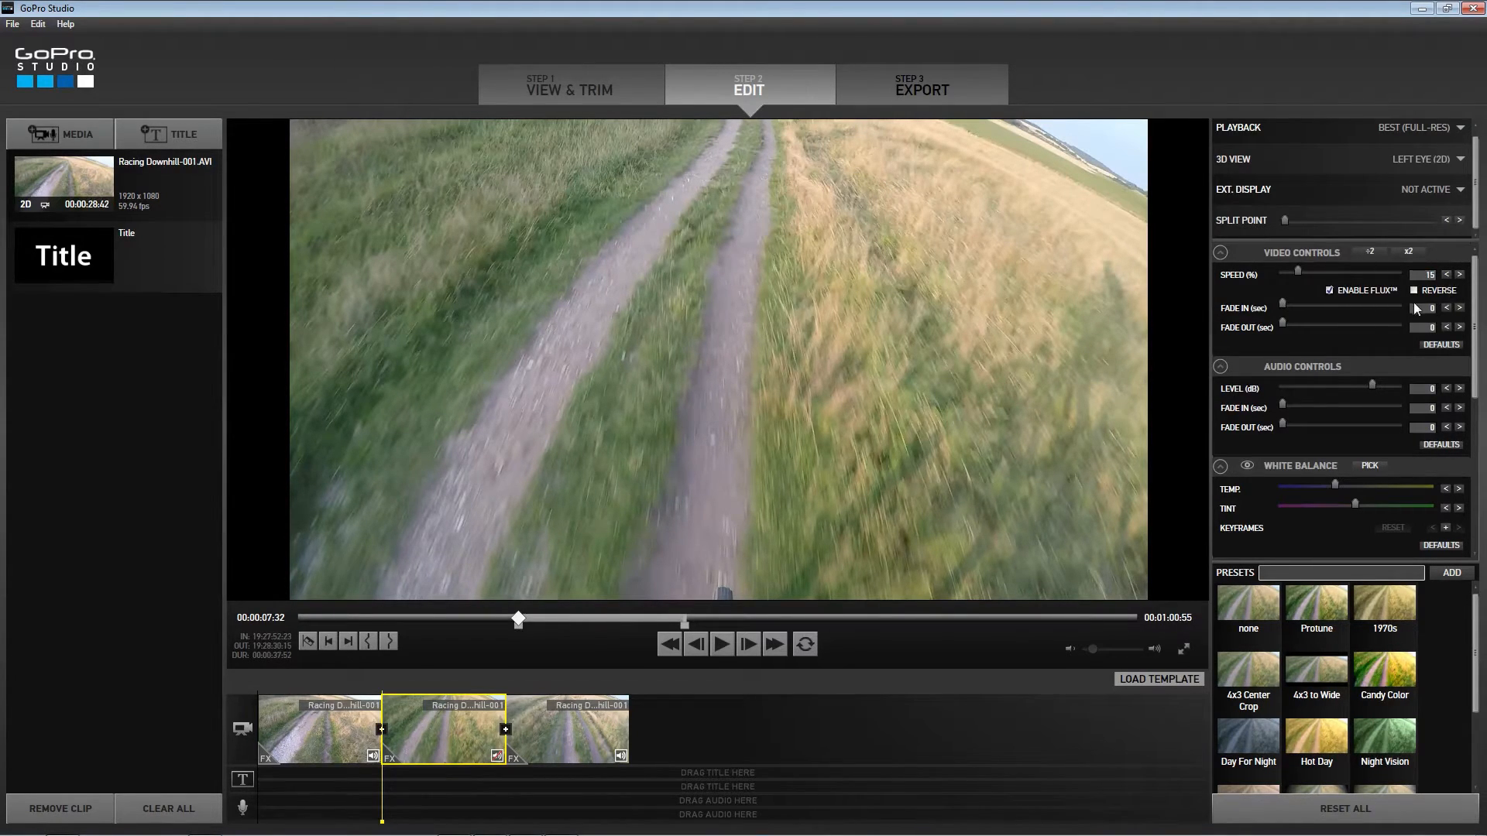
- Add a transition between the first and second segments, lengthen it to about 00:00:03:49 and play it back
left_click(382, 729)
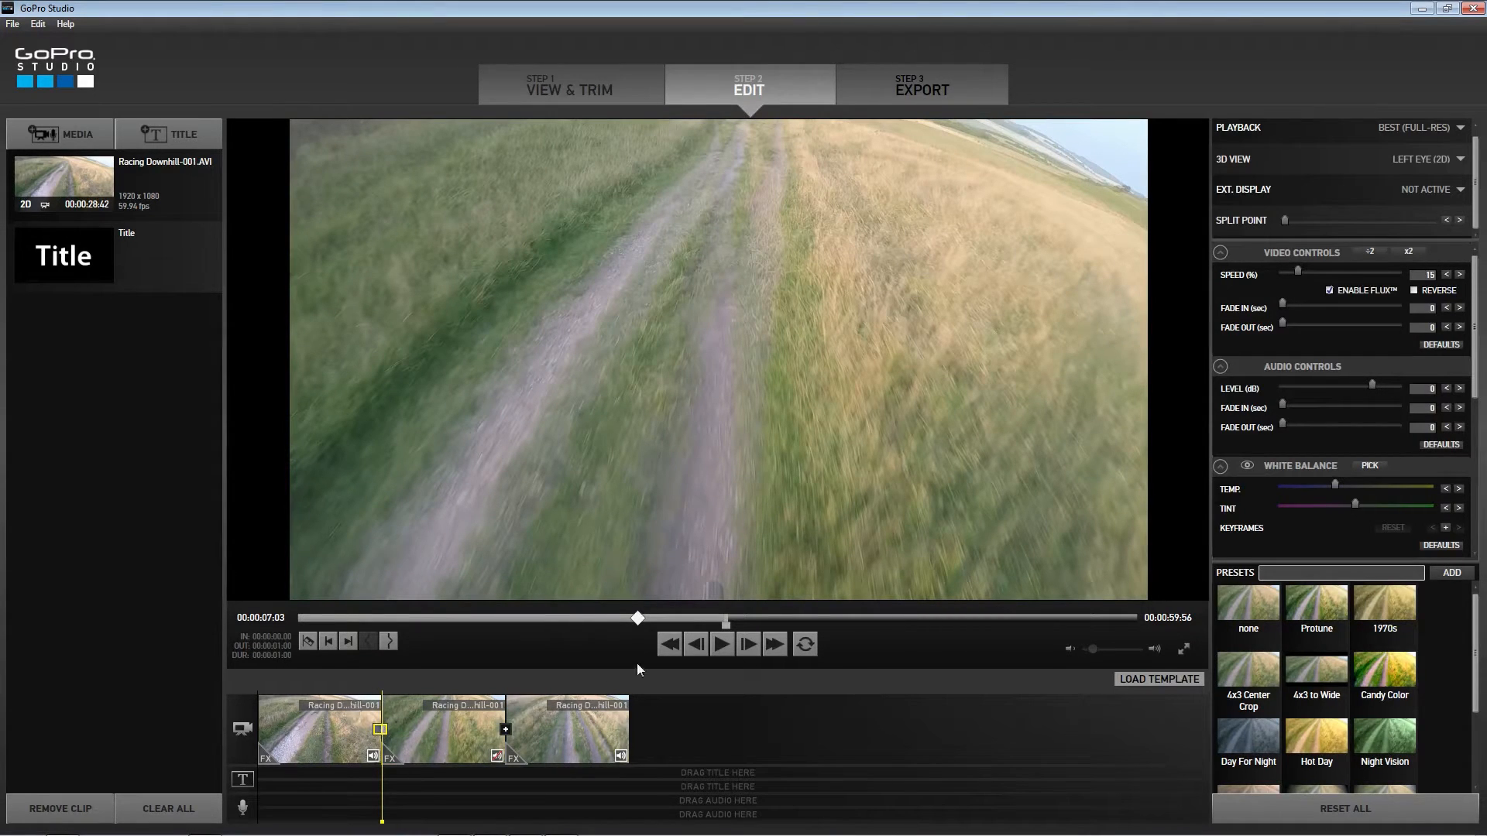
left_click_drag(727, 623, 643, 660)
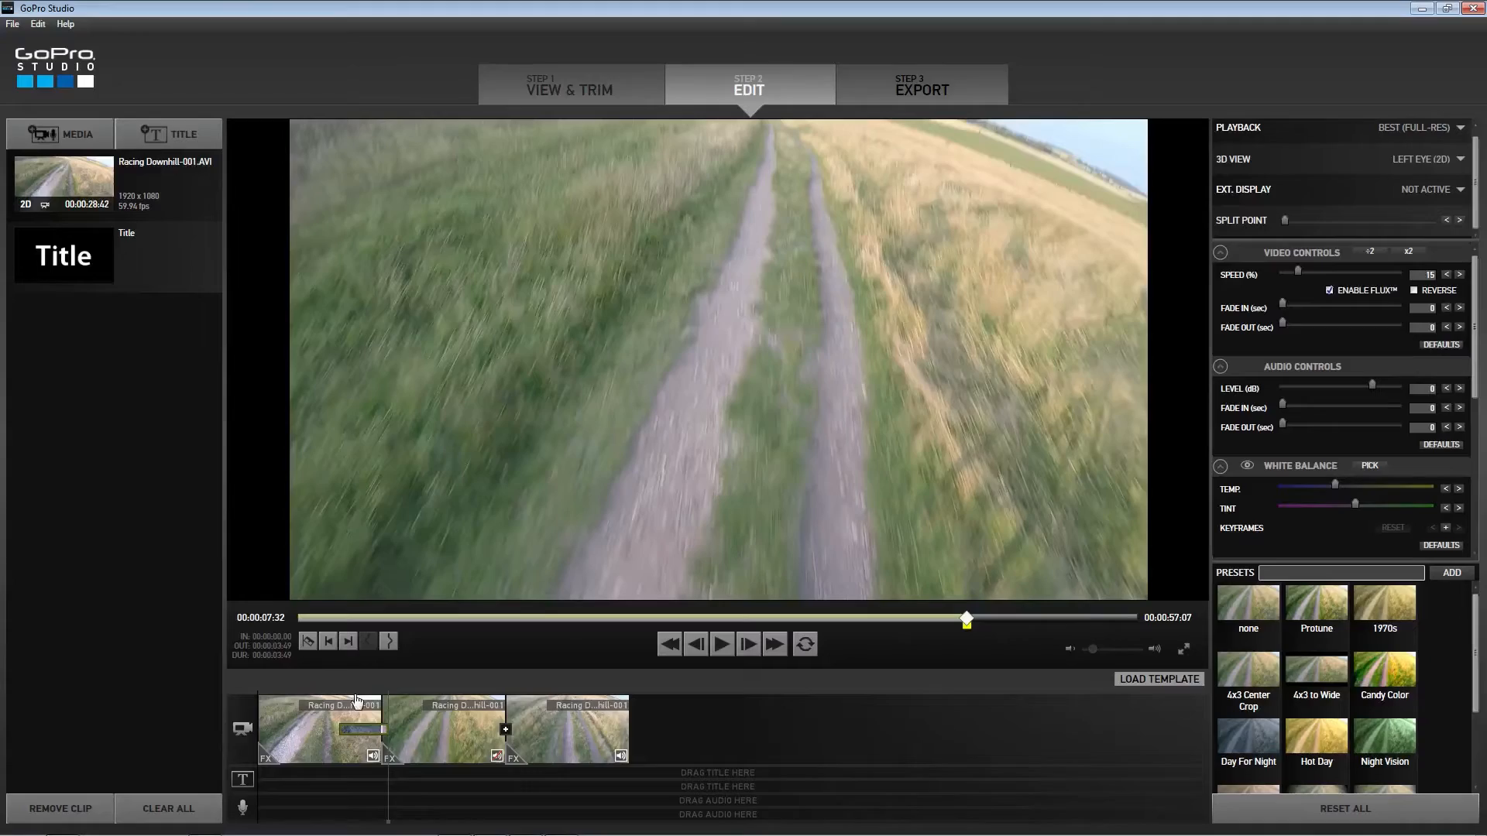
left_click_drag(388, 788, 340, 791)
key("space")
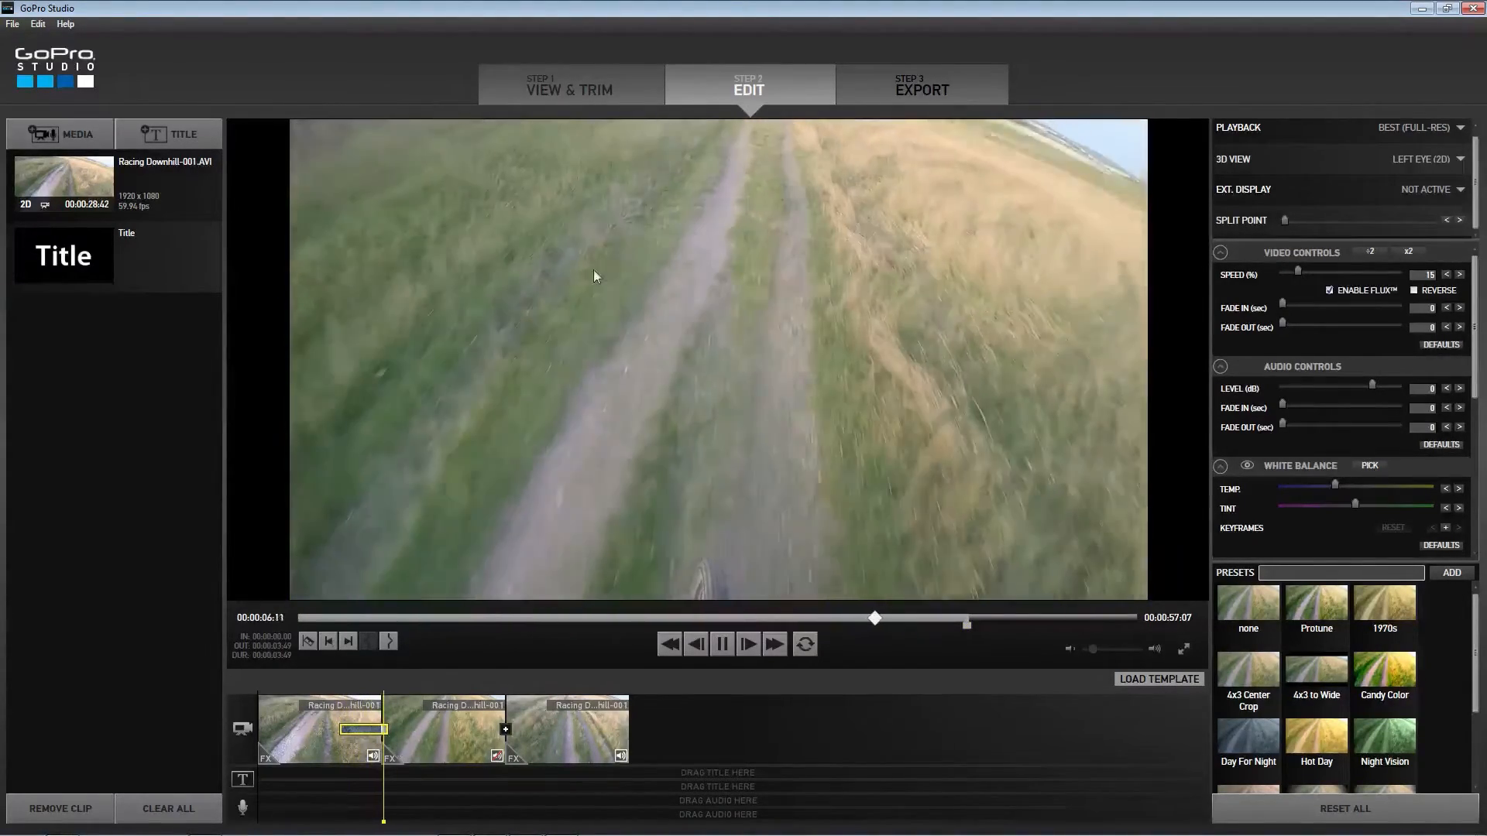
- Shorten the transition between the first two segments considerably and play the storyboard from just before it
left_click(722, 644)
left_click_drag(967, 626, 665, 624)
left_click(376, 809)
left_click_drag(375, 802, 373, 802)
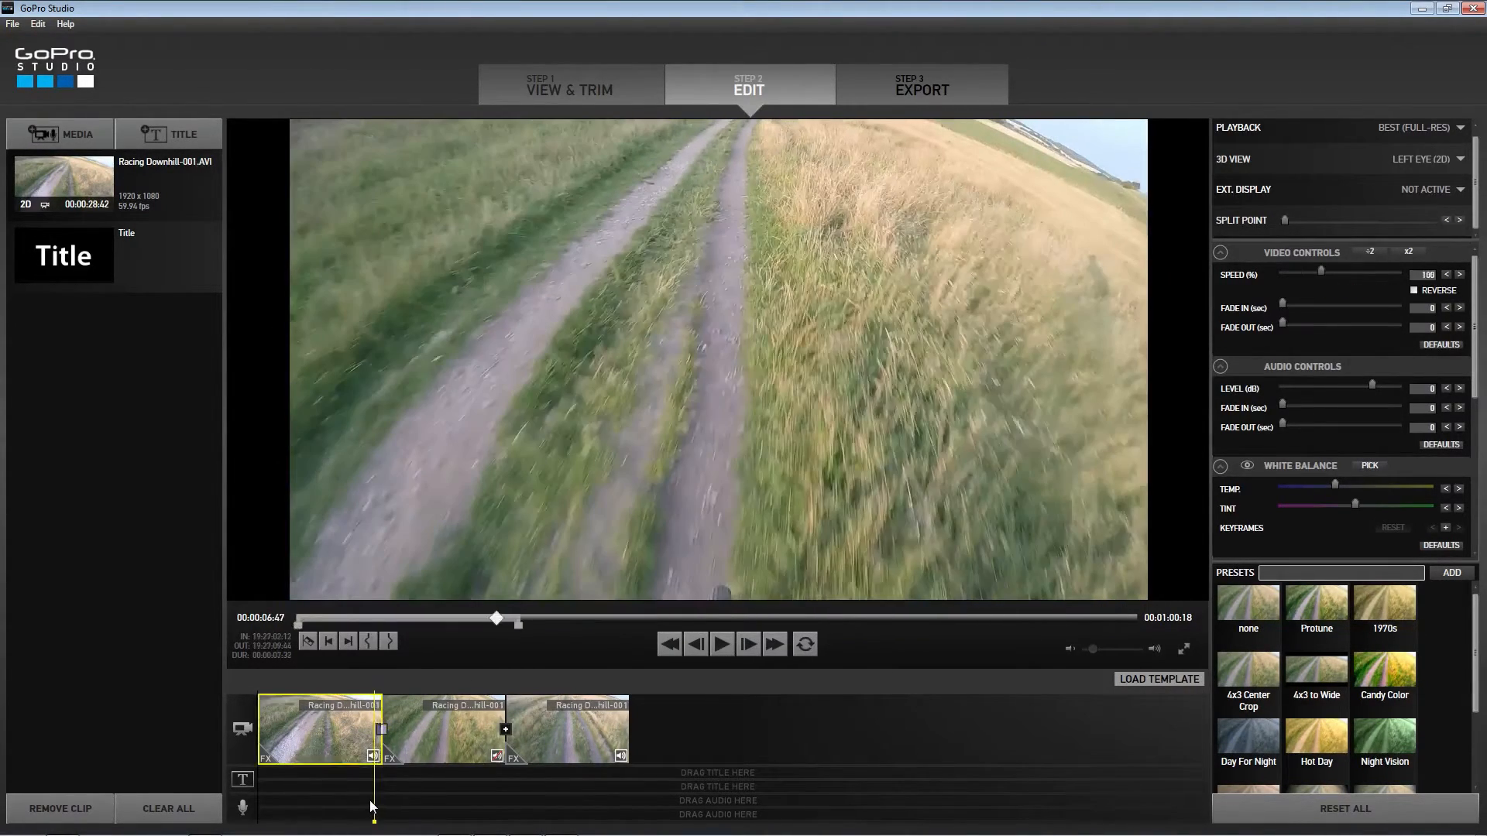
key("space")
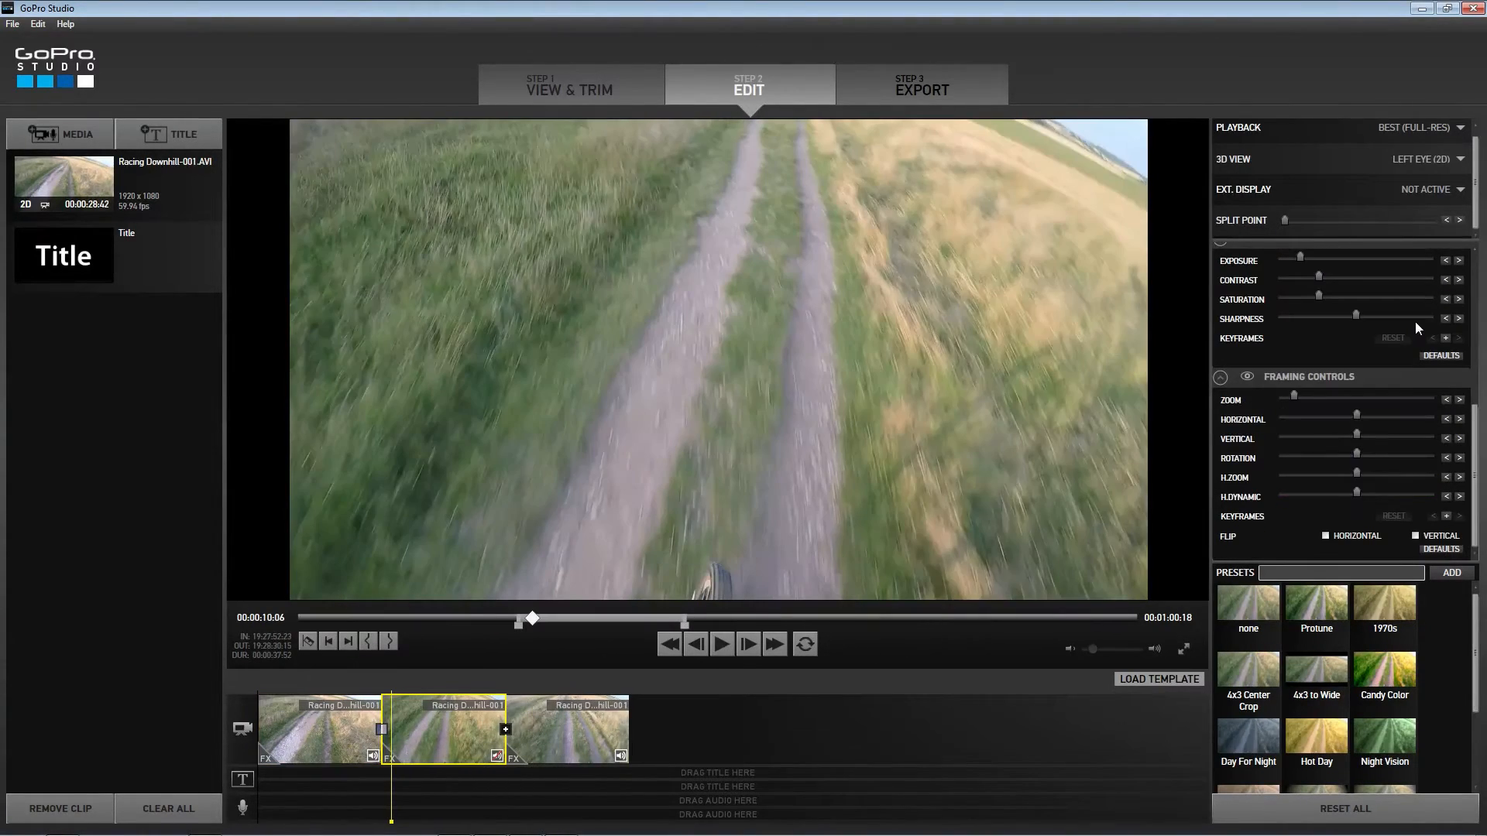
scroll(1416, 328, "up", 1)
scroll(1415, 322, "down", 1)
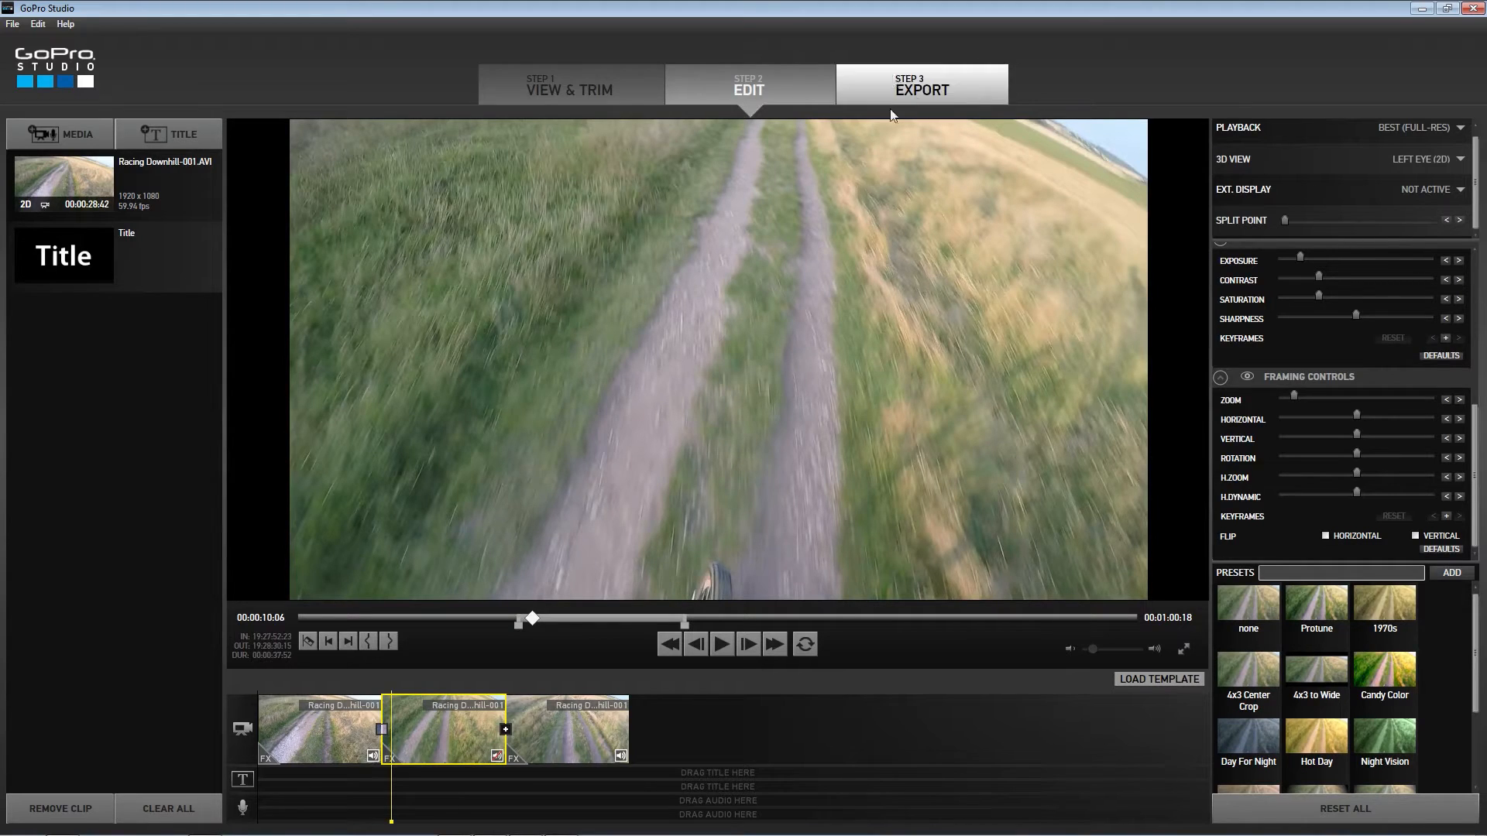
- Bring up the export settings and review the YouTube, Vimeo, Mobile Device and UHD 4K presets
left_click(923, 90)
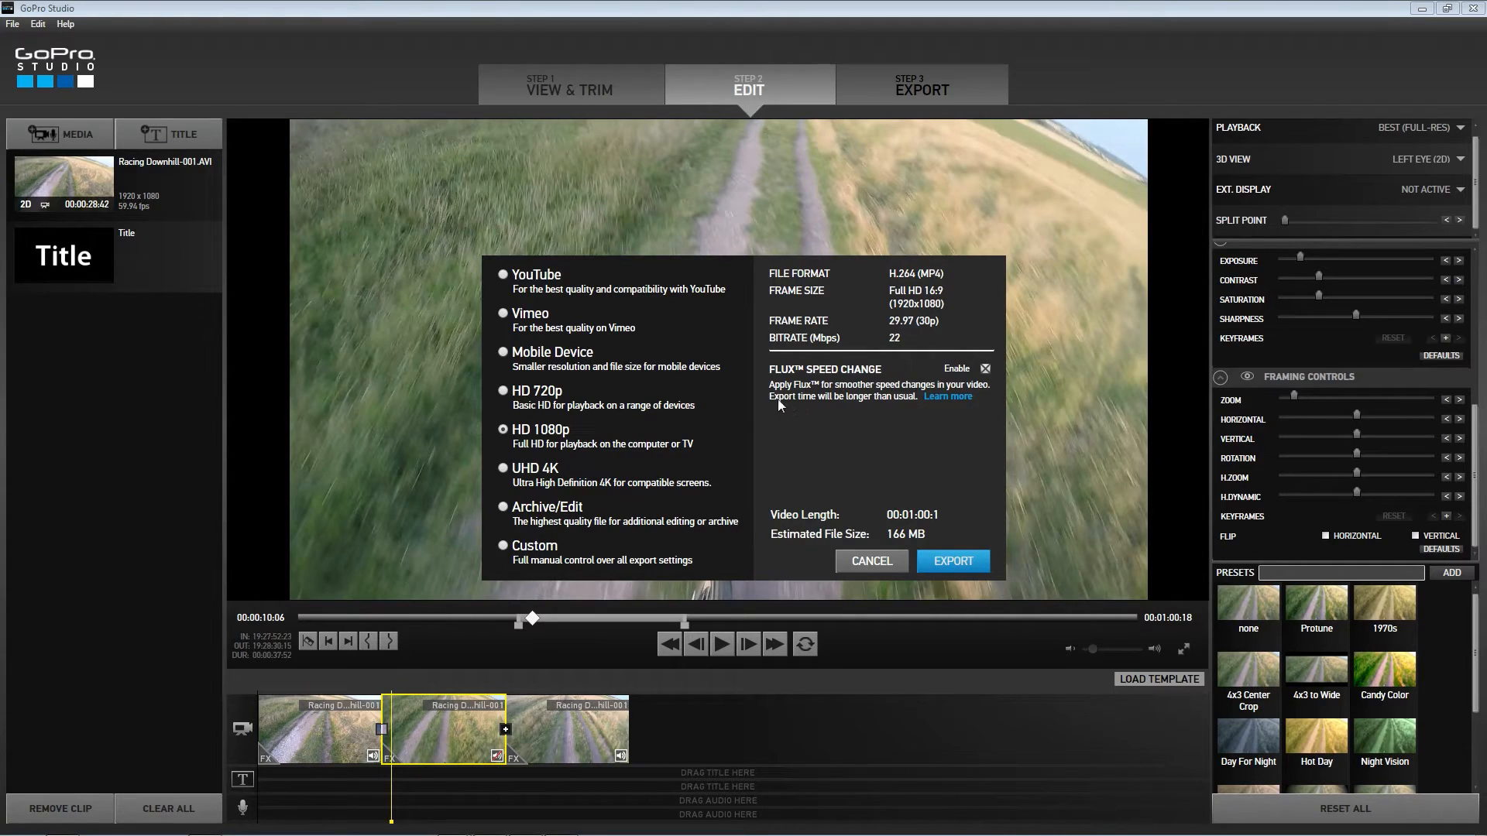
left_click_drag(778, 398, 764, 381)
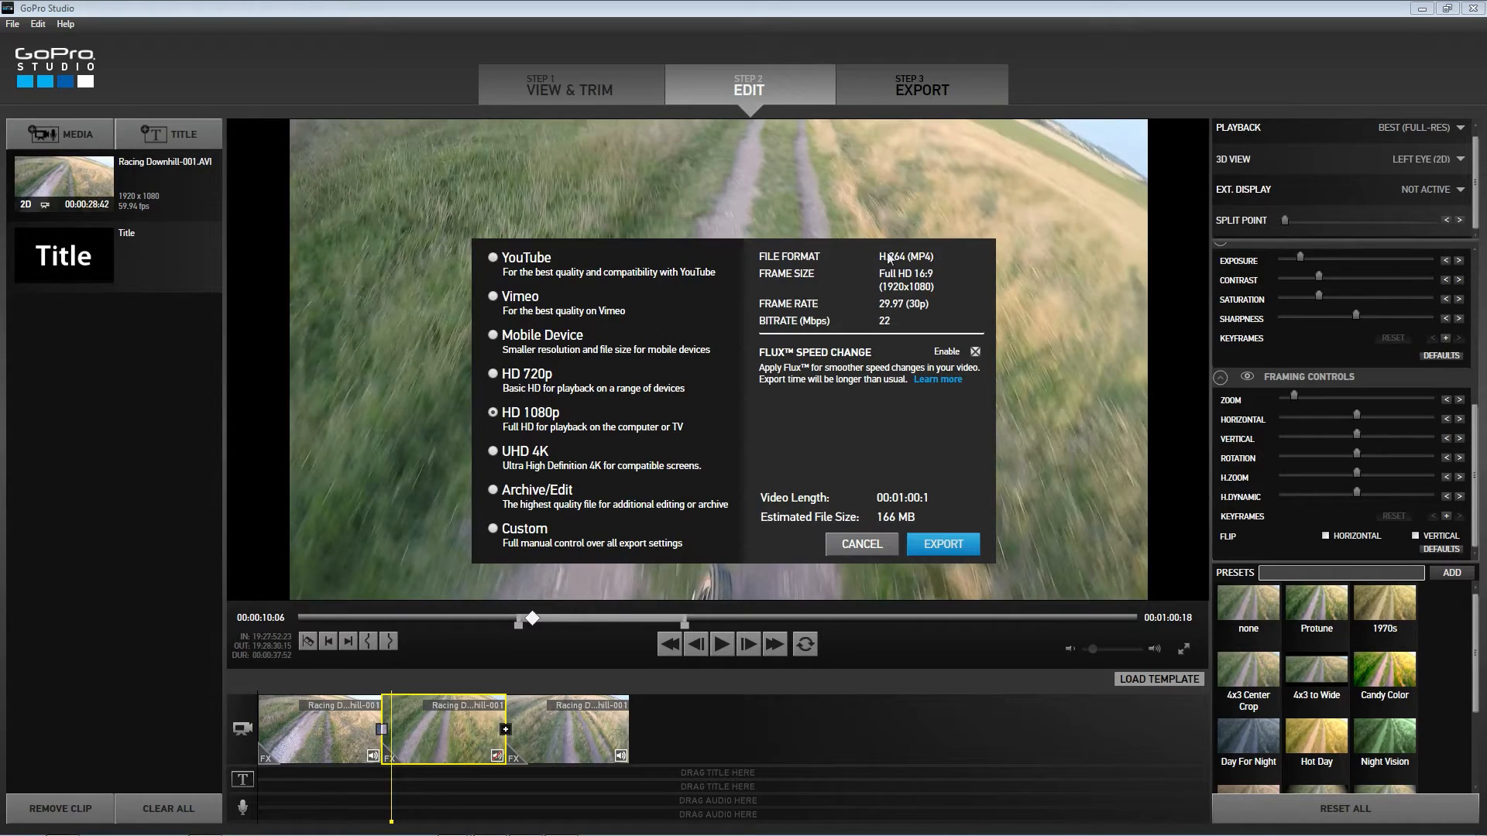
left_click(518, 263)
left_click(530, 301)
left_click(532, 341)
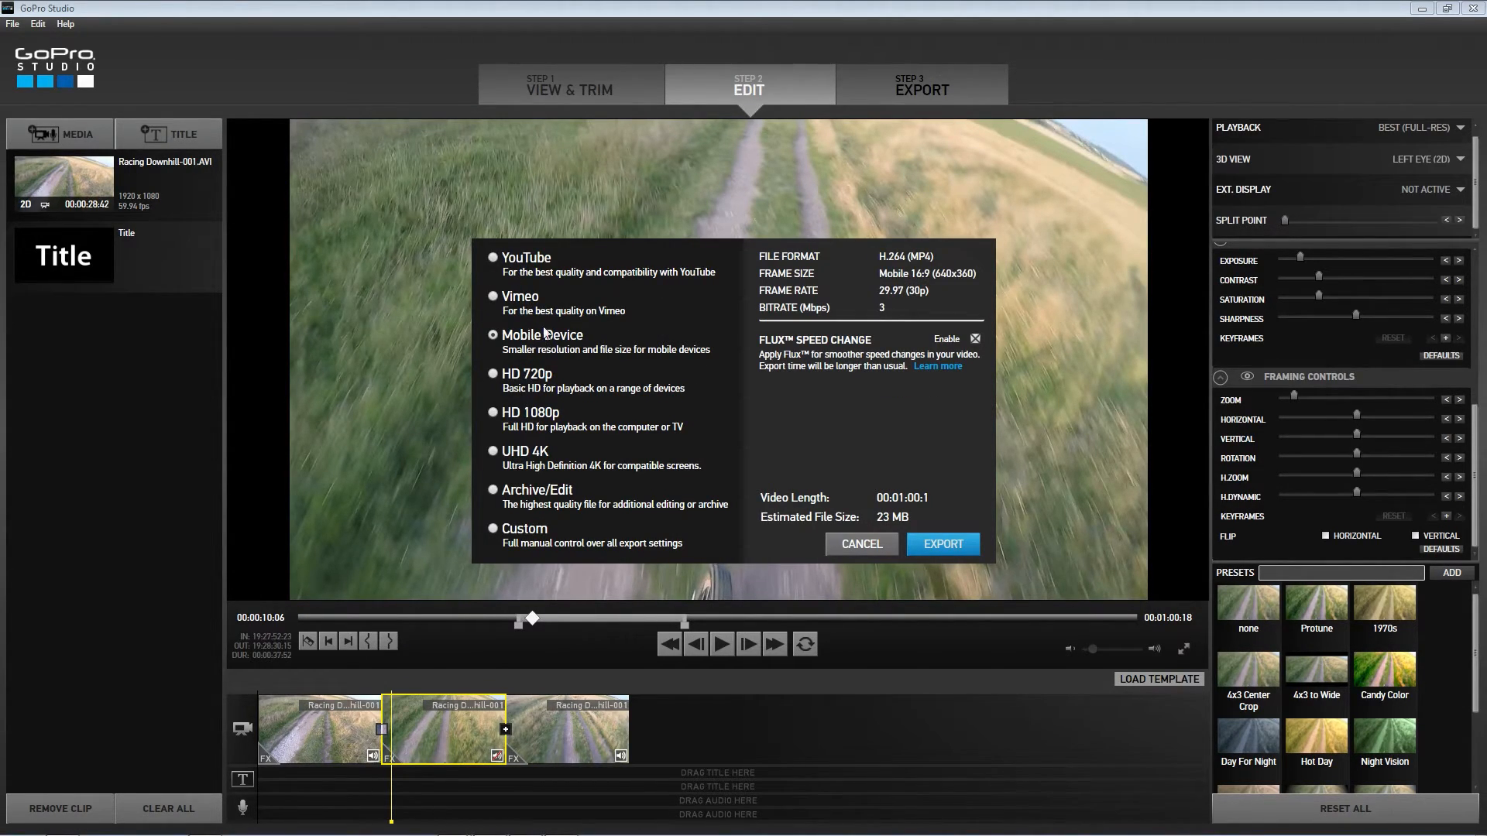
left_click(532, 258)
left_click(500, 299)
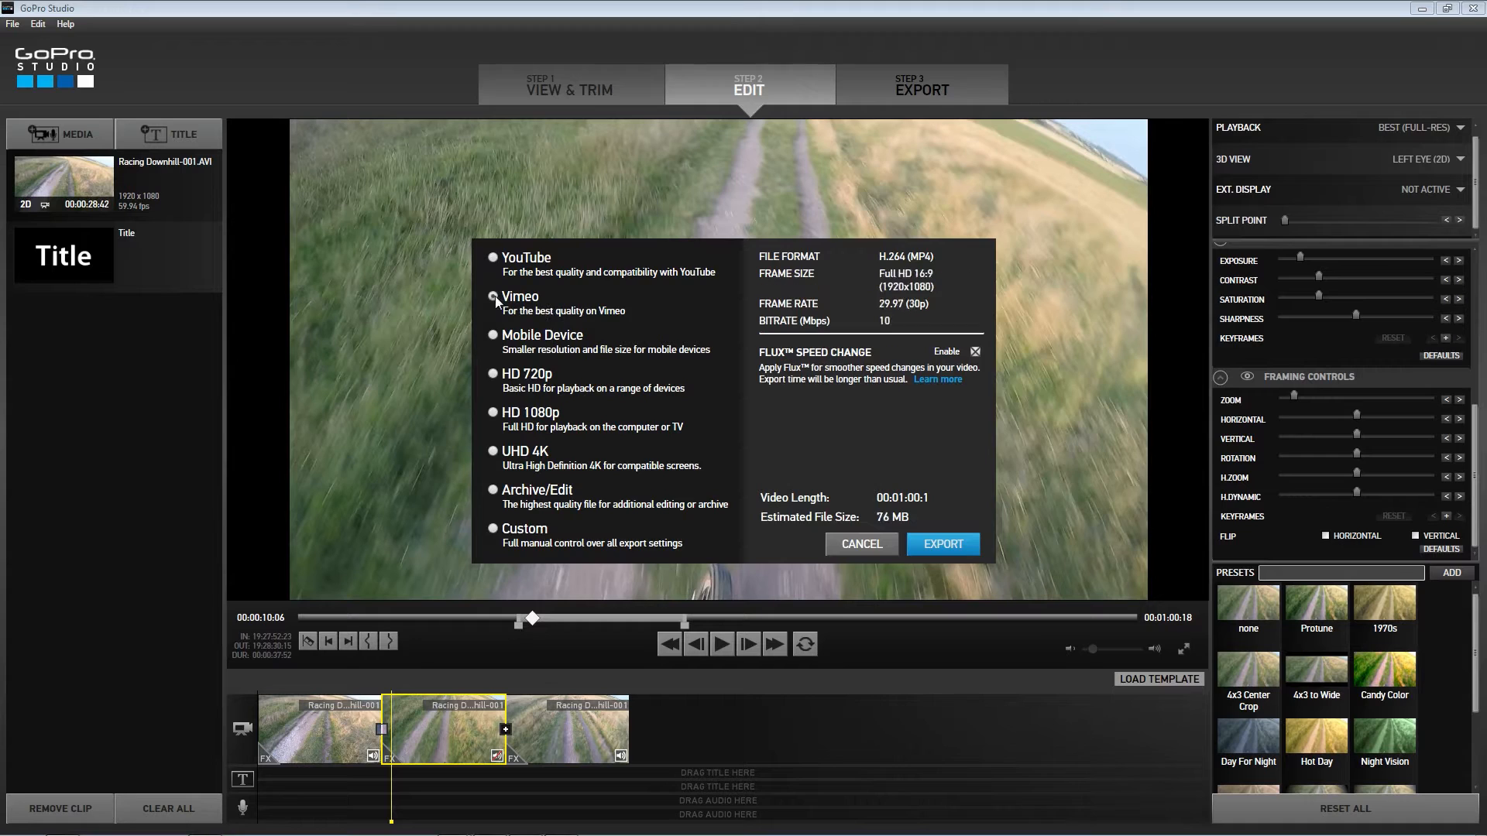
left_click(493, 341)
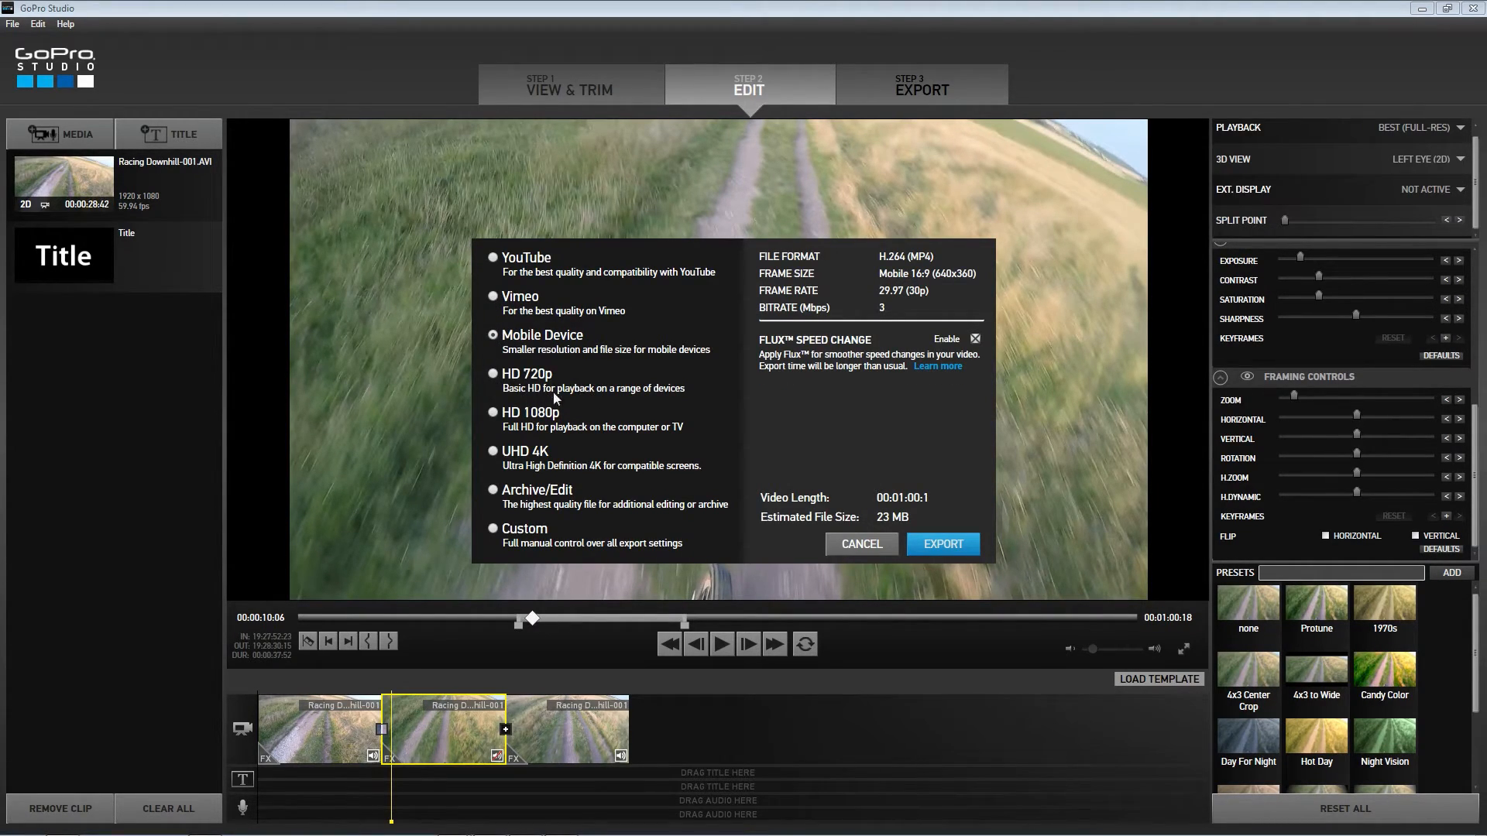
left_click(524, 457)
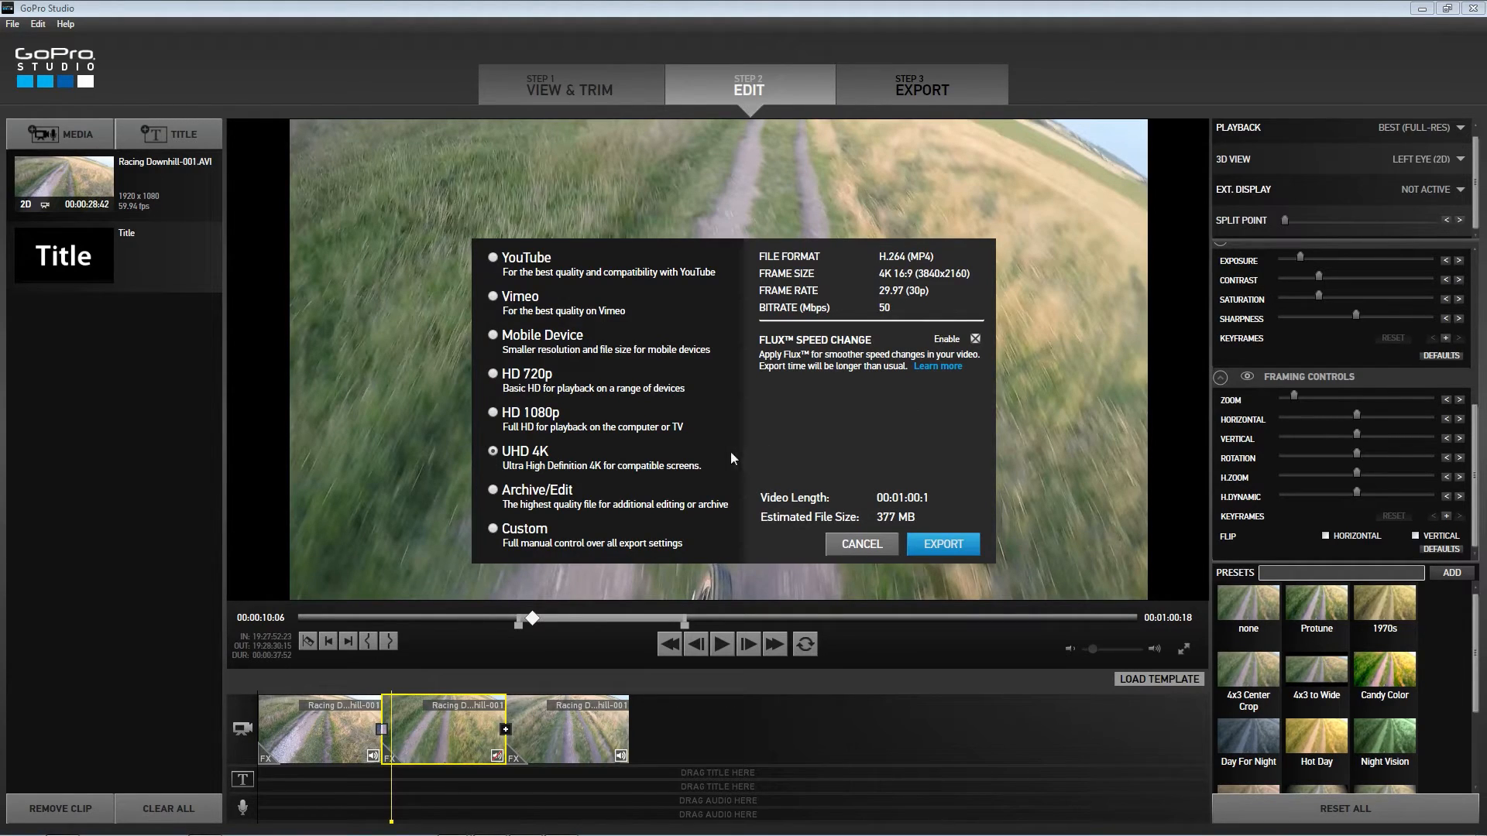
- Examine the Custom export options and bitrate, compare the HD 1080p, UHD 4K and YouTube presets, and cancel the export
left_click(512, 534)
mouse_move(931, 350)
left_mouse_down()
mouse_move(914, 350)
mouse_move(946, 350)
left_mouse_up()
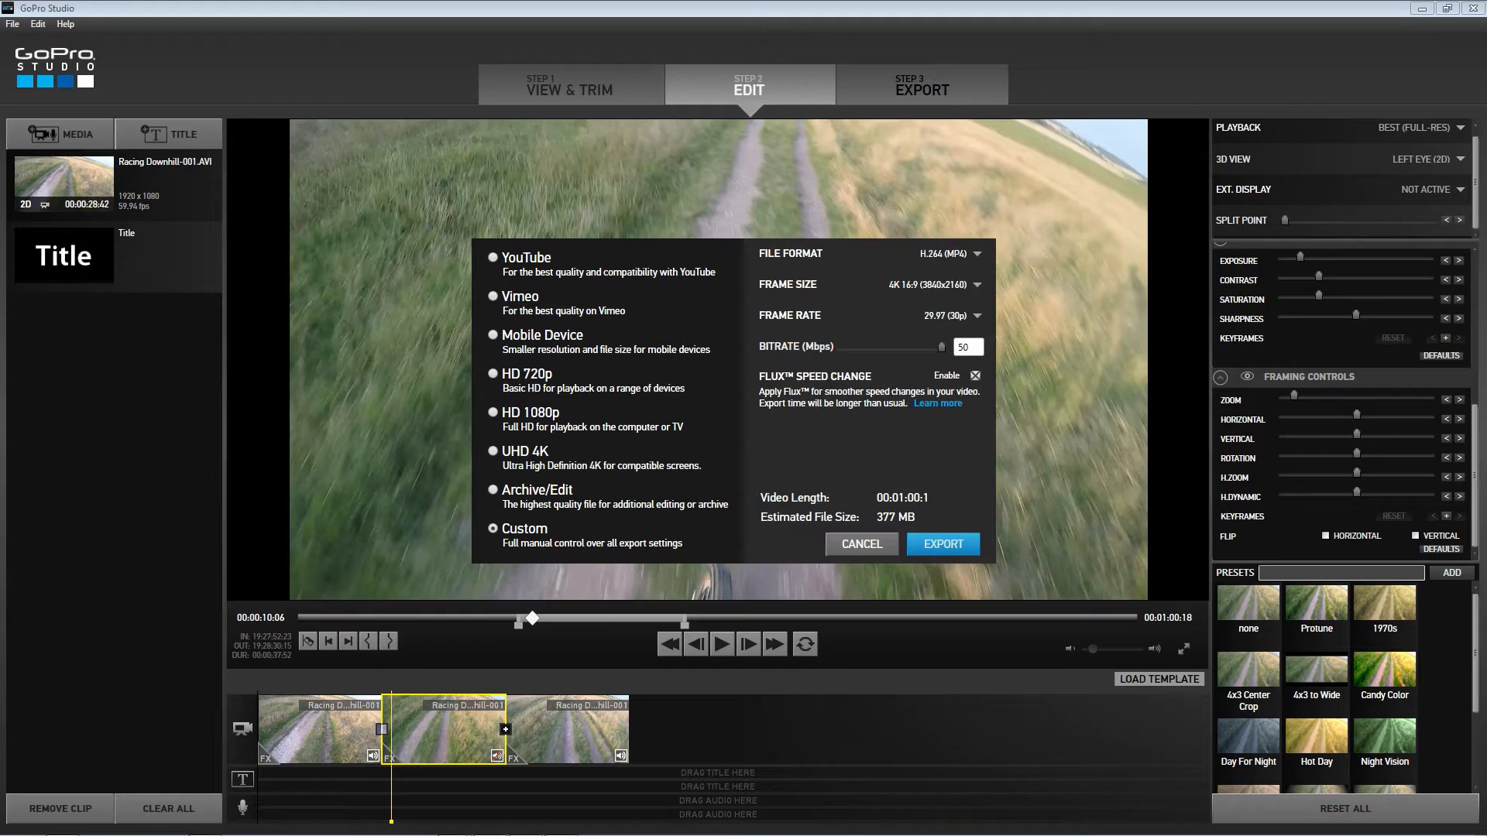
left_click_drag(941, 348, 941, 347)
left_click(493, 413)
left_click(505, 452)
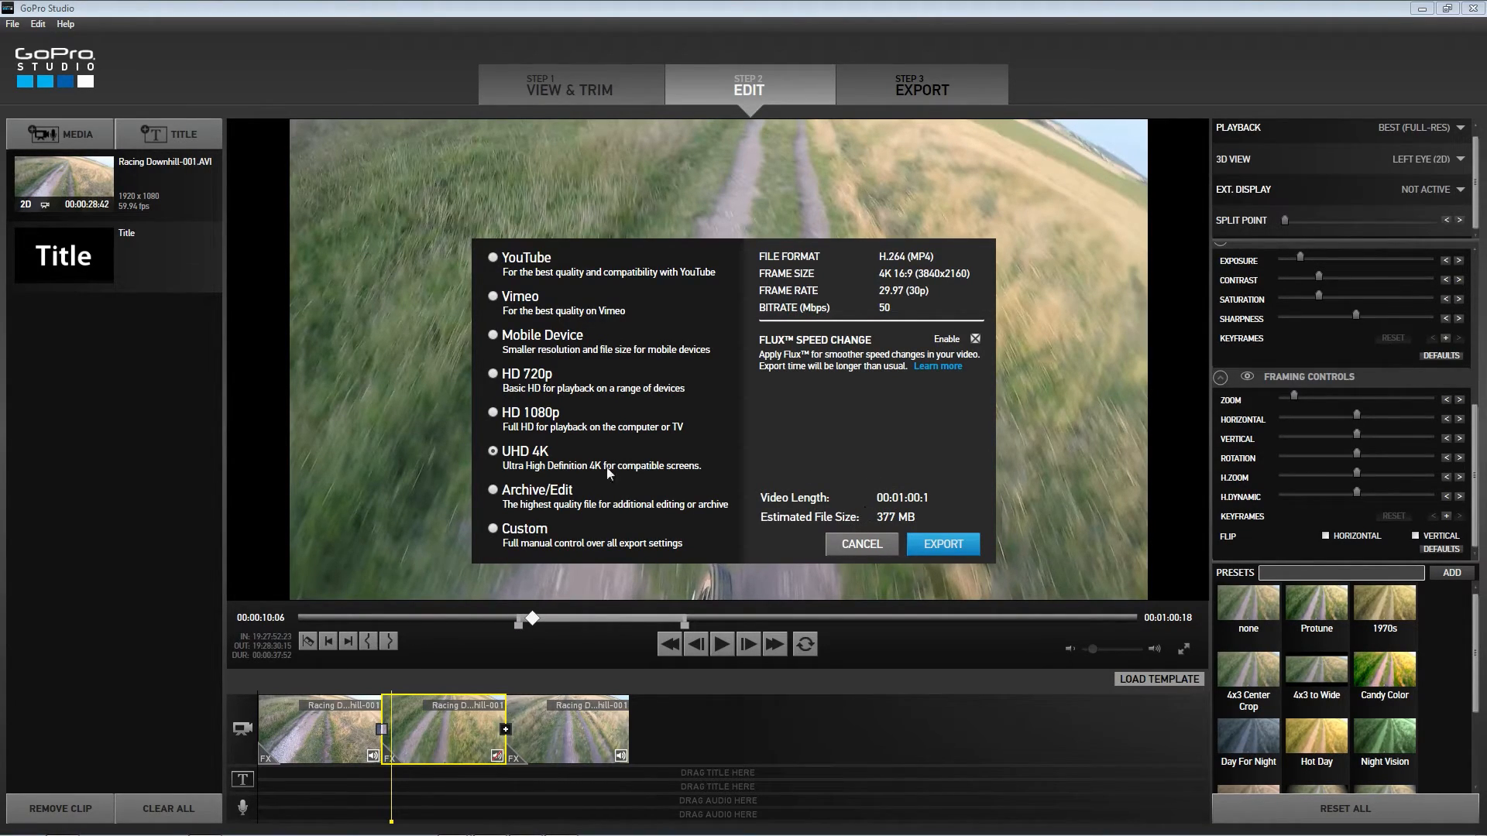
left_click(504, 415)
left_click(493, 259)
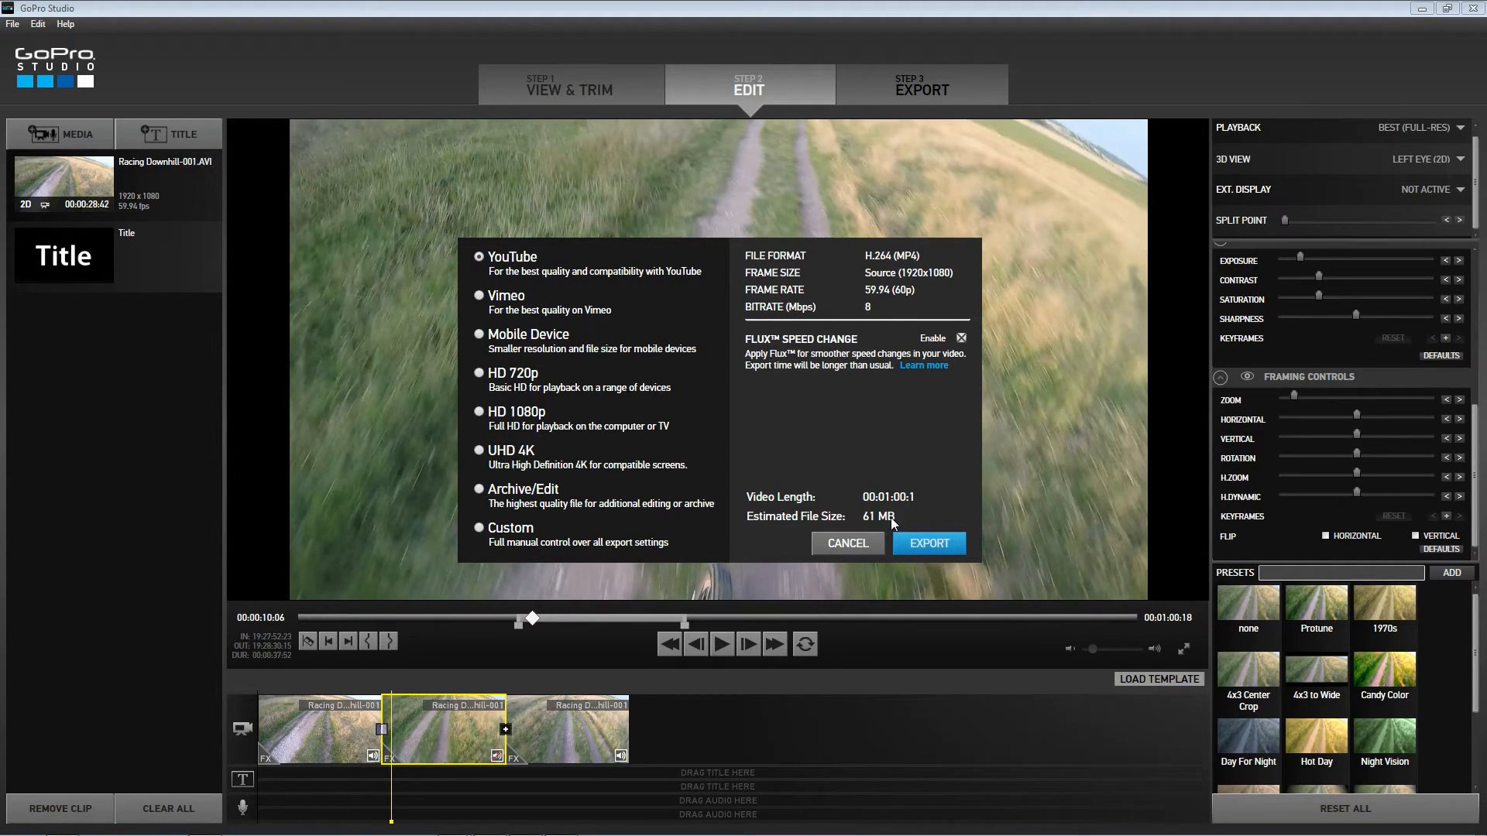
left_click(866, 551)
- Insert a title clip between the first and second segments and set its text to "Hello Viewers"
left_click_drag(175, 259, 395, 728)
left_click_drag(439, 798, 418, 798)
double_click(1227, 298)
type("W")
key("BackSpace")
type("Hello vi")
key("BackSpace")
key("BackSpace")
type("Voi")
key("BackSpace")
key("BackSpace")
type("iewers")
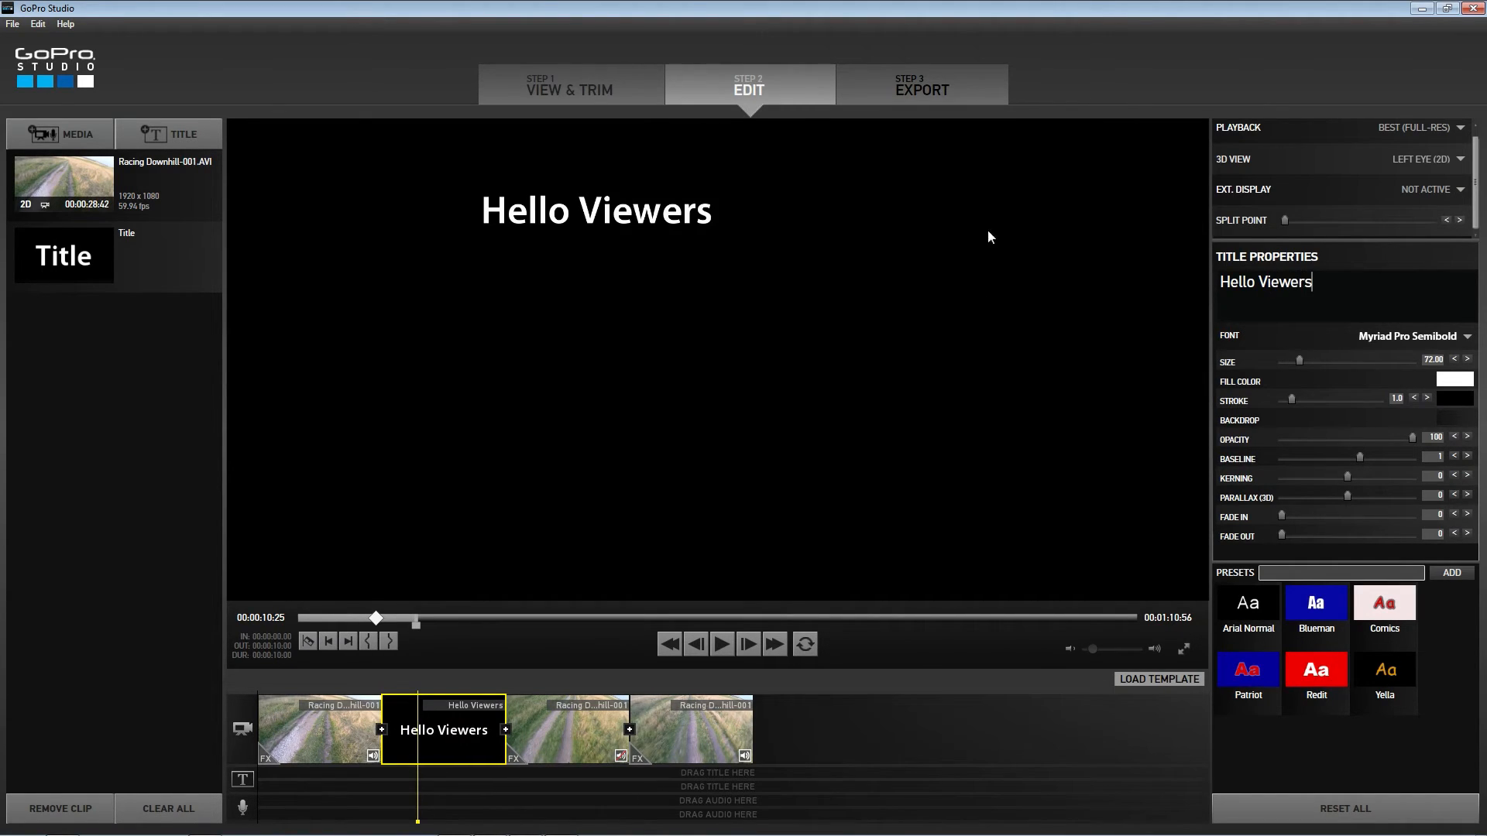
- Export the storyboard as an MP4 video with the YouTube preset, saving it under the file name "Racing Downhill"
left_click(919, 91)
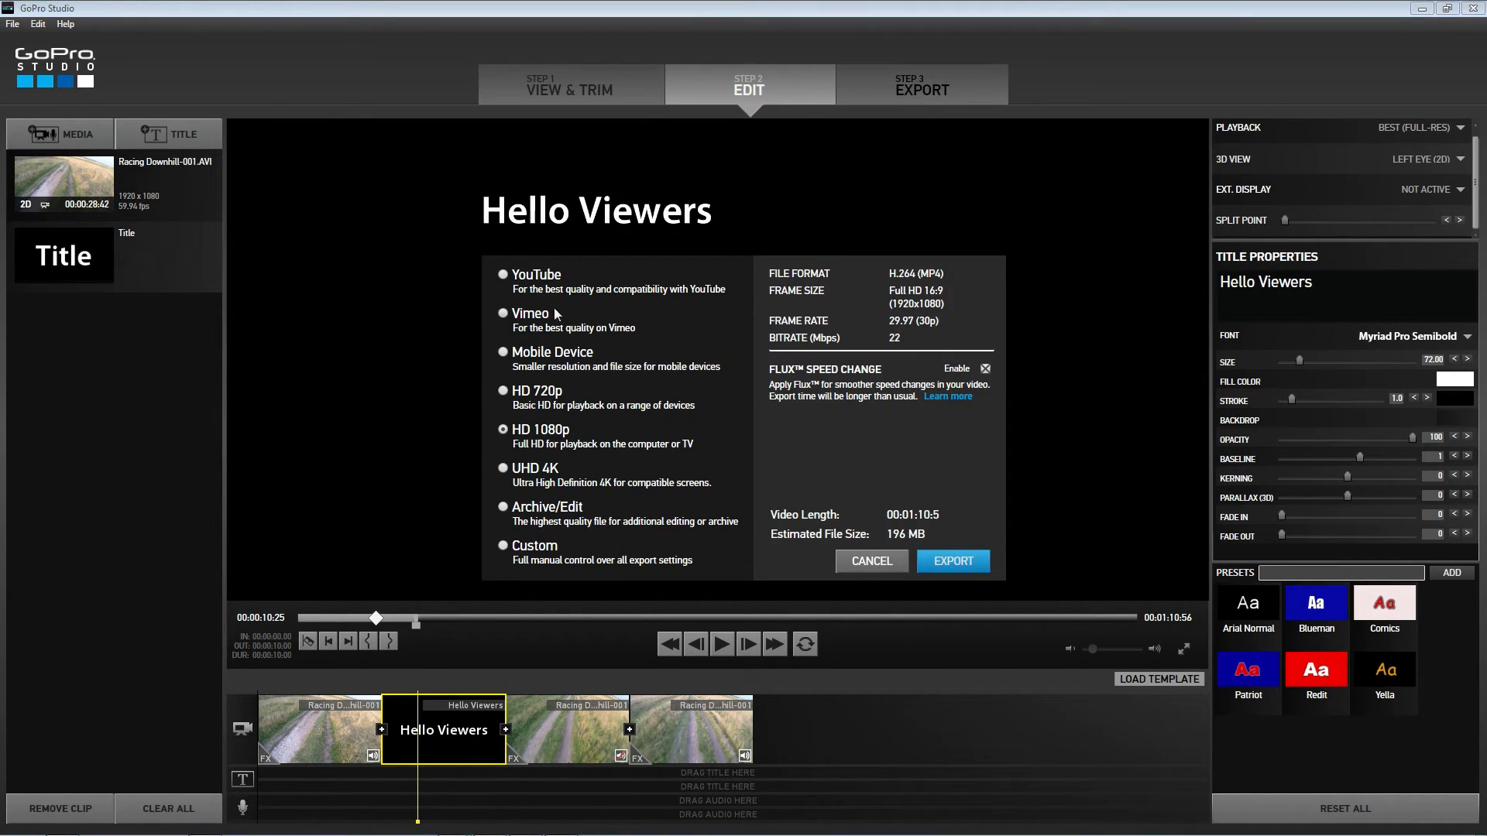
left_click(551, 285)
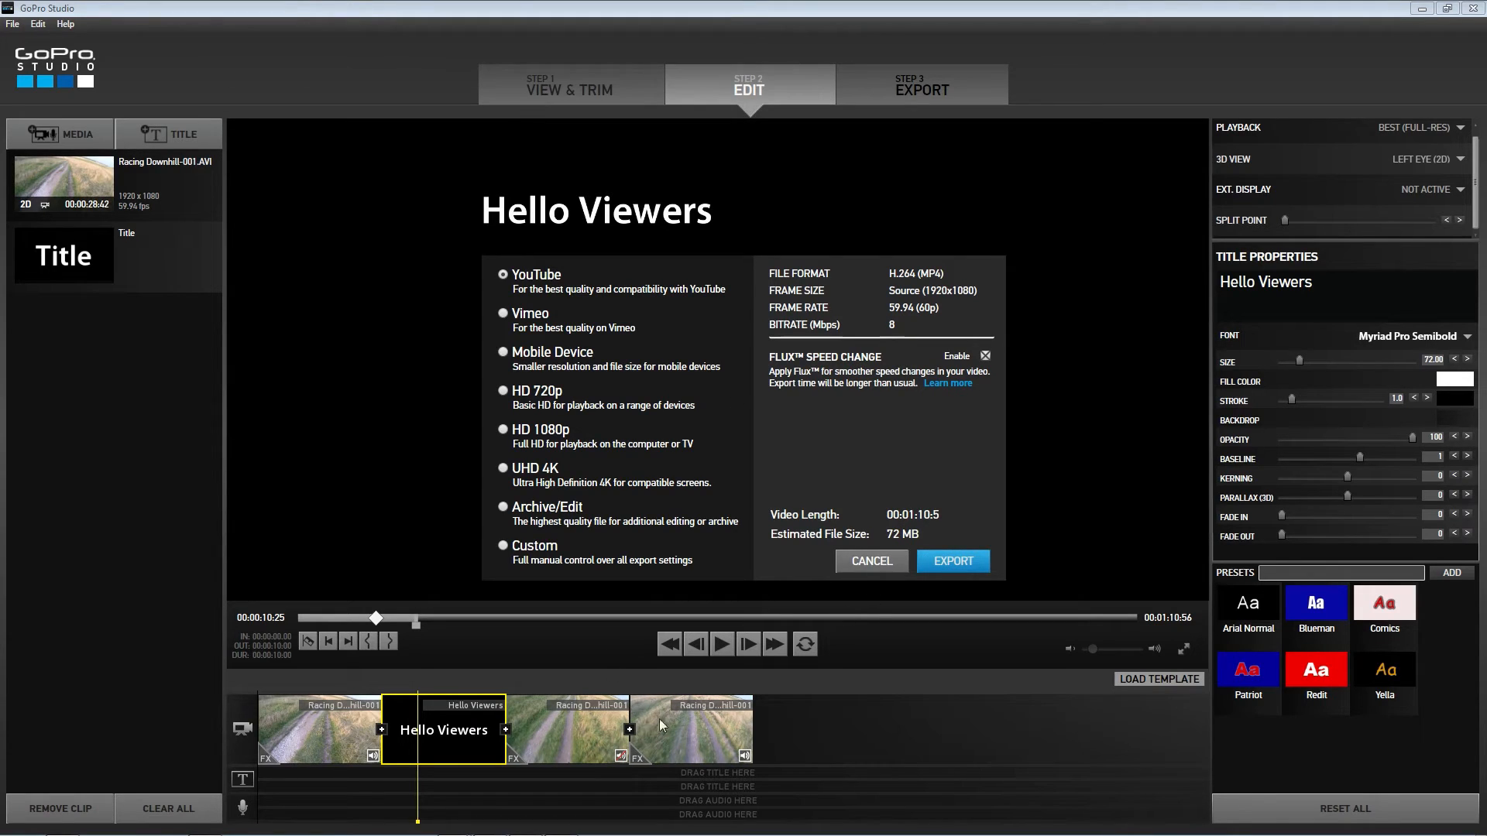
left_click(933, 558)
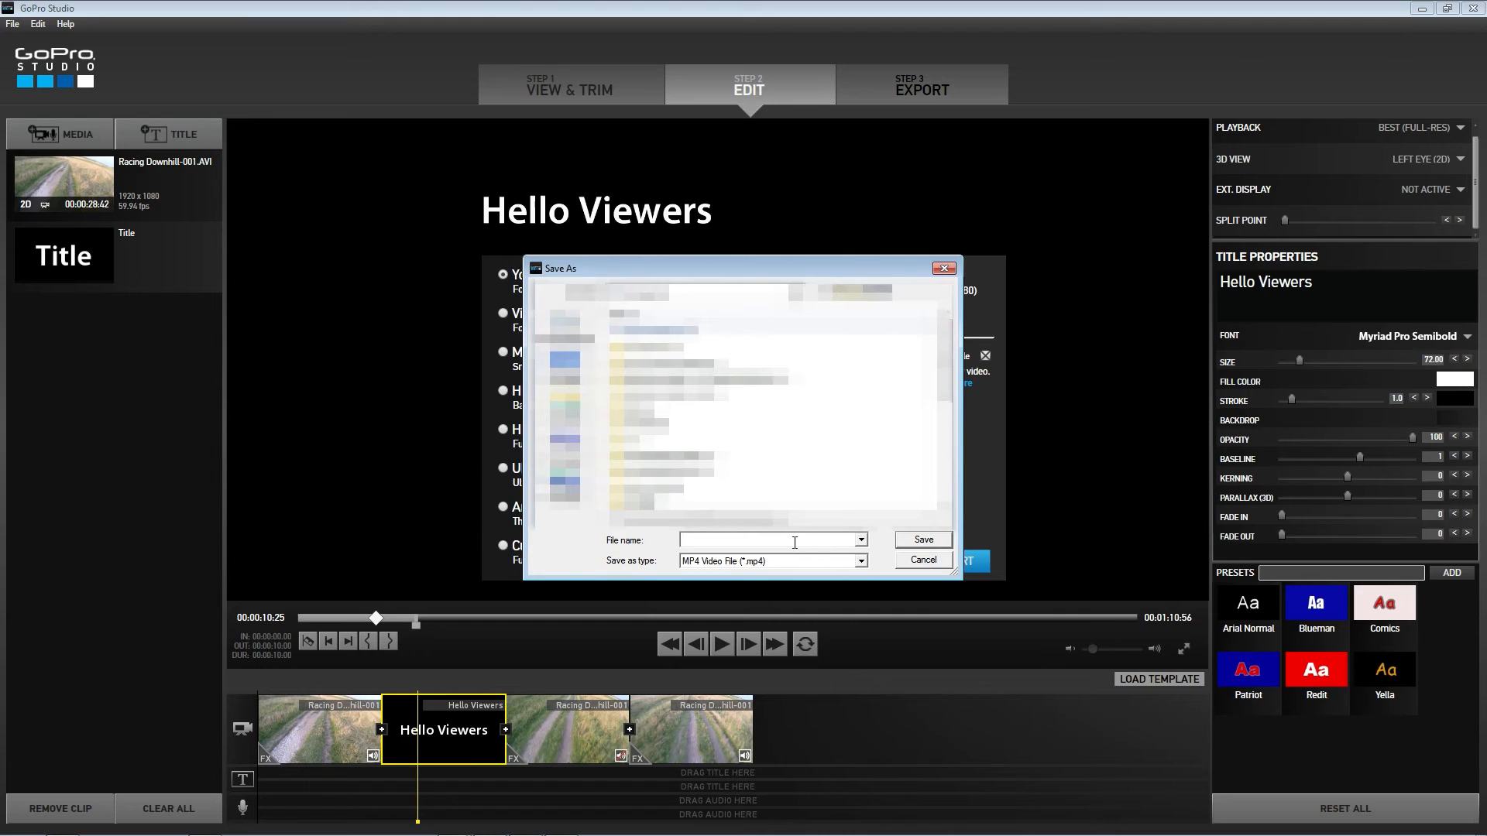
type("Racing Downhill")
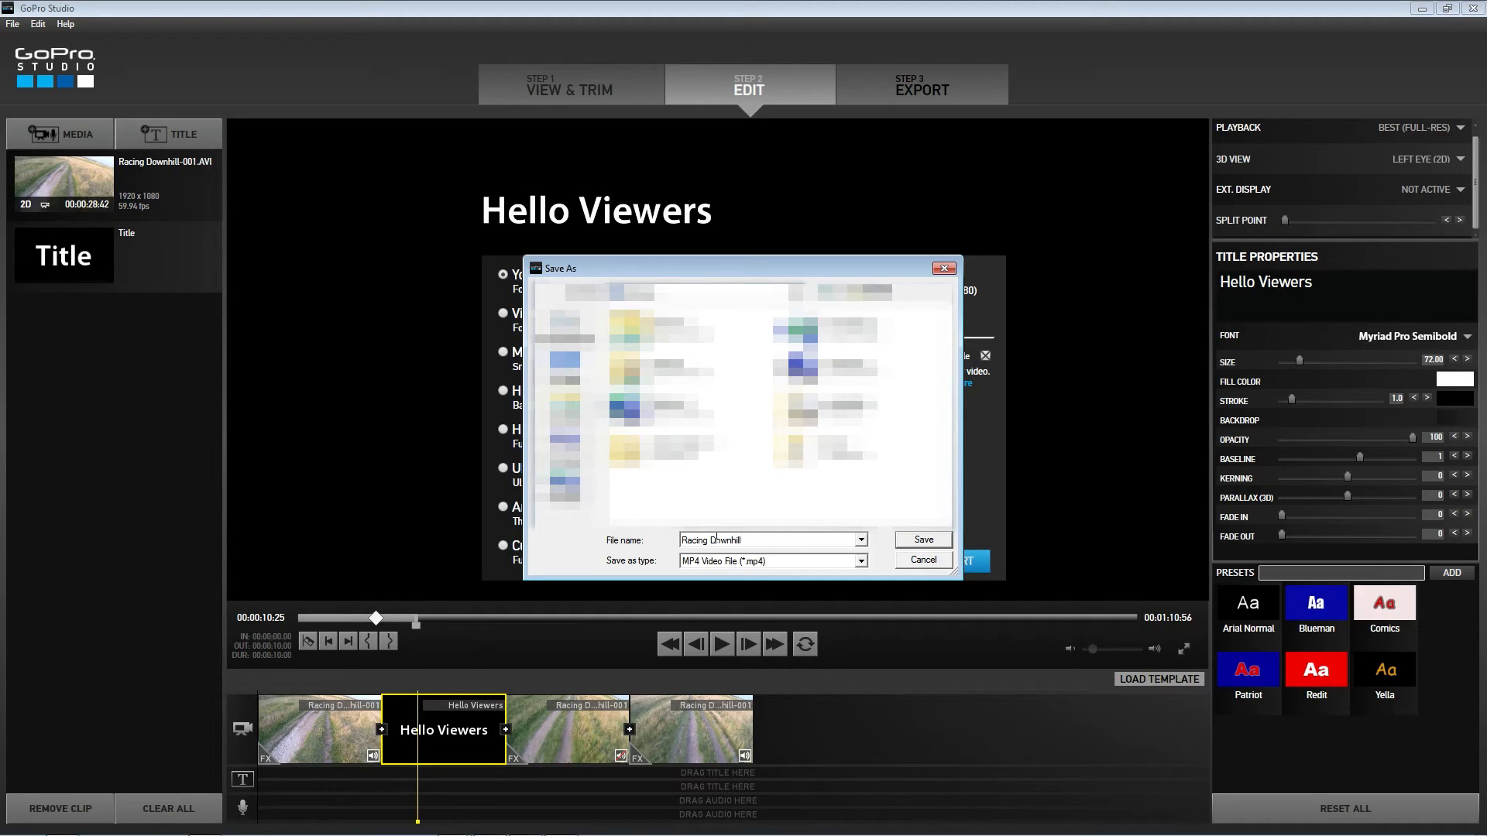
left_click(924, 540)
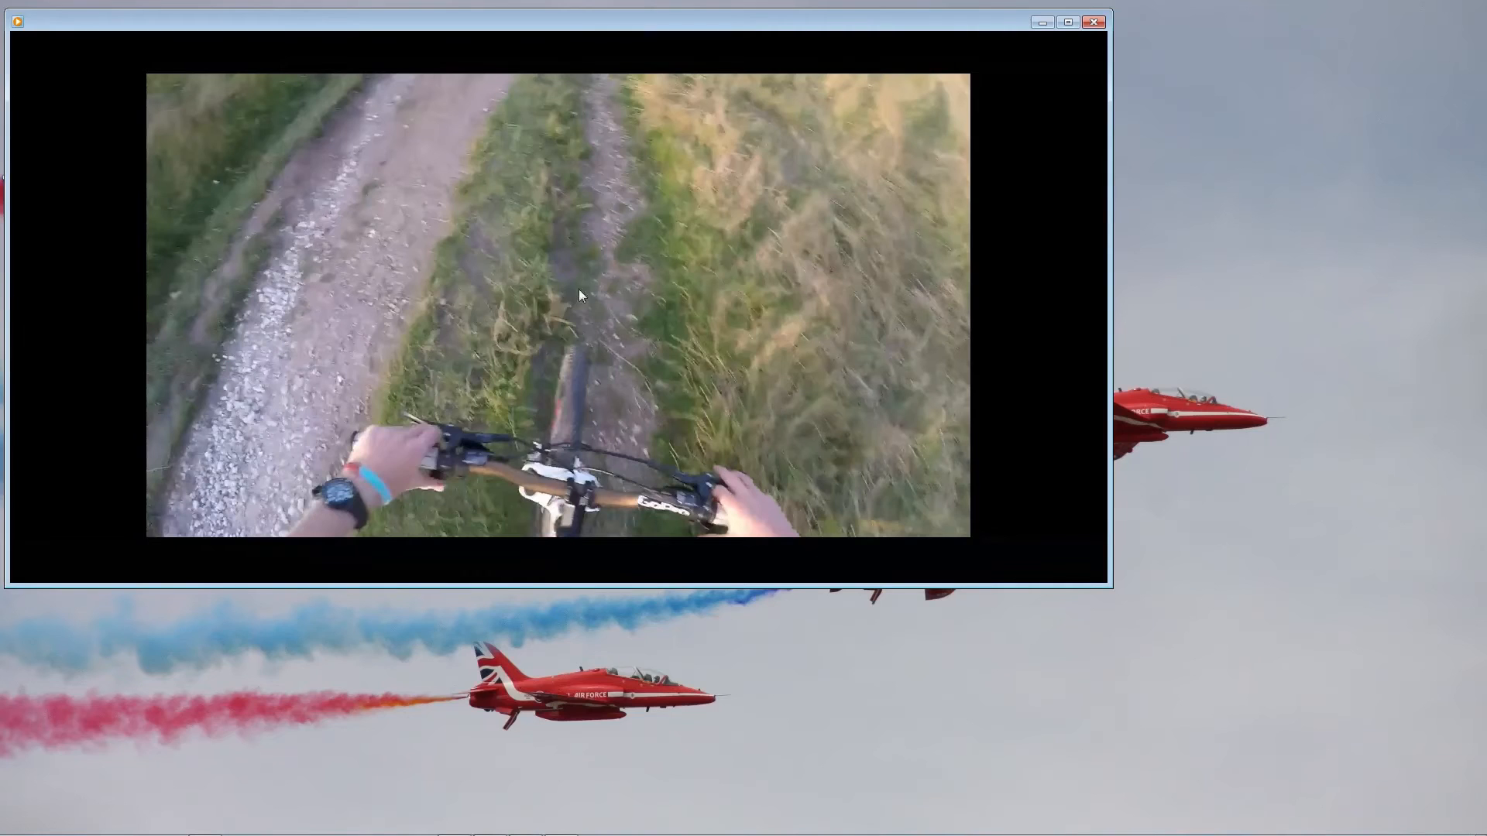
- Switch back to GoPro Studio and play the storyboard from within its last segment
mouse_move(555, 20)
left_mouse_down()
mouse_move(891, 165)
mouse_move(559, 20)
left_mouse_up()
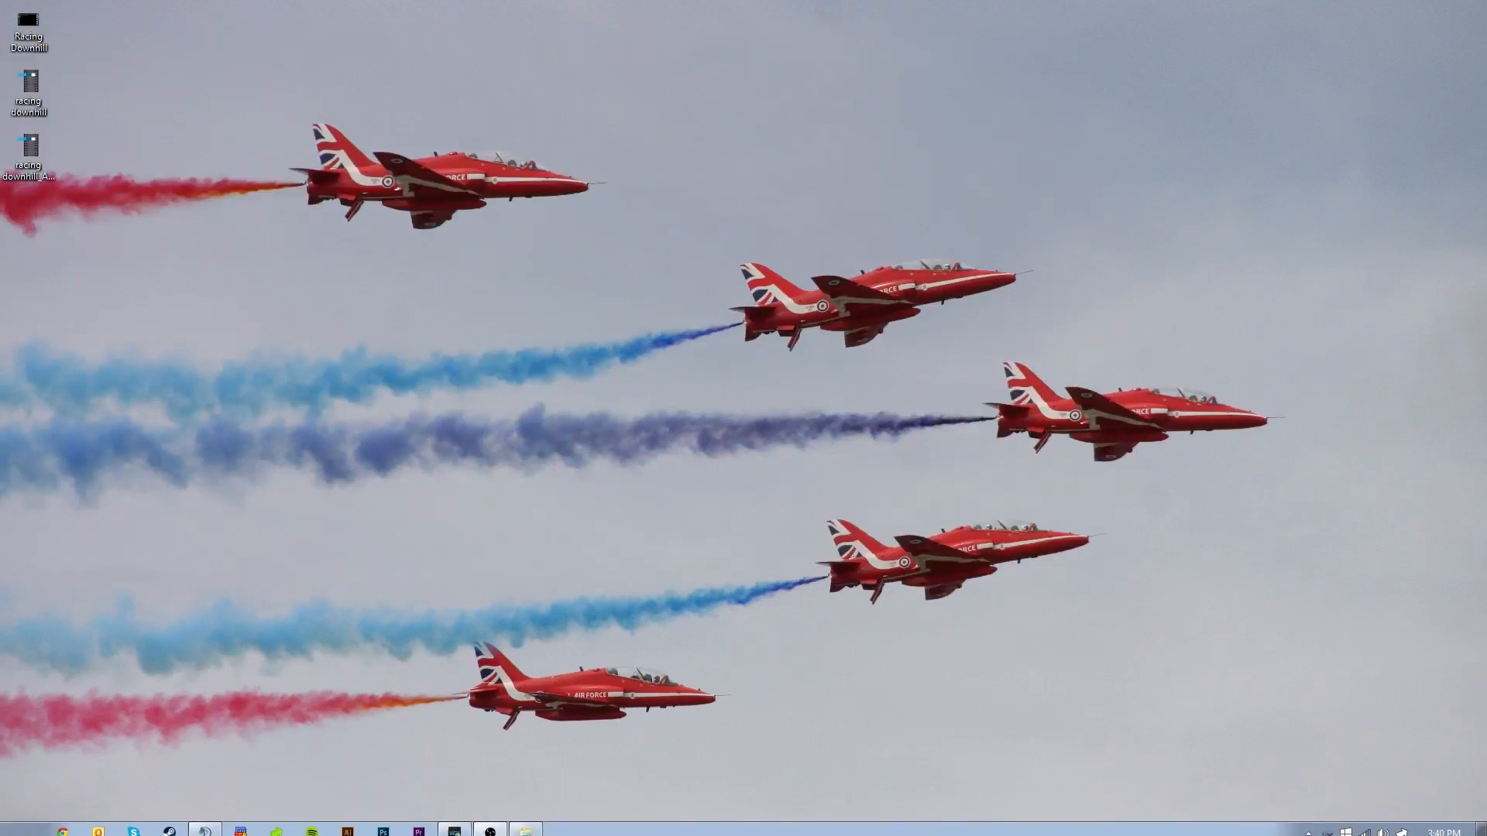
left_click(455, 831)
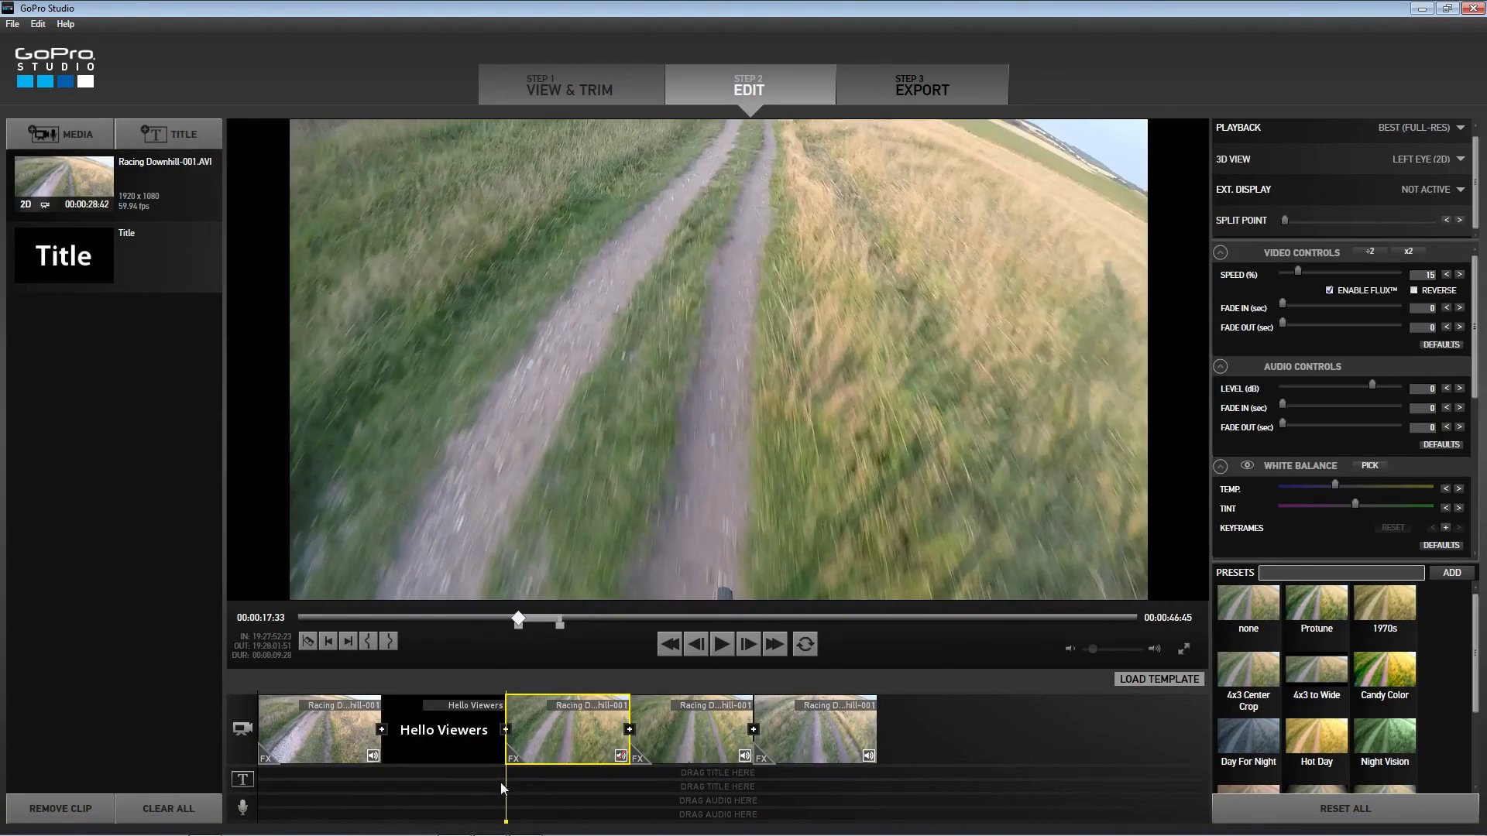
left_click_drag(504, 784, 839, 778)
key("space")
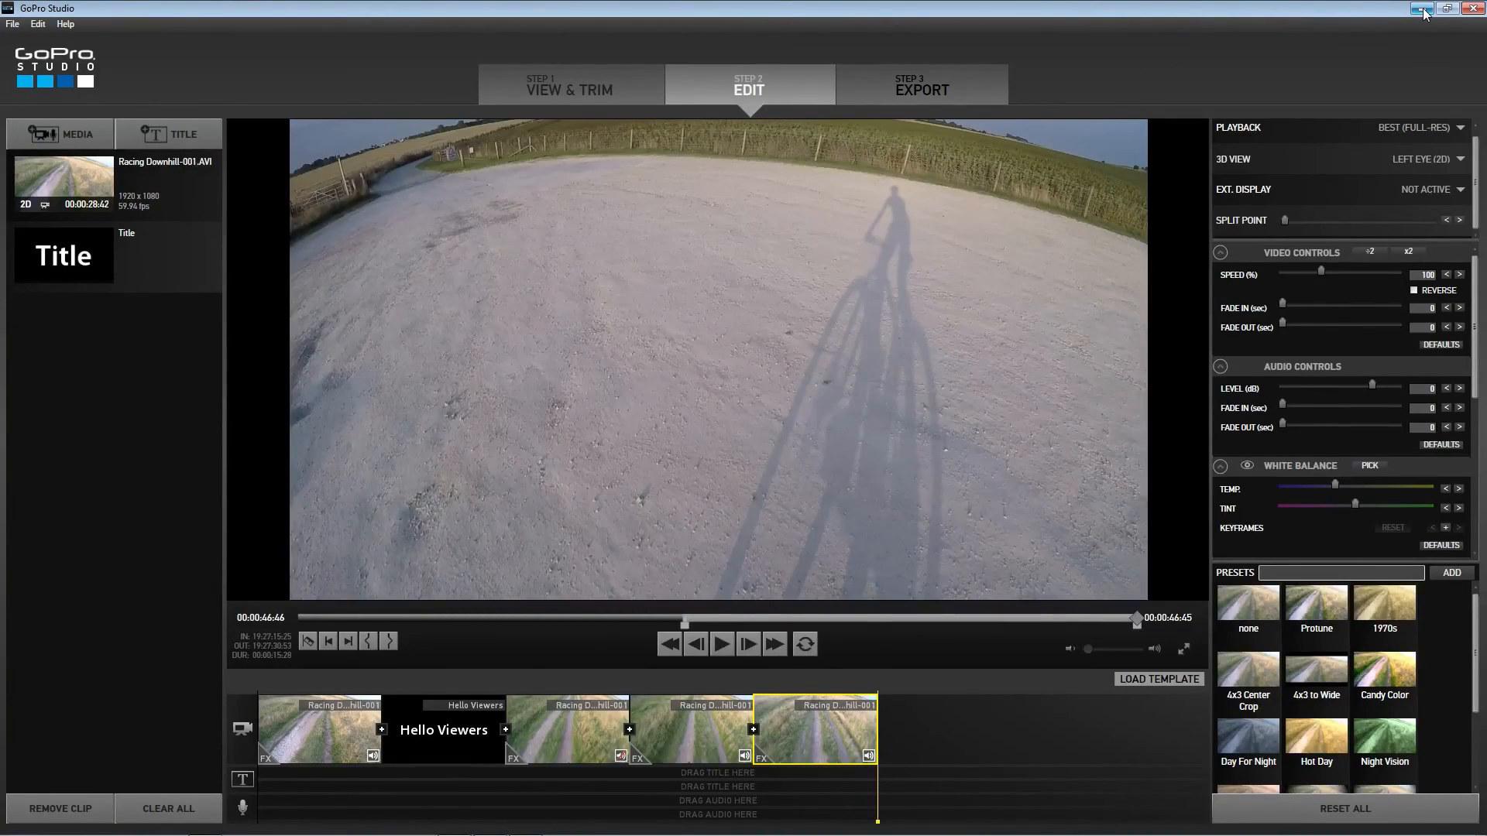
- Play the exported Racing Downhill video from the desktop and return to the storyboard in GoPro Studio
left_click(1423, 11)
double_click(30, 31)
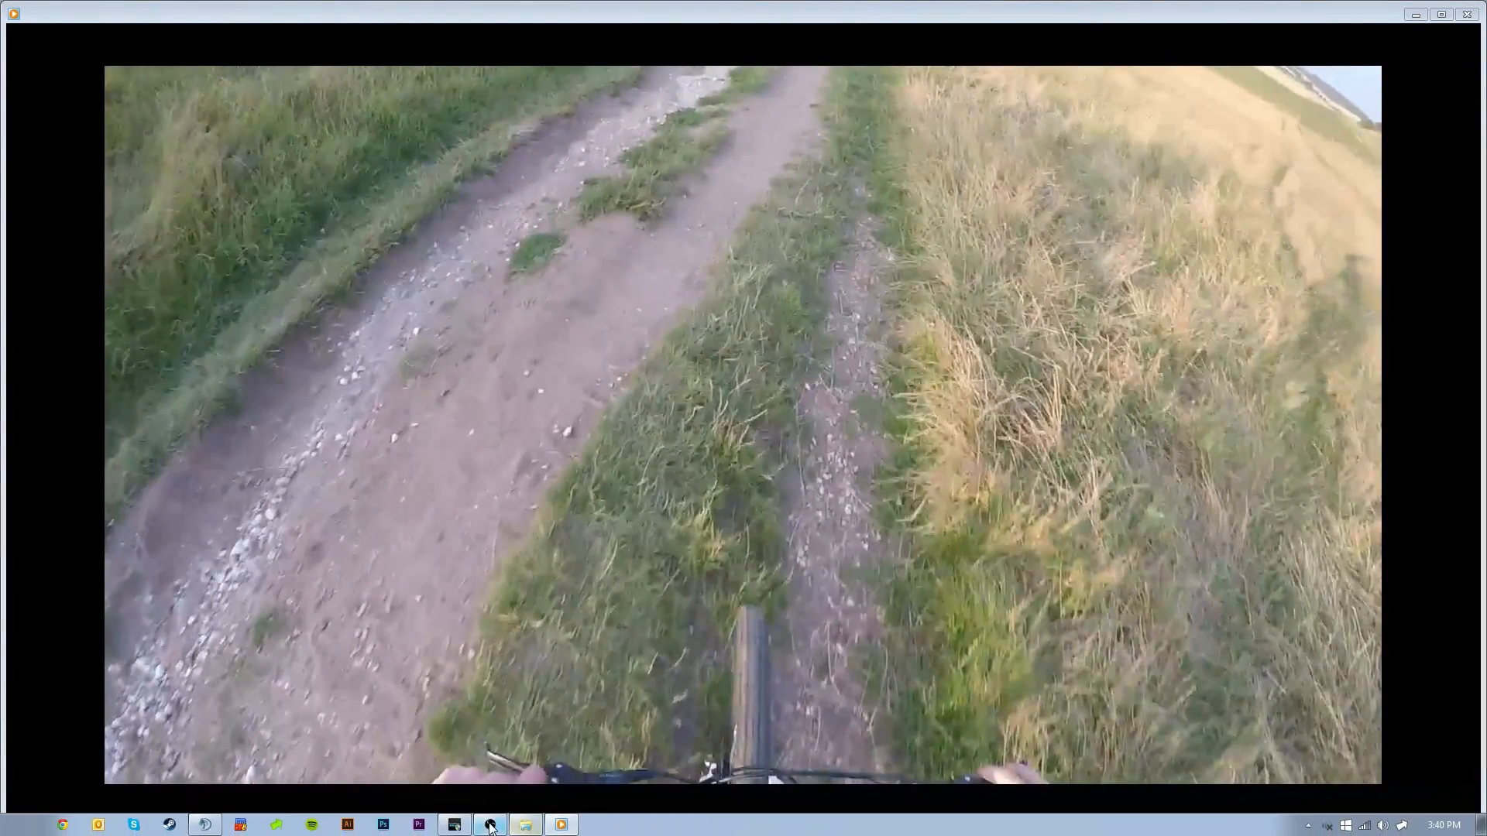
left_click(457, 826)
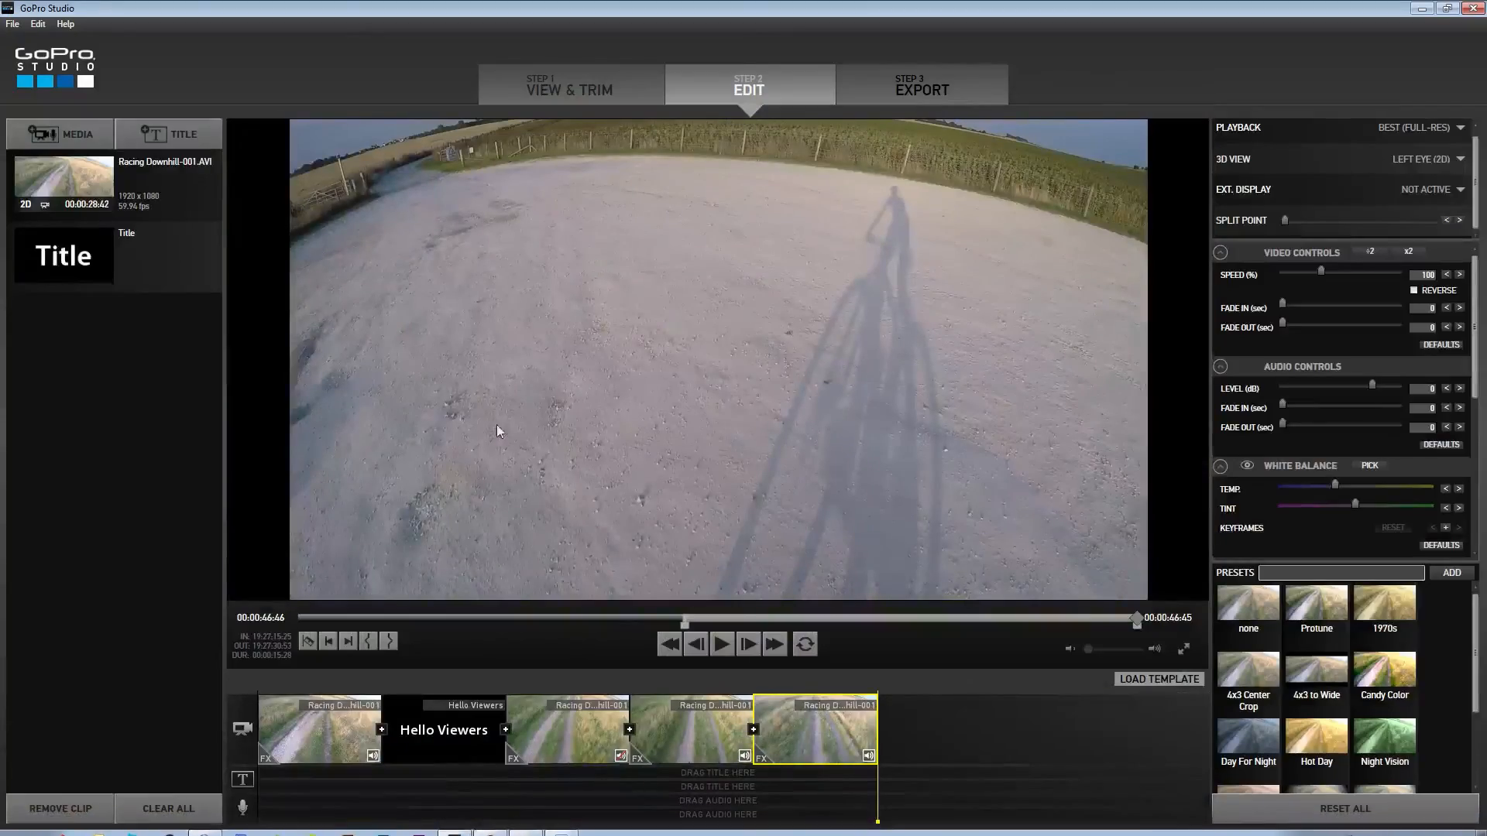
left_click(570, 72)
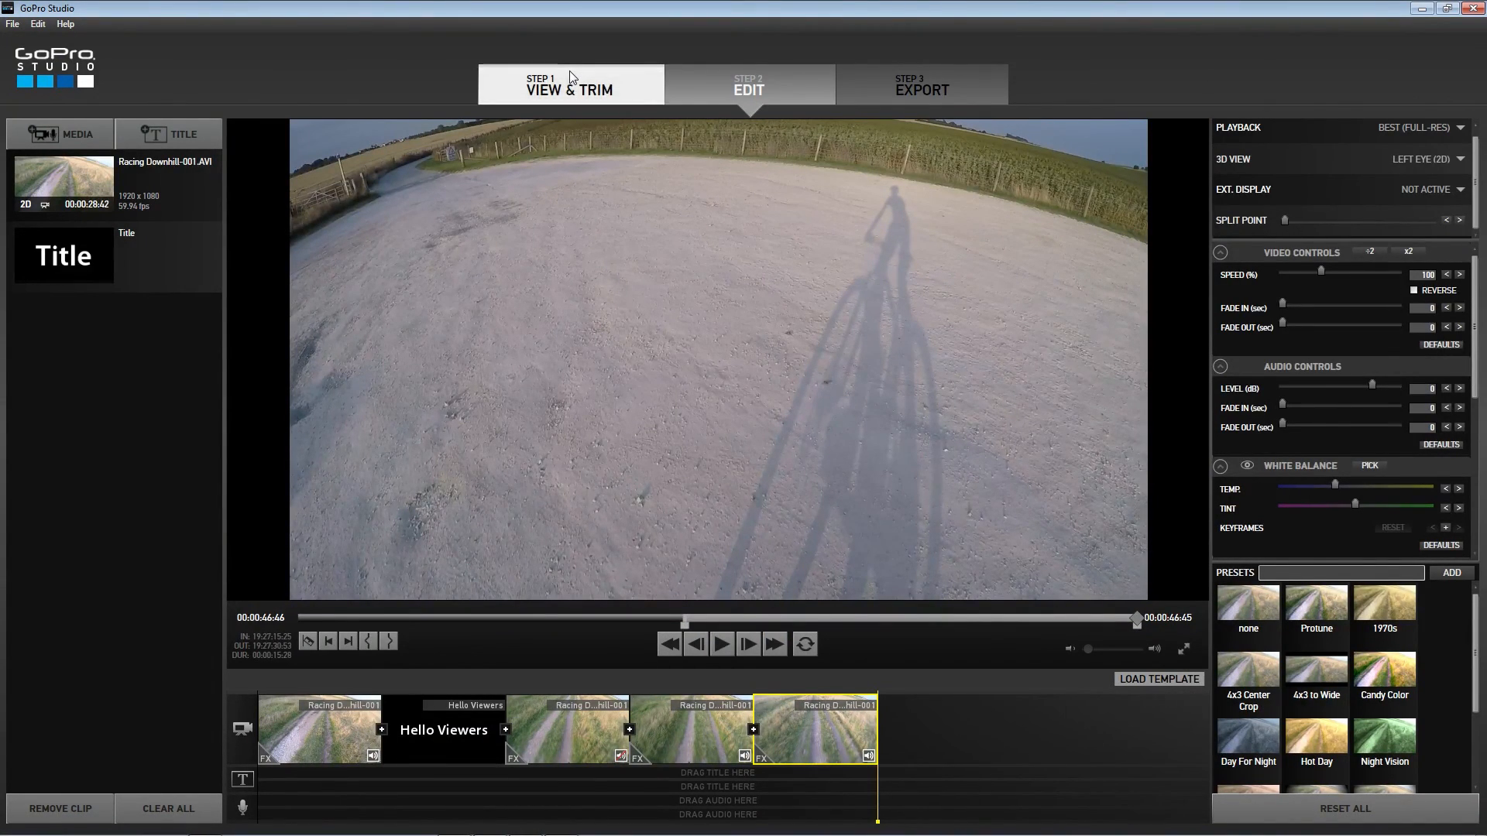